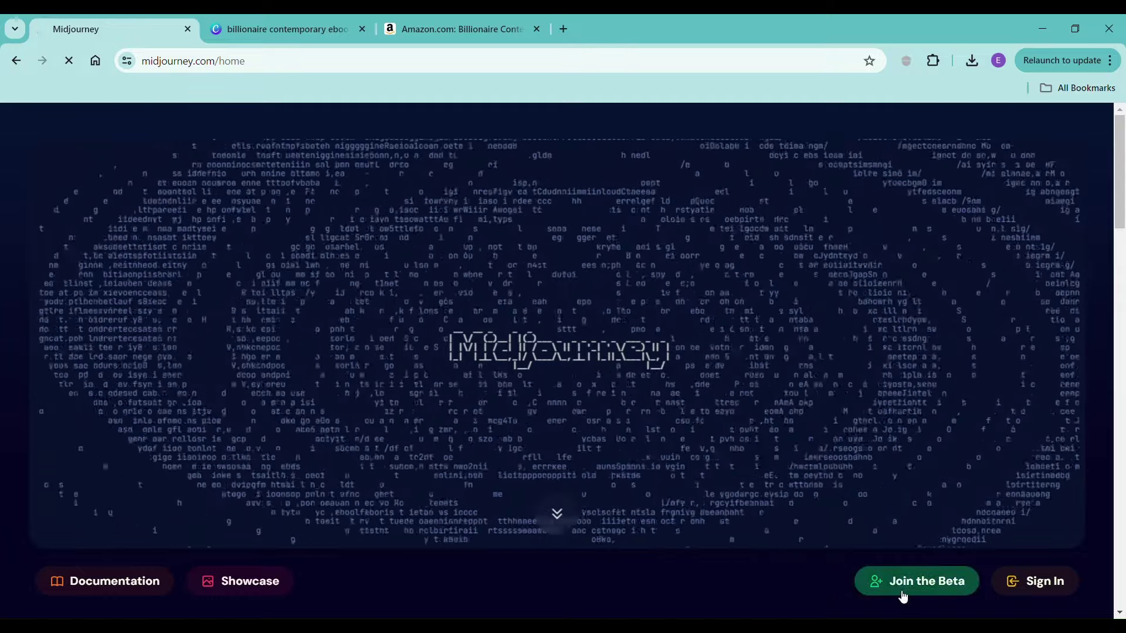
# Join the Midjourney beta server through its Discord invite and open the newbies-62 channel in Newcomer Rooms 2
pyautogui.click(898, 590)
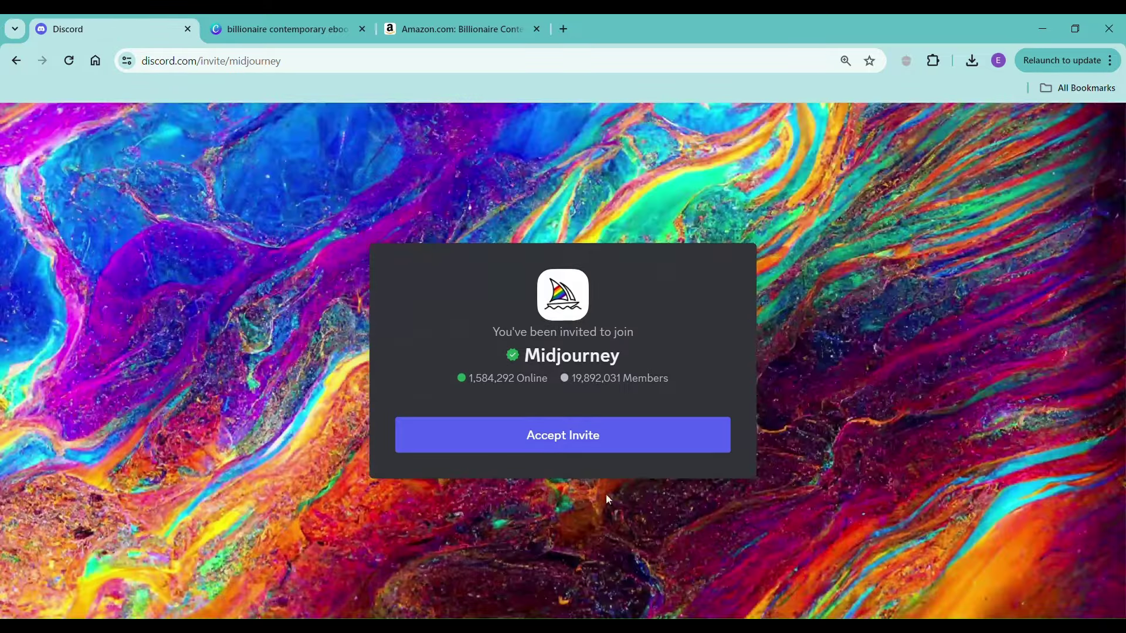
pyautogui.click(545, 449)
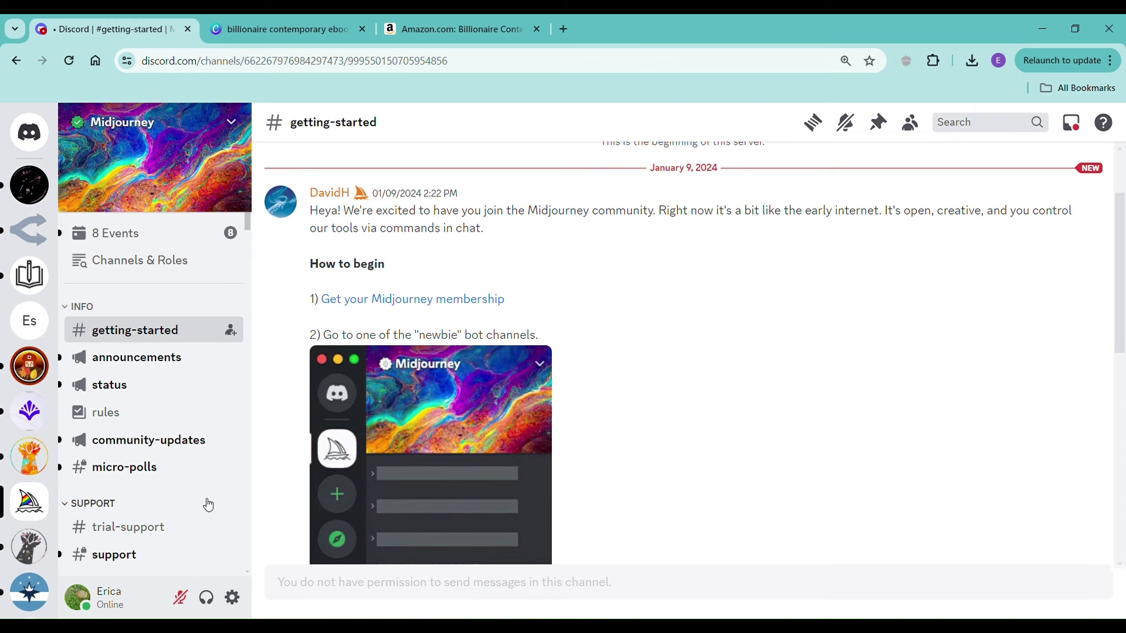
pyautogui.scroll(-4, 202, 452)
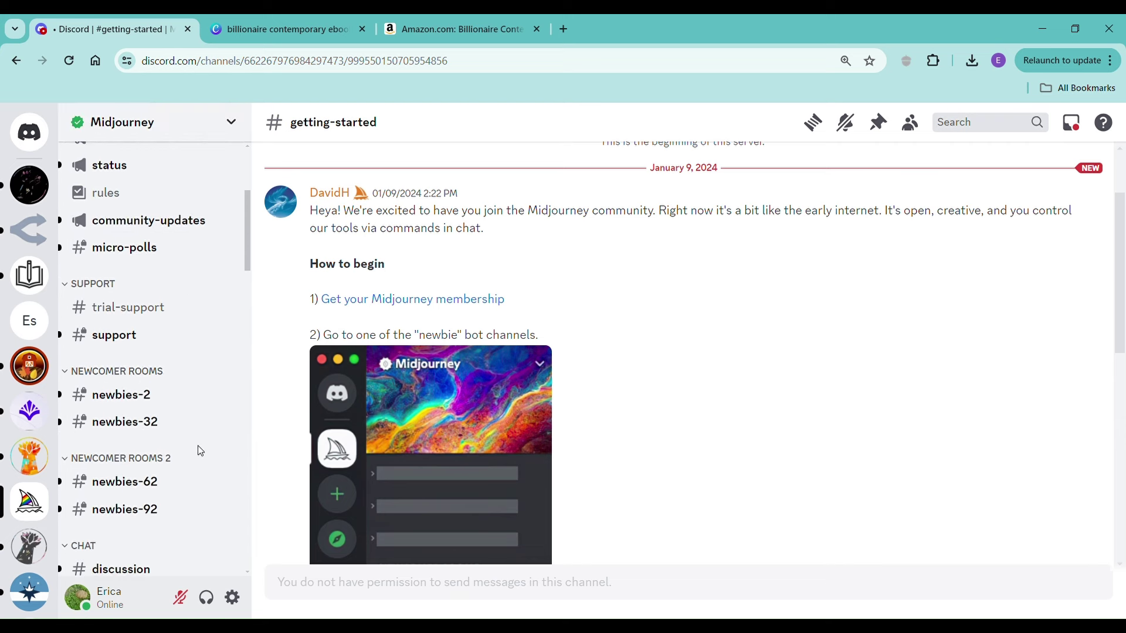
pyautogui.scroll(-6, 201, 452)
pyautogui.scroll(-4, 203, 452)
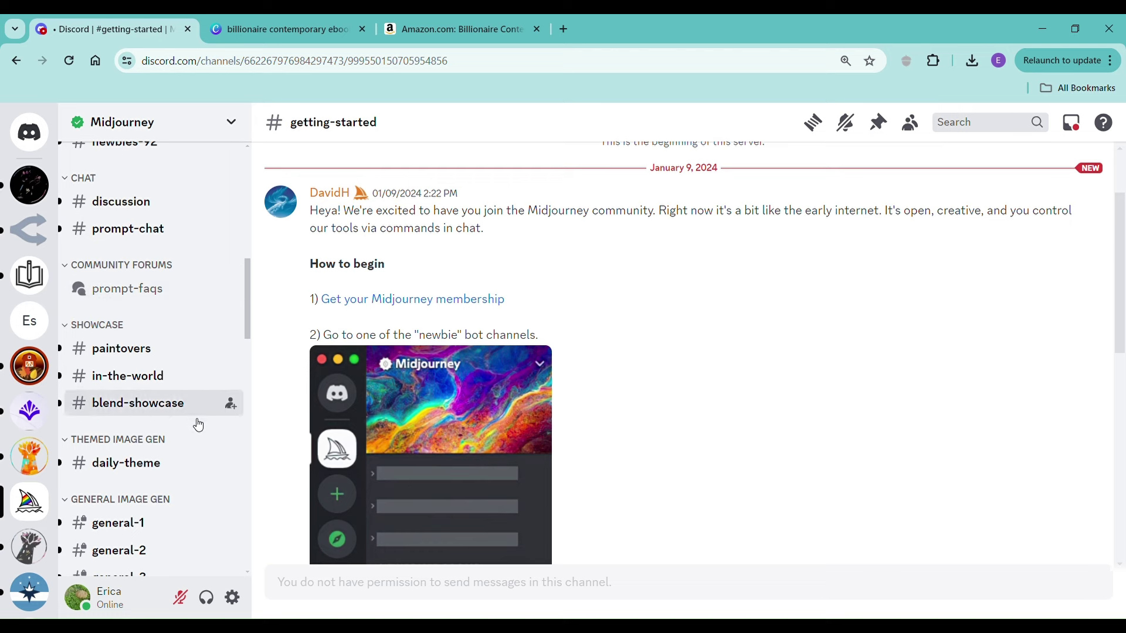
pyautogui.scroll(-3, 196, 455)
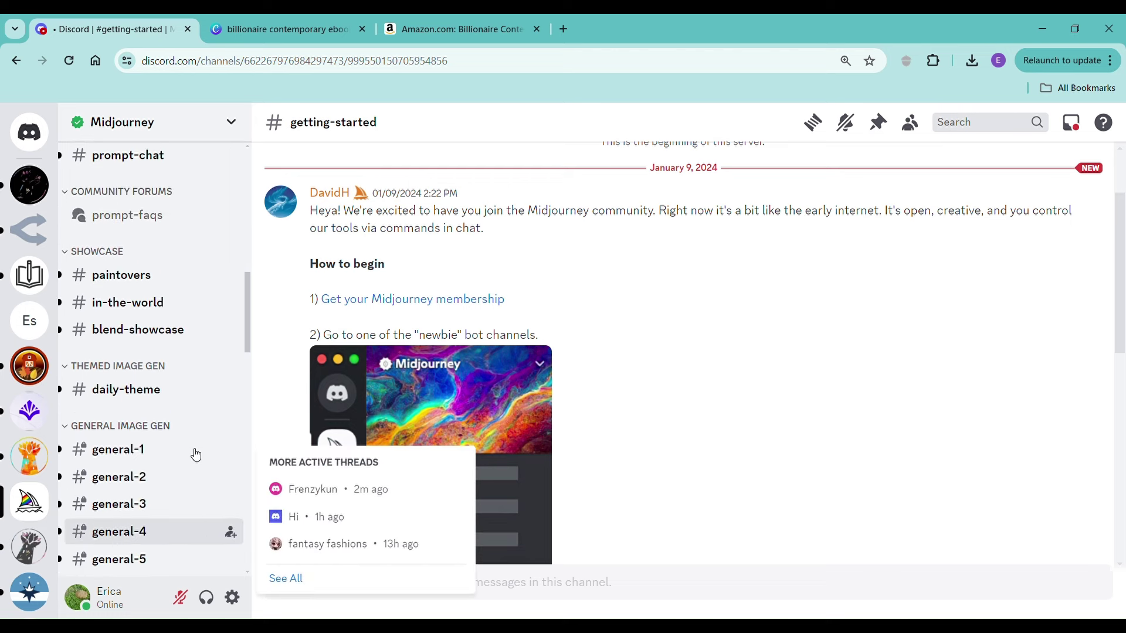
pyautogui.scroll(3, 196, 455)
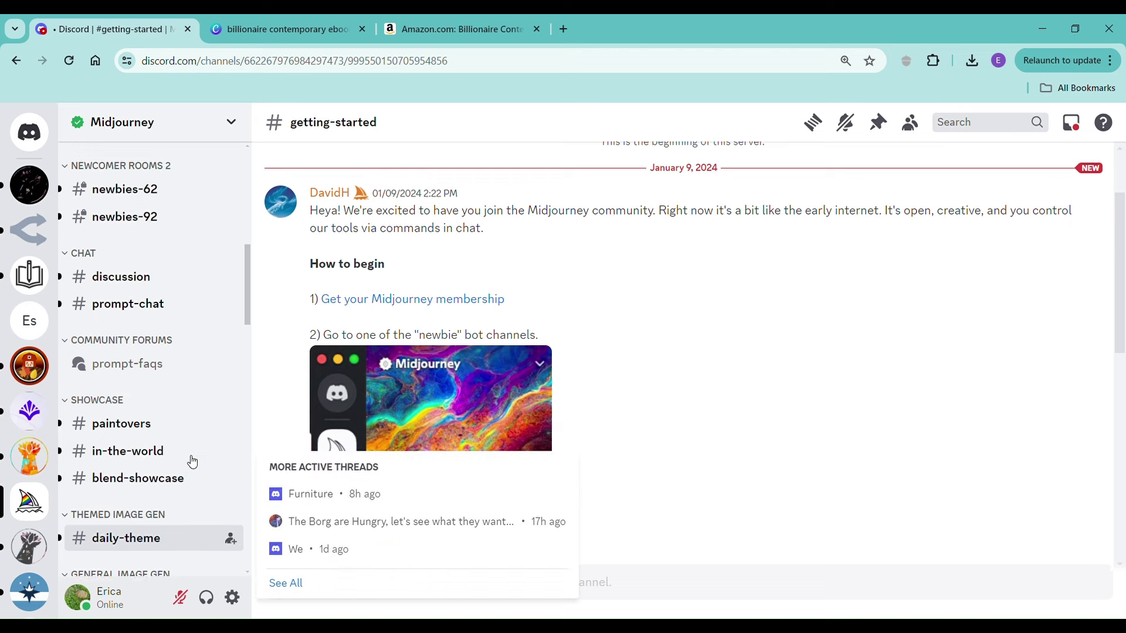
pyautogui.scroll(4, 191, 460)
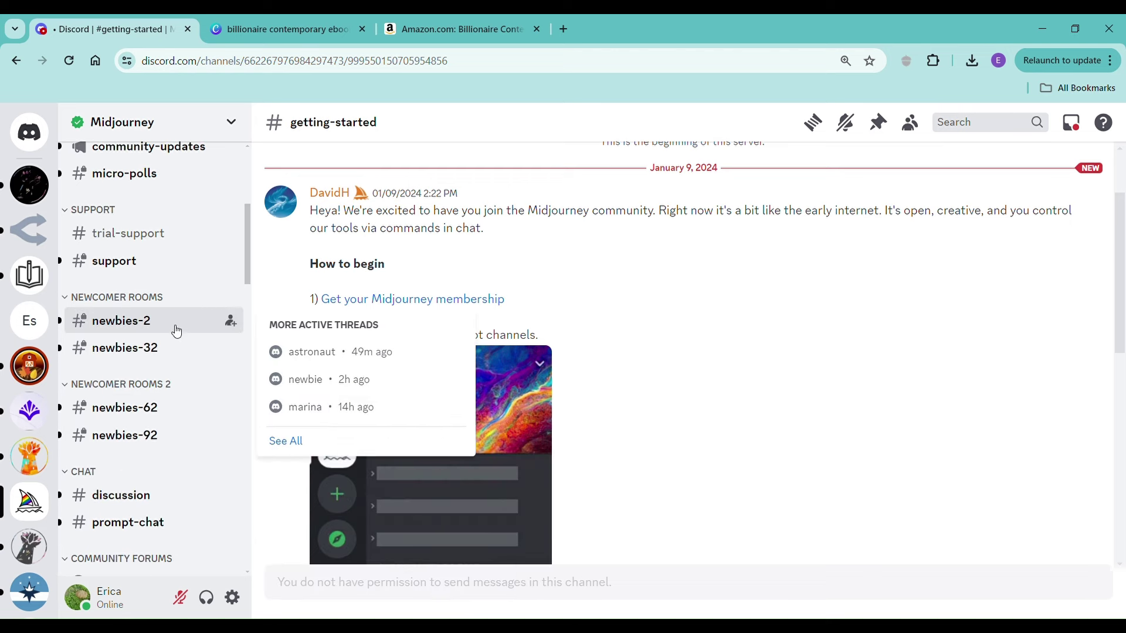
pyautogui.scroll(-5, 176, 328)
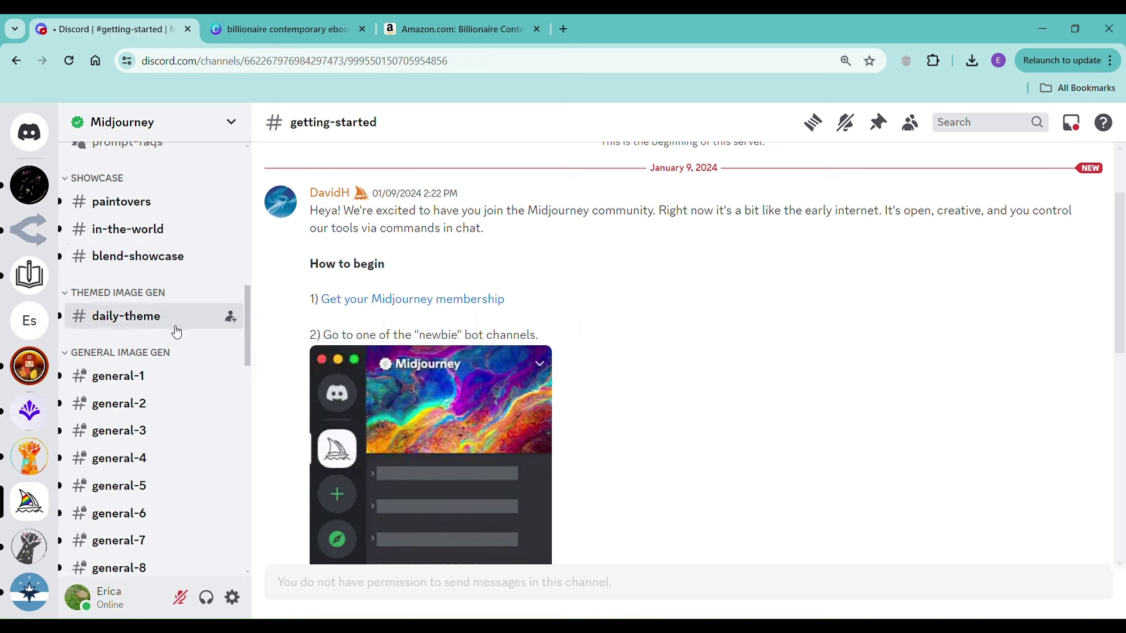
pyautogui.scroll(5, 159, 466)
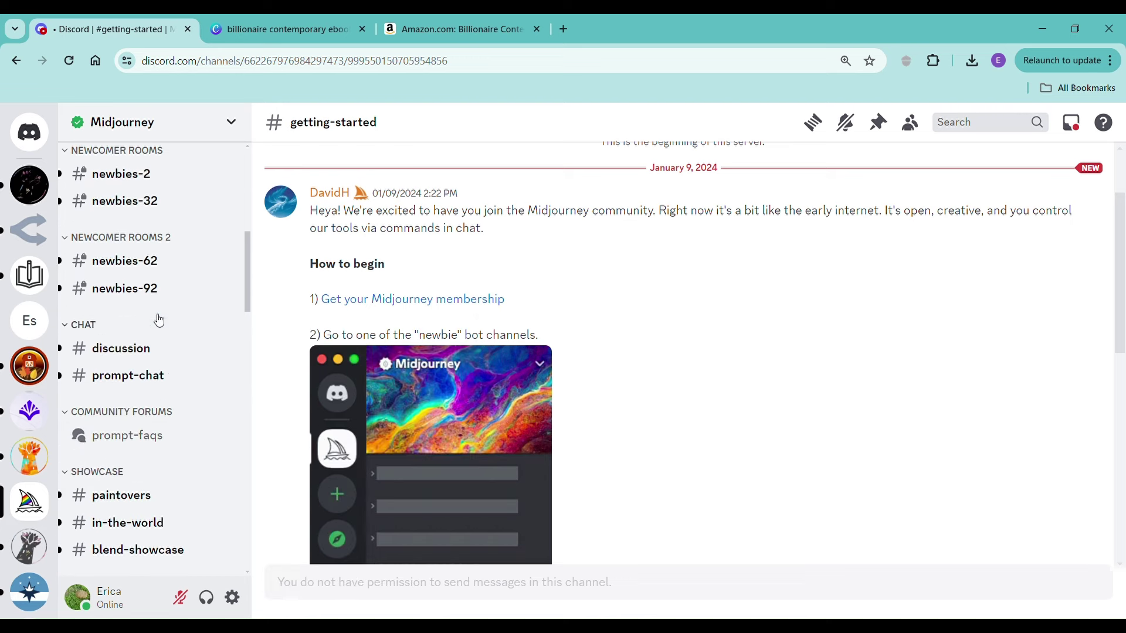
pyautogui.click(156, 264)
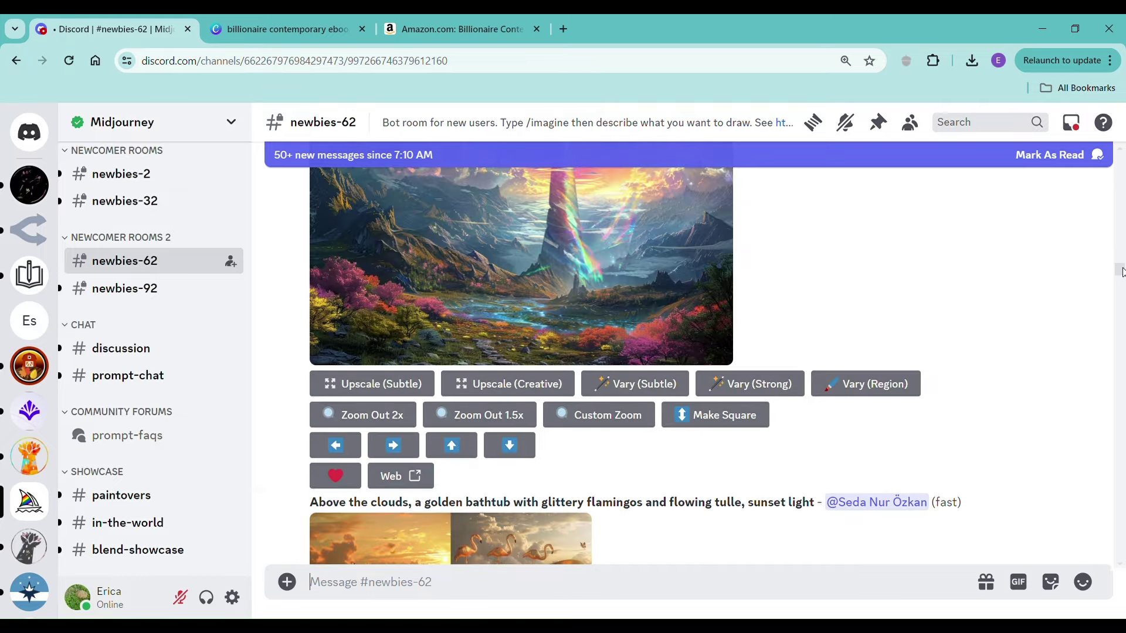
# Examine the latest image prompts and generated results that other members posted in the newbies-62 channel
pyautogui.moveTo(1121, 272); pyautogui.dragTo(1121, 560)
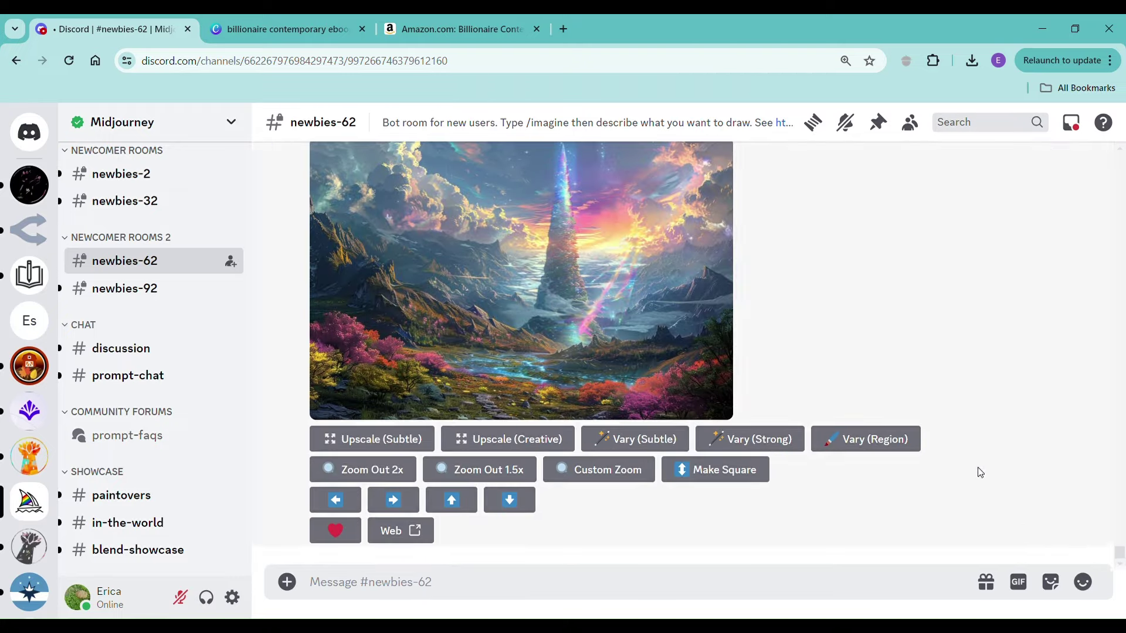
pyautogui.scroll(8, 962, 446)
pyautogui.scroll(5, 946, 418)
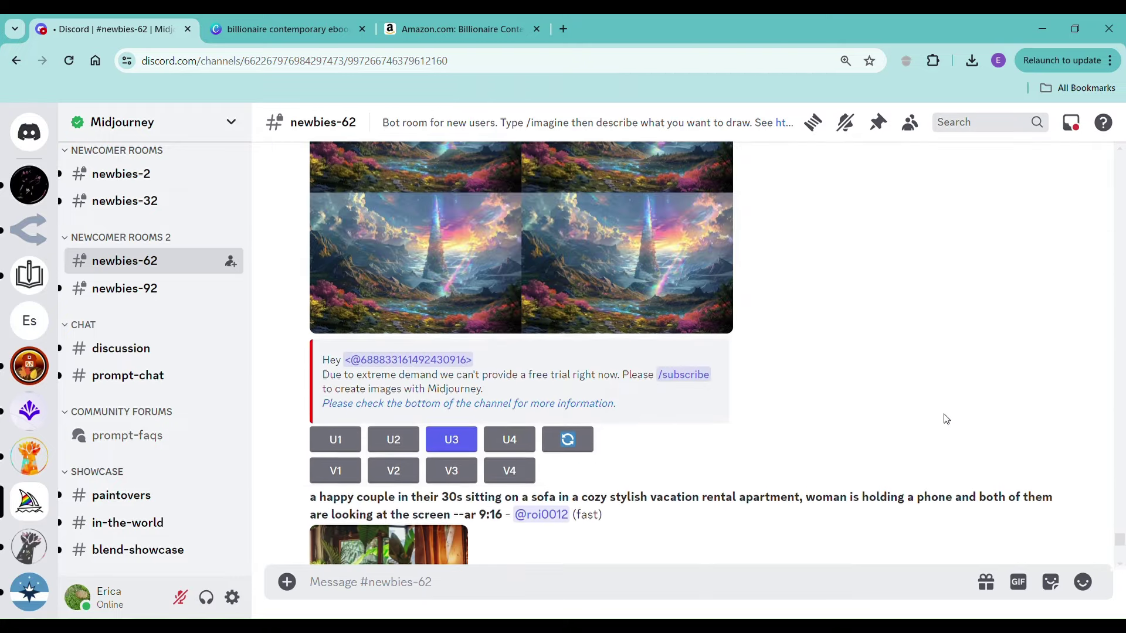
pyautogui.scroll(7, 946, 419)
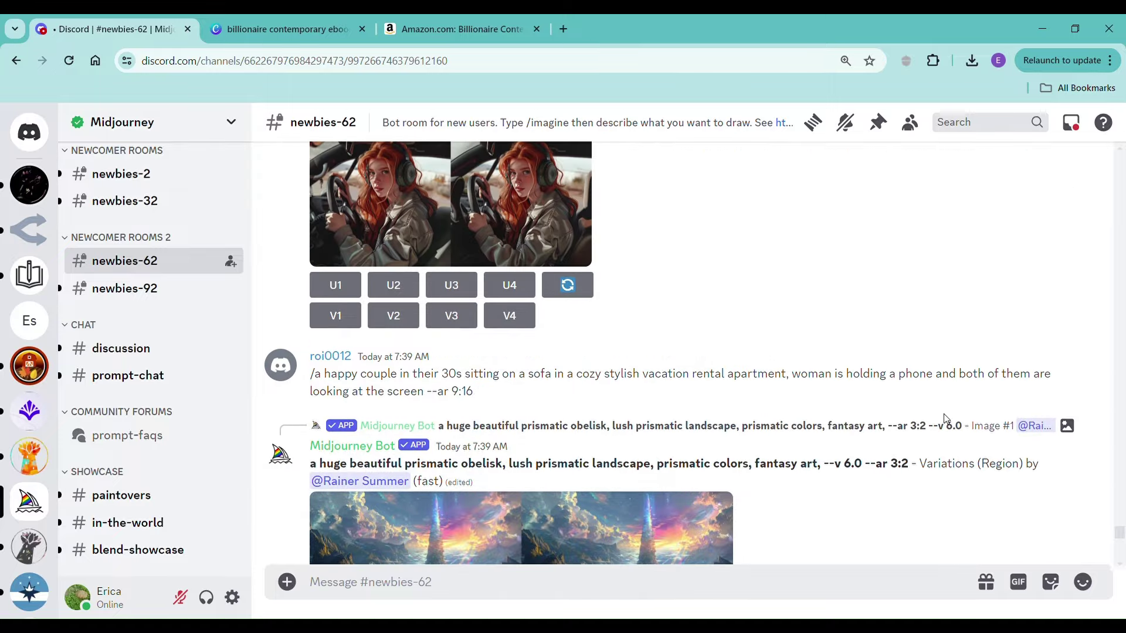
pyautogui.scroll(5, 946, 418)
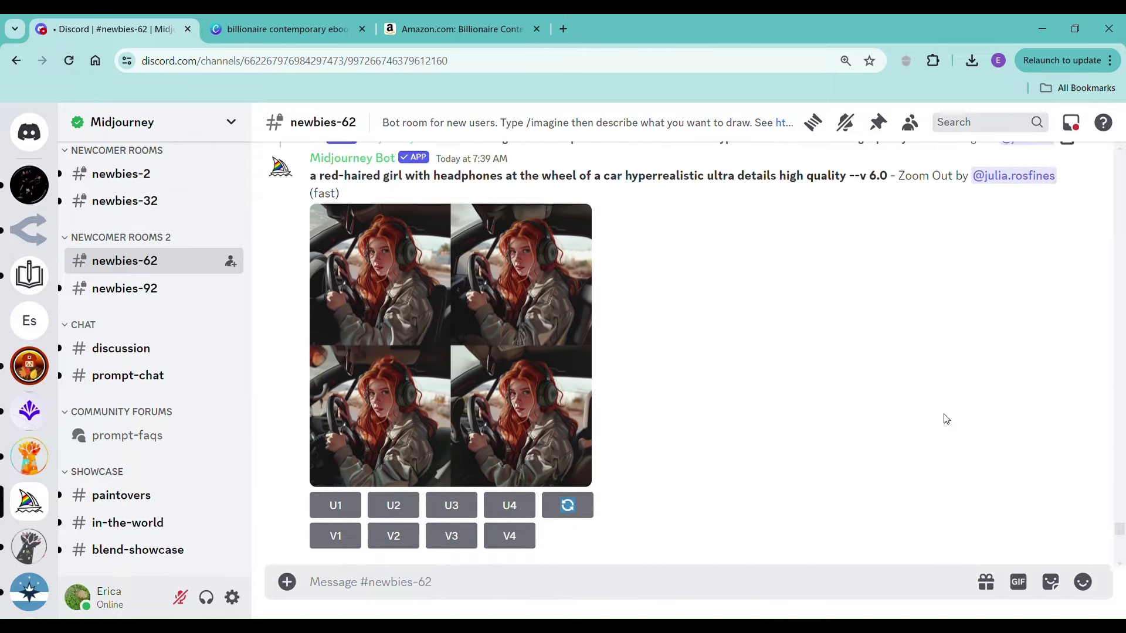
pyautogui.scroll(5, 860, 394)
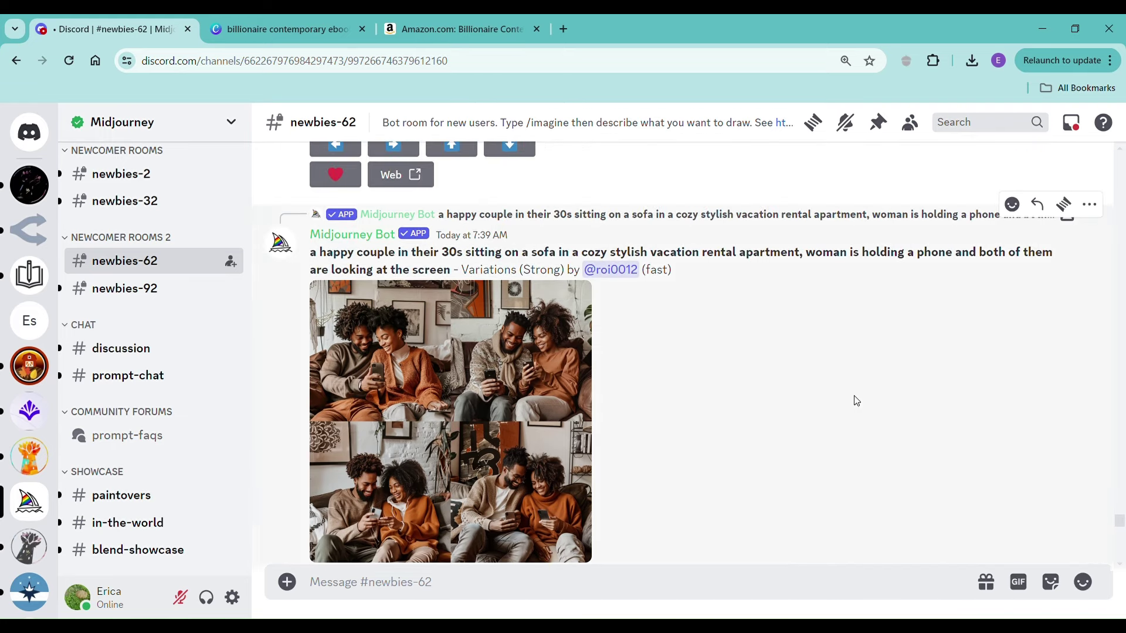
pyautogui.scroll(6, 856, 402)
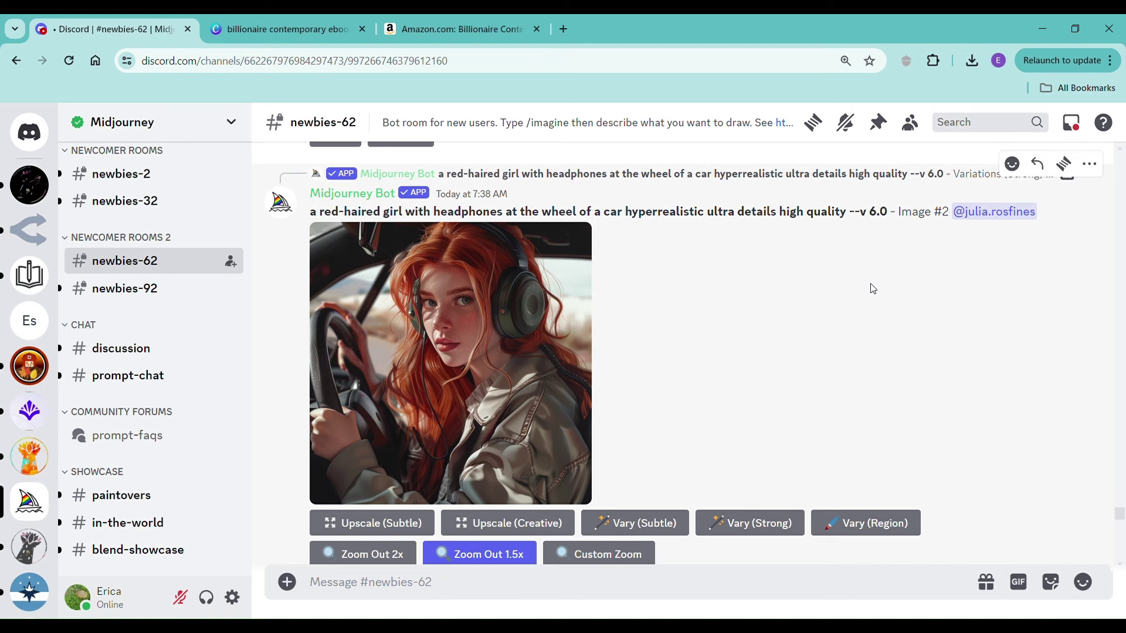
pyautogui.scroll(-8, 874, 288)
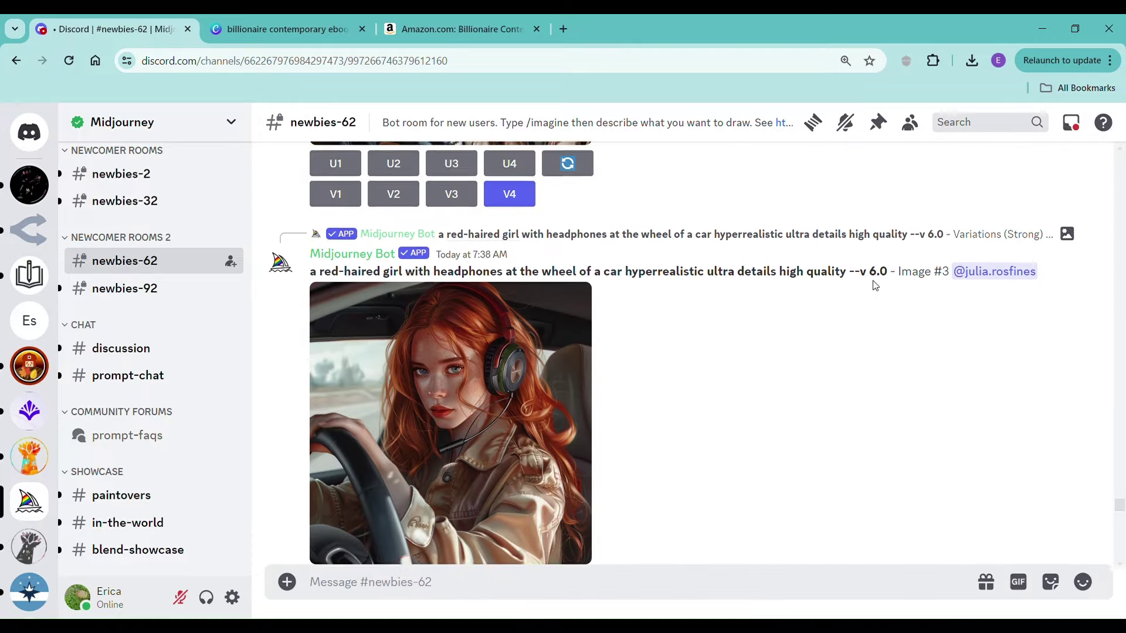
pyautogui.scroll(7, 874, 286)
pyautogui.scroll(-7, 873, 286)
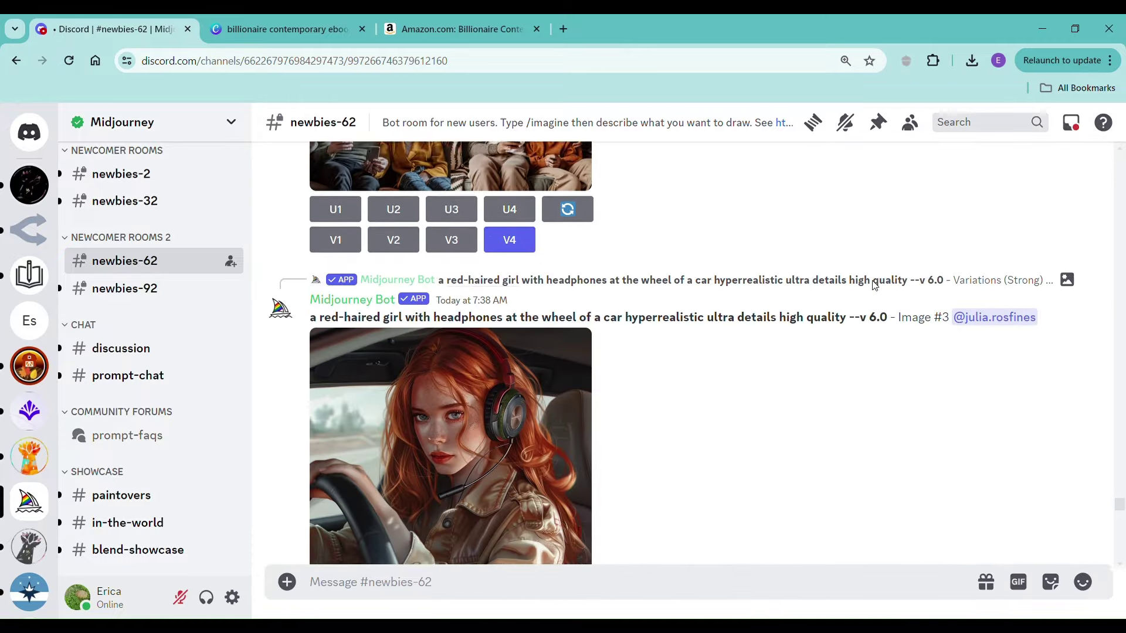
pyautogui.scroll(-10, 877, 291)
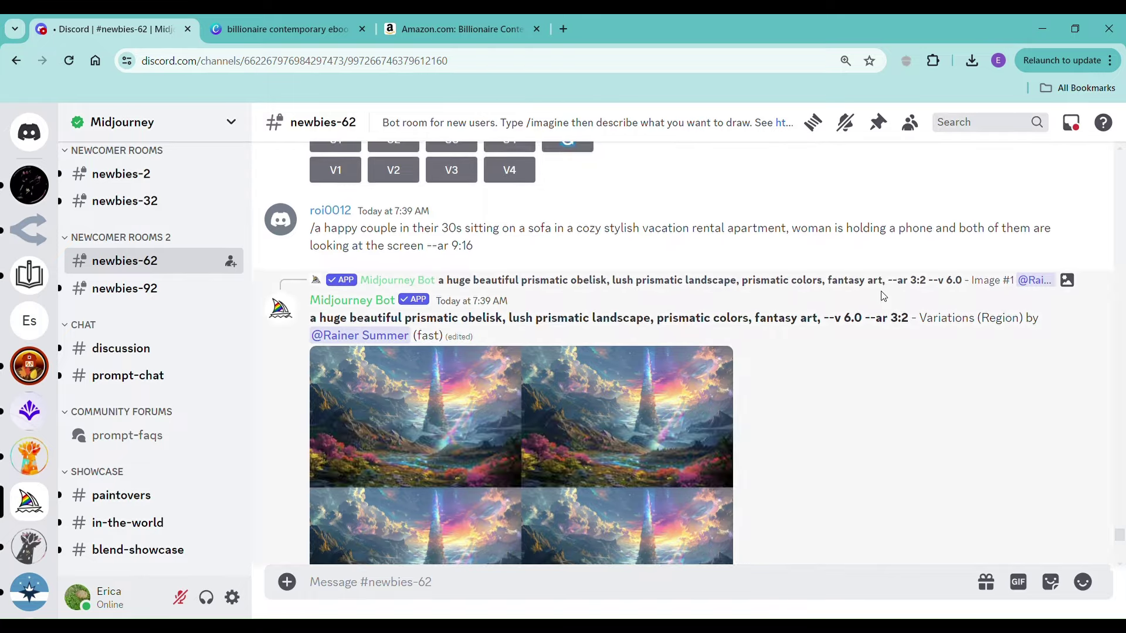
pyautogui.scroll(6, 884, 295)
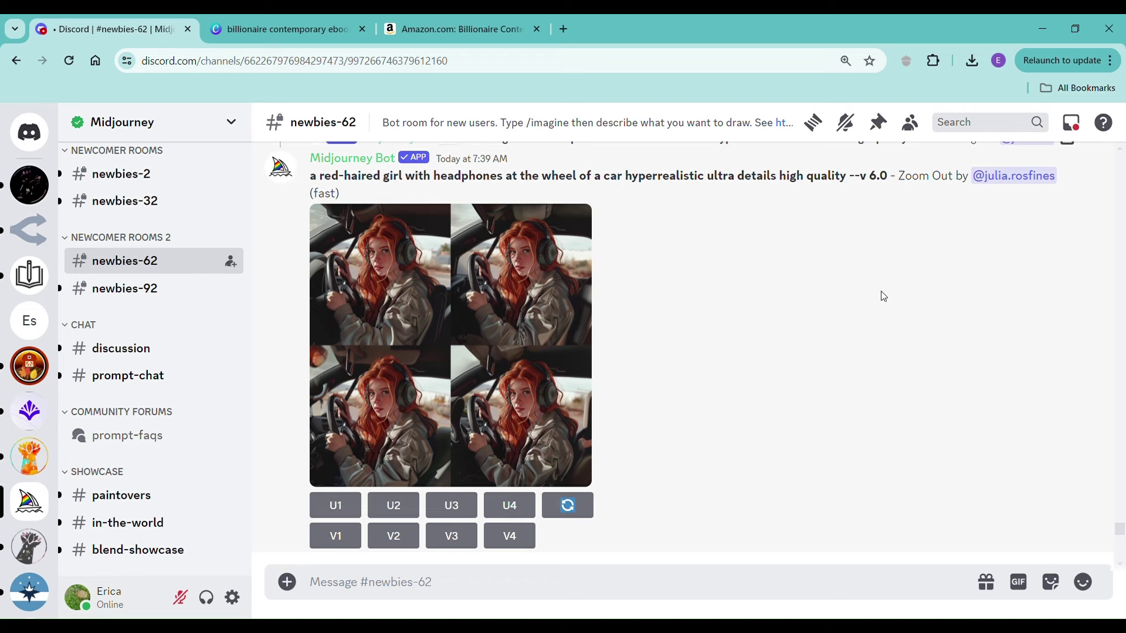
pyautogui.scroll(10, 884, 295)
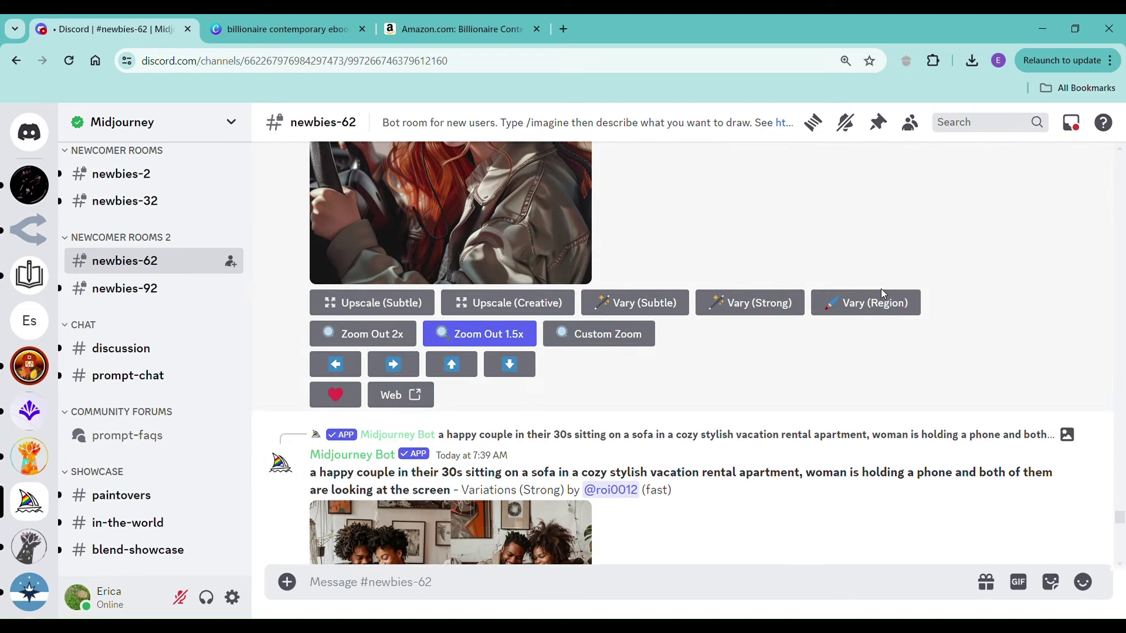
pyautogui.scroll(-3, 880, 289)
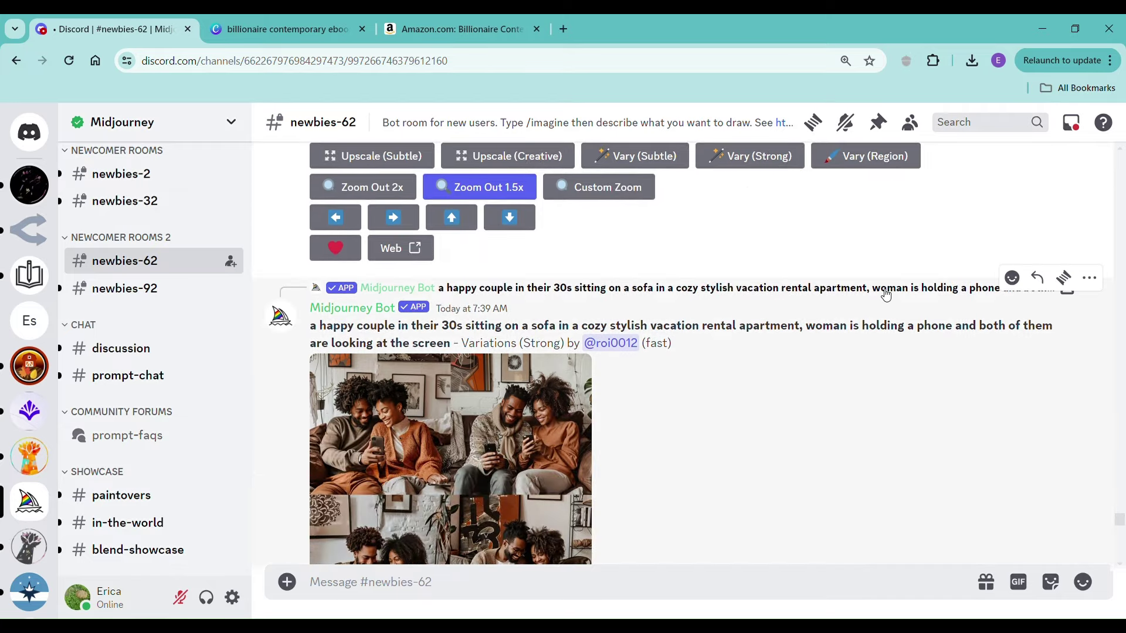
pyautogui.scroll(9, 885, 295)
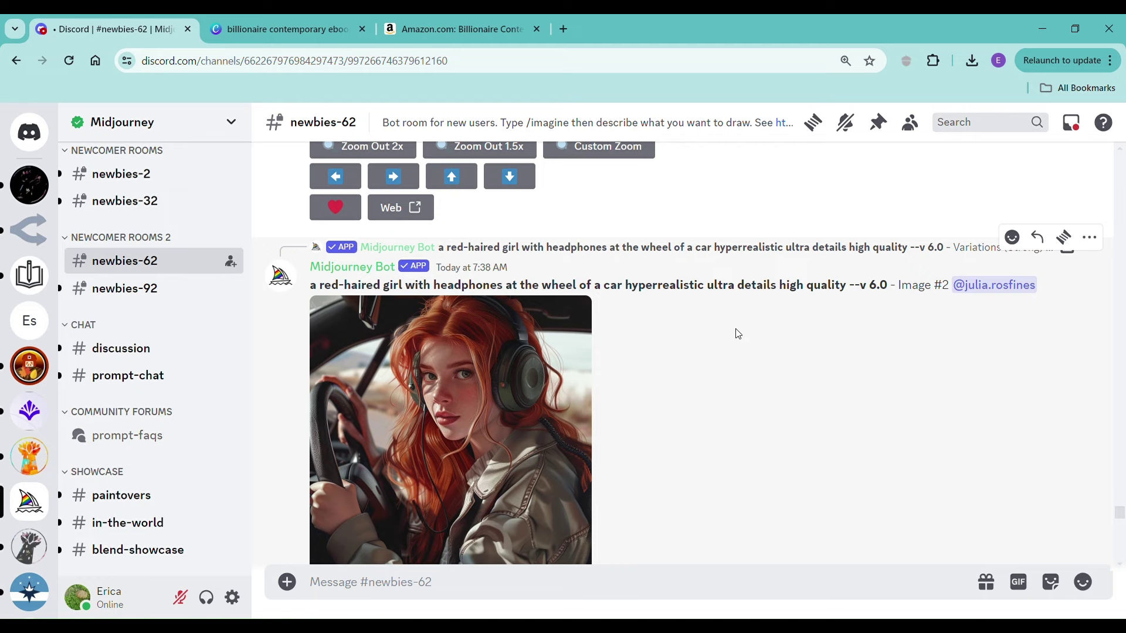
pyautogui.scroll(-15, 713, 304)
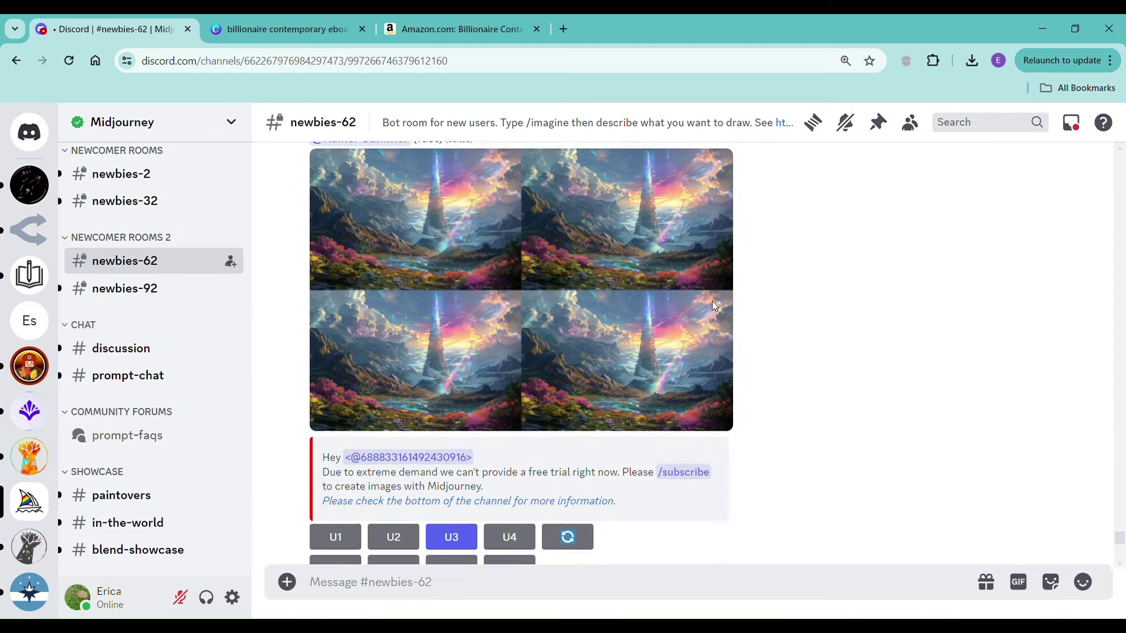
pyautogui.scroll(-8, 714, 305)
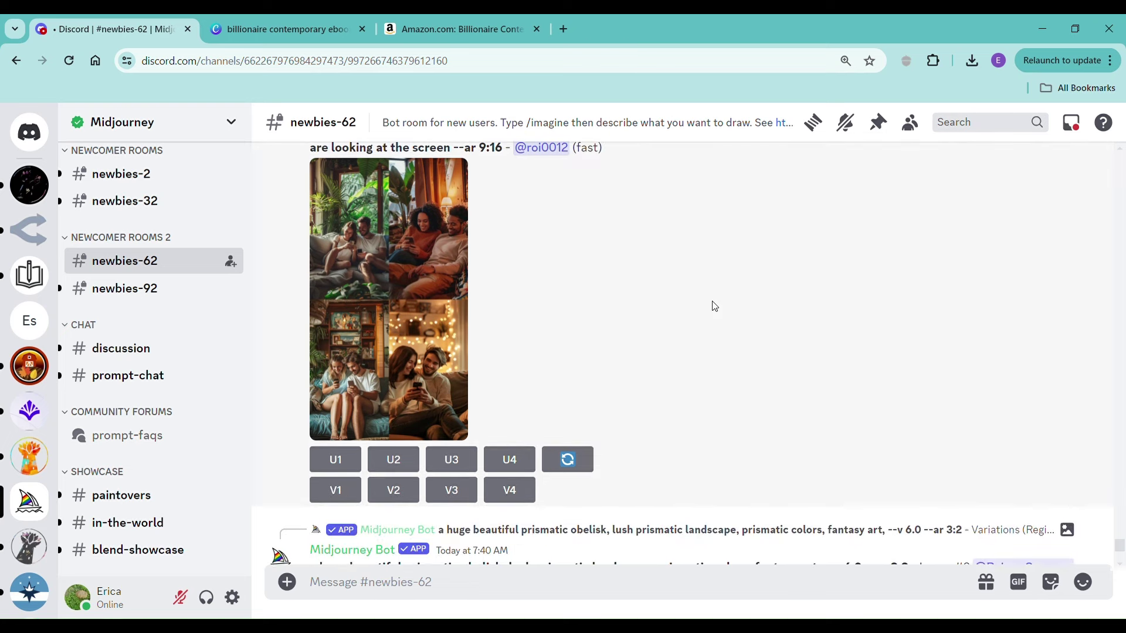
pyautogui.scroll(3, 714, 306)
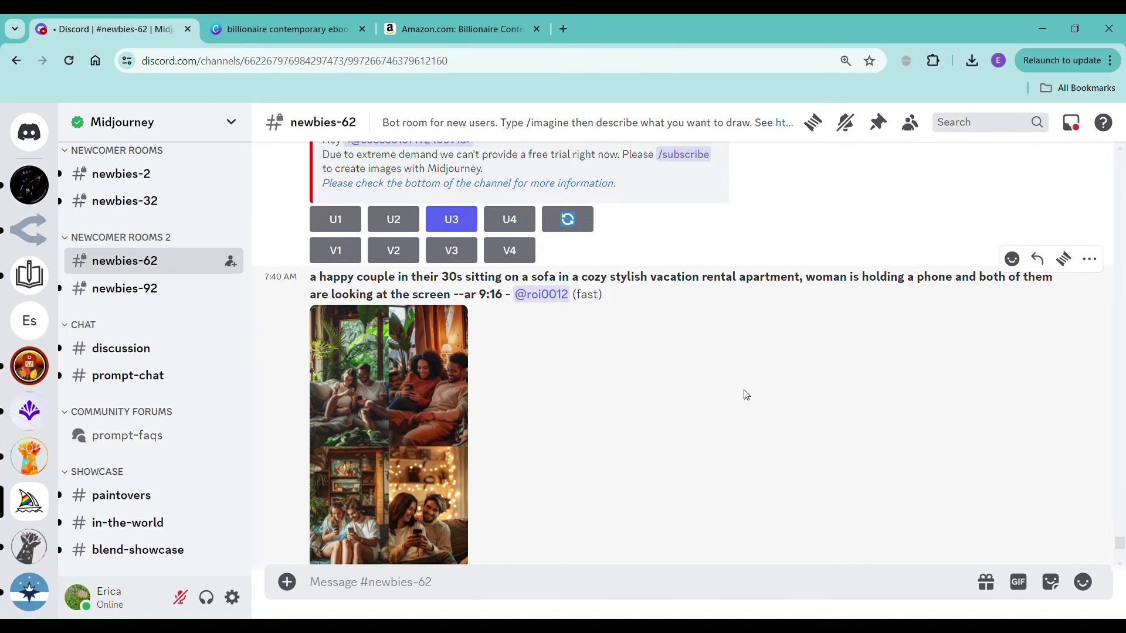
# Start an /imagine command with an empty prompt in the newbies-62 channel
pyautogui.scroll(-10, 876, 372)
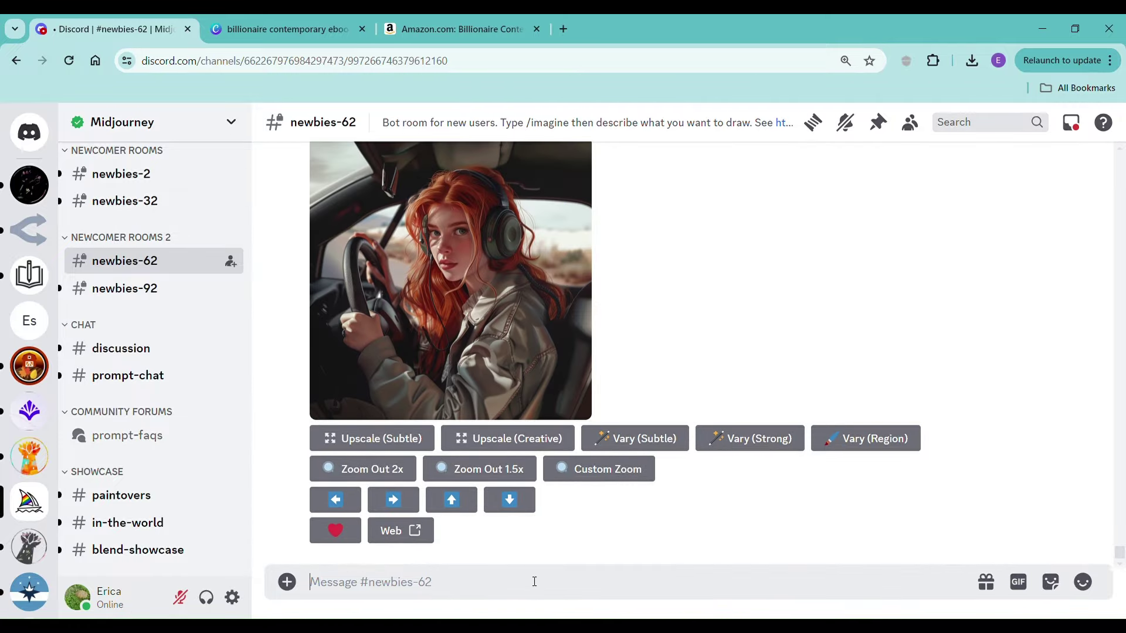
pyautogui.write('/')
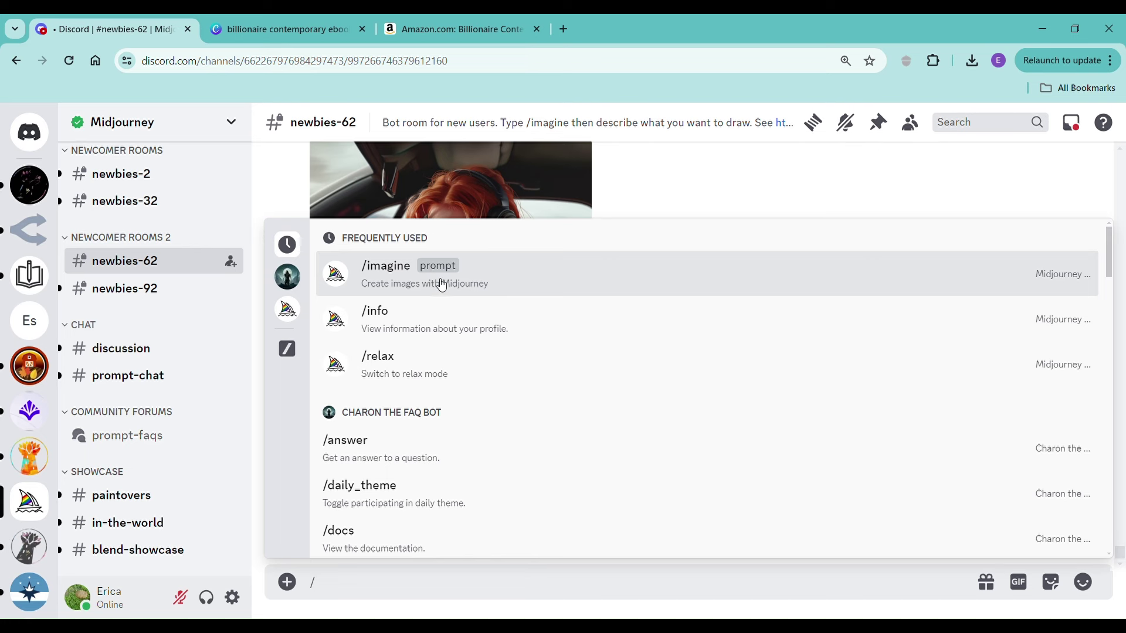
pyautogui.click(465, 291)
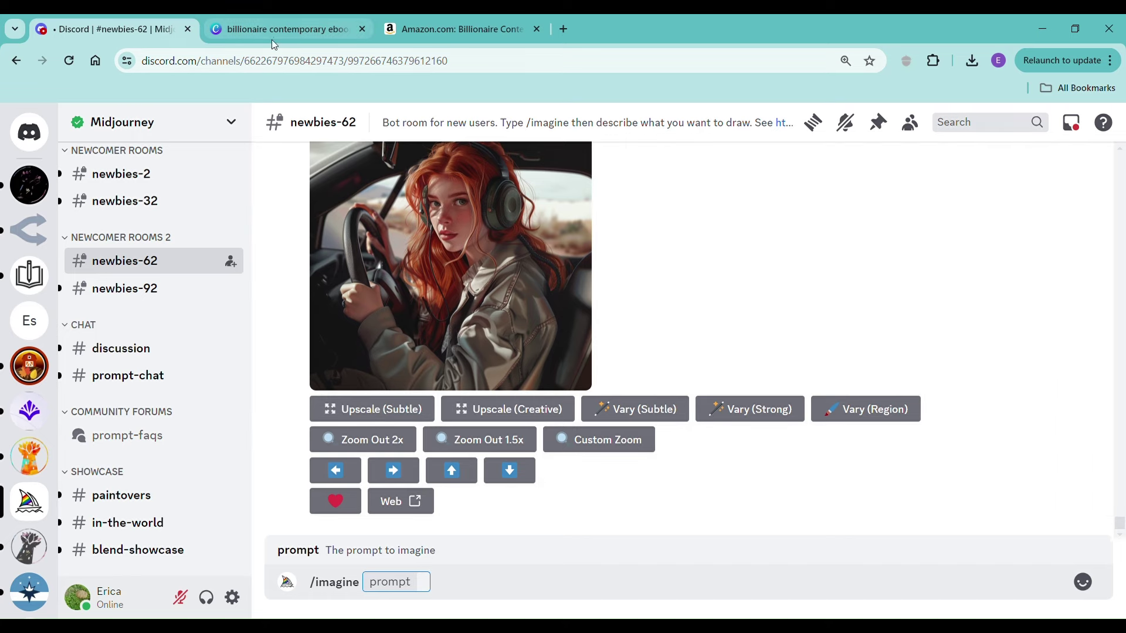
# Switch to the Amazon results for billionaire contemporary romance books and examine the cover designs of the listed Kindle titles
pyautogui.click(450, 33)
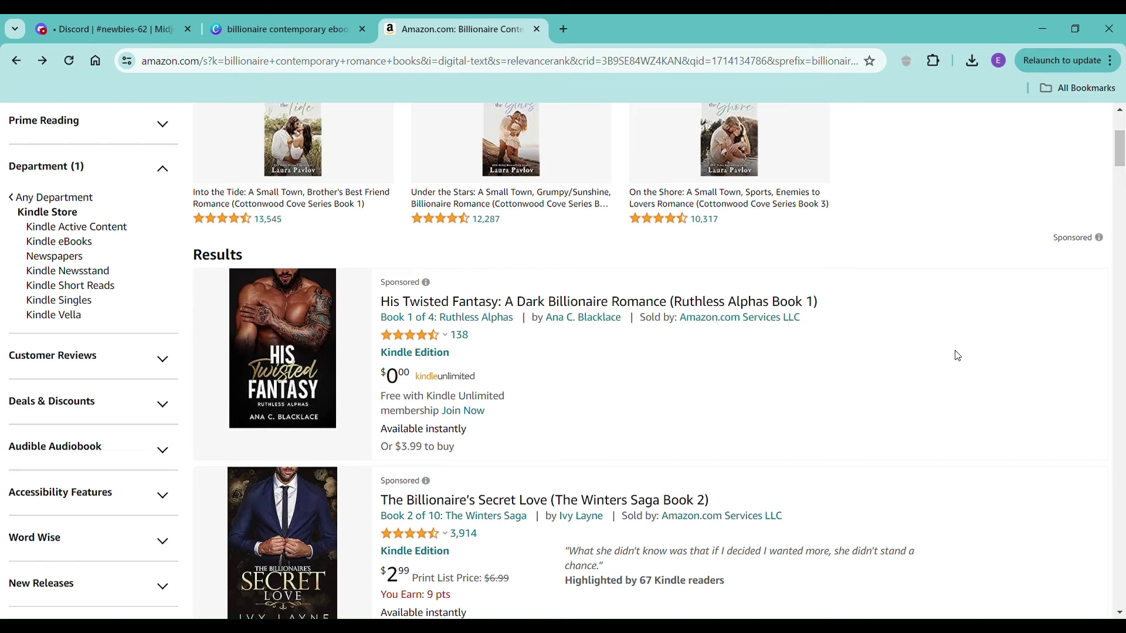
pyautogui.scroll(-3, 958, 356)
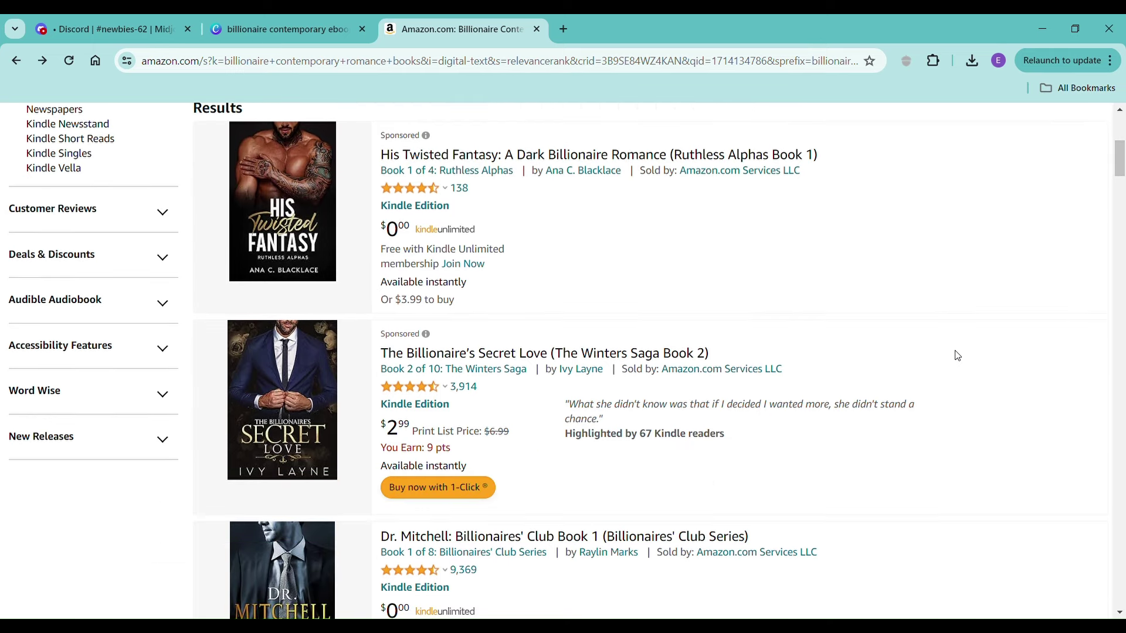
pyautogui.scroll(-3, 958, 356)
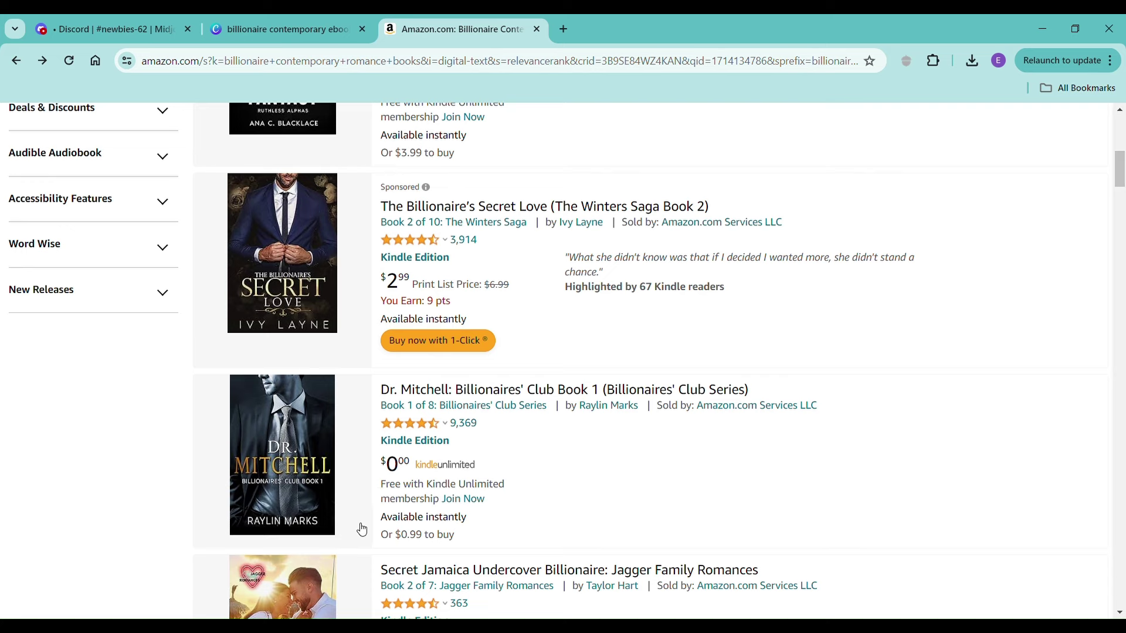
pyautogui.scroll(-5, 673, 478)
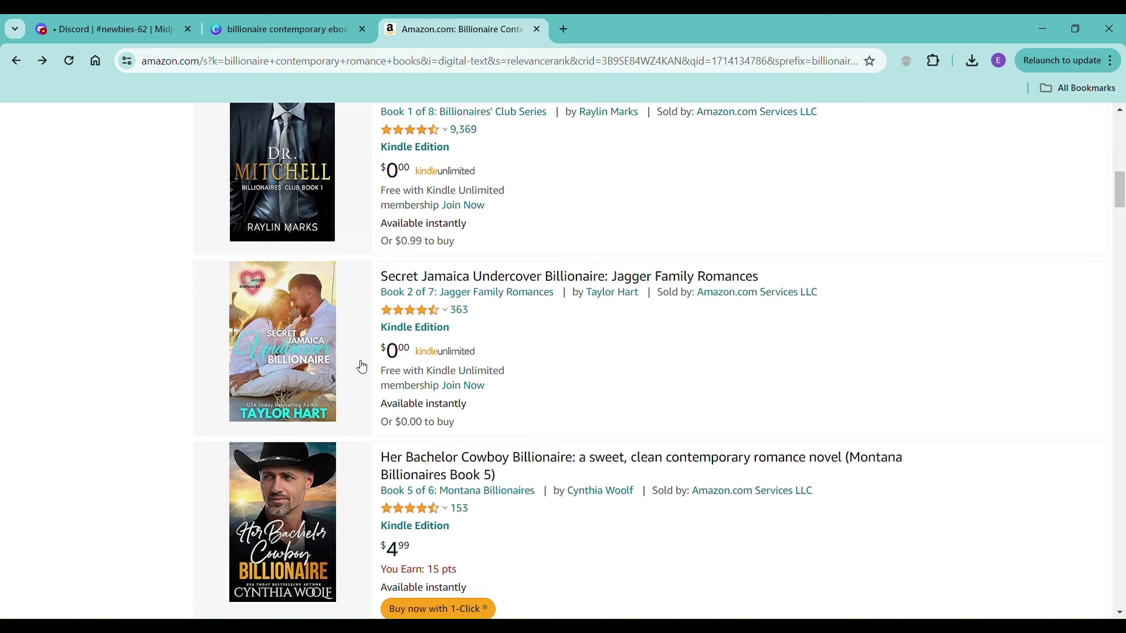
pyautogui.scroll(3, 362, 367)
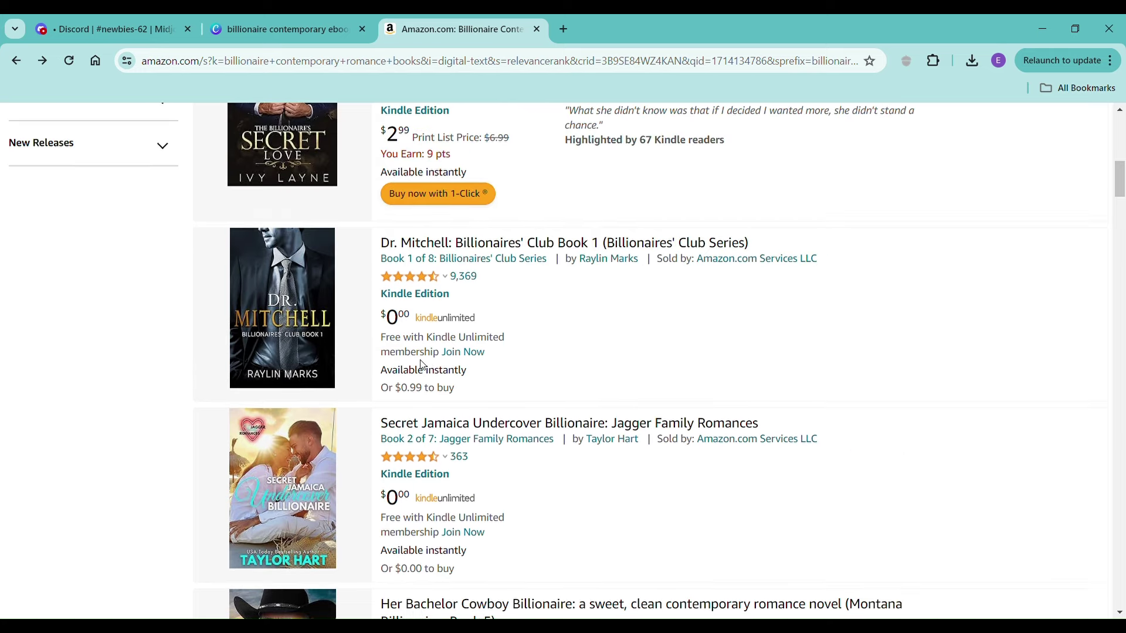
pyautogui.scroll(4, 480, 293)
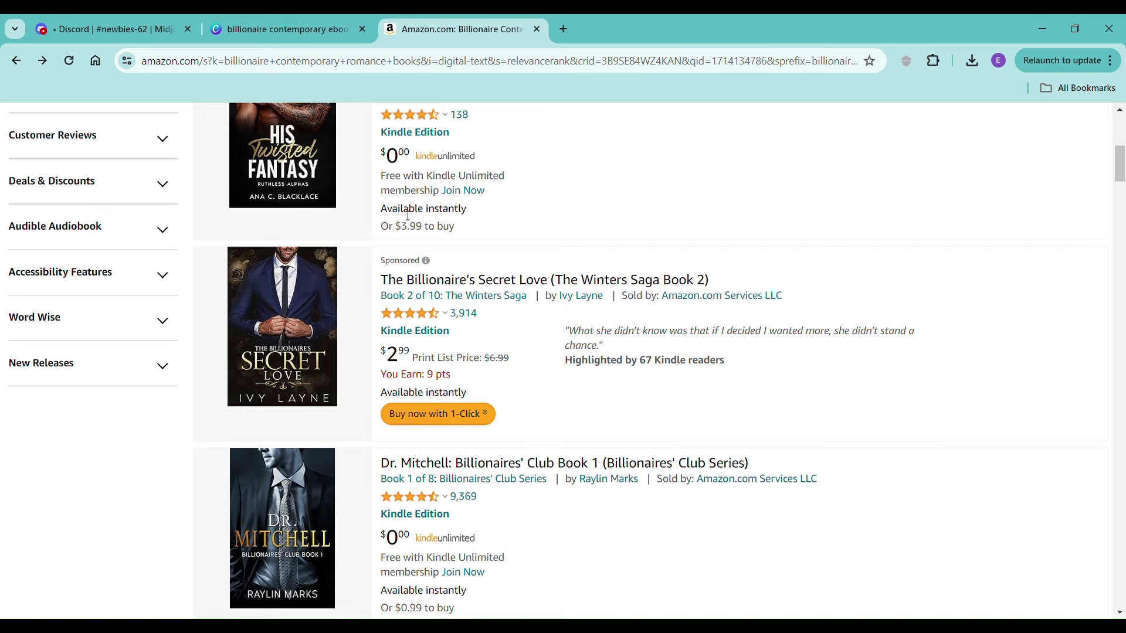
# Examine the covers further down the Amazon billionaire romance results, comparing how the male models are posed and dressed
pyautogui.scroll(-2, 409, 215)
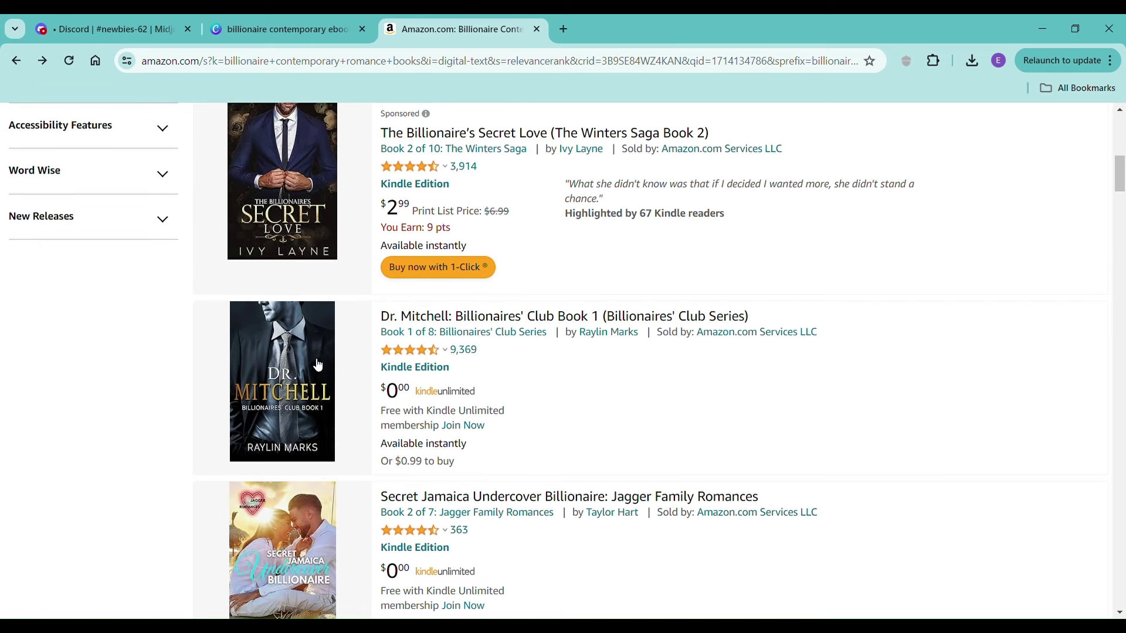
pyautogui.scroll(-6, 319, 366)
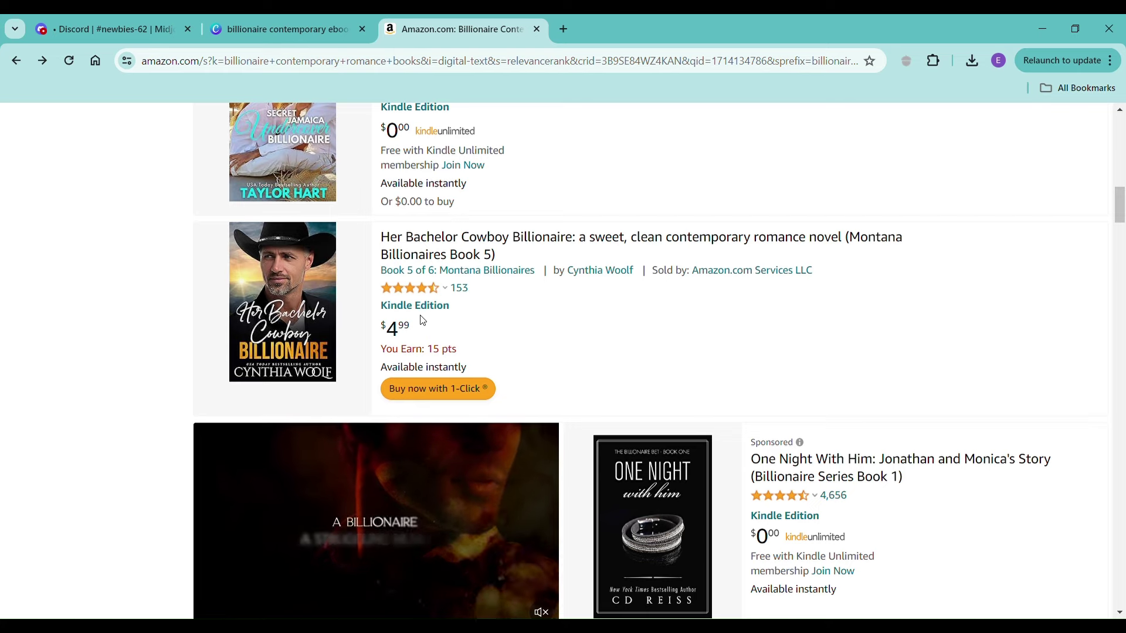
pyautogui.scroll(-4, 422, 323)
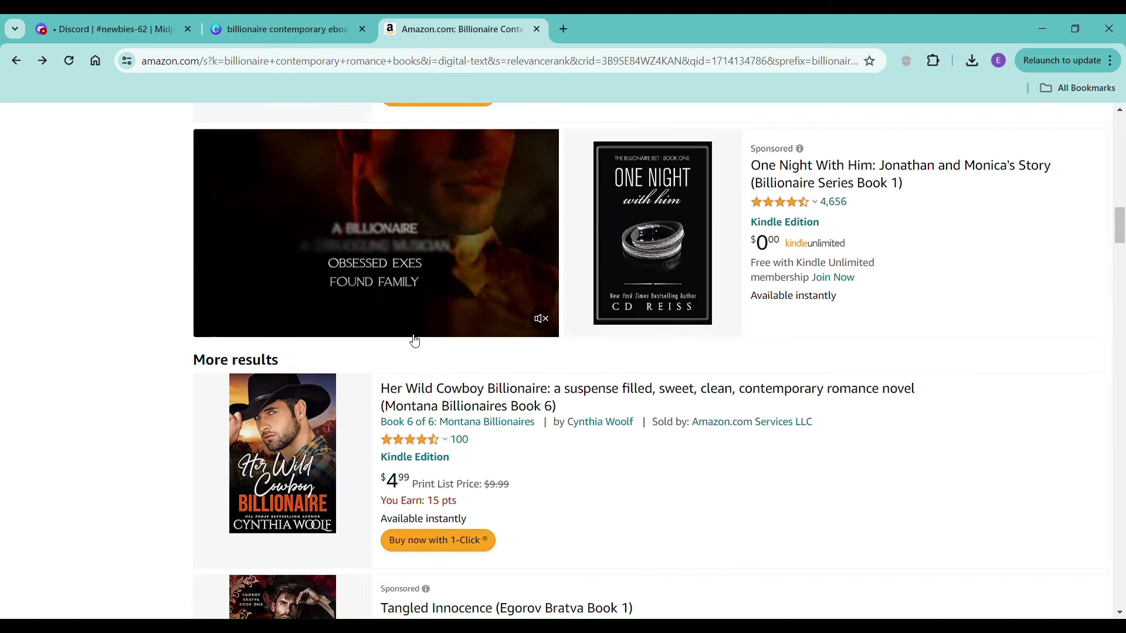
pyautogui.scroll(-2, 416, 342)
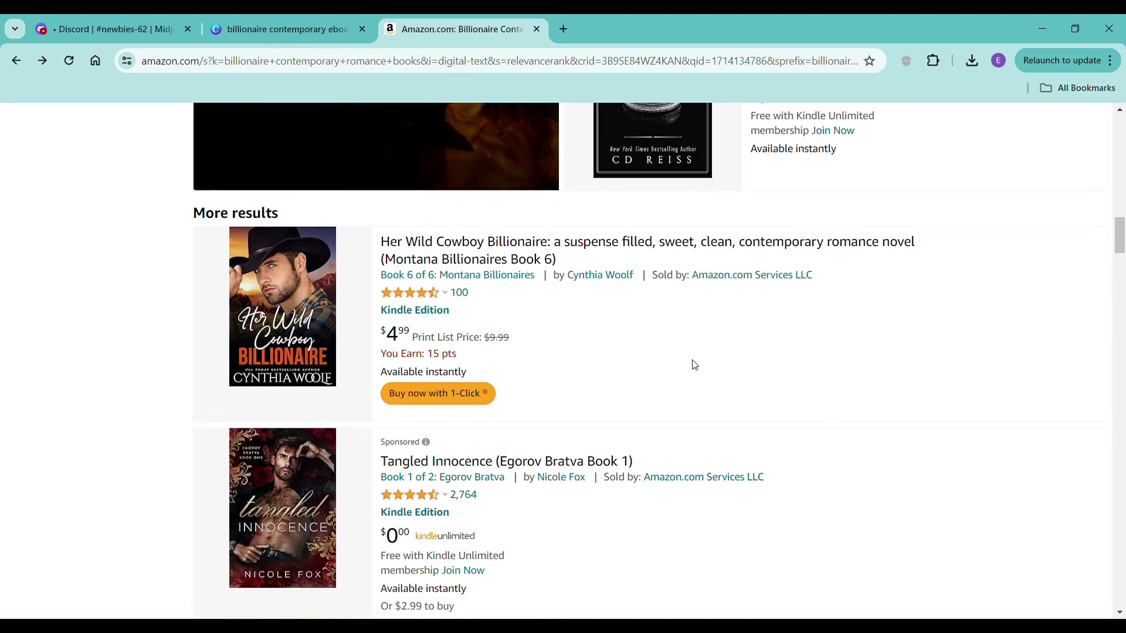
pyautogui.scroll(-3, 695, 366)
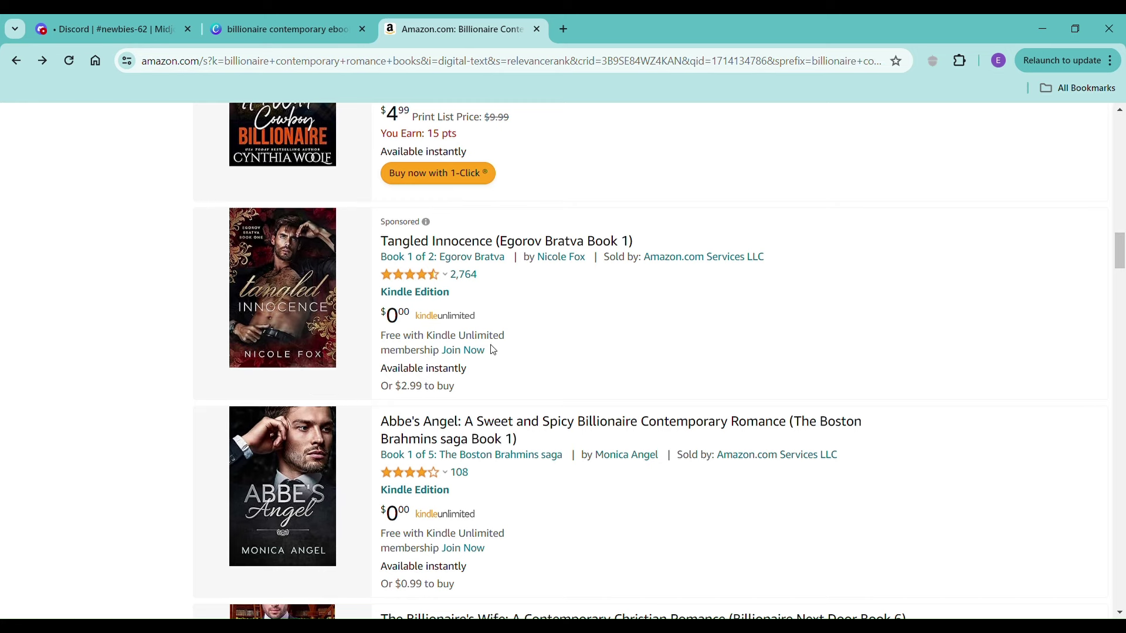
pyautogui.scroll(-2, 510, 345)
pyautogui.scroll(-1, 510, 344)
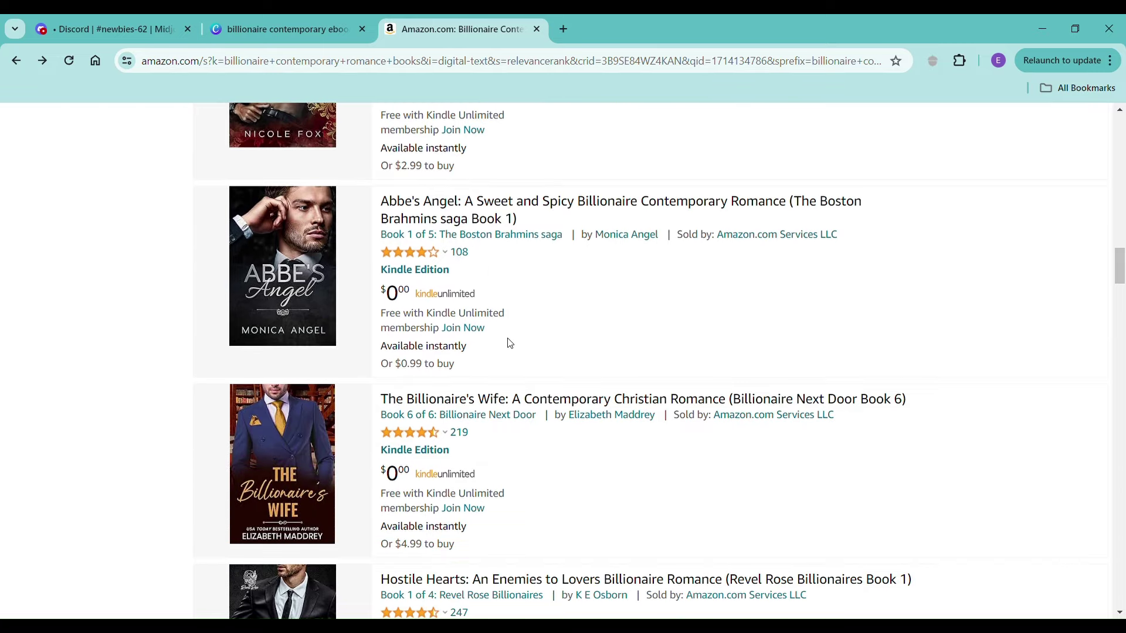
pyautogui.scroll(-2, 510, 345)
pyautogui.scroll(-7, 510, 344)
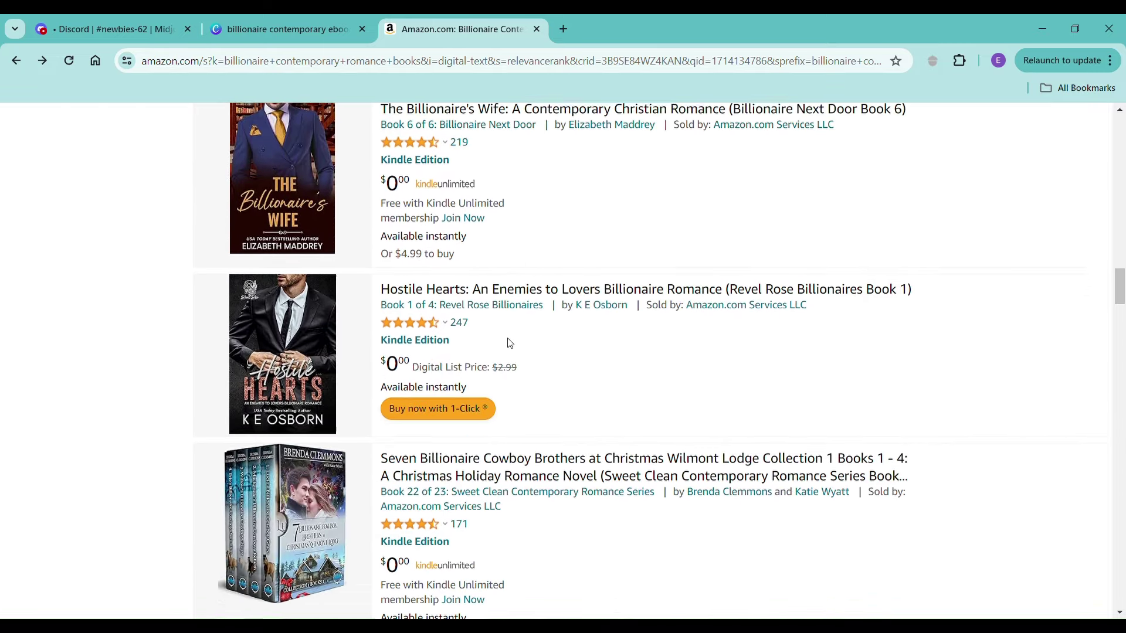
pyautogui.scroll(-9, 513, 345)
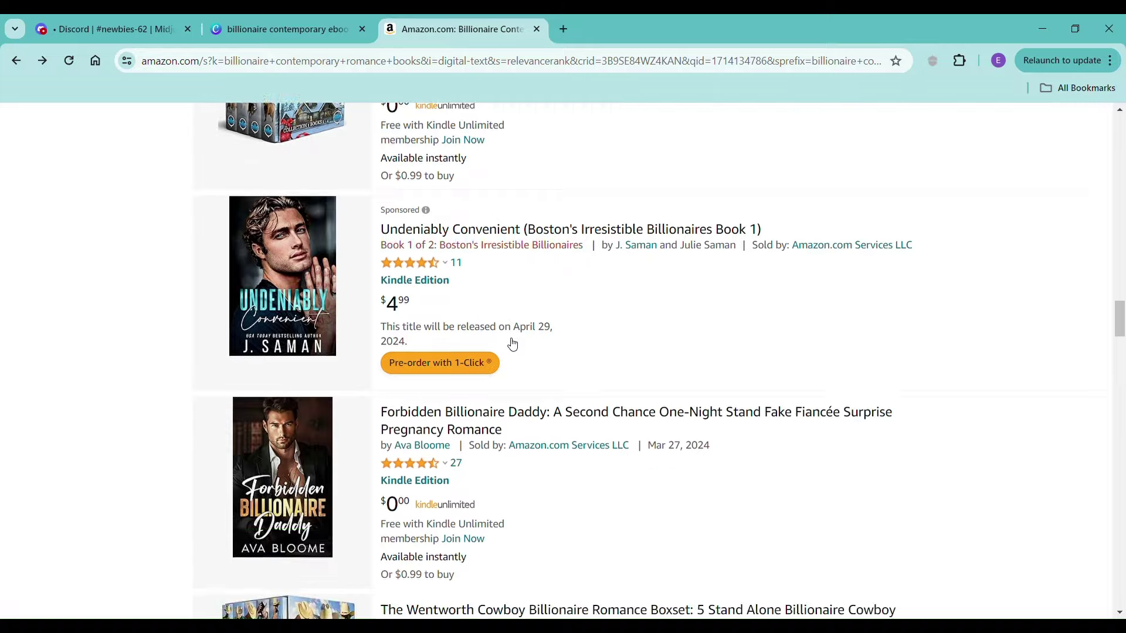
pyautogui.scroll(-8, 510, 344)
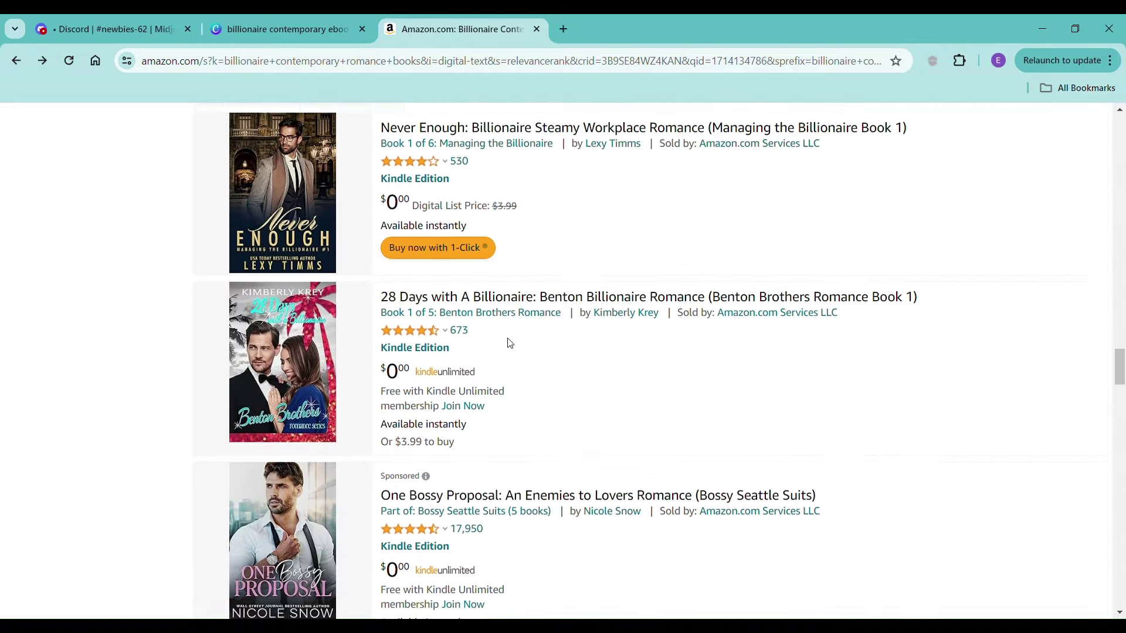
pyautogui.scroll(1, 509, 343)
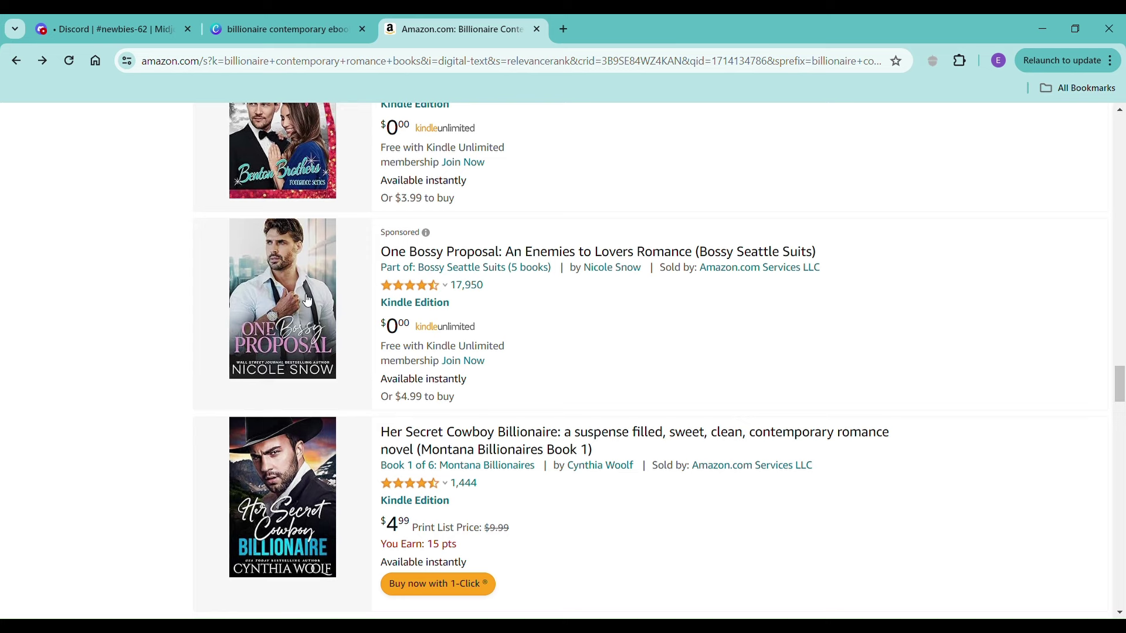
pyautogui.scroll(-1, 295, 433)
pyautogui.scroll(-2, 294, 433)
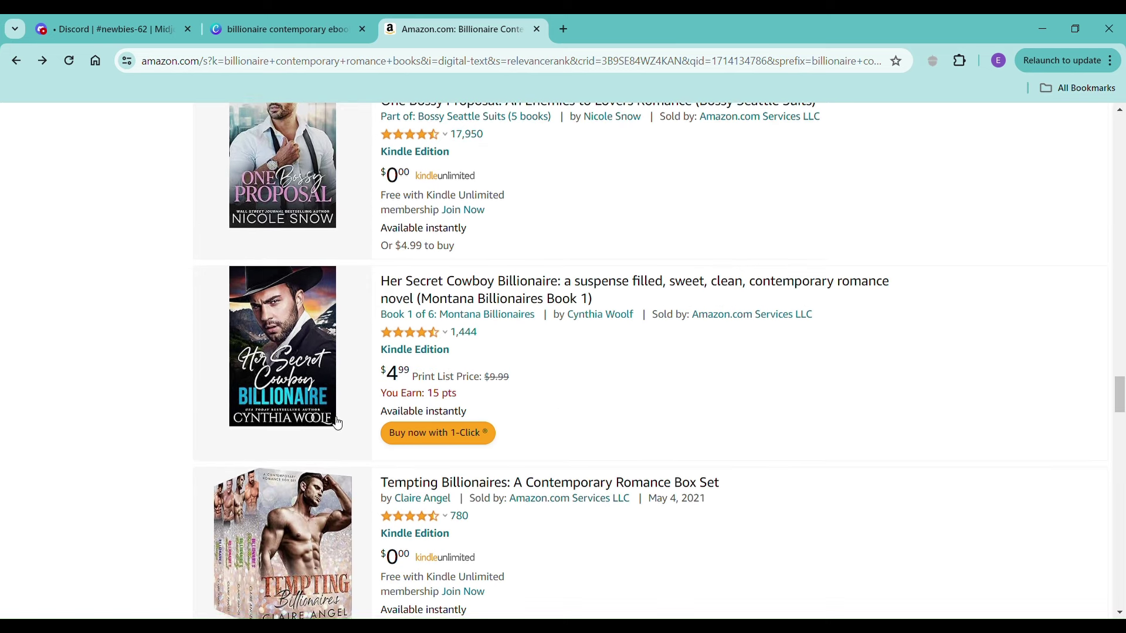
pyautogui.scroll(-3, 338, 424)
pyautogui.scroll(2, 339, 424)
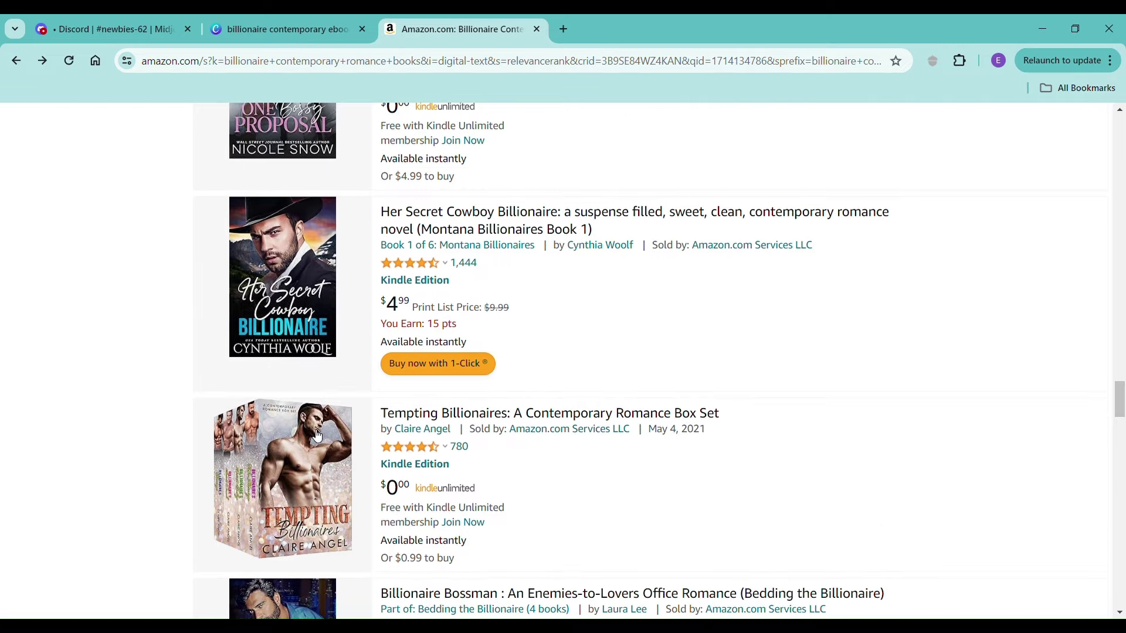
pyautogui.scroll(-5, 318, 436)
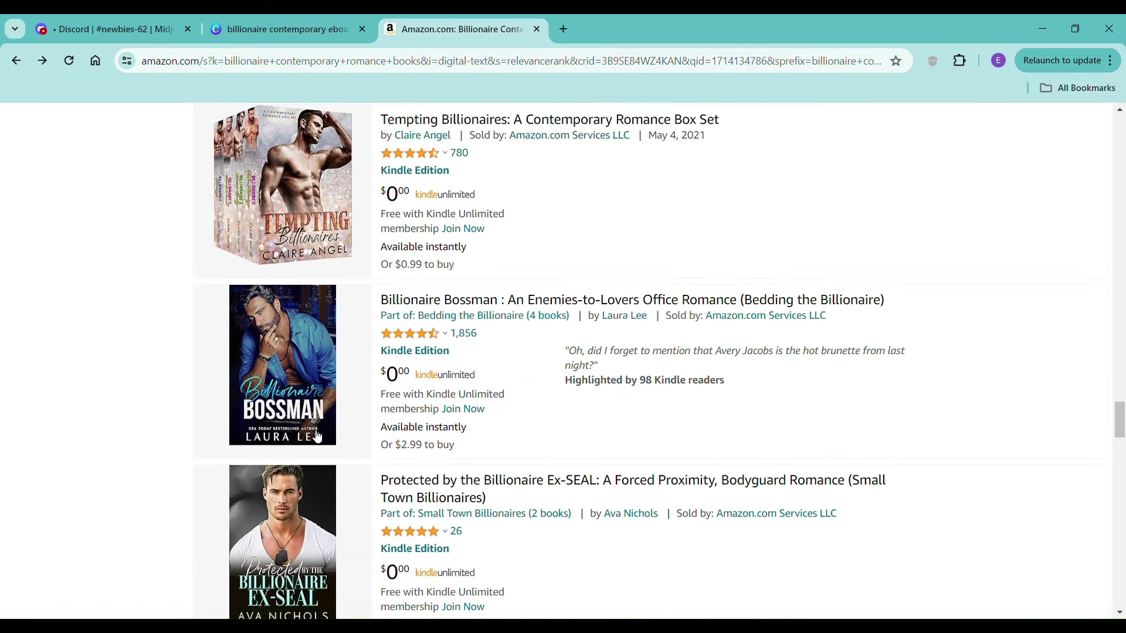
pyautogui.scroll(-1, 317, 437)
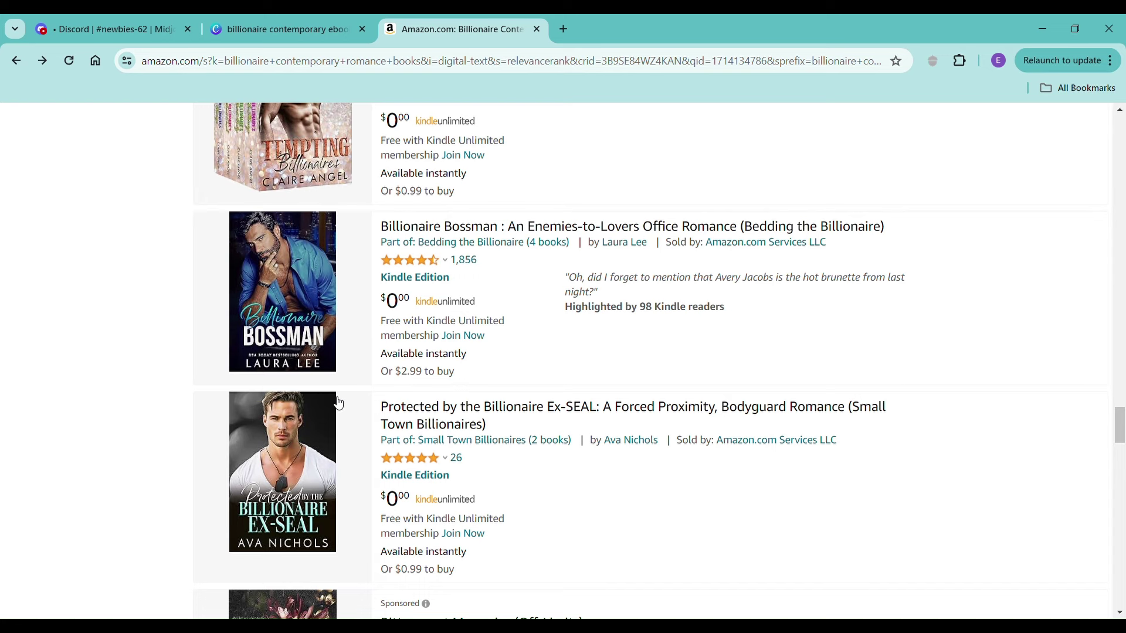
pyautogui.scroll(-1, 346, 401)
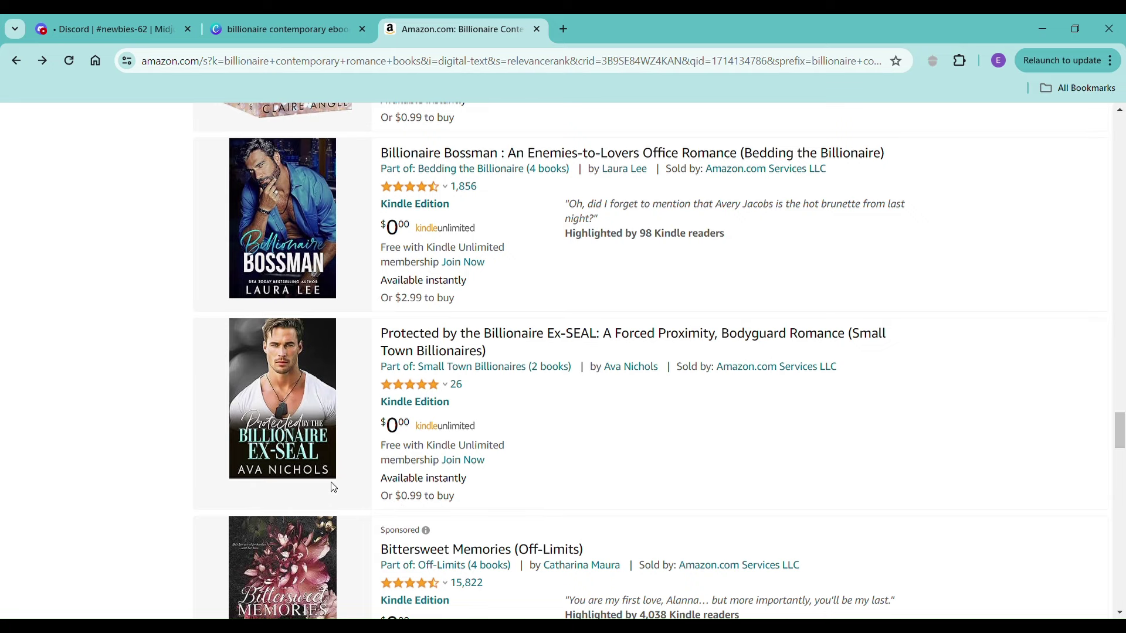
# Review the covers again back up to The Billionaire's Secret Love and Dr. Mitchell listings
pyautogui.scroll(4, 372, 490)
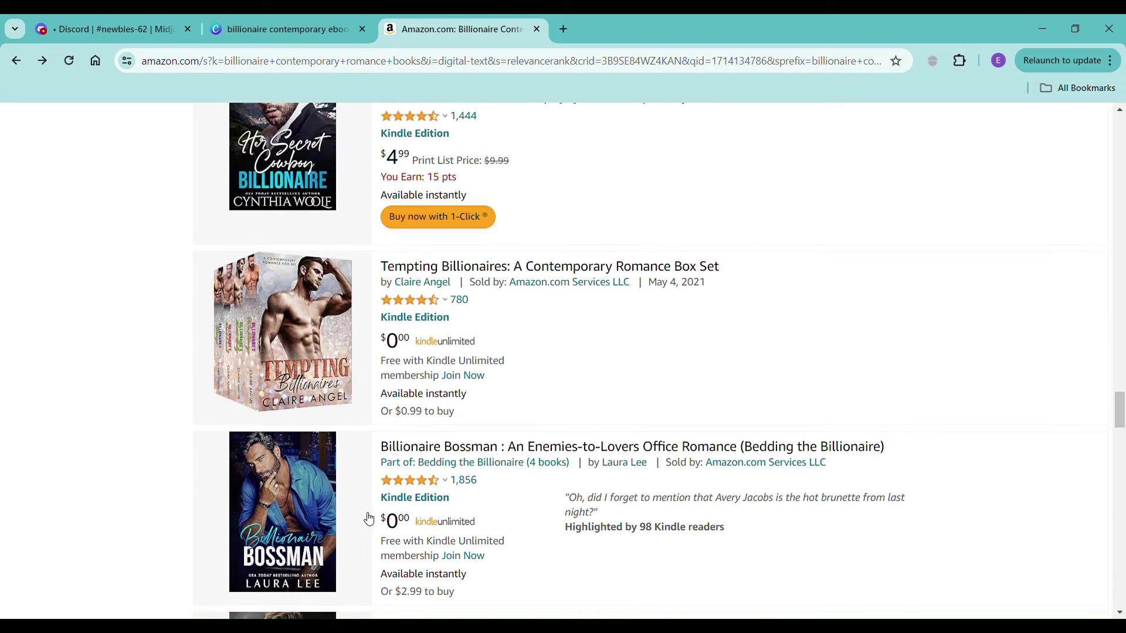
pyautogui.scroll(20, 340, 228)
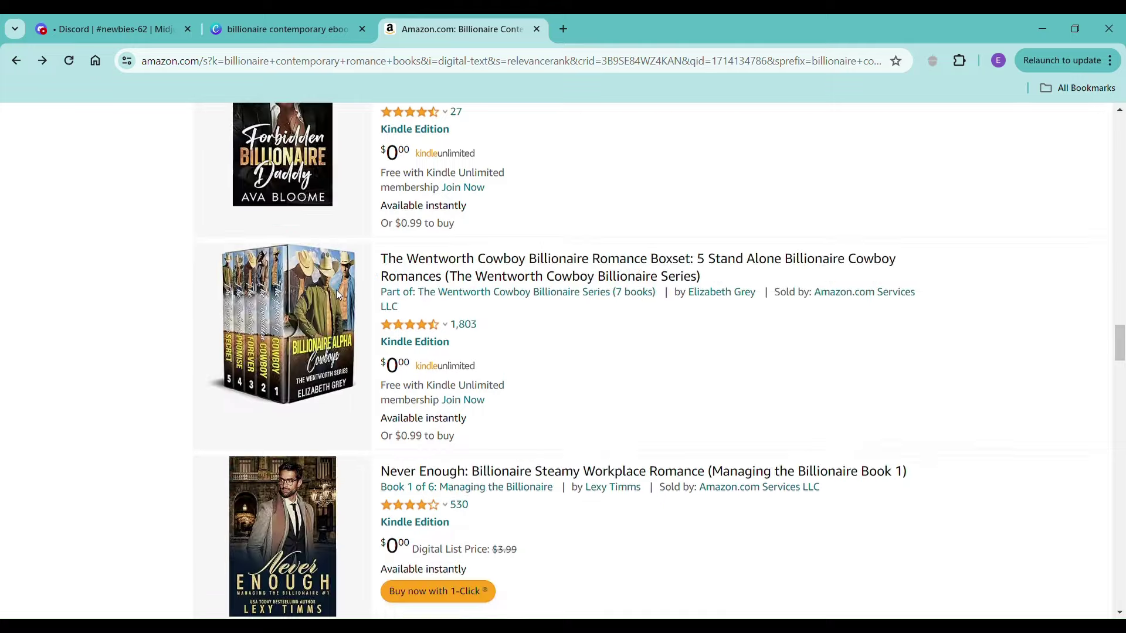
pyautogui.scroll(10, 341, 296)
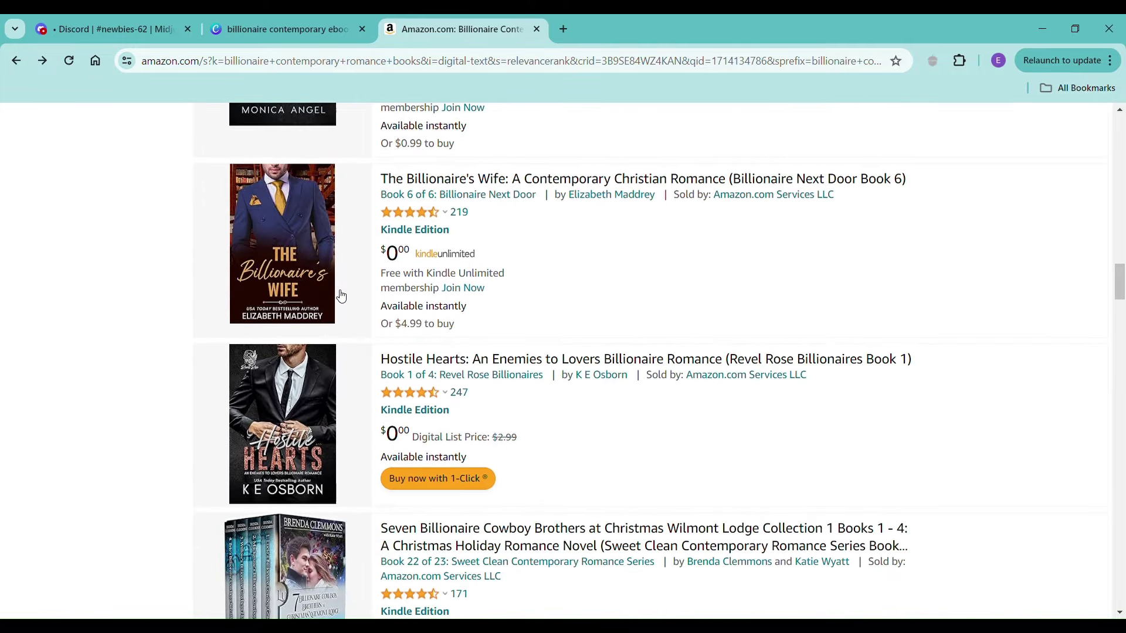
pyautogui.scroll(2, 342, 297)
pyautogui.scroll(-2, 339, 295)
pyautogui.scroll(2, 309, 332)
pyautogui.scroll(8, 309, 332)
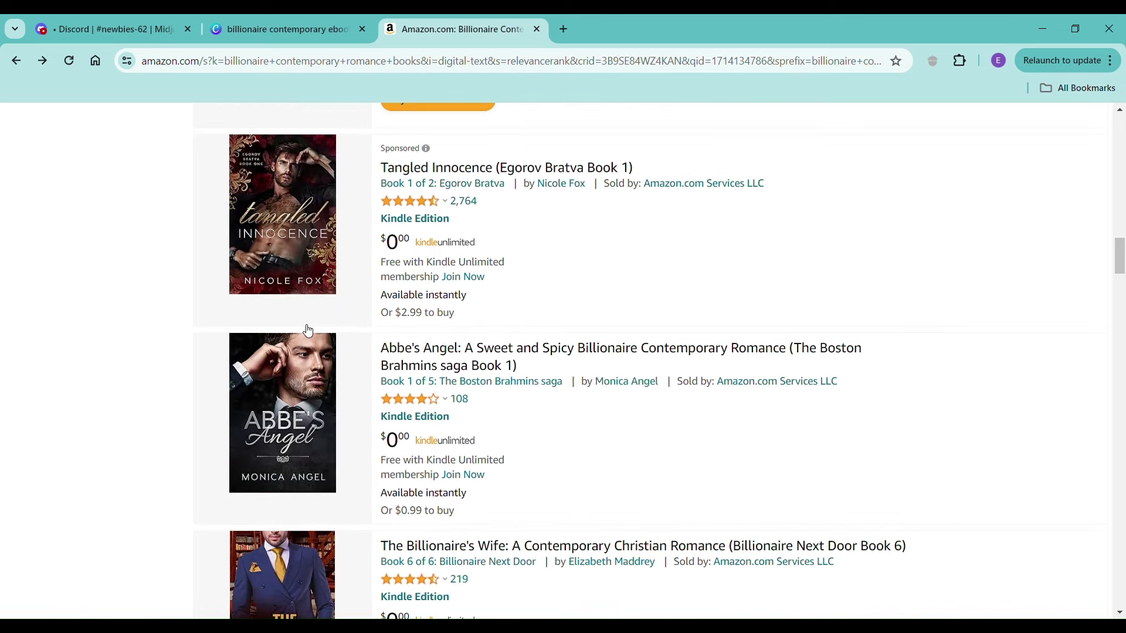
pyautogui.scroll(10, 309, 331)
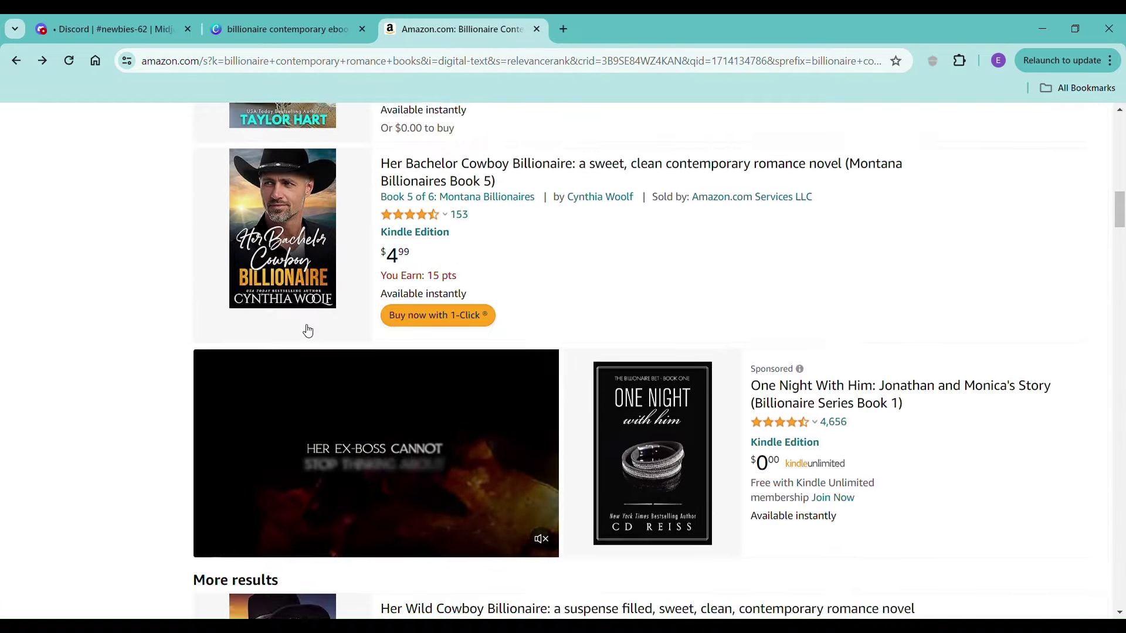
pyautogui.scroll(1, 309, 332)
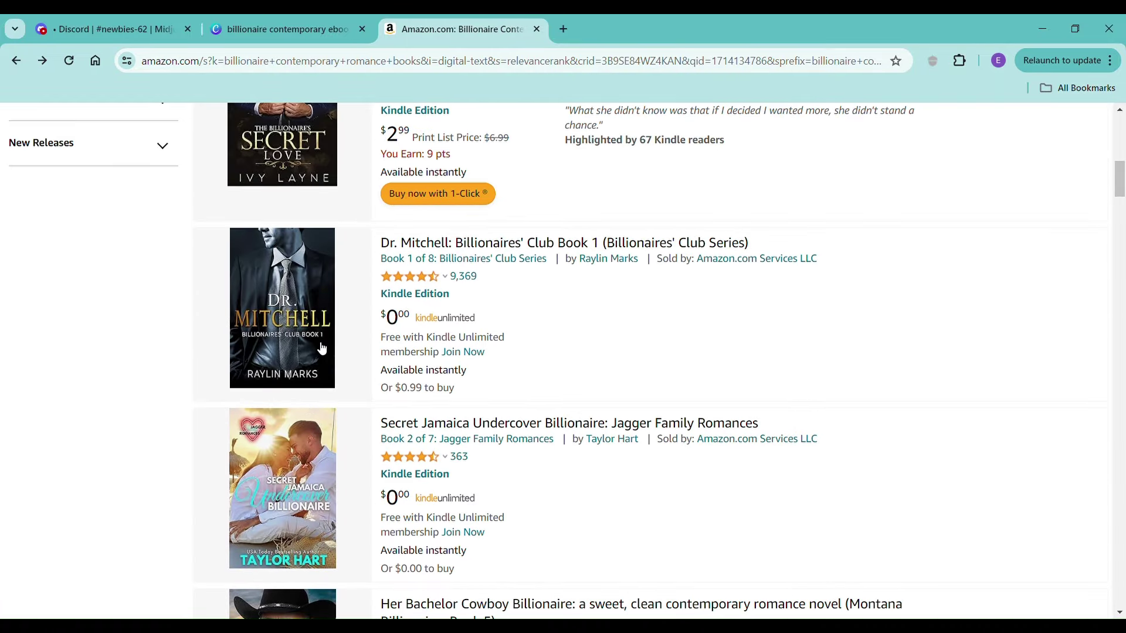
pyautogui.scroll(1, 322, 349)
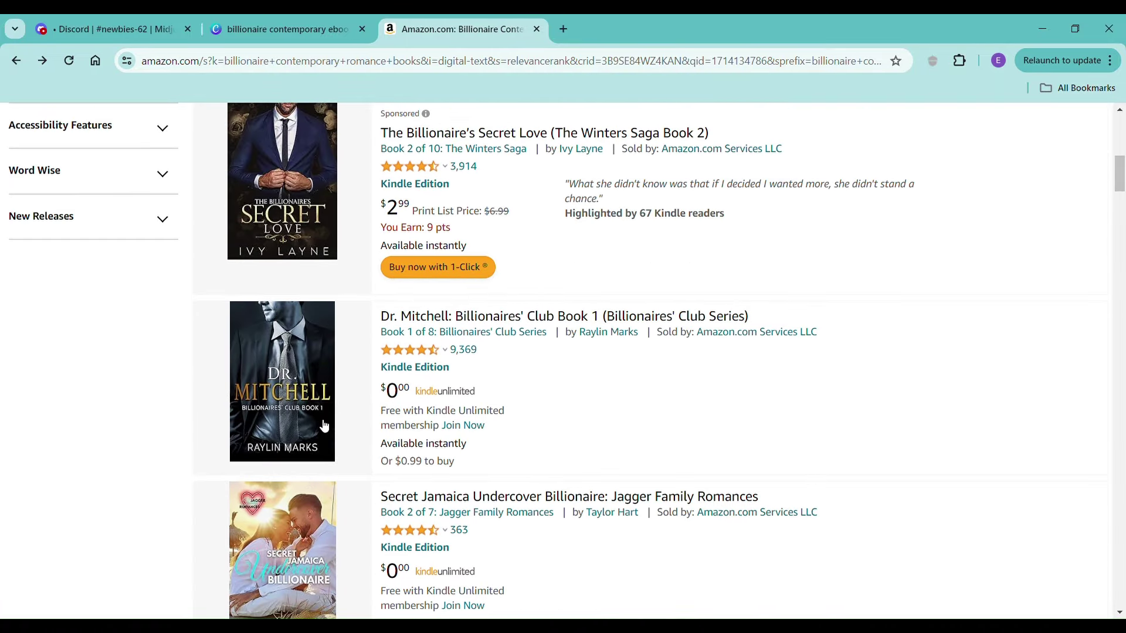
pyautogui.scroll(1, 340, 343)
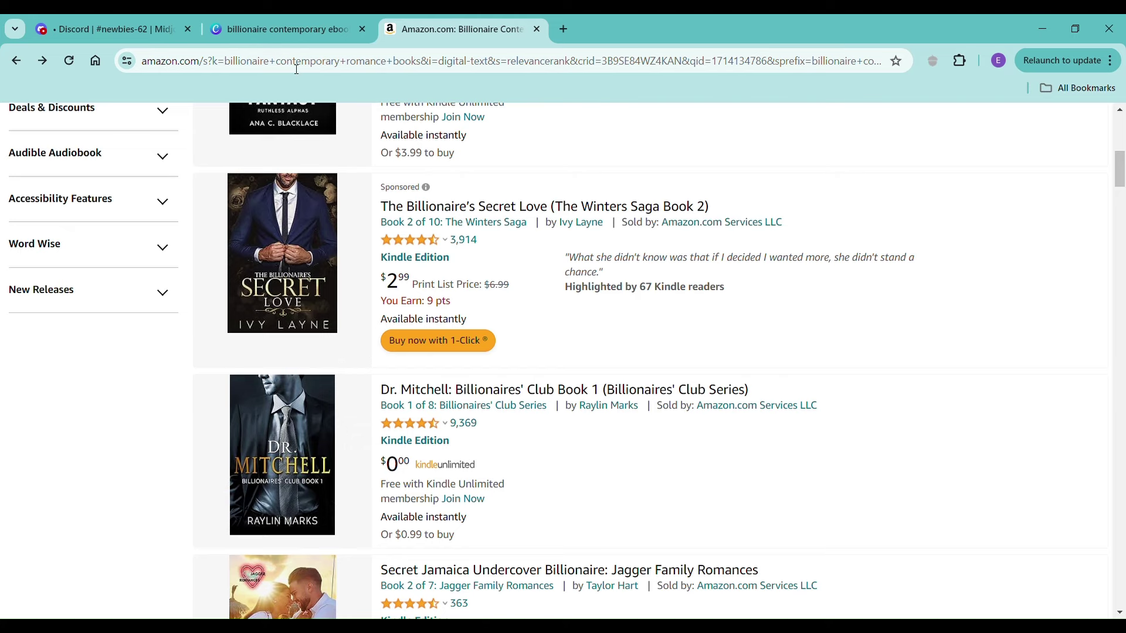
# Switch to Discord and submit the /imagine prompt "photo of an attractive man in a suit, full body, shirt unbuttoned" in newbies-62
pyautogui.click(129, 28)
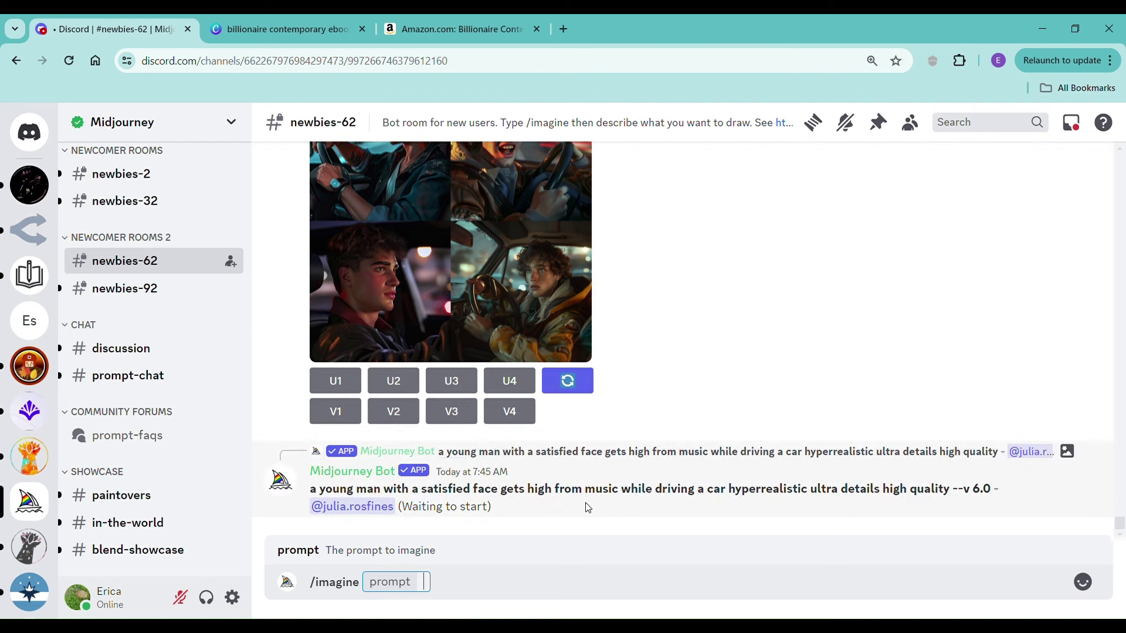
pyautogui.write('photo of a')
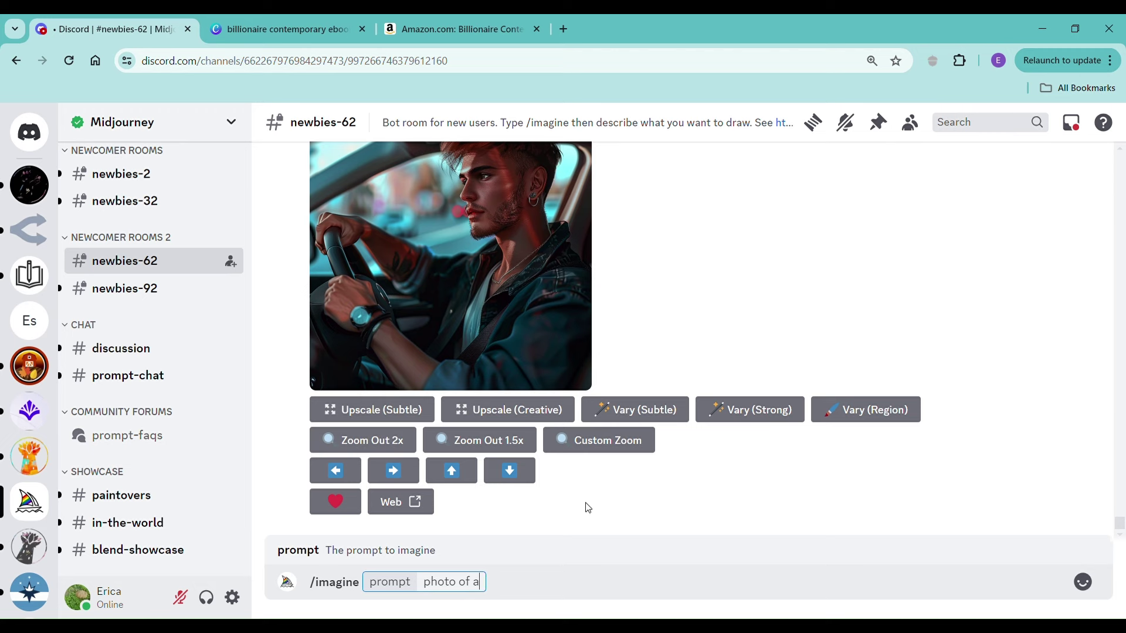
pyautogui.write('n attractive ')
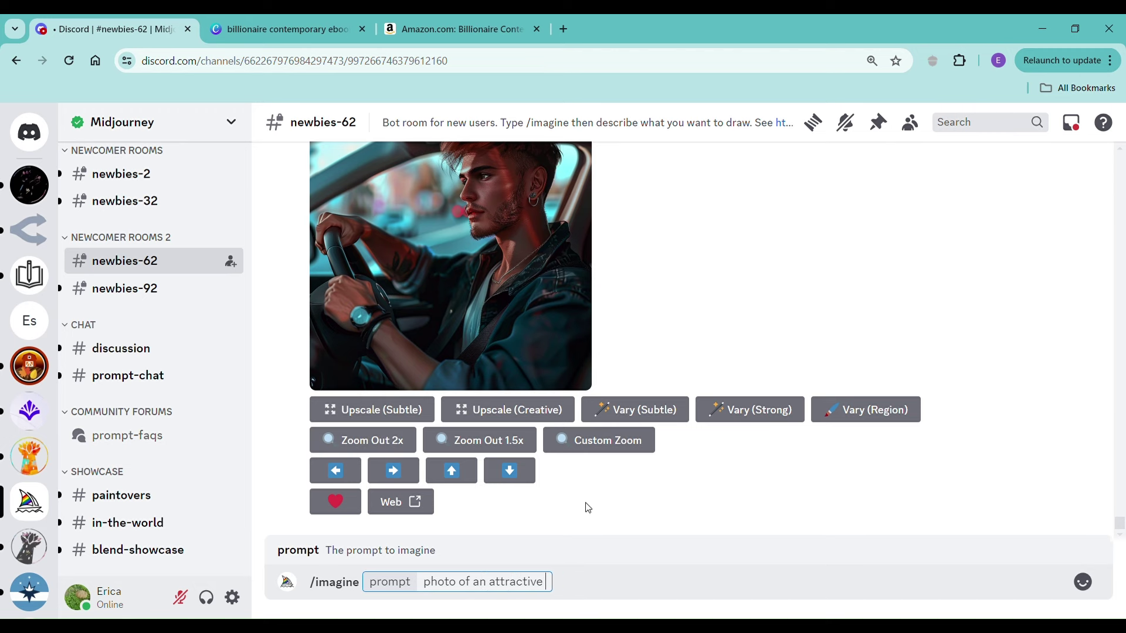
pyautogui.write('man in a suit')
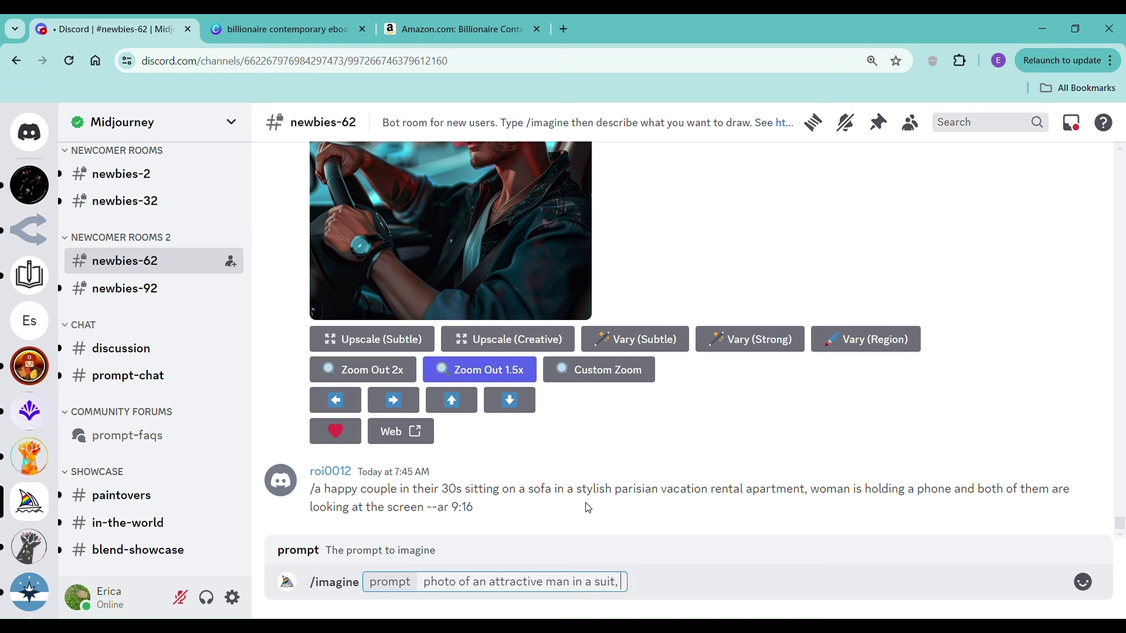
pyautogui.write(', full body')
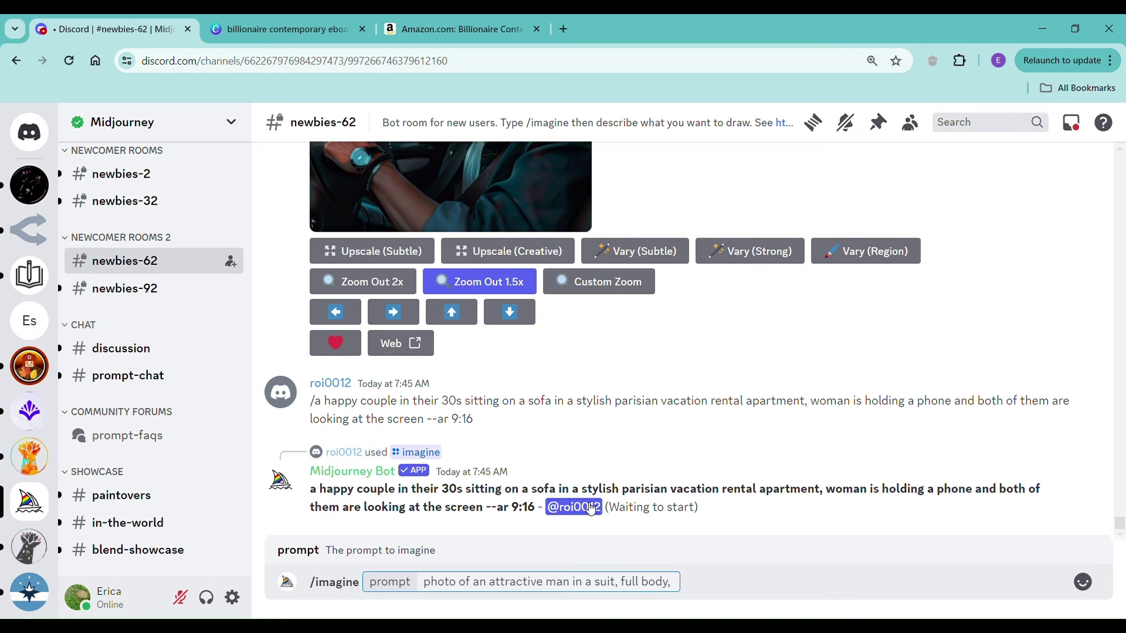
pyautogui.write(', shirt unbuttoned')
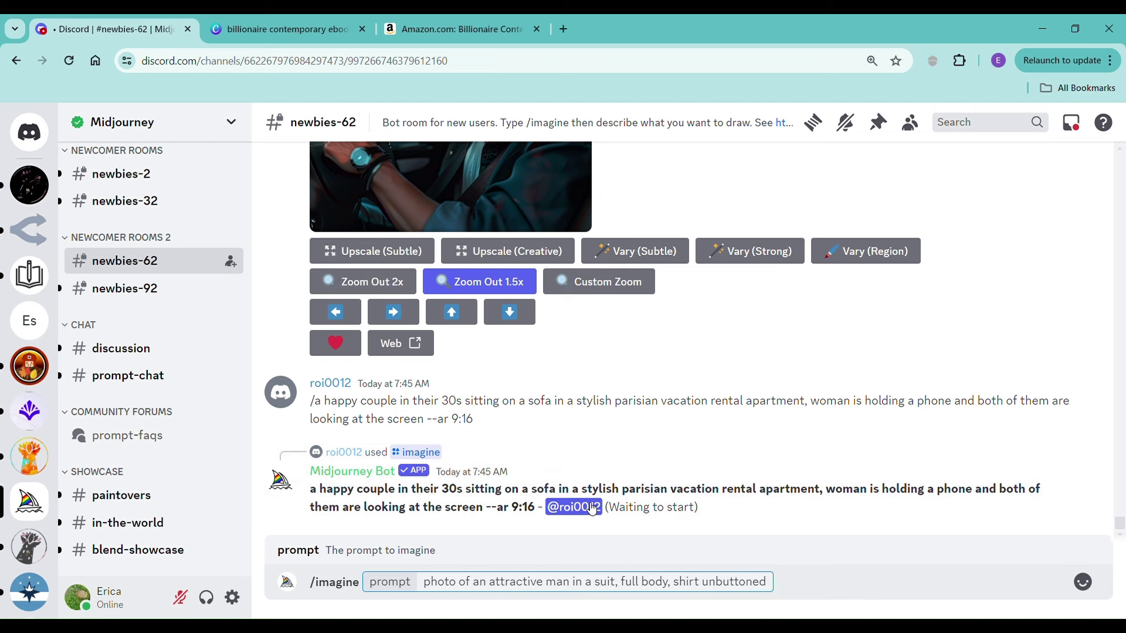
pyautogui.press('Return')
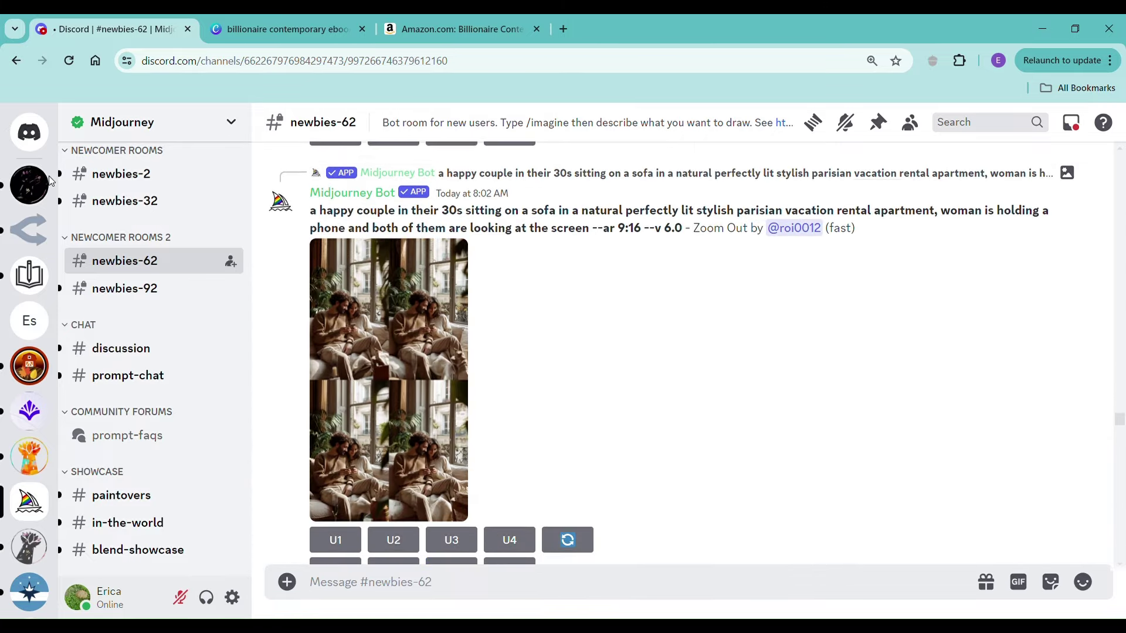
# Open the direct message conversation with Midjourney Bot and look over the previously generated images
pyautogui.click(39, 136)
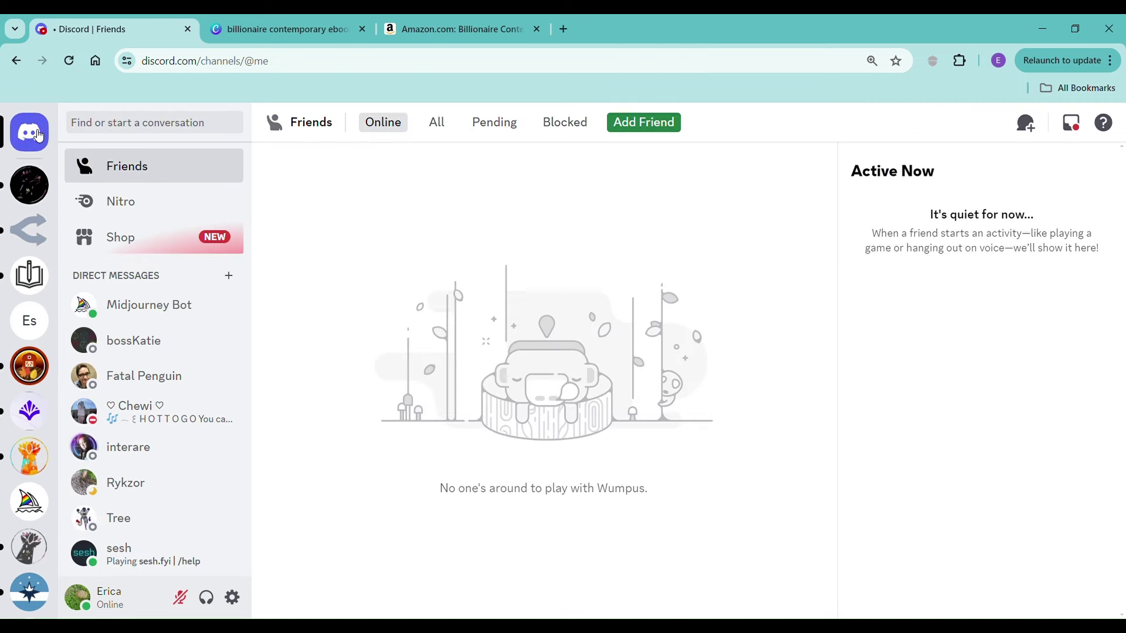
pyautogui.click(197, 311)
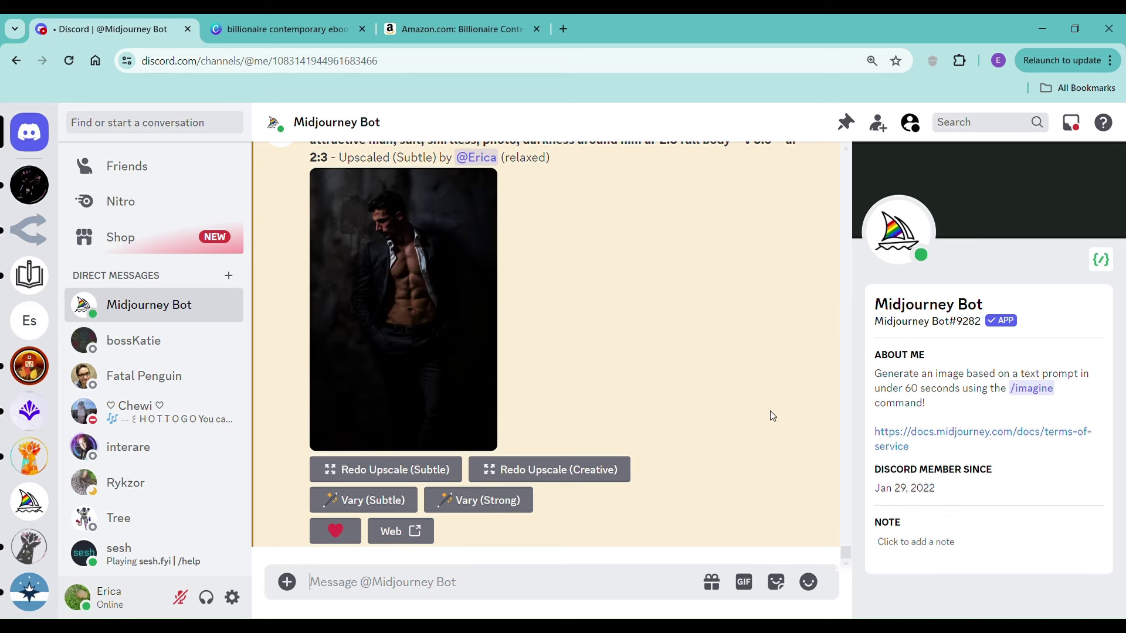
pyautogui.scroll(5, 770, 414)
pyautogui.scroll(-5, 770, 414)
# Submit the /imagine prompt "attractive man, suit, shirt unbuttoned" in the Midjourney Bot conversation
pyautogui.write('/')
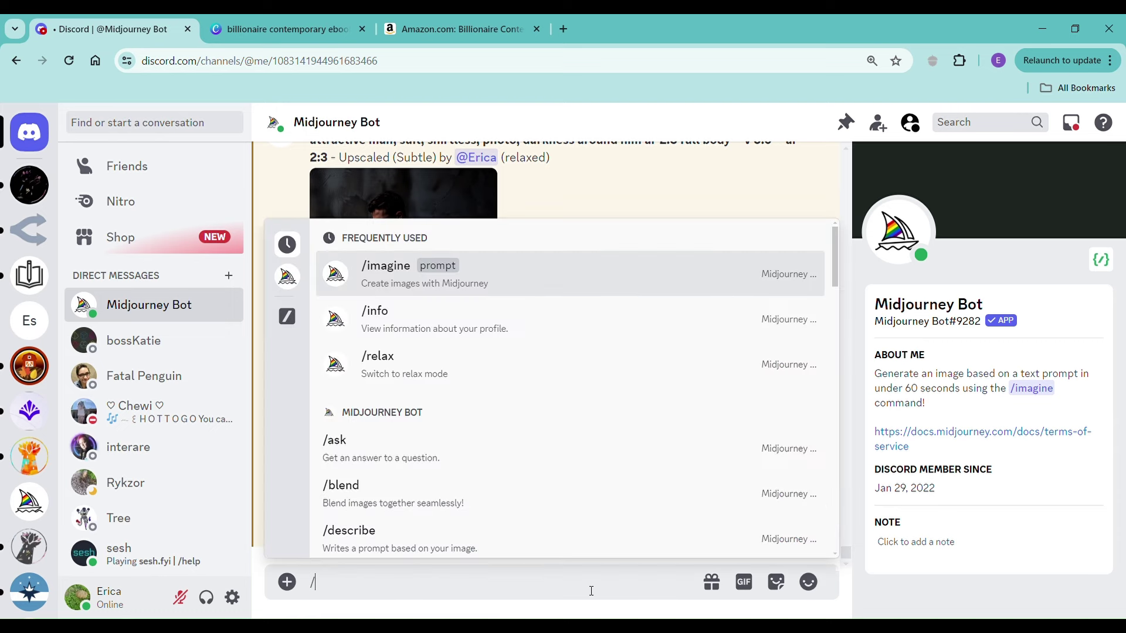
pyautogui.click(550, 292)
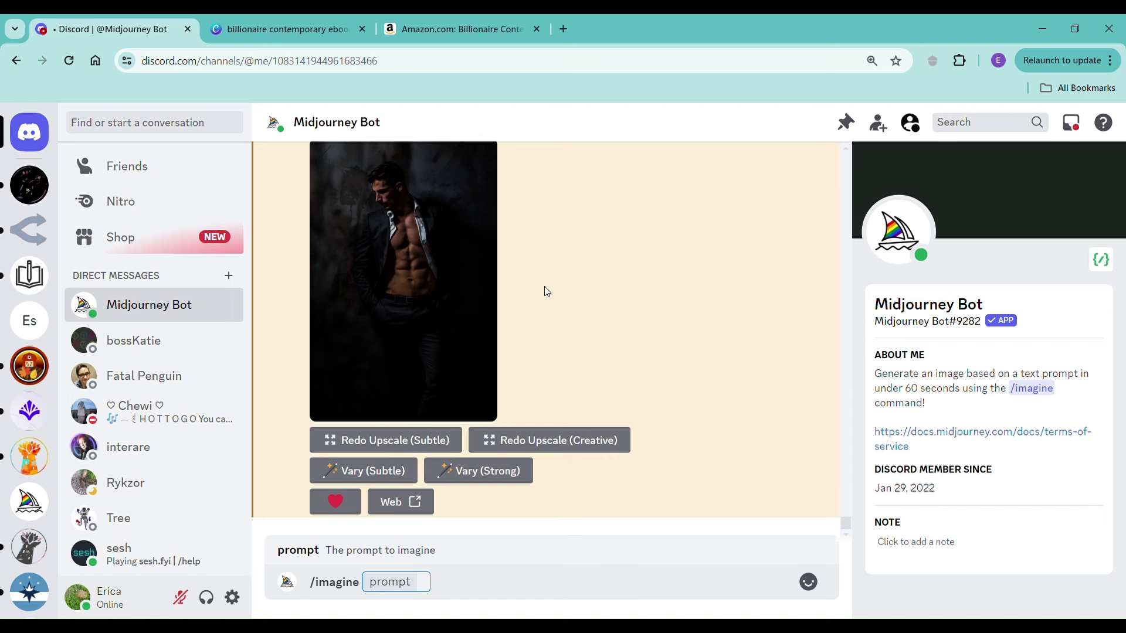
pyautogui.write('attractive man, suit, ')
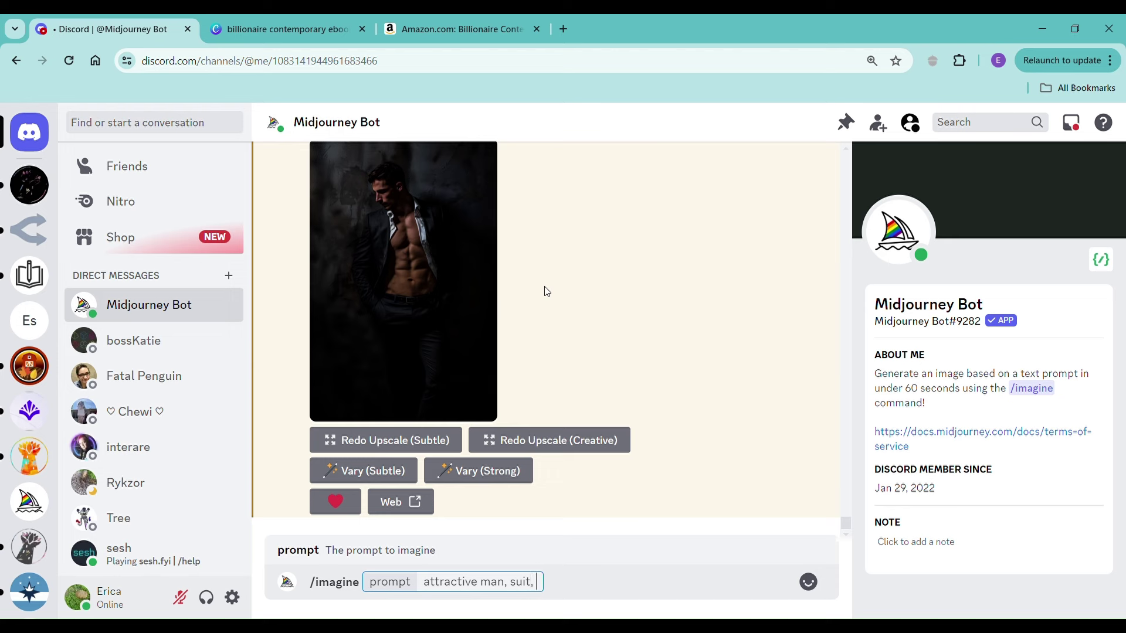
pyautogui.write('shirt unbuttoned')
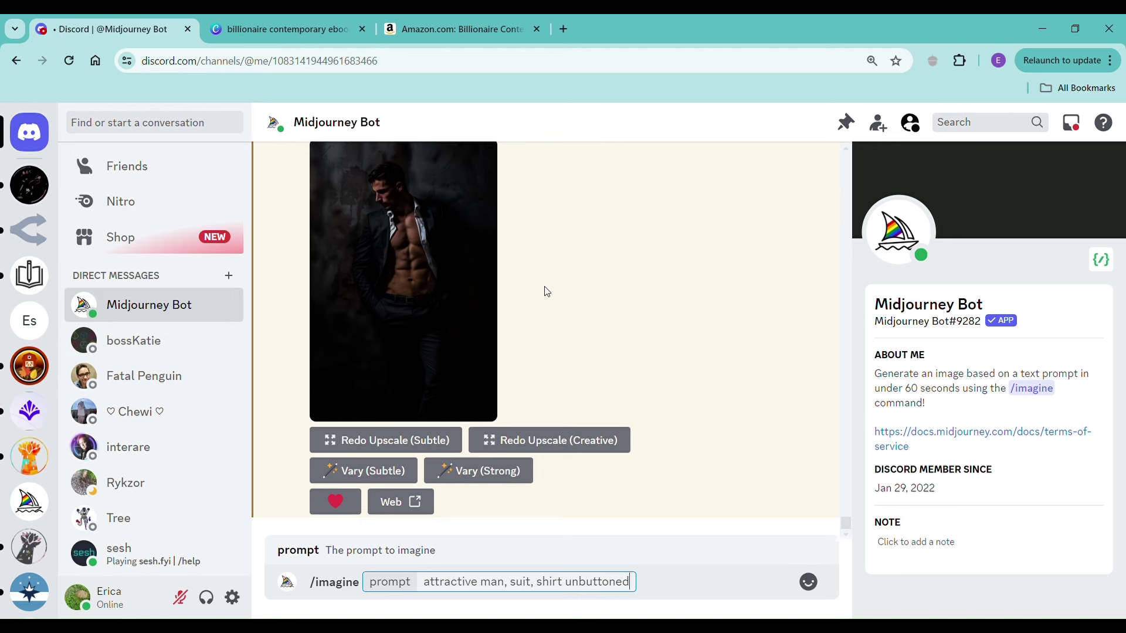
pyautogui.press('Return')
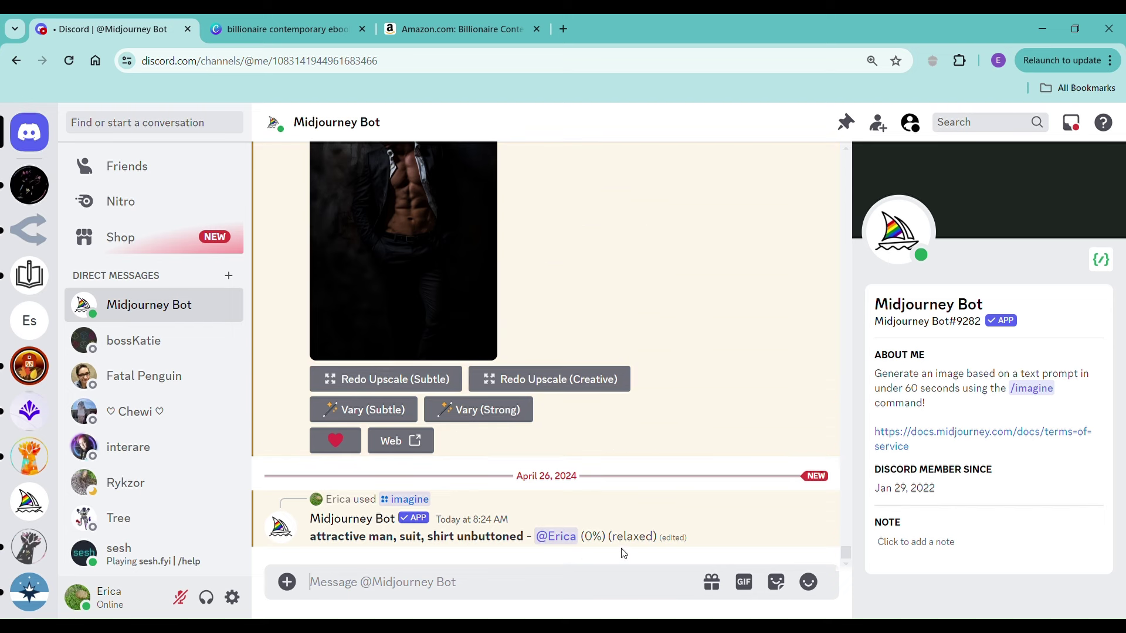
# Switch to the Canva ebook cover design and browse the Wattpad Book Cover templates for a suitable romance layout
pyautogui.click(234, 28)
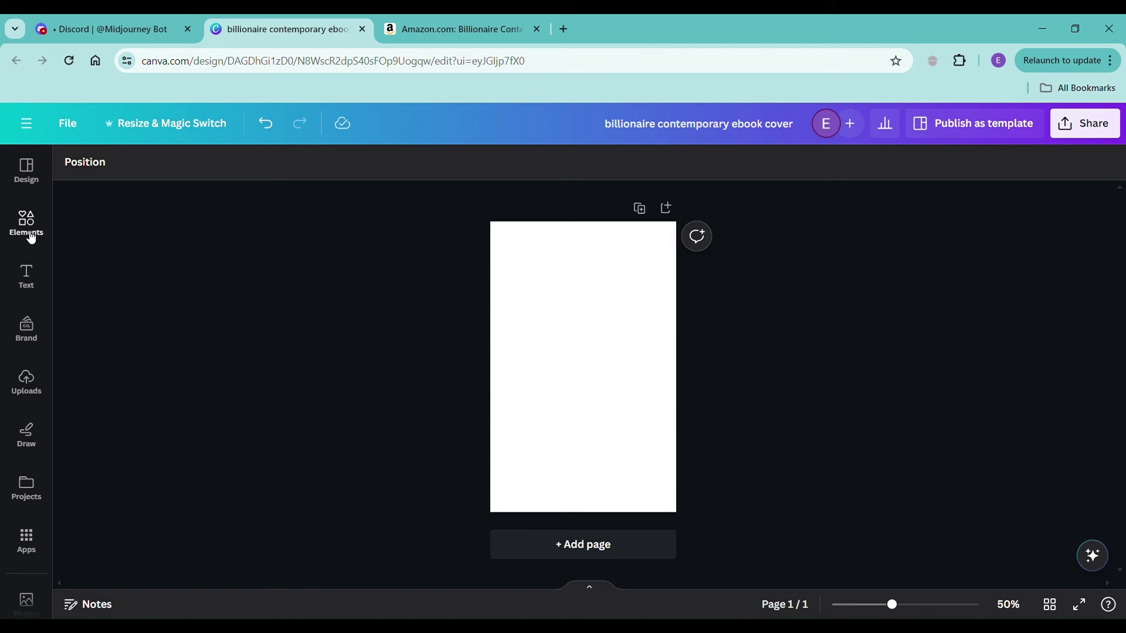
pyautogui.click(26, 171)
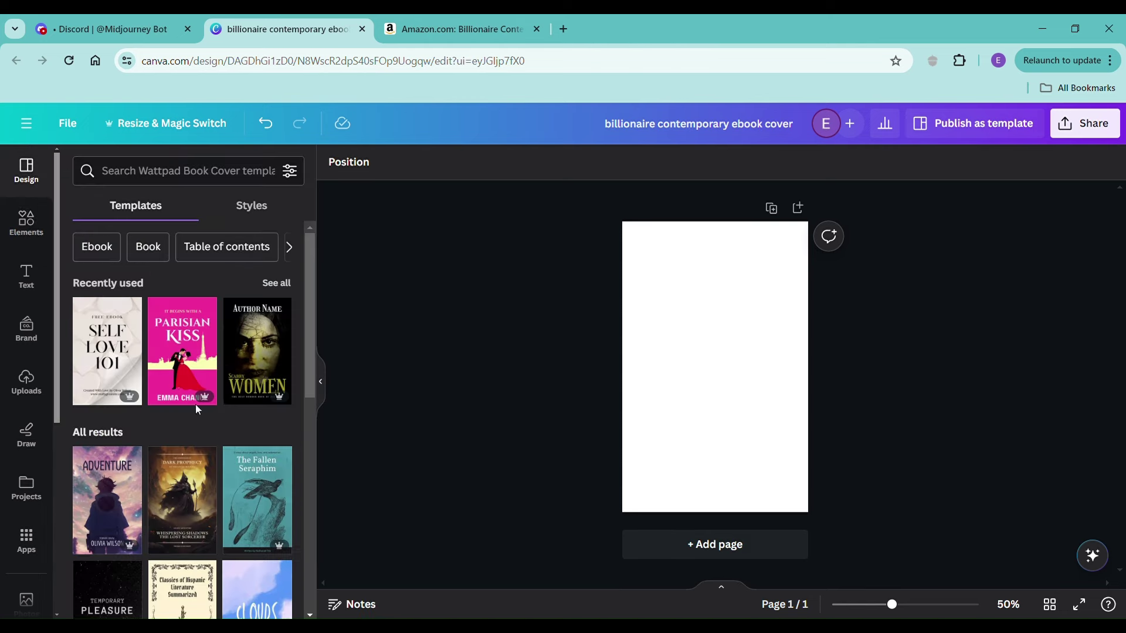
pyautogui.scroll(-5, 210, 384)
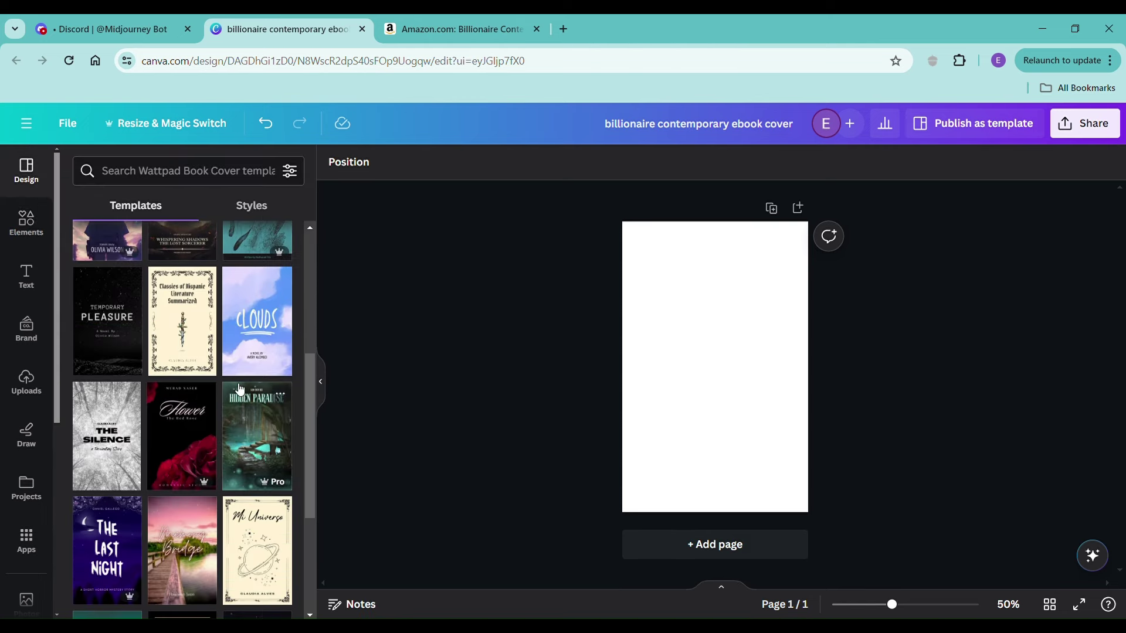
pyautogui.scroll(-5, 215, 391)
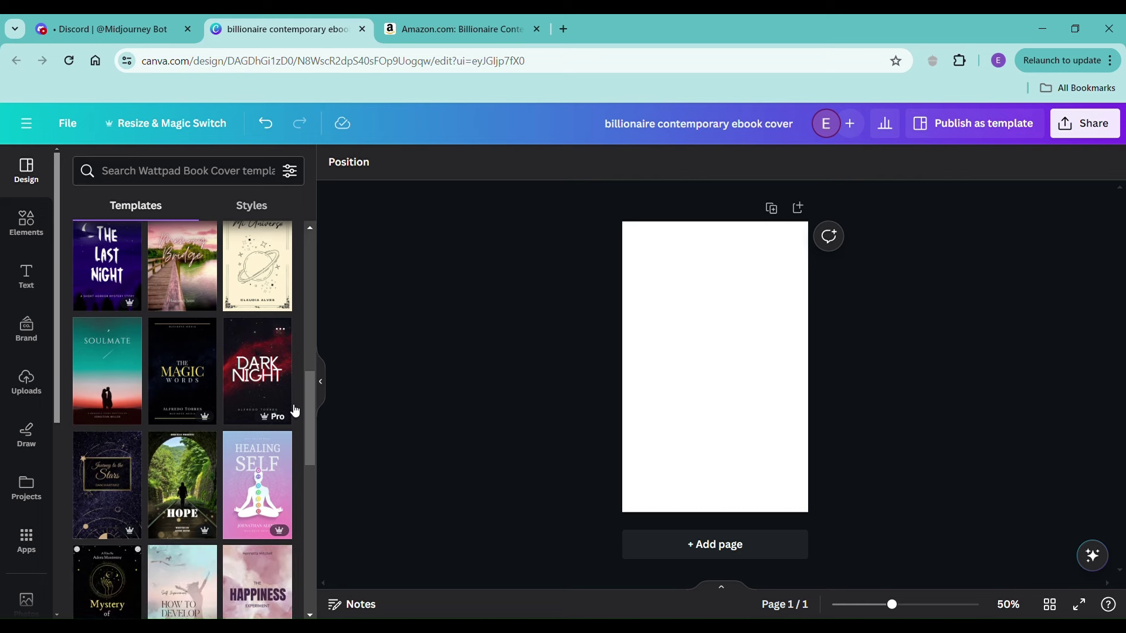
pyautogui.scroll(-4, 266, 410)
pyautogui.scroll(-8, 272, 417)
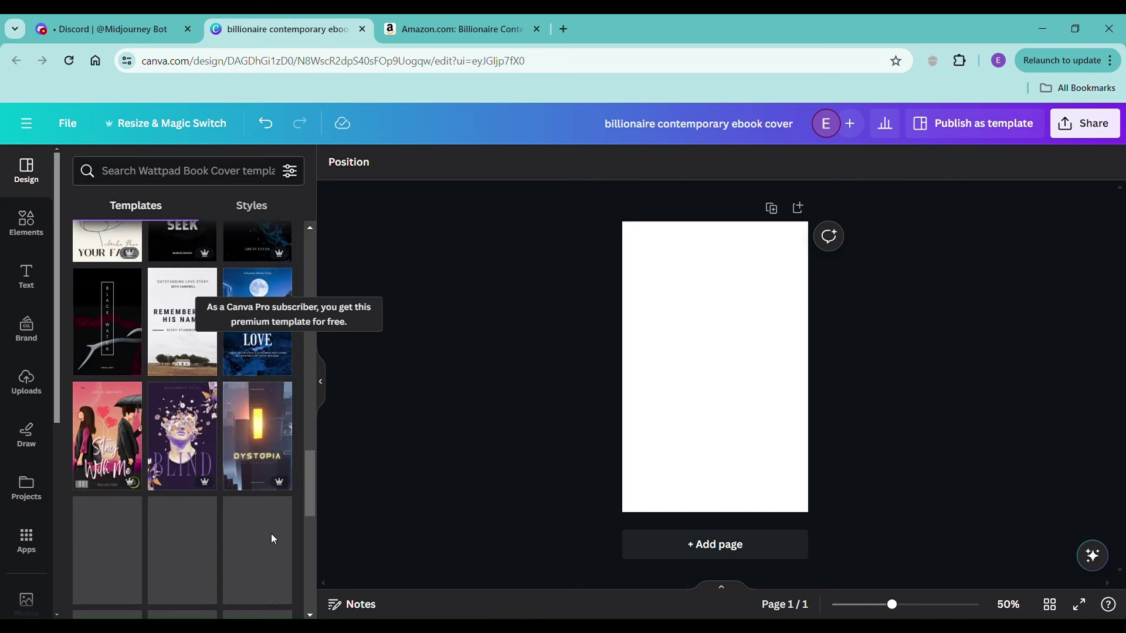
pyautogui.scroll(-5, 270, 534)
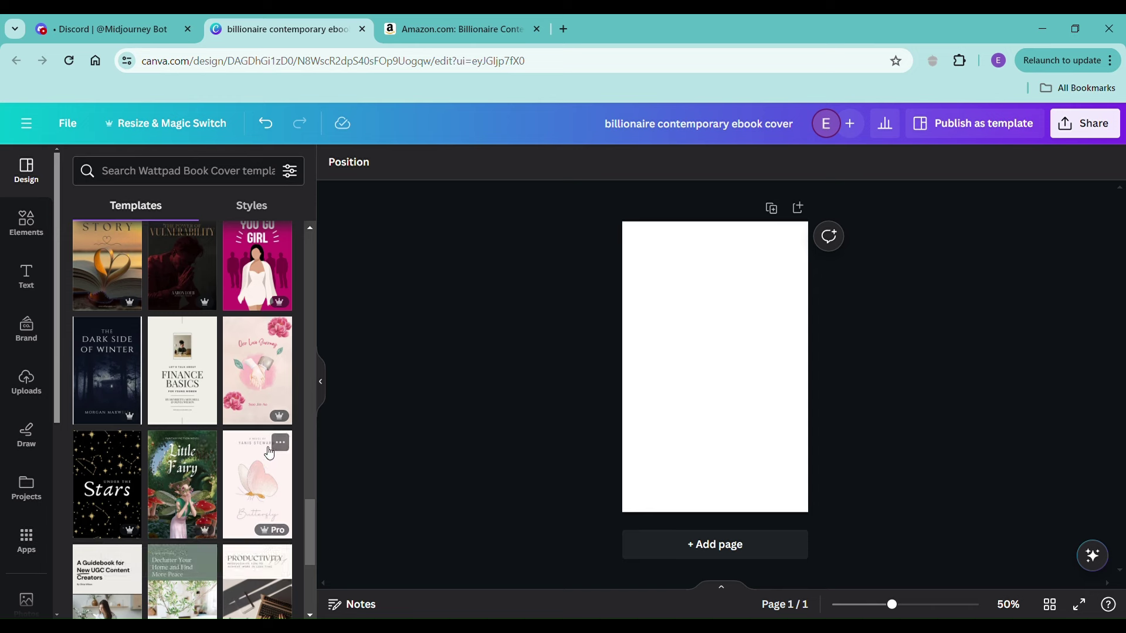
pyautogui.scroll(-7, 264, 456)
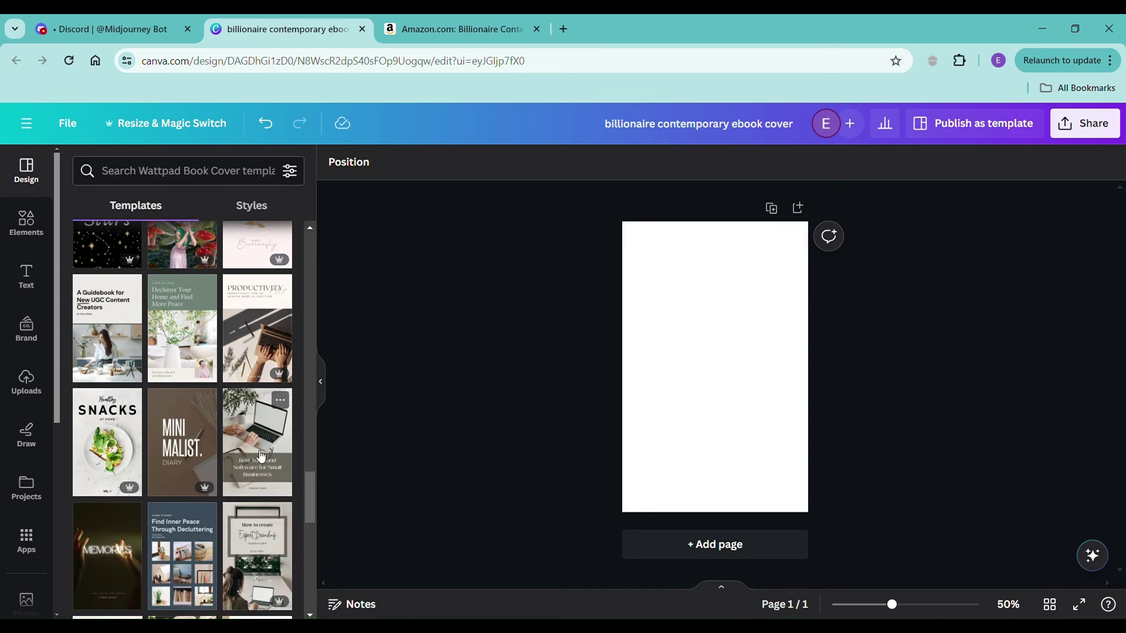
pyautogui.scroll(-9, 253, 460)
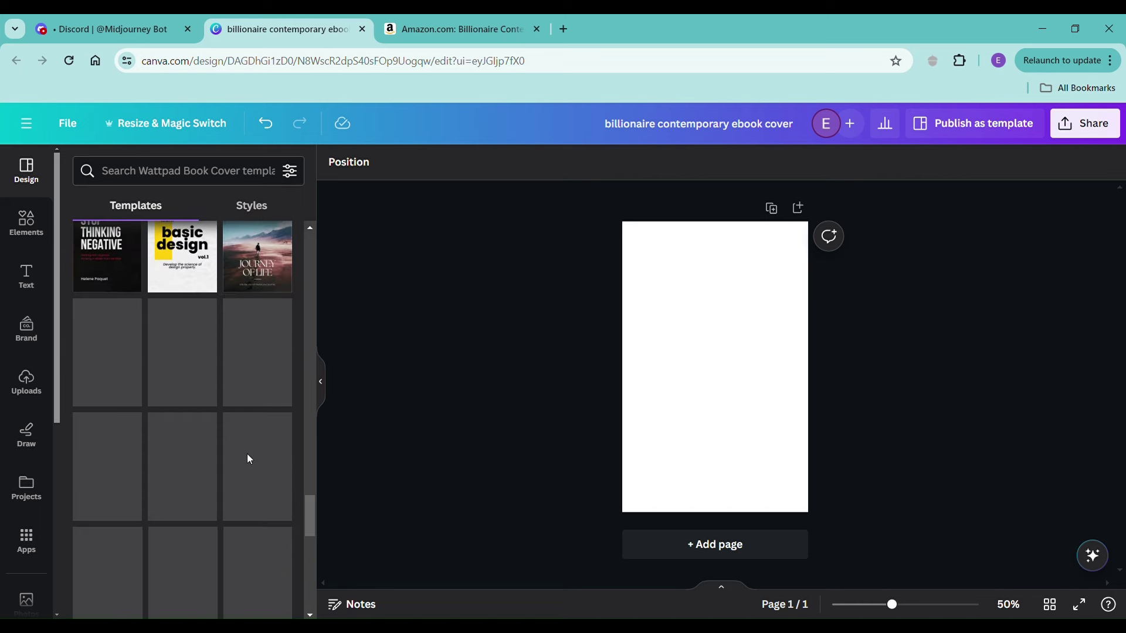
pyautogui.scroll(-10, 252, 460)
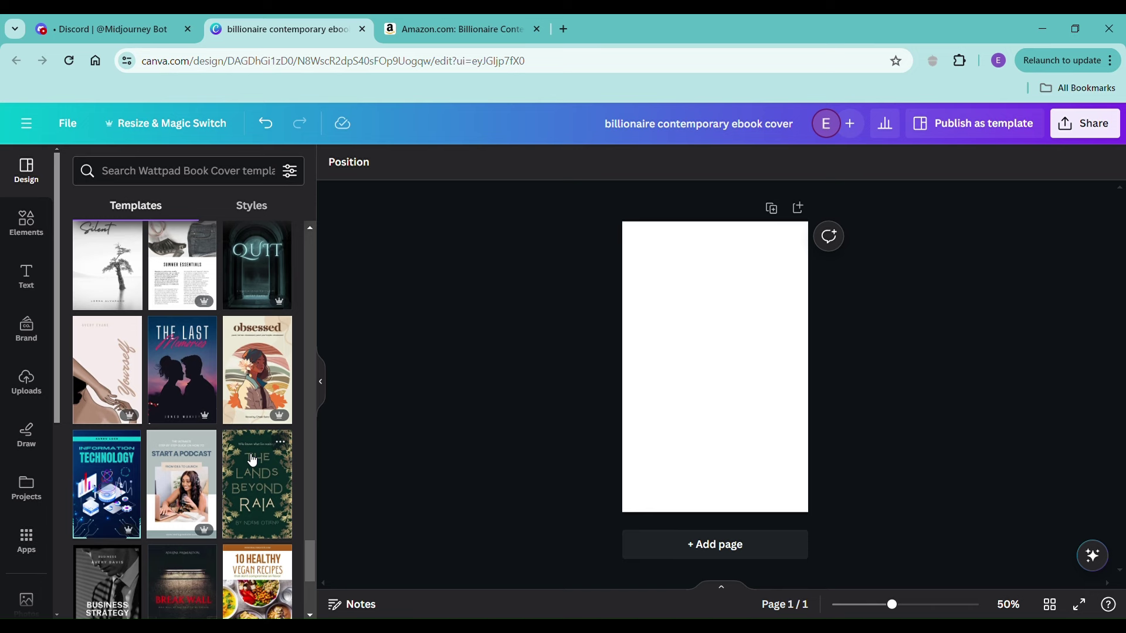
pyautogui.scroll(1, 253, 460)
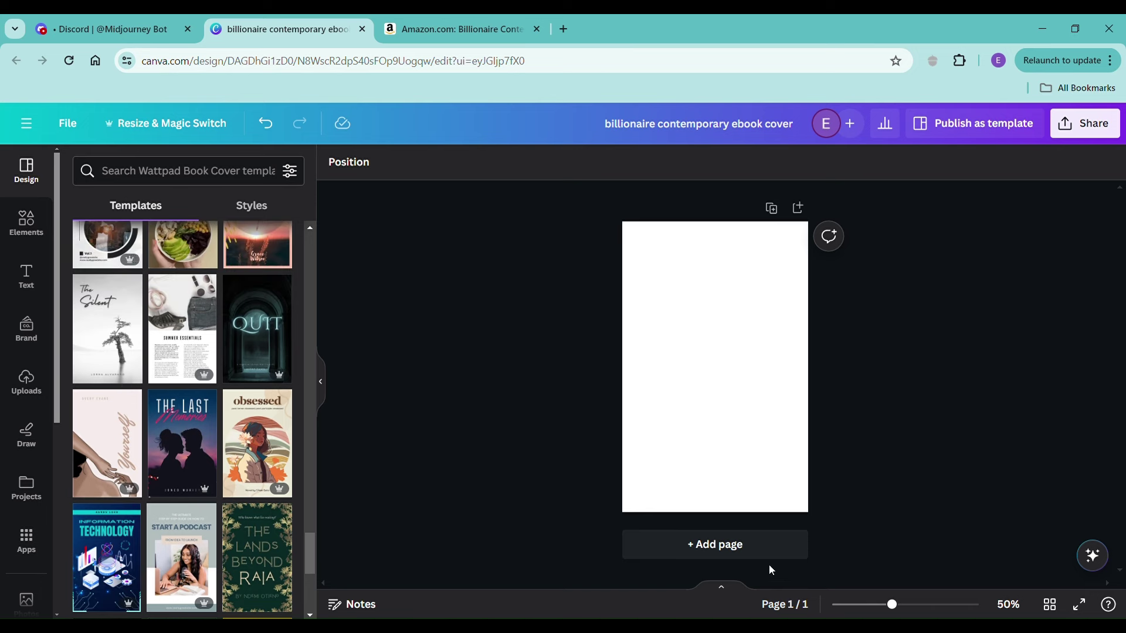
pyautogui.scroll(-3, 245, 466)
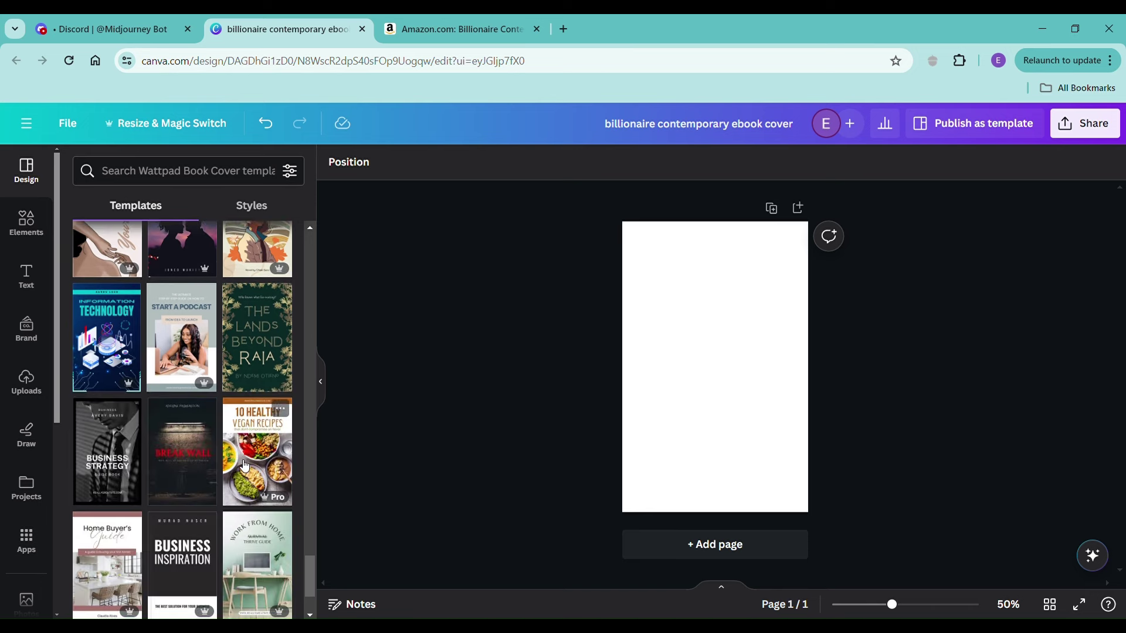
pyautogui.scroll(-2, 245, 467)
pyautogui.scroll(5, 218, 458)
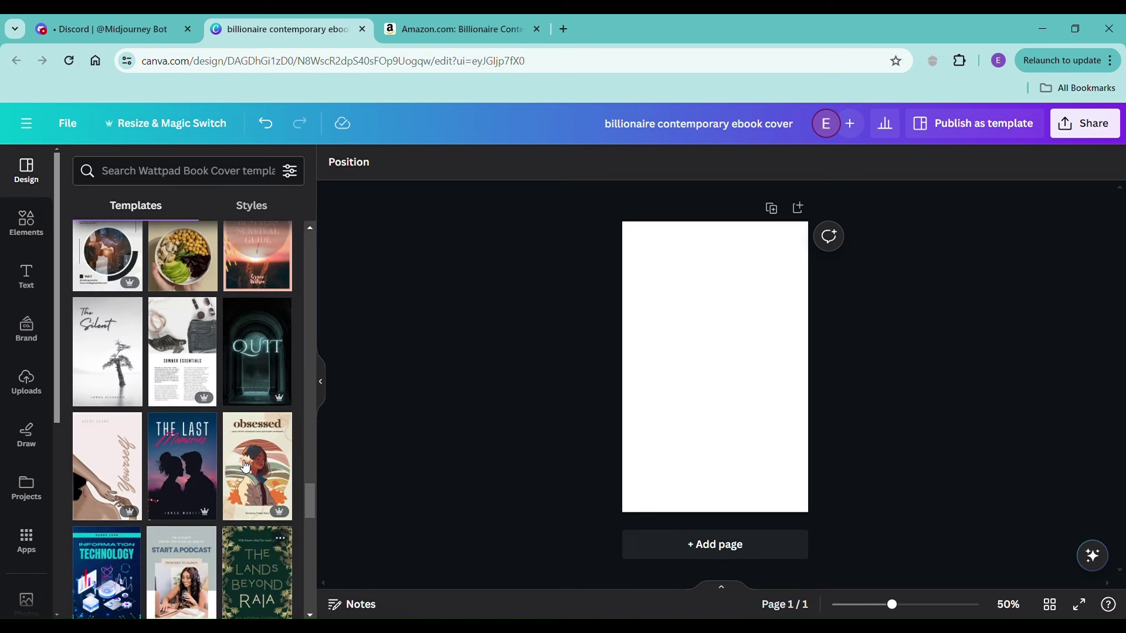
# Add a second page to the design and apply the "The Last Memories" romance cover template to it
pyautogui.click(728, 562)
pyautogui.click(191, 466)
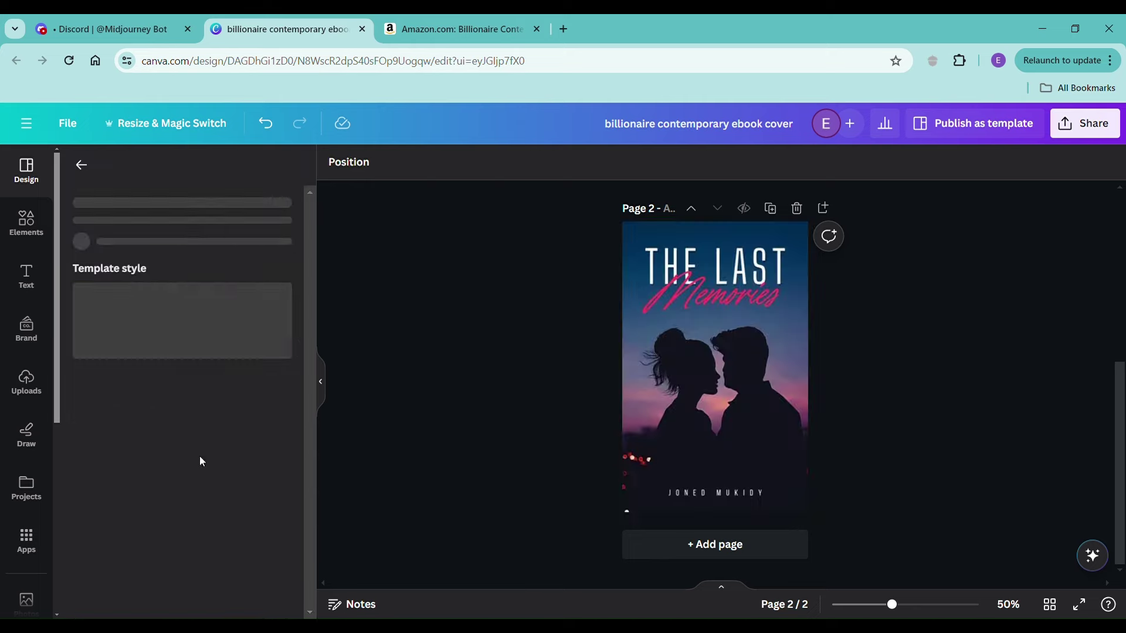
pyautogui.click(718, 358)
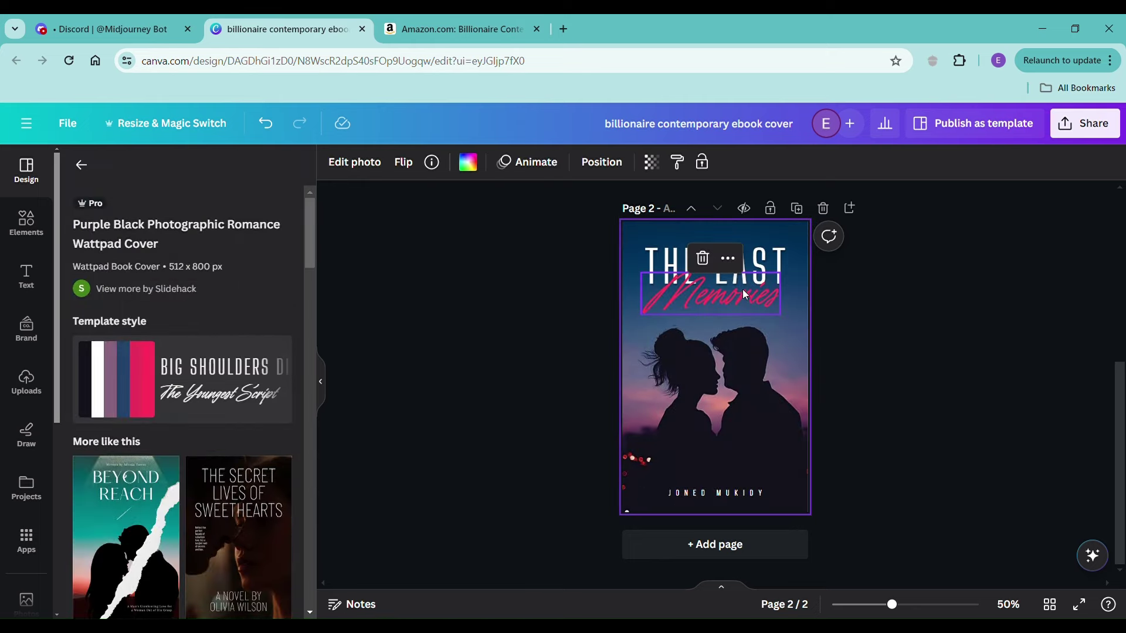
# Check title placement on the Amazon covers and move the "THE LAST Memories" title in Canva down to just above the author name
pyautogui.click(467, 26)
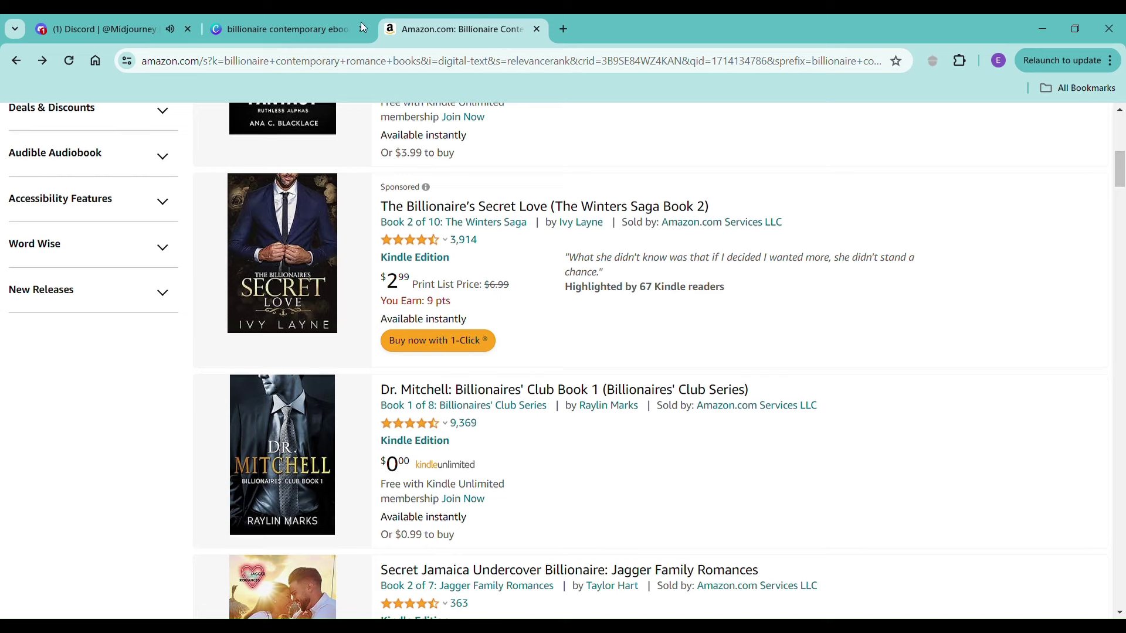
pyautogui.click(308, 26)
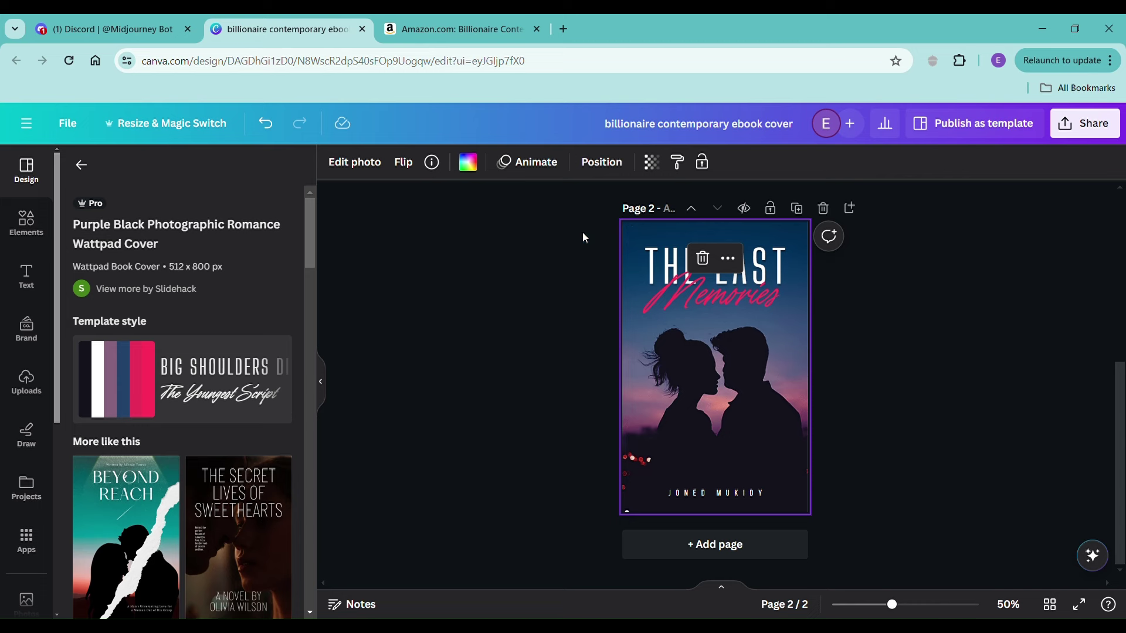
pyautogui.moveTo(584, 237); pyautogui.dragTo(787, 444)
pyautogui.click(927, 452)
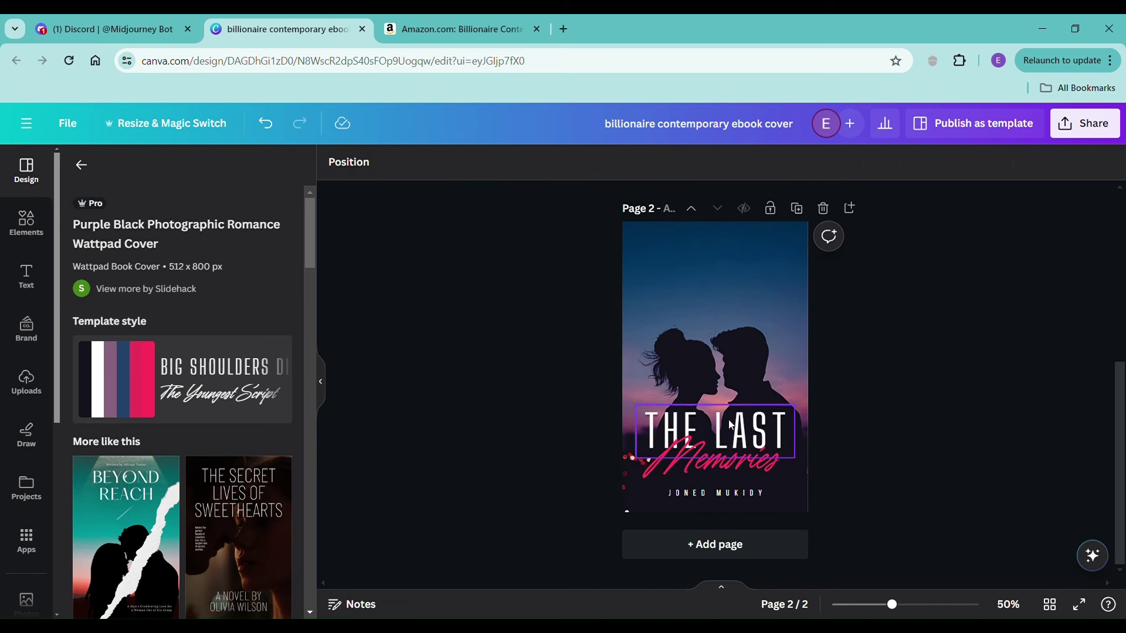
# Replace the script word "Memories" in the cover title with "Billionaire"
pyautogui.doubleClick(707, 453)
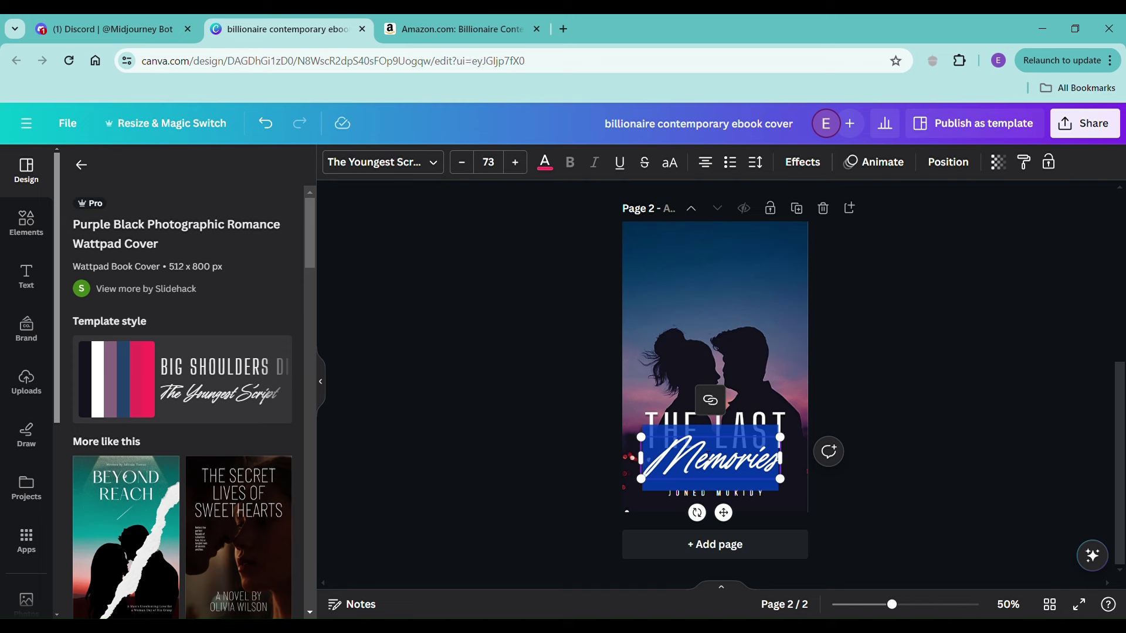
pyautogui.write('b')
pyautogui.press('BackSpace')
pyautogui.write('Billi')
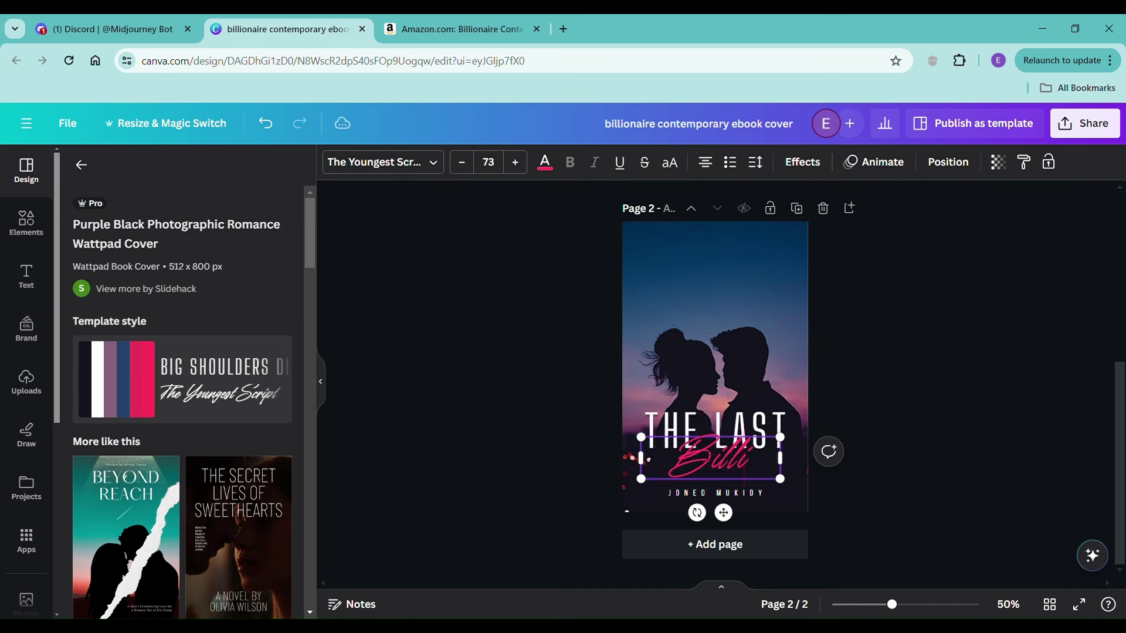
pyautogui.write('onaire')
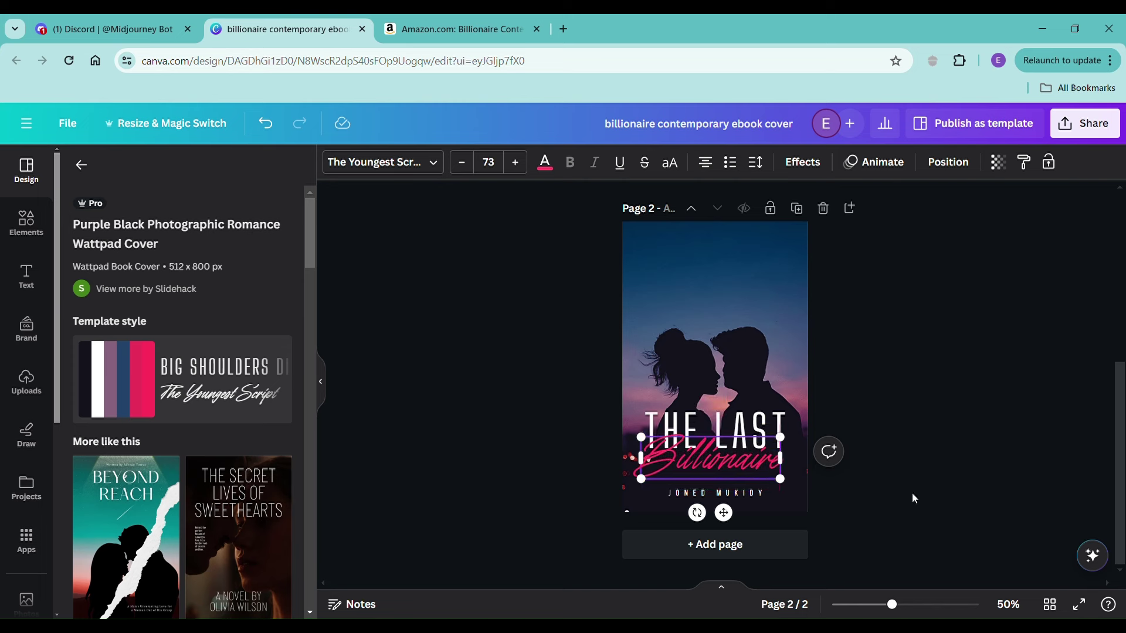
pyautogui.click(915, 499)
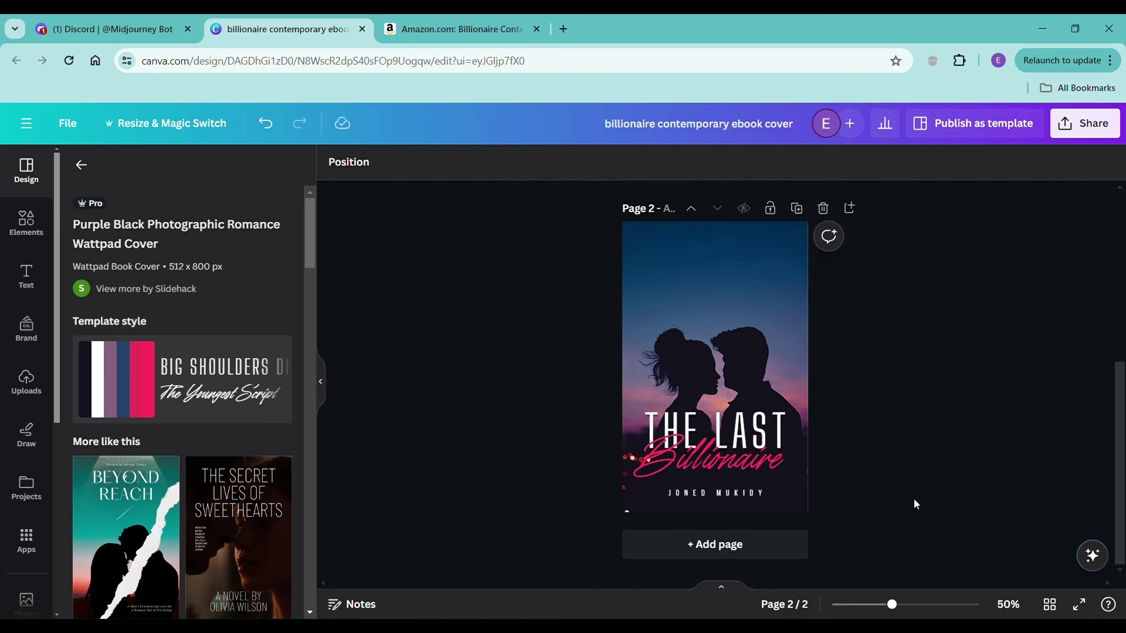
# Replace the author line beneath the title with the placeholder text "AUTHOR NAME"
pyautogui.click(755, 499)
pyautogui.click(757, 498)
pyautogui.write('AUTHOR NAME')
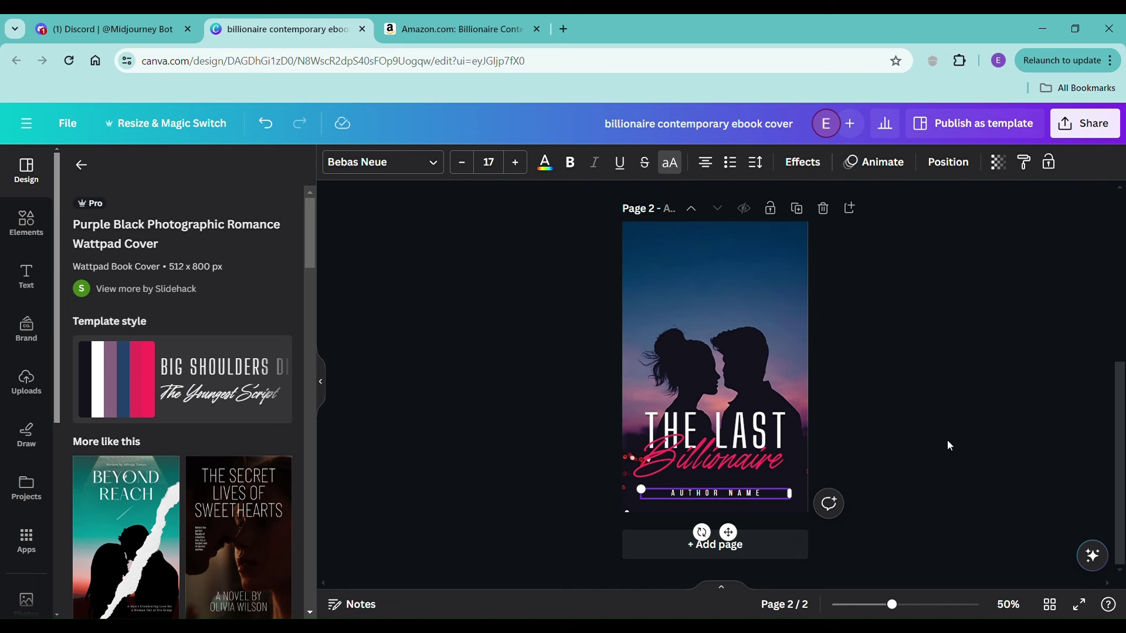
pyautogui.click(913, 458)
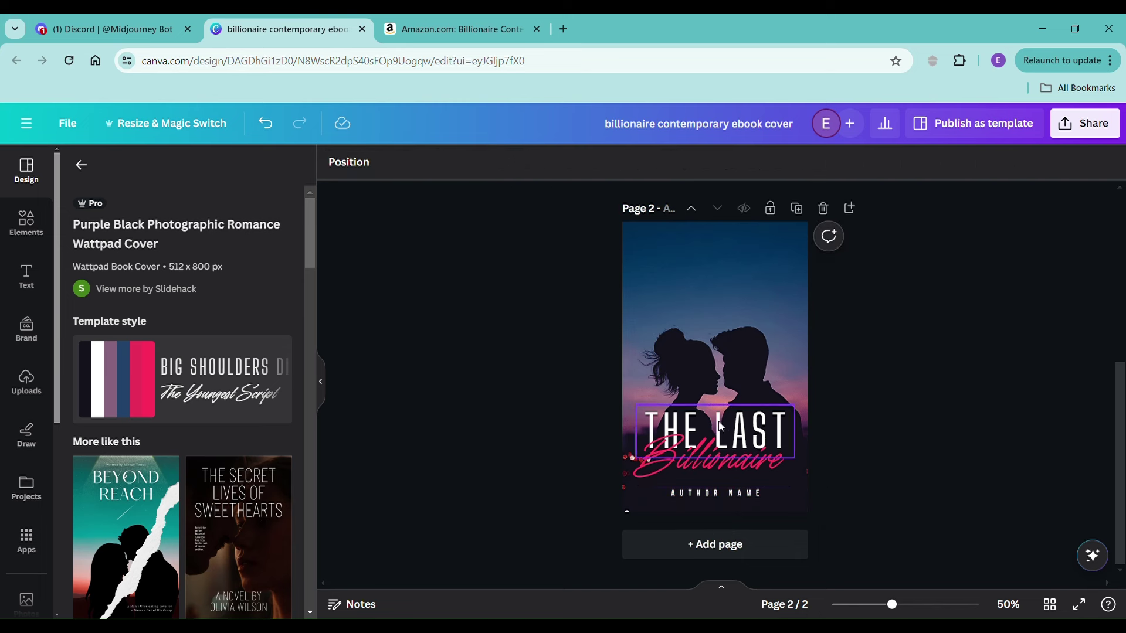
# Compare the lettering on the Amazon billionaire covers and enlarge the "AUTHOR NAME" text on the Canva cover to font size 27
pyautogui.click(747, 495)
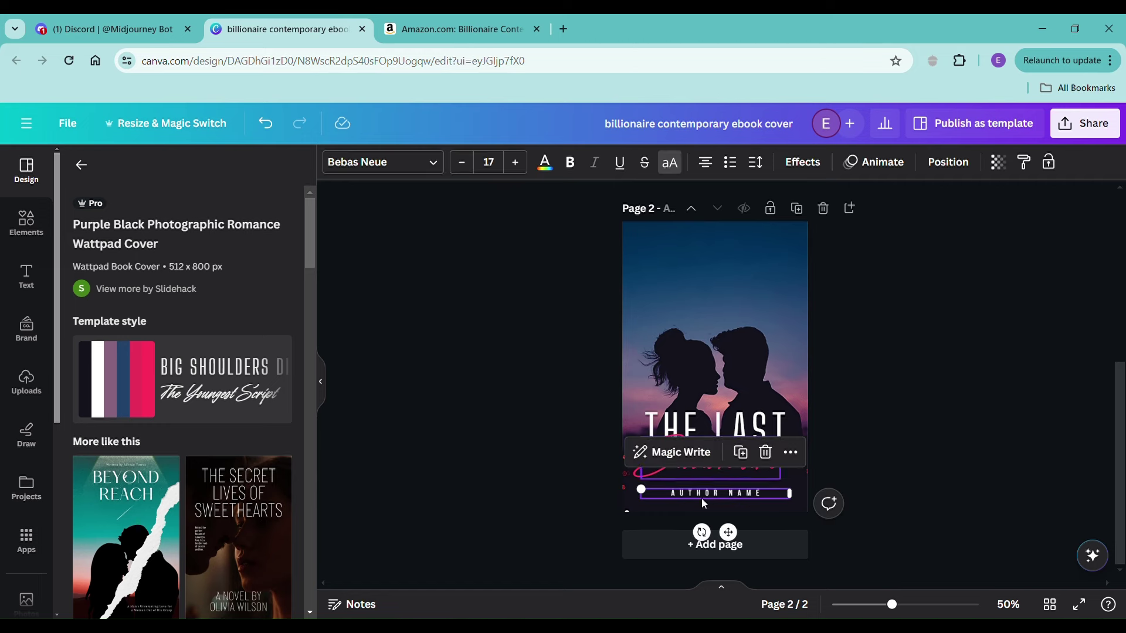
pyautogui.click(487, 30)
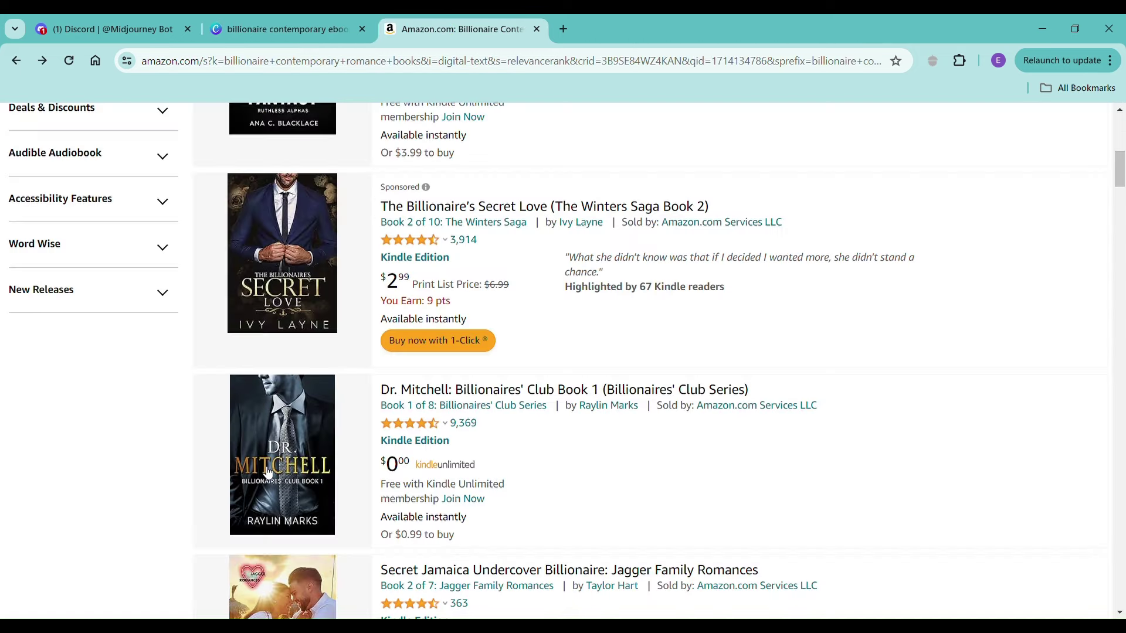
pyautogui.scroll(2, 267, 334)
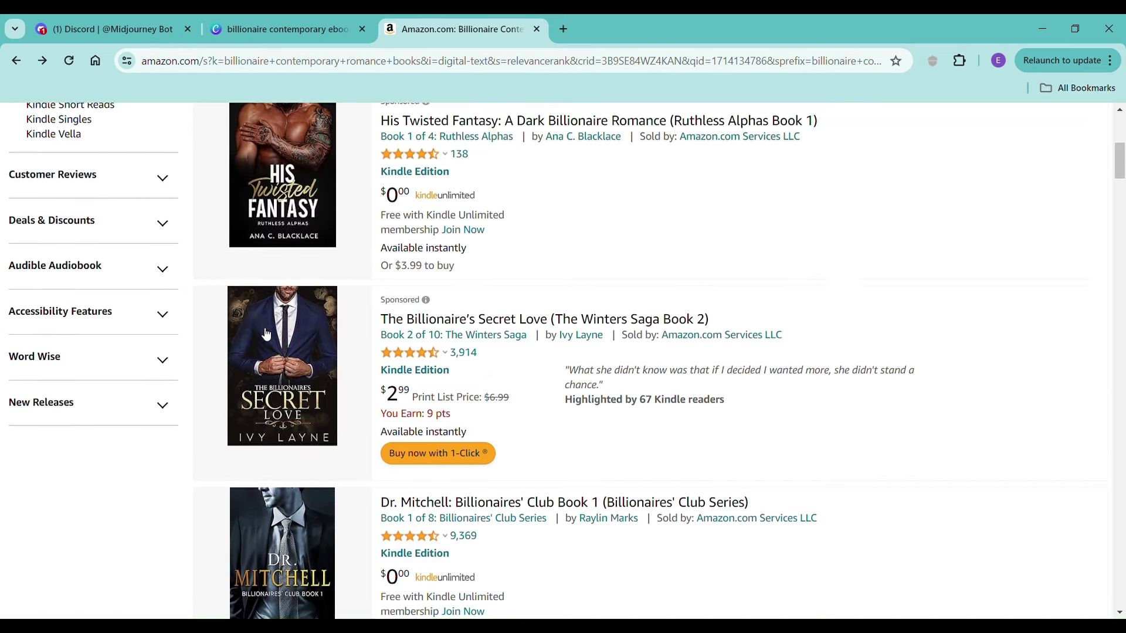
pyautogui.scroll(-1, 323, 351)
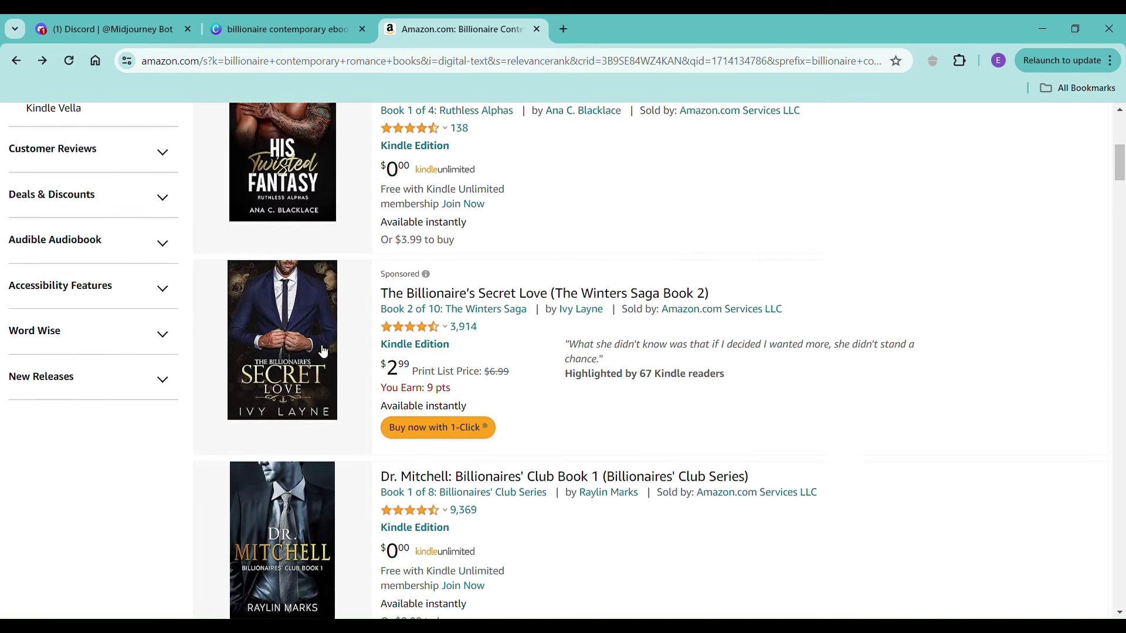
pyautogui.scroll(-1, 324, 351)
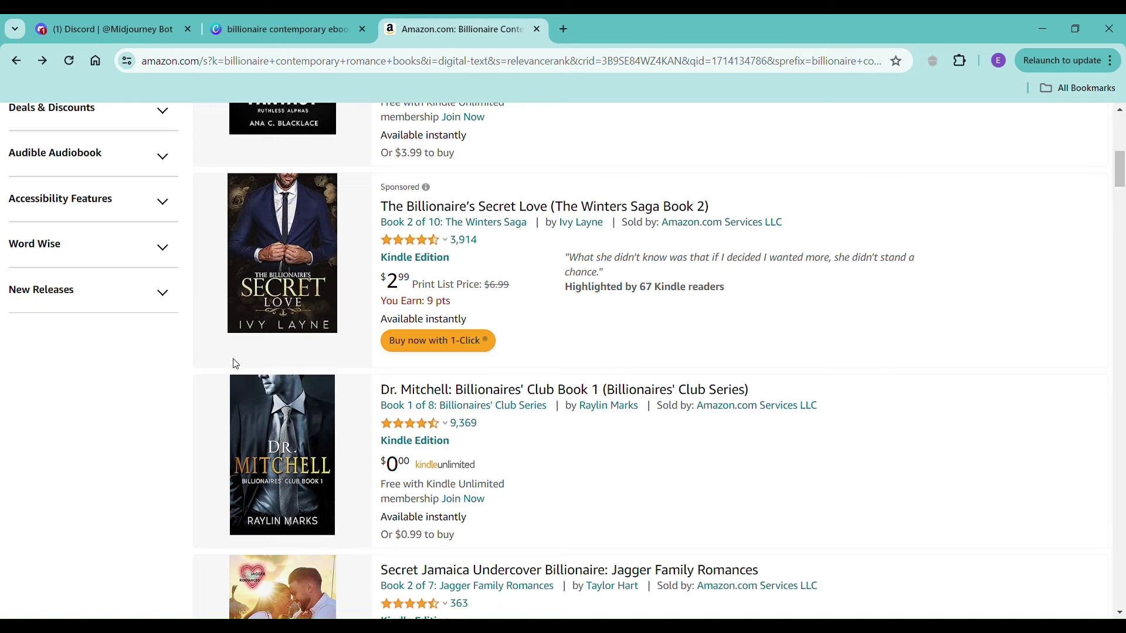
pyautogui.click(281, 32)
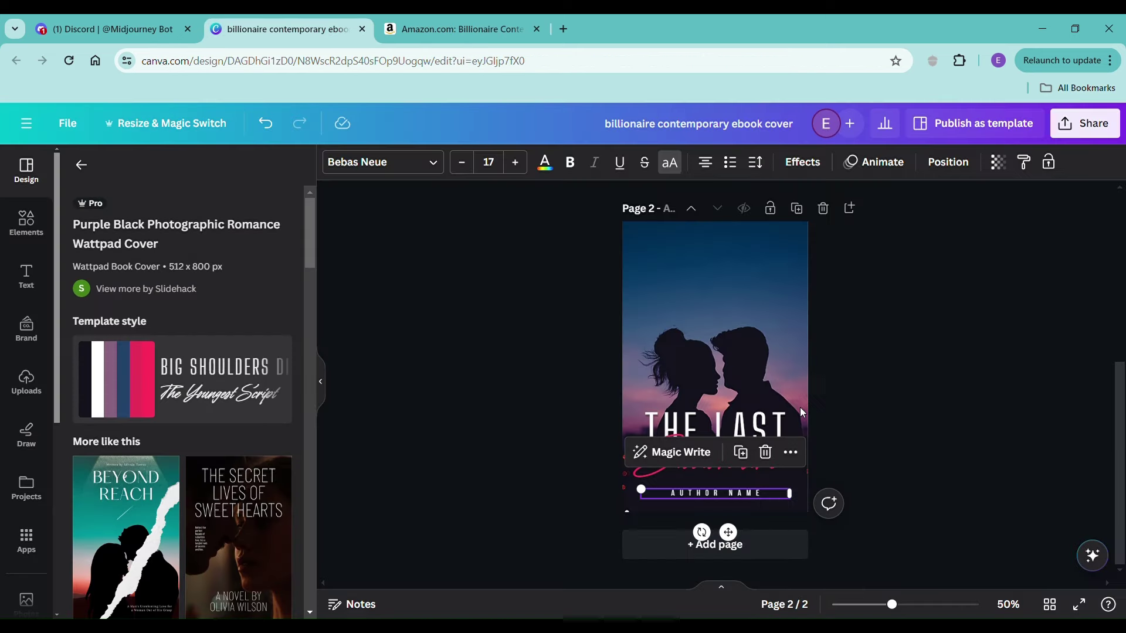
pyautogui.click(514, 162)
pyautogui.click(514, 162)
pyautogui.click(515, 162)
pyautogui.click(515, 162)
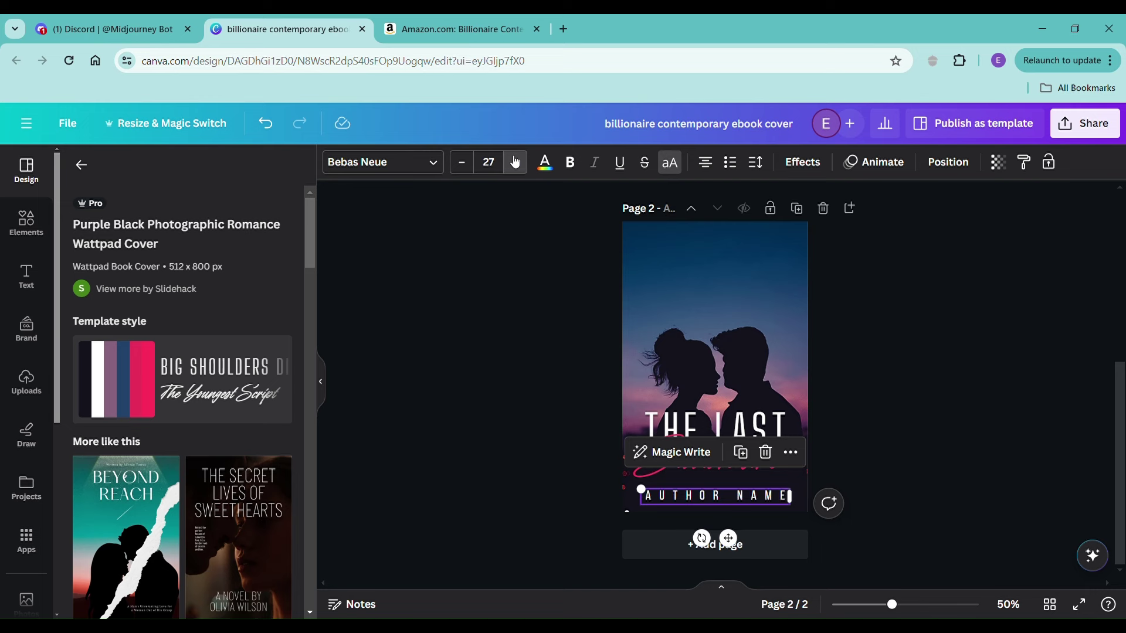
# Tighten the letter spacing of the "AUTHOR NAME" text on the cover to 255
pyautogui.click(516, 162)
pyautogui.click(465, 165)
pyautogui.click(755, 164)
pyautogui.moveTo(901, 222); pyautogui.dragTo(840, 230)
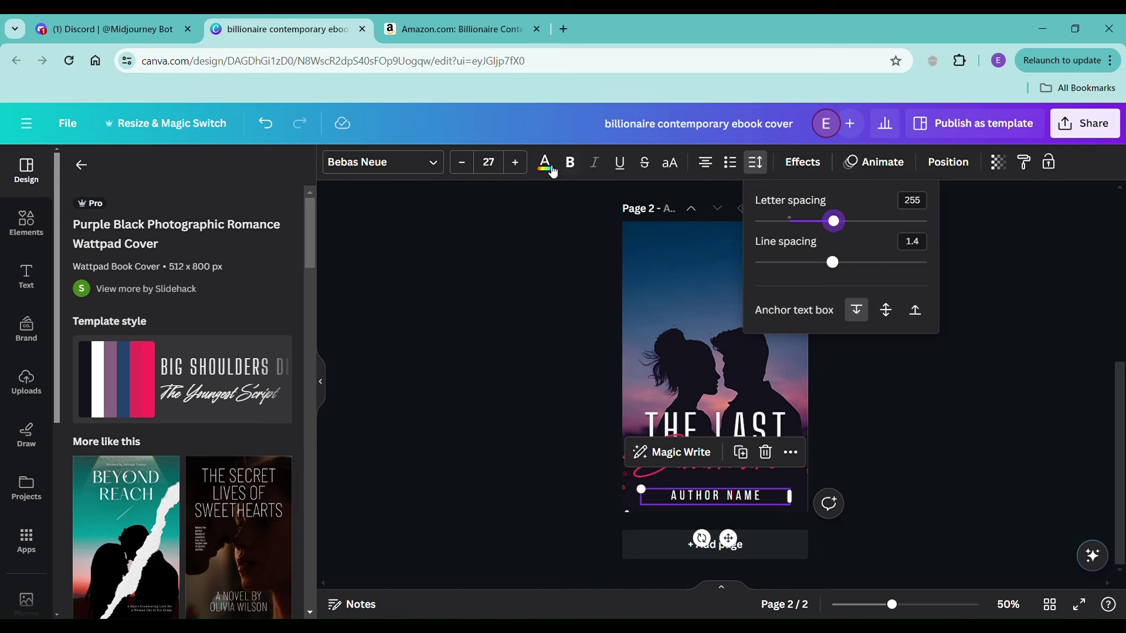
# Enlarge the "AUTHOR NAME" text to font size 41 so it still fits on one line
pyautogui.click(515, 162)
pyautogui.click(514, 163)
pyautogui.click(514, 163)
pyautogui.click(515, 162)
pyautogui.click(515, 163)
pyautogui.click(515, 162)
pyautogui.doubleClick(515, 162)
pyautogui.doubleClick(515, 163)
pyautogui.click(514, 162)
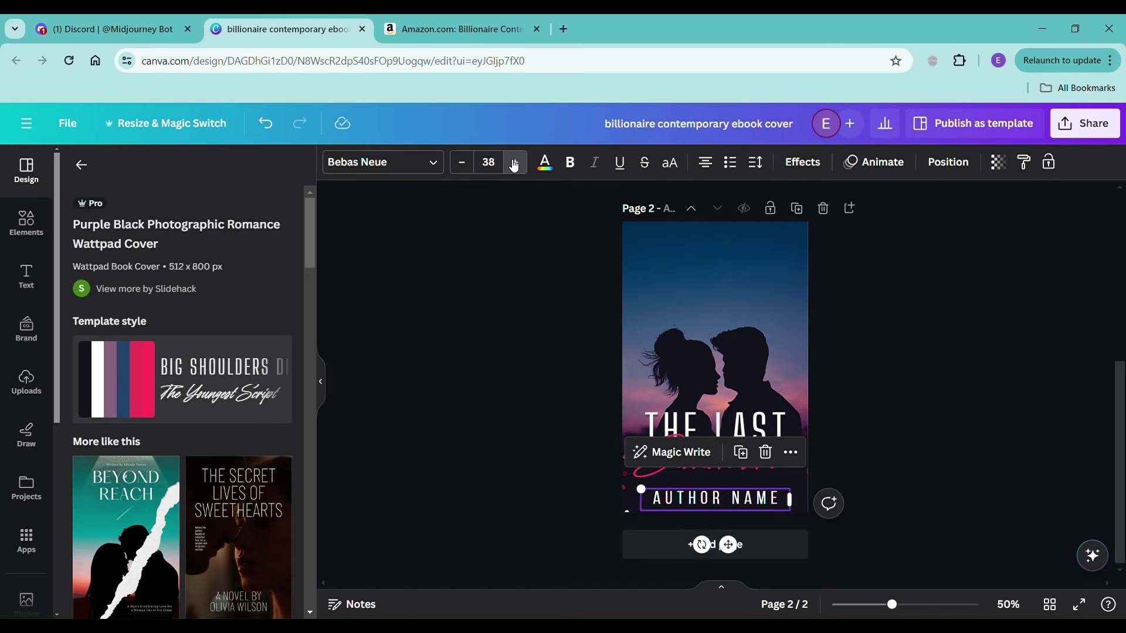
pyautogui.doubleClick(515, 163)
pyautogui.doubleClick(514, 163)
pyautogui.click(515, 162)
pyautogui.click(514, 162)
pyautogui.click(462, 163)
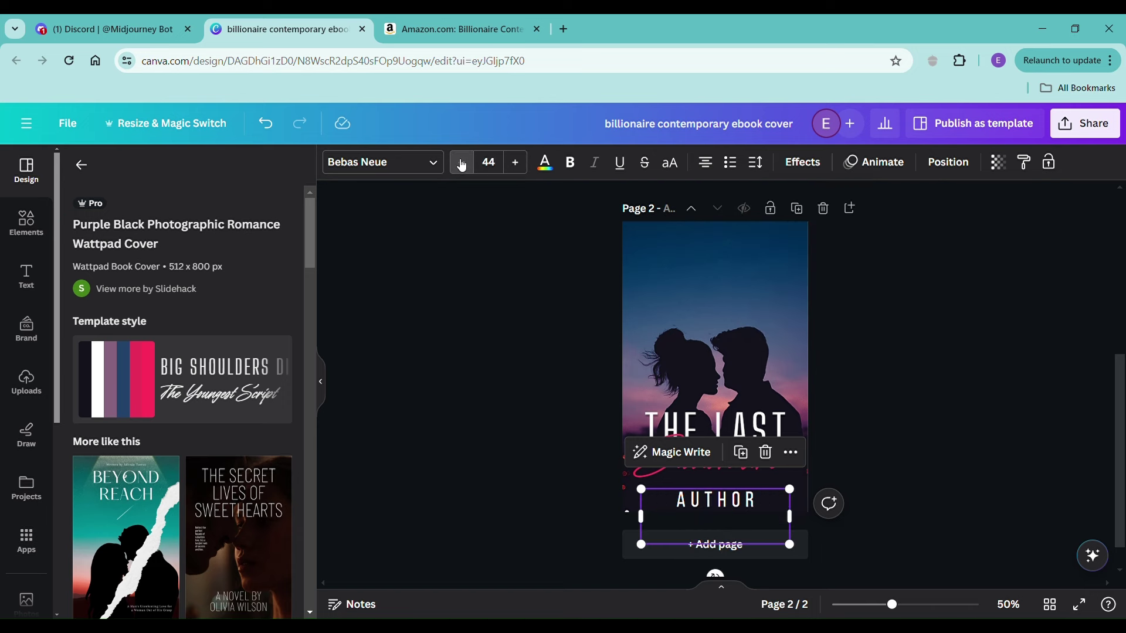
pyautogui.doubleClick(462, 163)
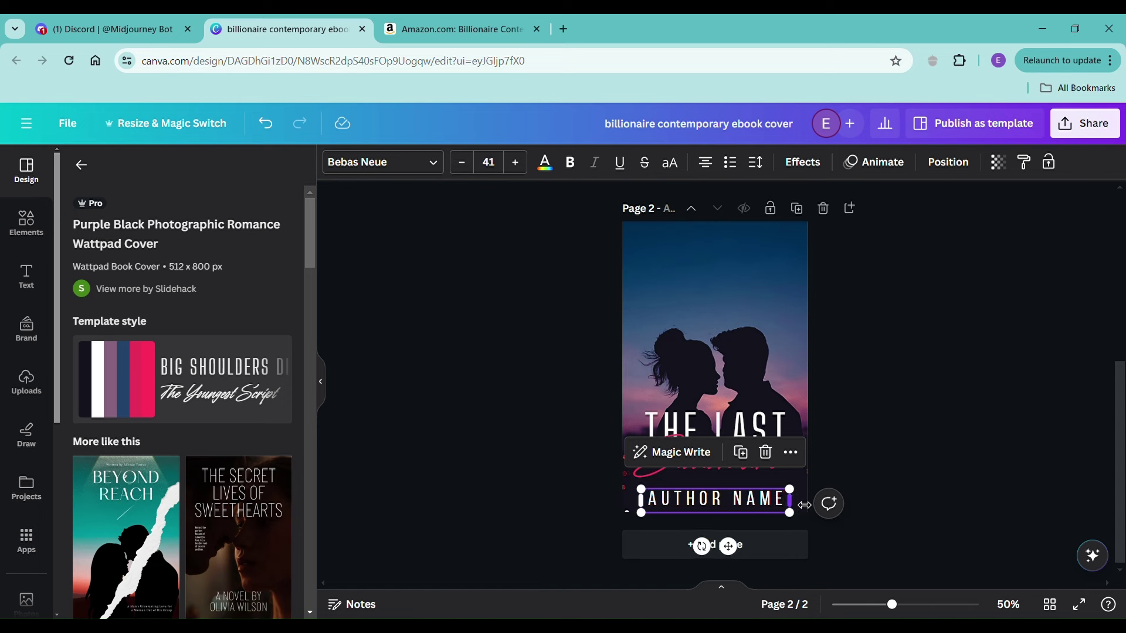
# Widen the "AUTHOR NAME" text box to the full page width and enlarge its text slightly
pyautogui.moveTo(804, 503); pyautogui.dragTo(823, 505)
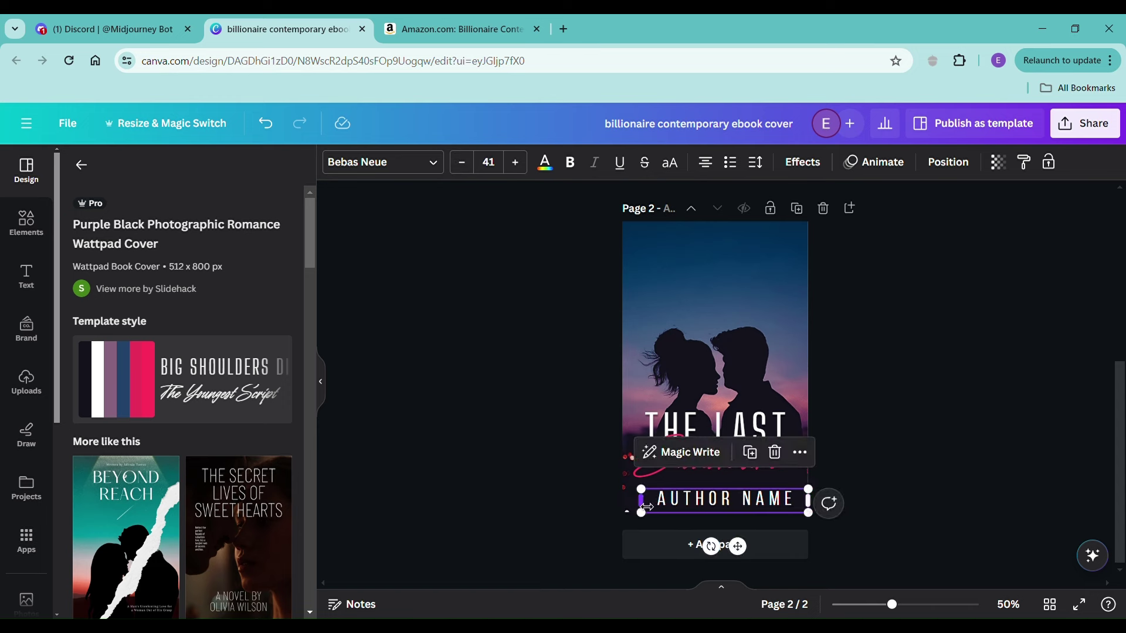
pyautogui.moveTo(643, 503); pyautogui.dragTo(628, 509)
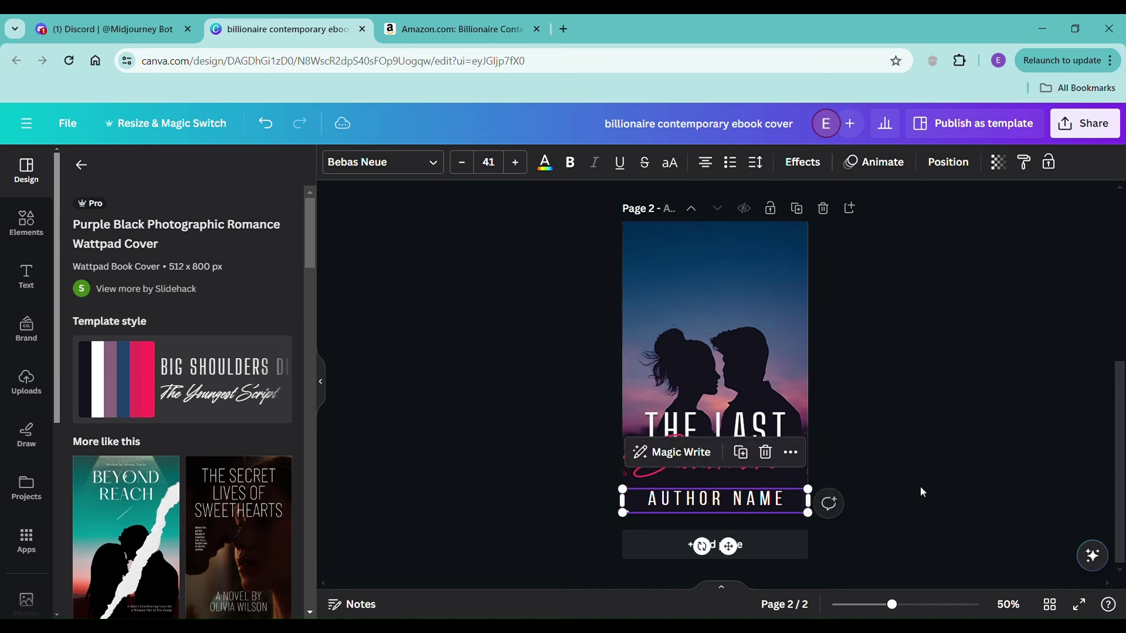
pyautogui.click(516, 162)
pyautogui.click(516, 162)
pyautogui.click(515, 163)
pyautogui.click(829, 314)
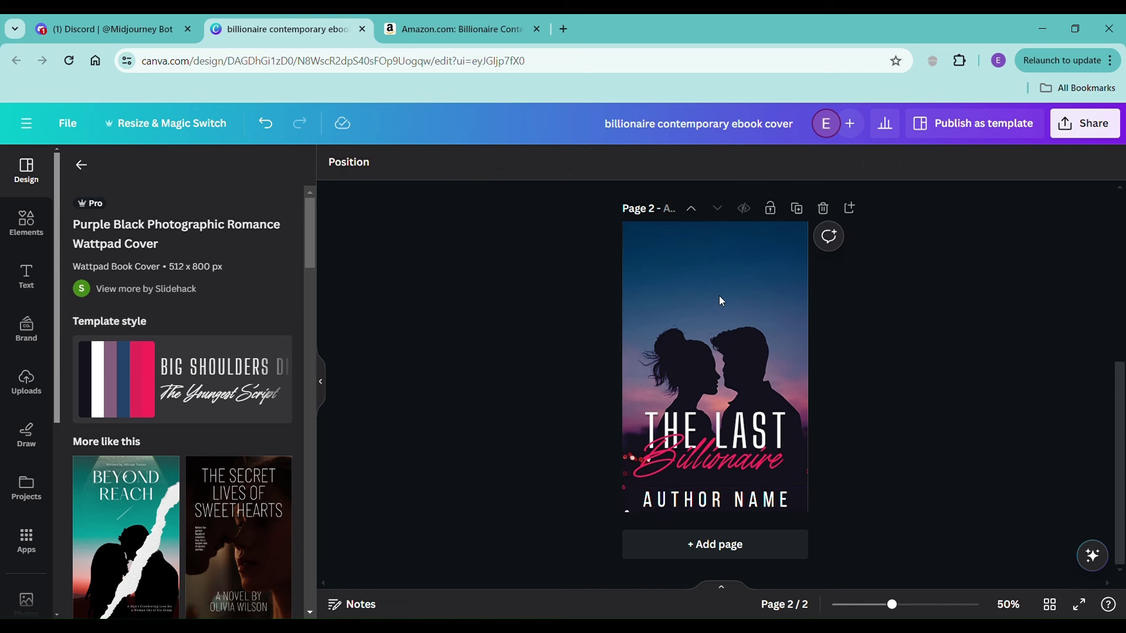
# Move the "THE LAST Billionaire" title up slightly as one unit, leaving more space above the author name
pyautogui.click(729, 446)
pyautogui.moveTo(591, 332); pyautogui.dragTo(717, 437)
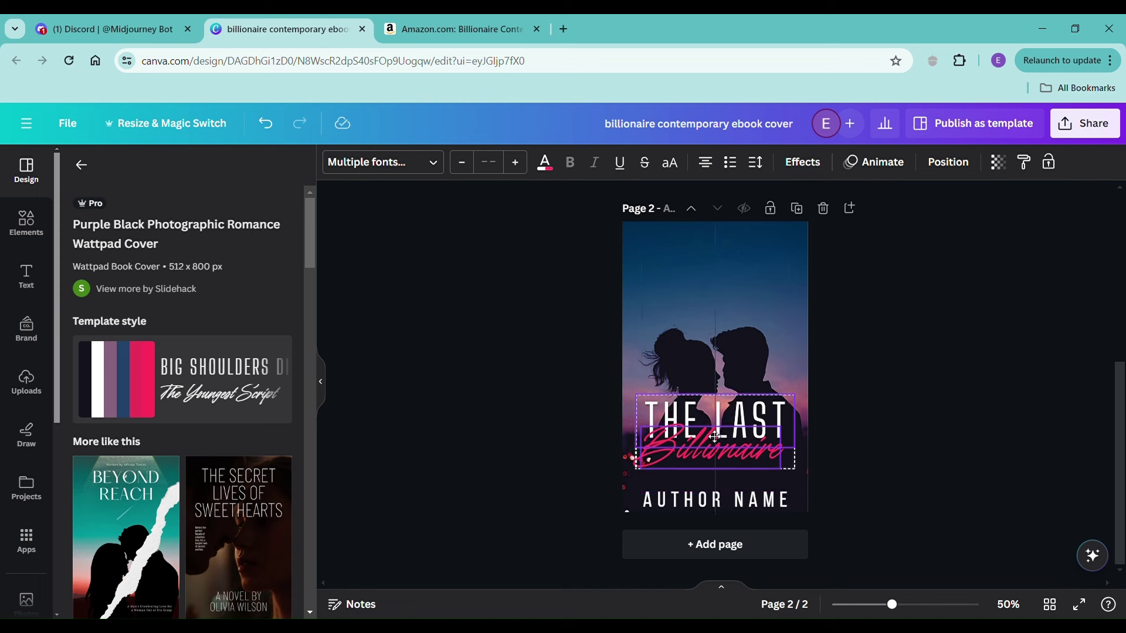
pyautogui.click(889, 434)
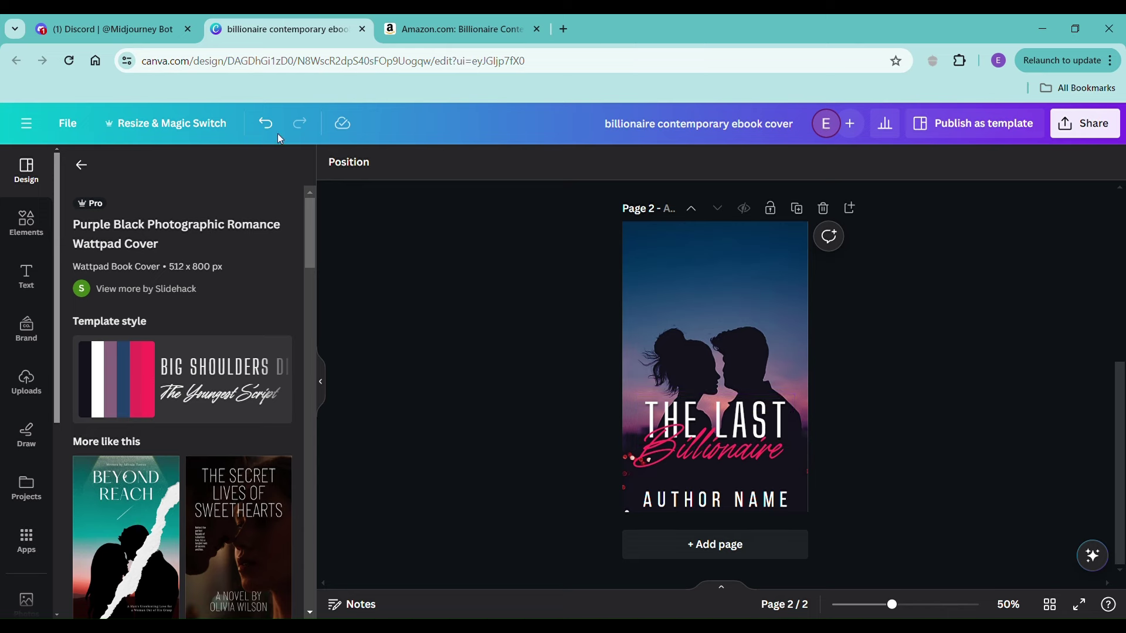
# Switch to Discord and submit a Midjourney imagine request with the prompt "attractive man, suit, shirt unbuttoned, full body"
pyautogui.click(92, 27)
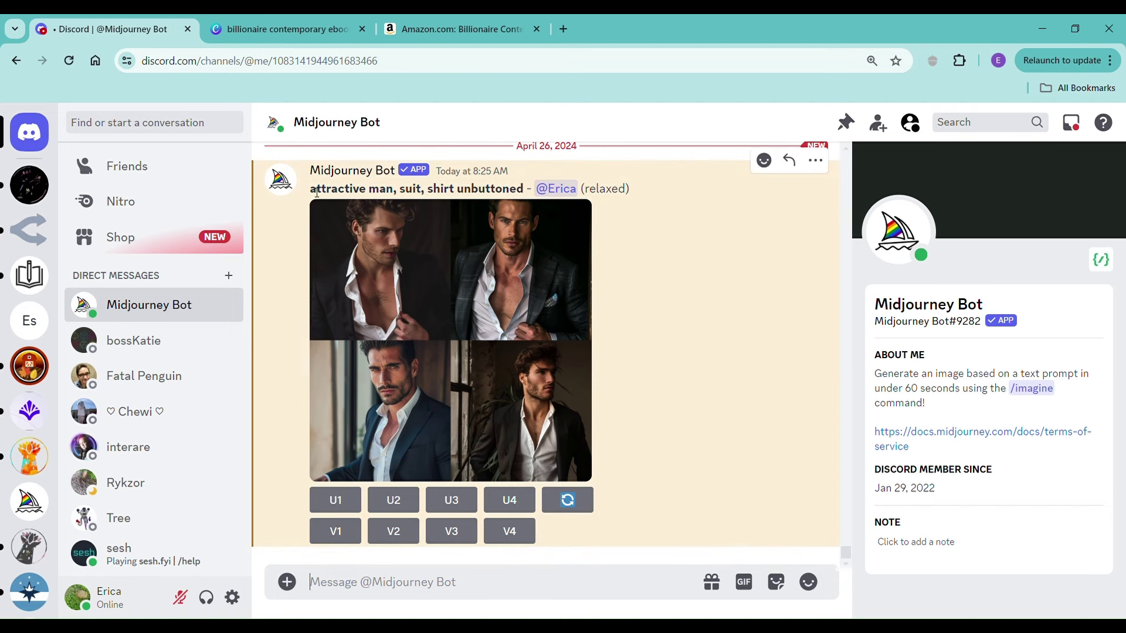
pyautogui.moveTo(310, 188); pyautogui.dragTo(532, 198)
pyautogui.hotkey('ctrl', 'c')
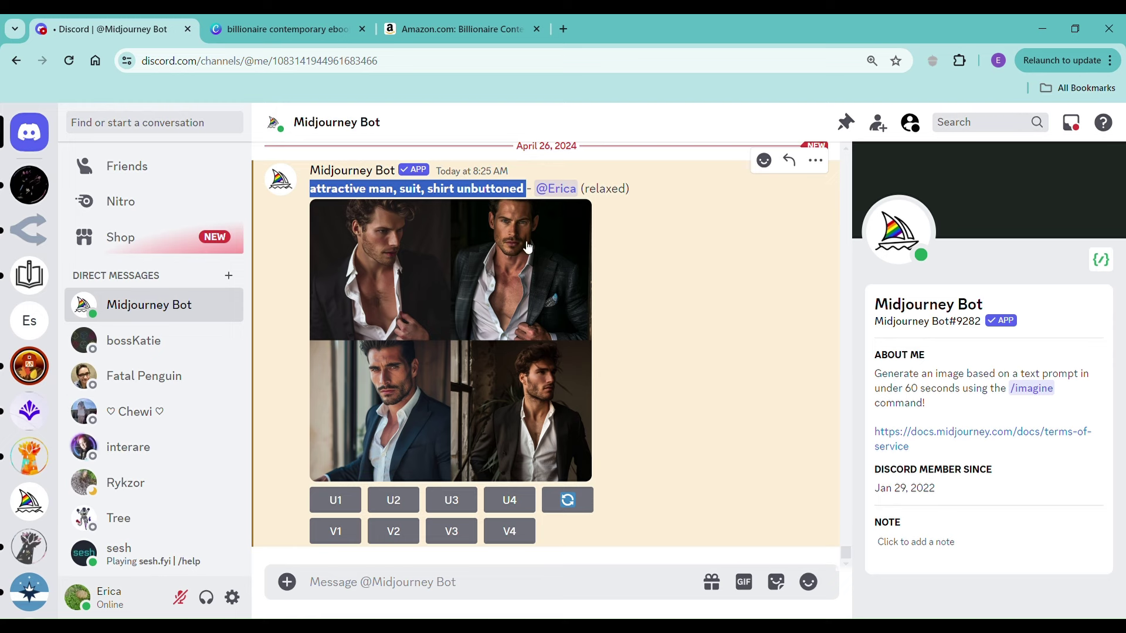
pyautogui.click(480, 582)
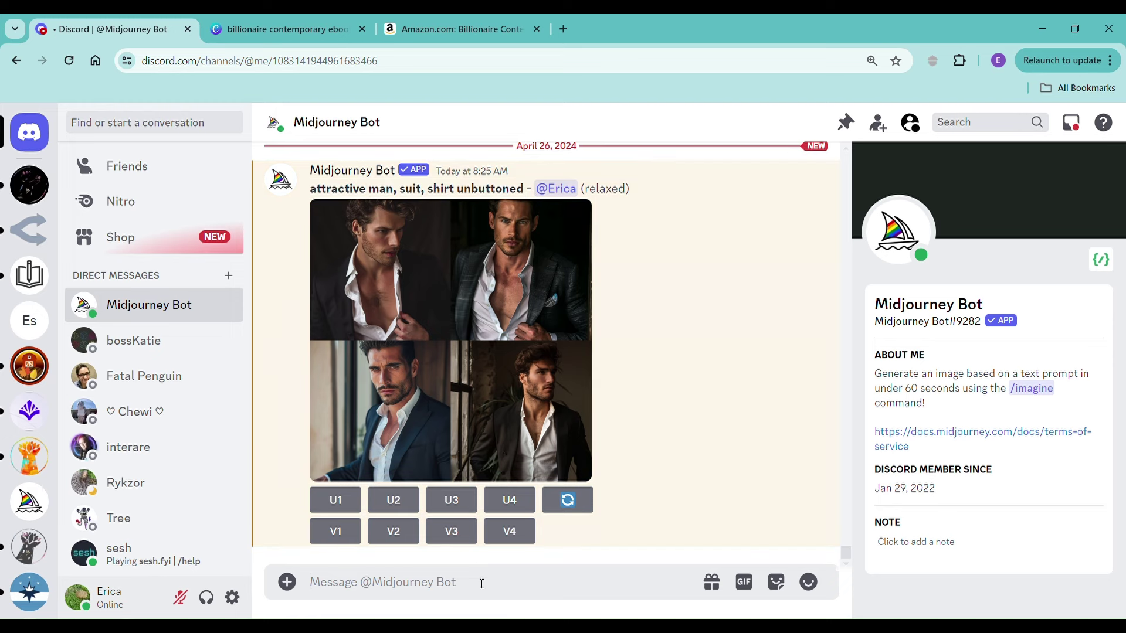
pyautogui.write('/')
pyautogui.click(518, 275)
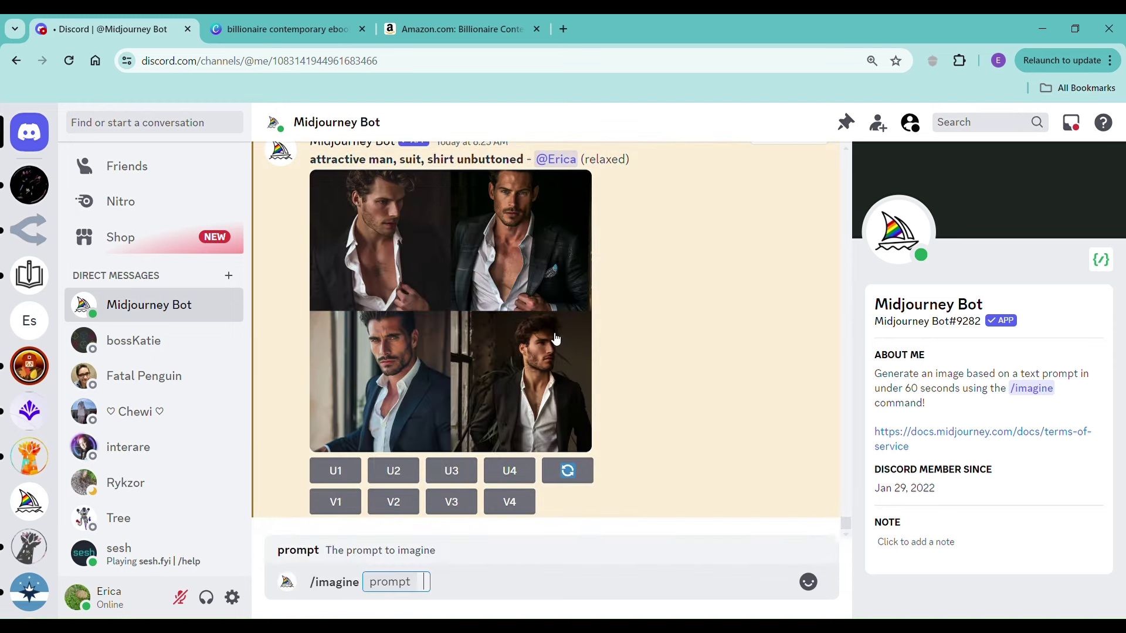
pyautogui.hotkey('ctrl', 'v')
pyautogui.write(',')
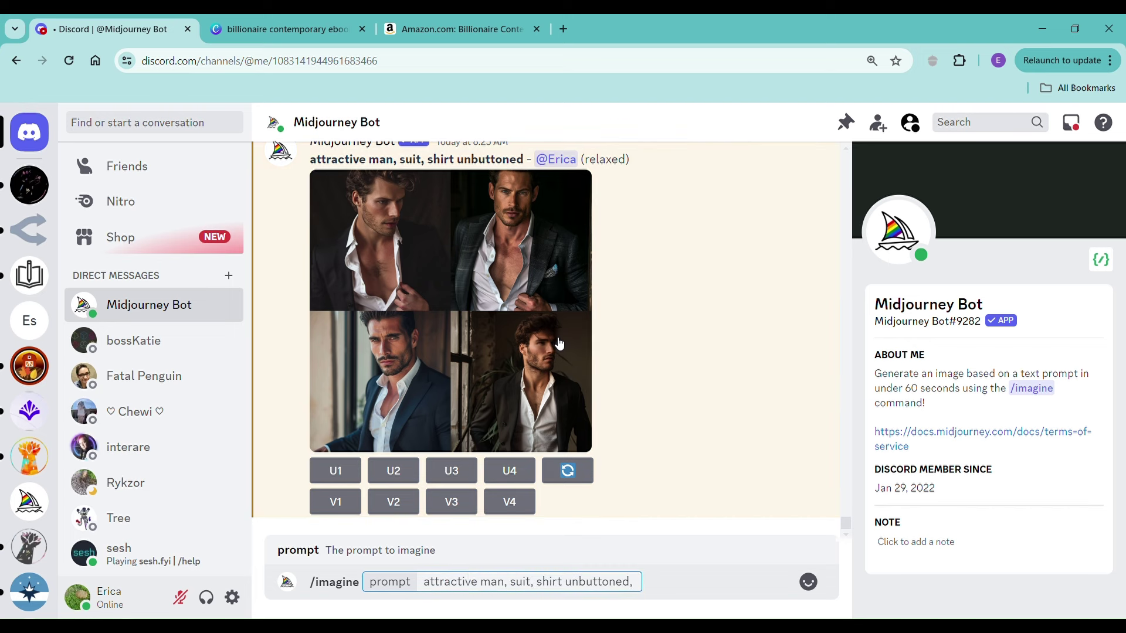
pyautogui.write(' full body')
pyautogui.press('Return')
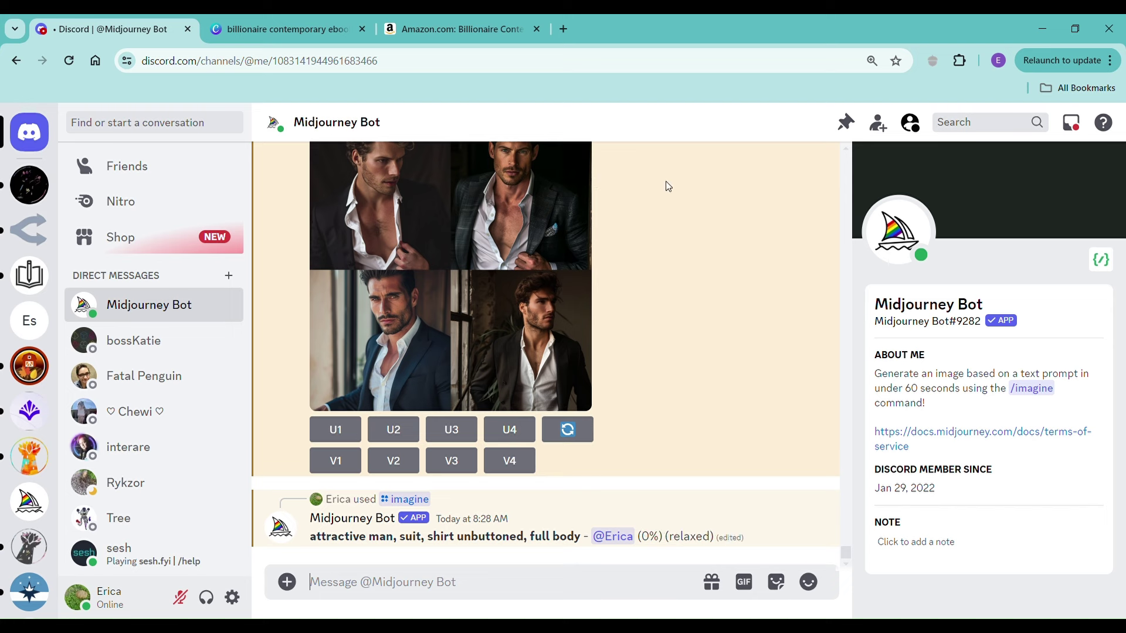
# Move the script word "Billionaire" above "THE LAST" on the Canva cover and compare the title layout with the Amazon covers
pyautogui.click(320, 31)
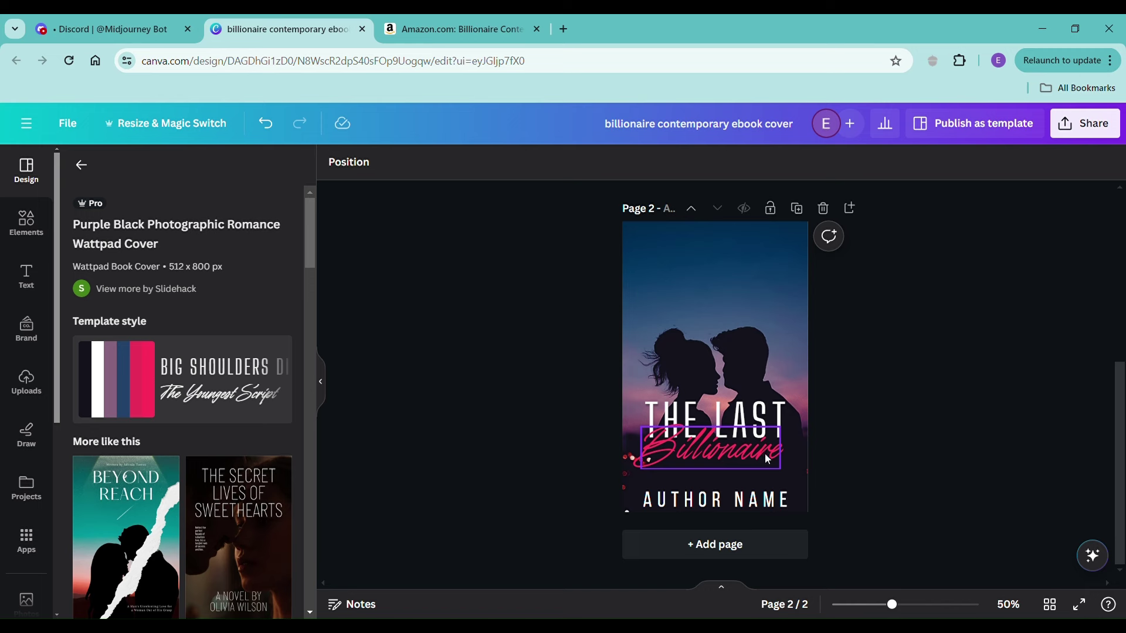
pyautogui.moveTo(765, 453); pyautogui.dragTo(762, 388)
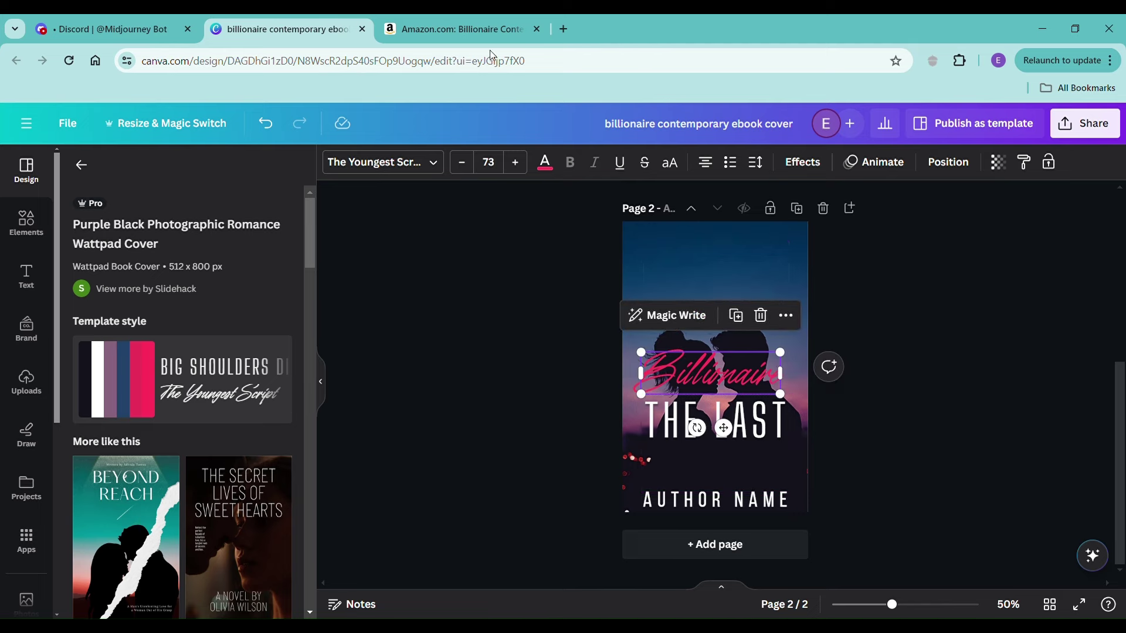
pyautogui.click(470, 21)
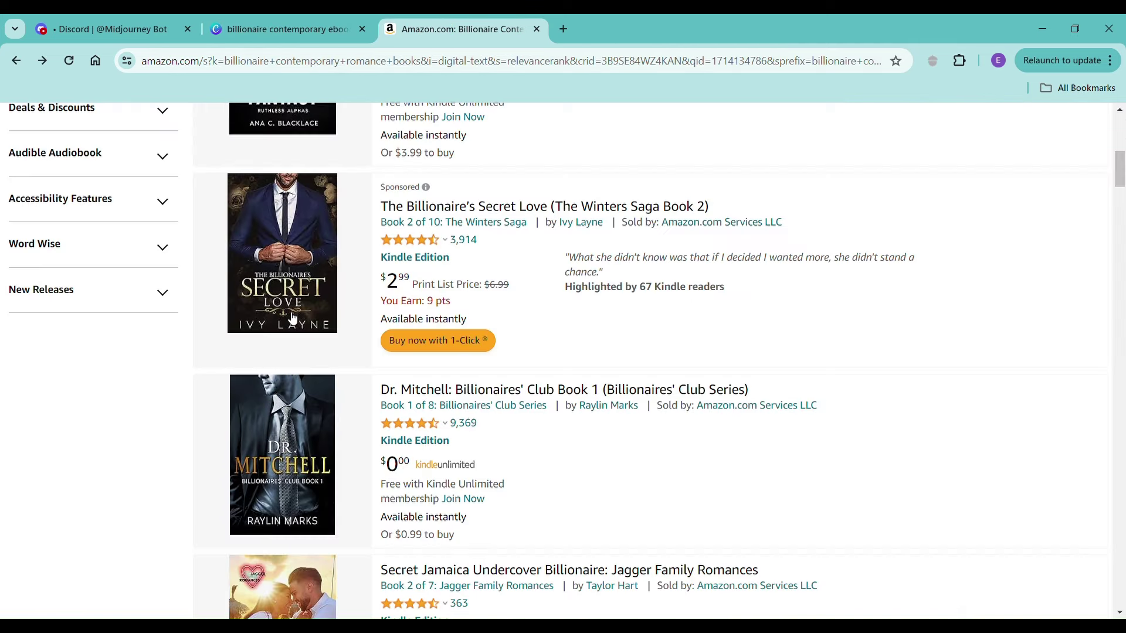
pyautogui.scroll(3, 299, 317)
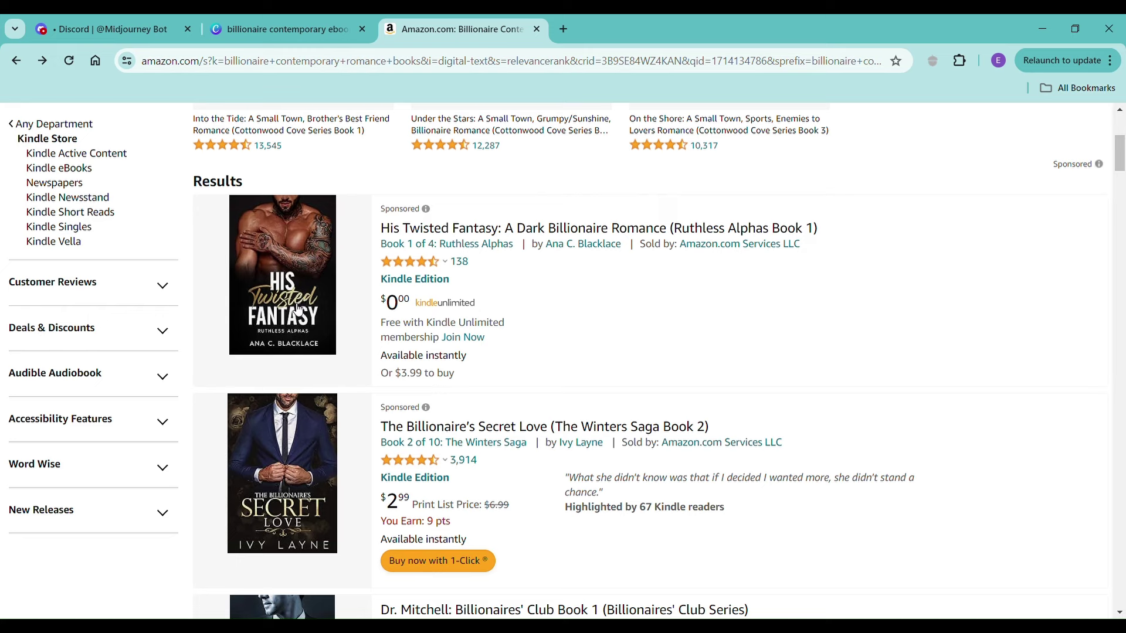
pyautogui.scroll(-3, 288, 360)
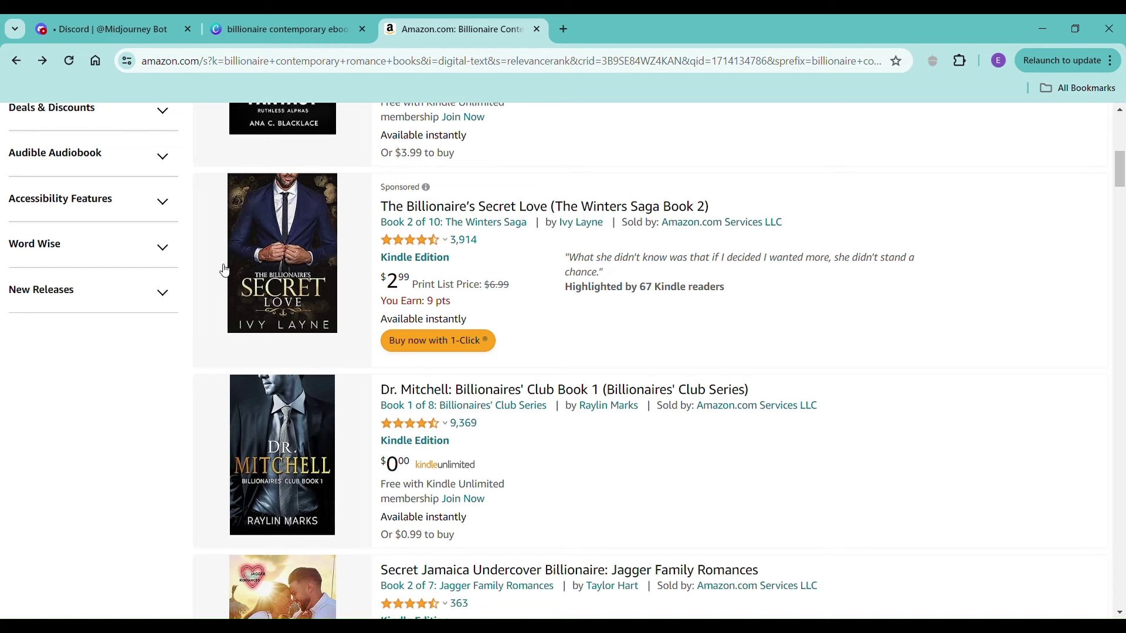
# Back in Canva, replace page 2 with a fresh page using the green and gold "The Lands Beyond Raja" book cover template
pyautogui.click(285, 32)
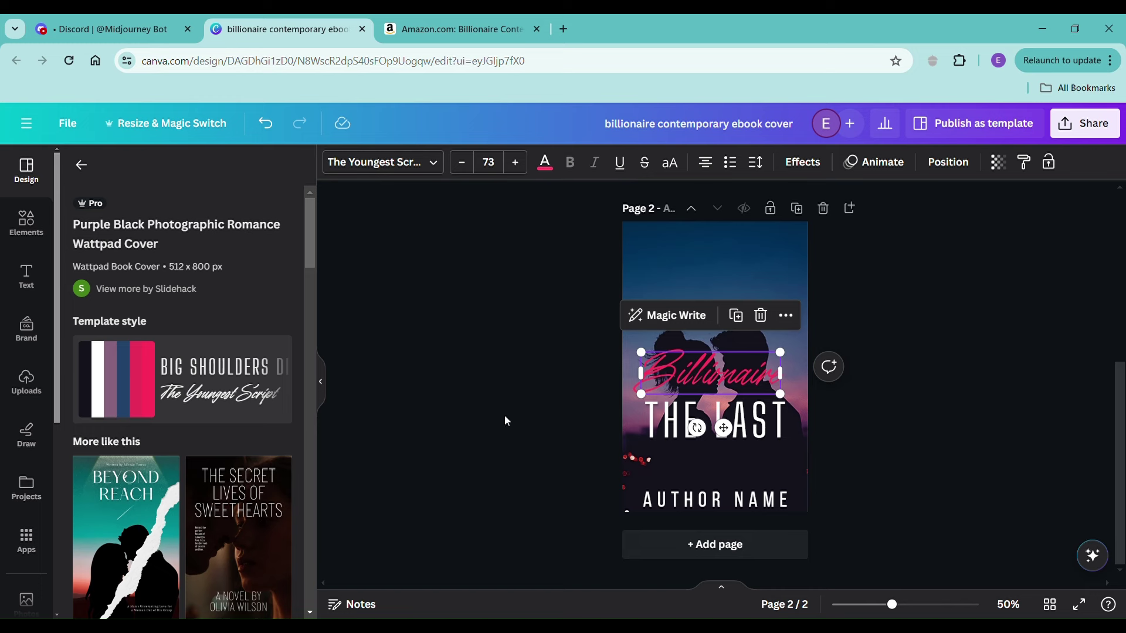
pyautogui.scroll(-2, 119, 282)
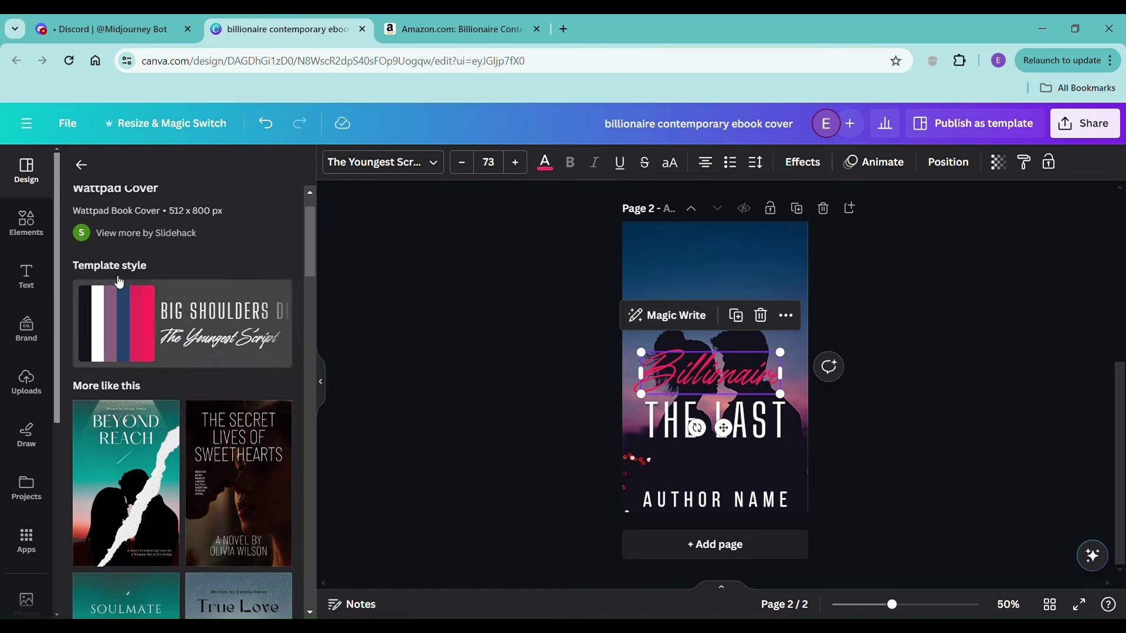
pyautogui.scroll(2, 119, 282)
pyautogui.click(81, 164)
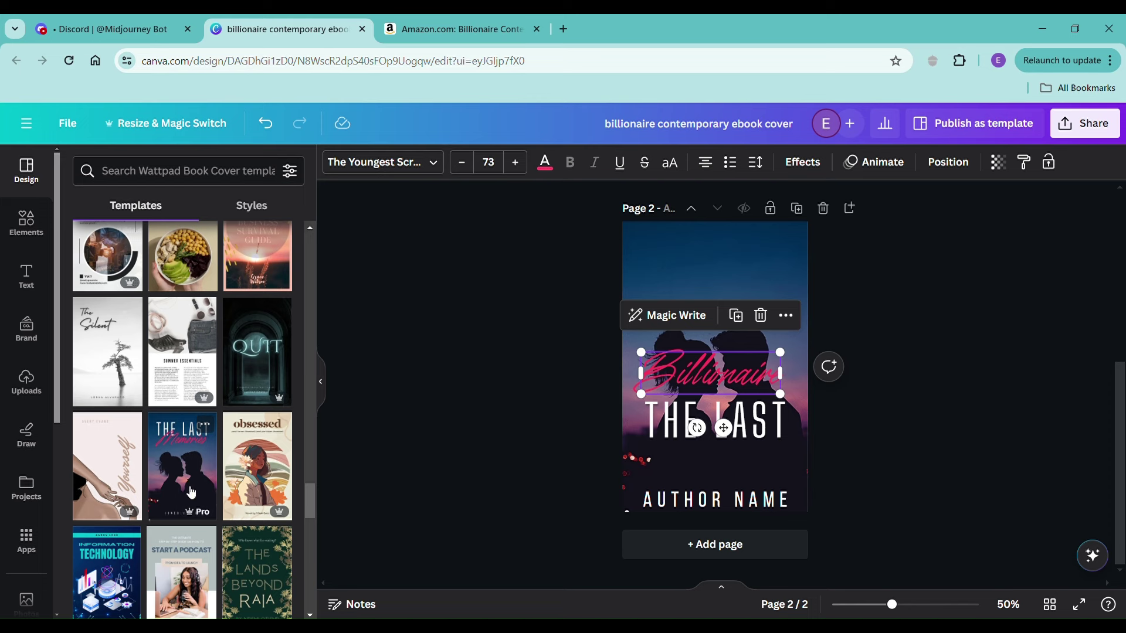
pyautogui.scroll(-5, 191, 493)
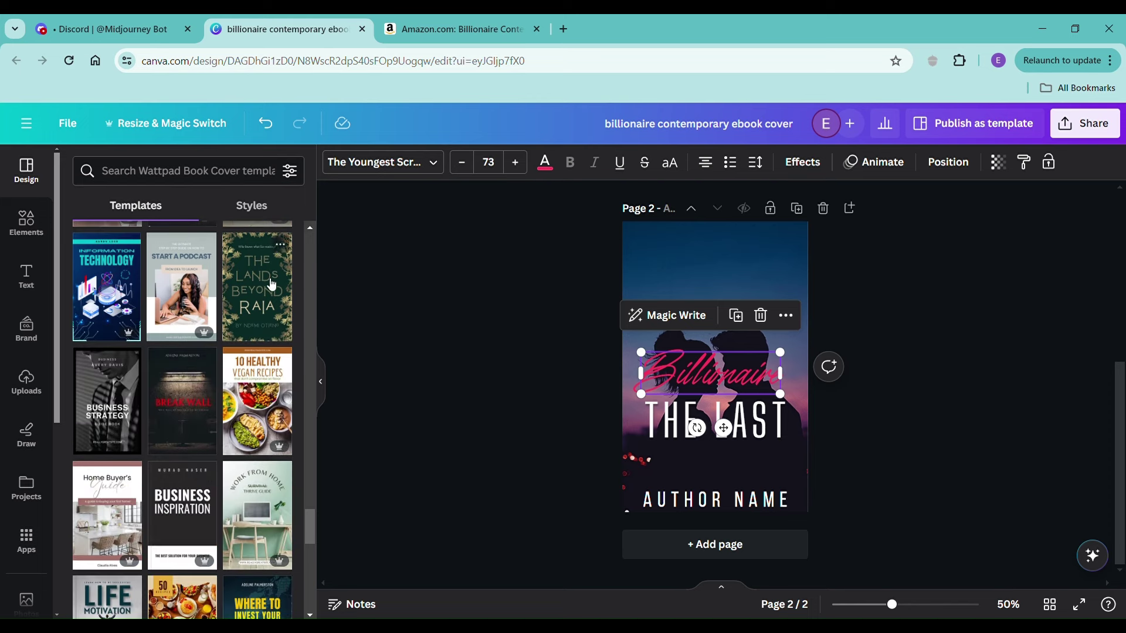
pyautogui.click(823, 208)
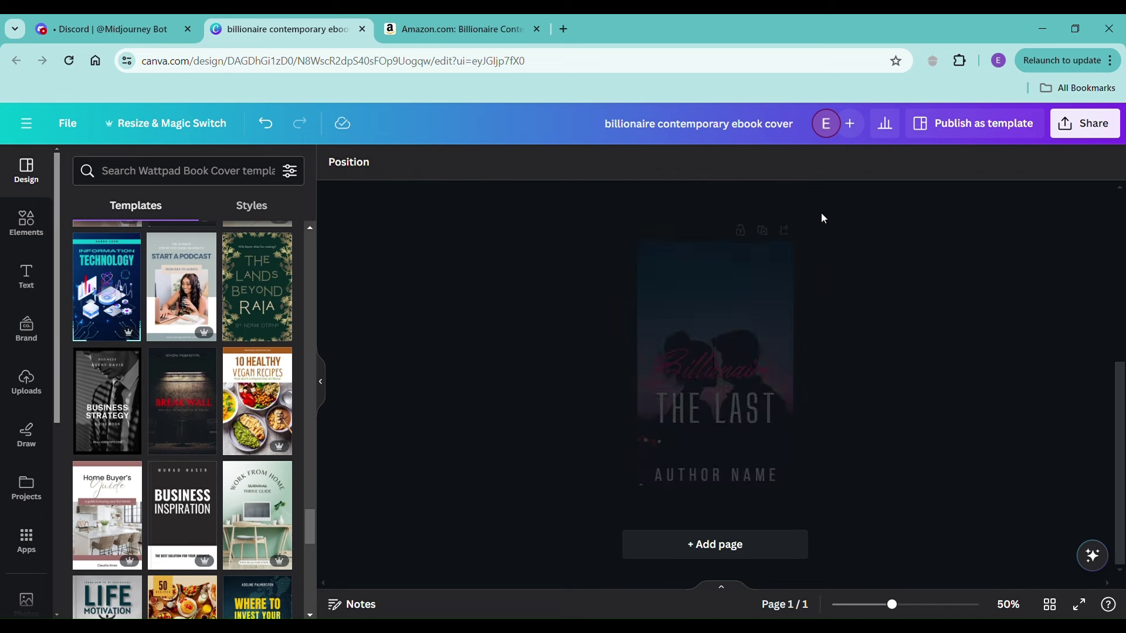
pyautogui.click(746, 547)
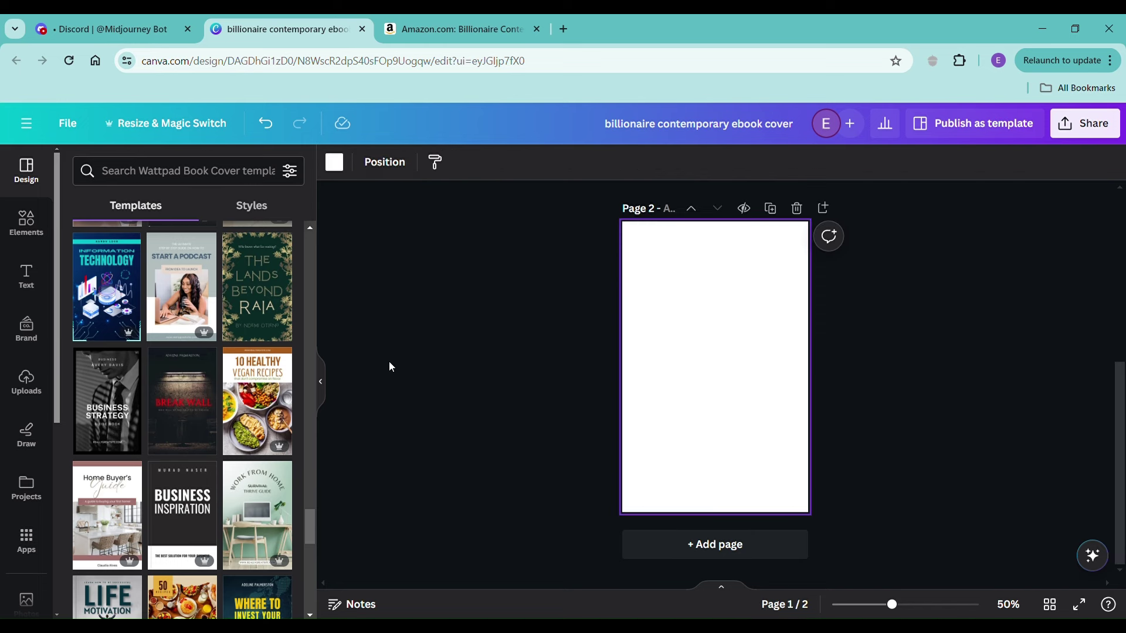
pyautogui.click(252, 298)
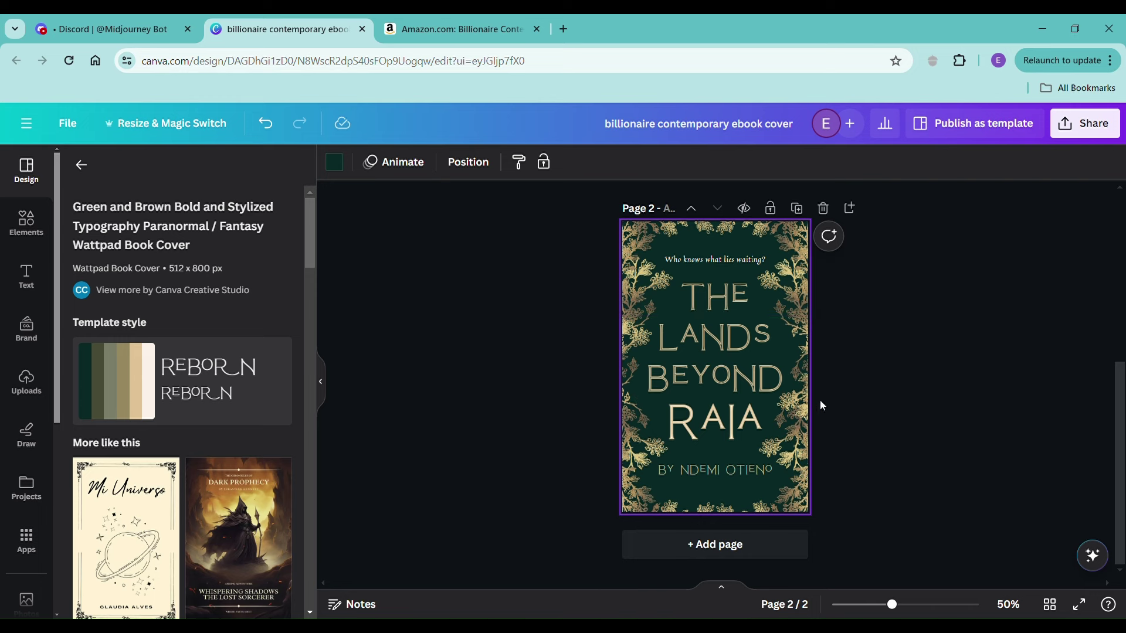
pyautogui.click(719, 437)
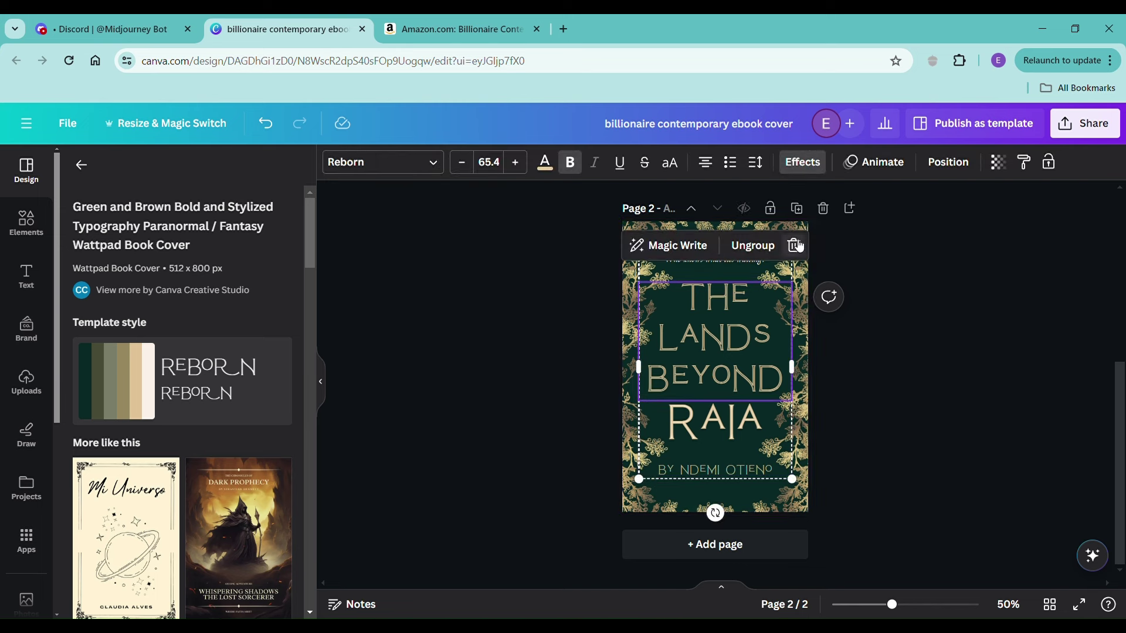
pyautogui.click(961, 463)
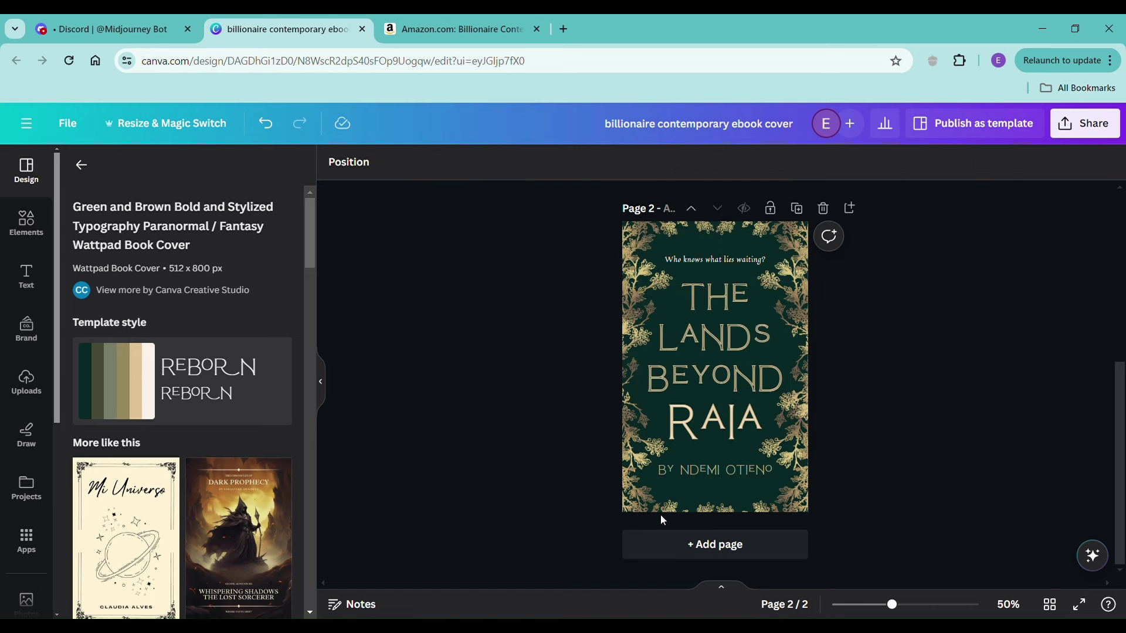
# Search the Canva elements for "dragon" and show all matching photos
pyautogui.click(26, 222)
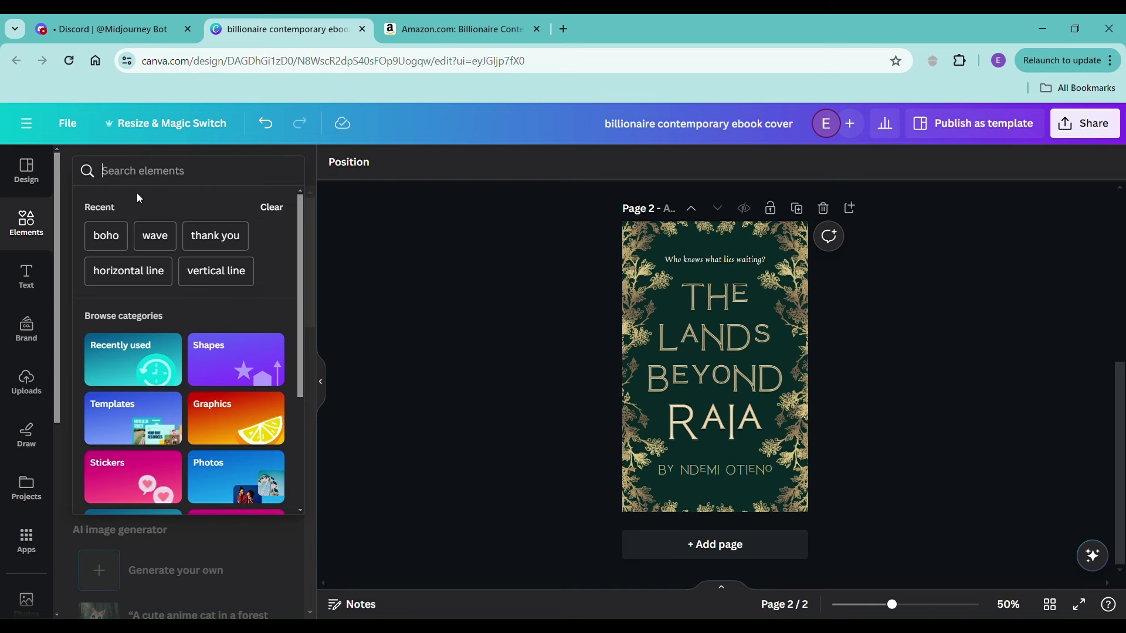
pyautogui.write('dragon')
pyautogui.press('Return')
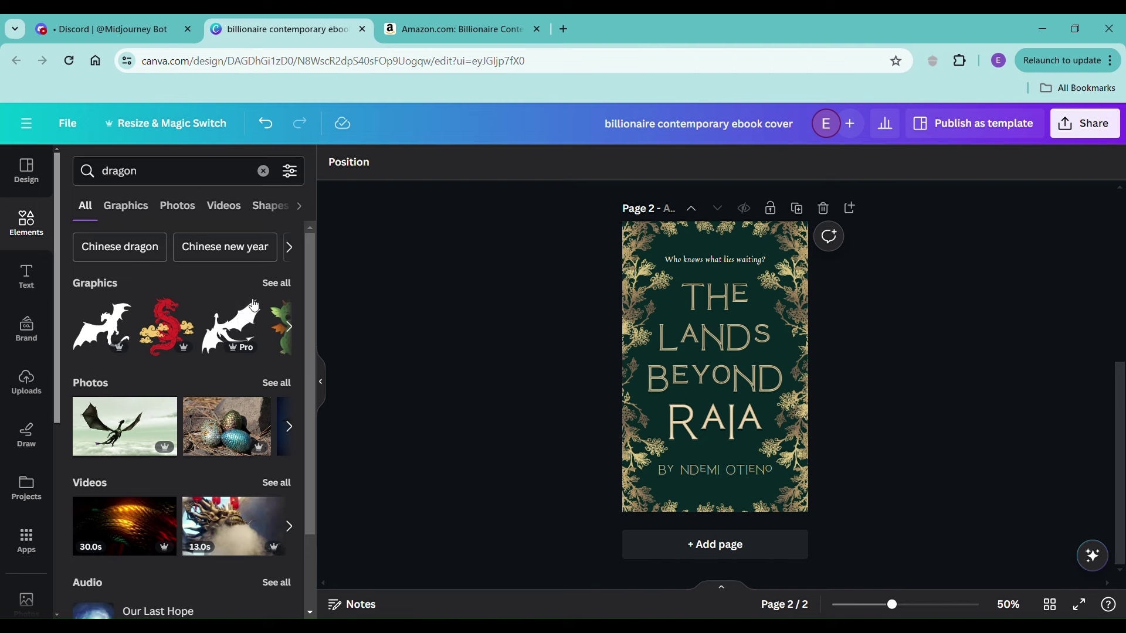
pyautogui.click(287, 383)
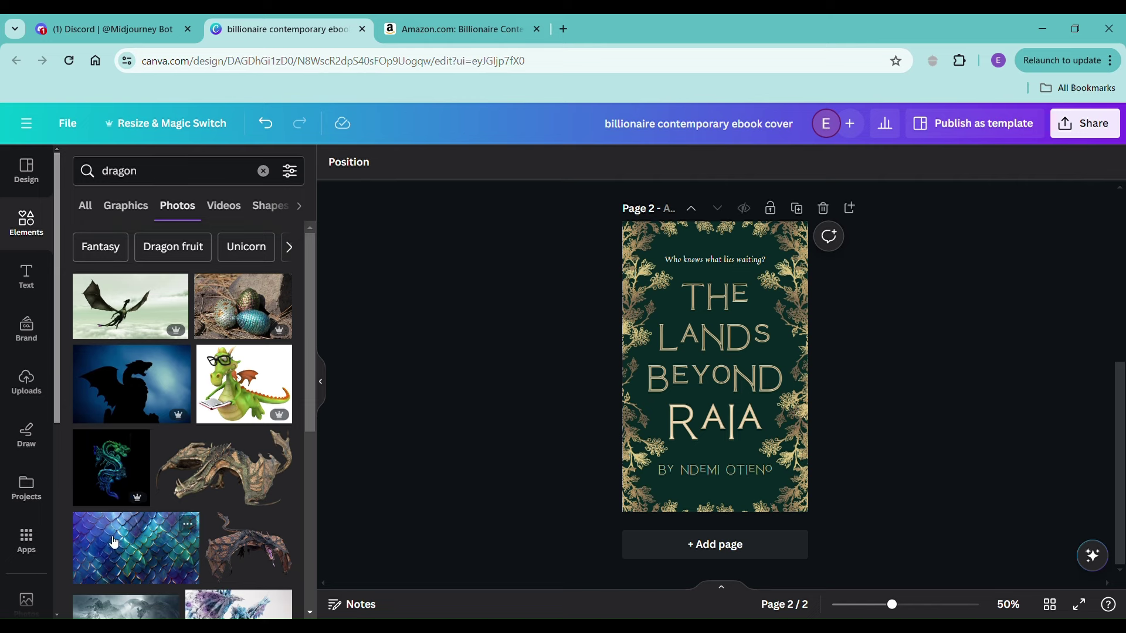
# Check the generated suited-man images in Discord, and back in Canva make the blue and purple dragon-scale photo the page 2 background
pyautogui.click(130, 31)
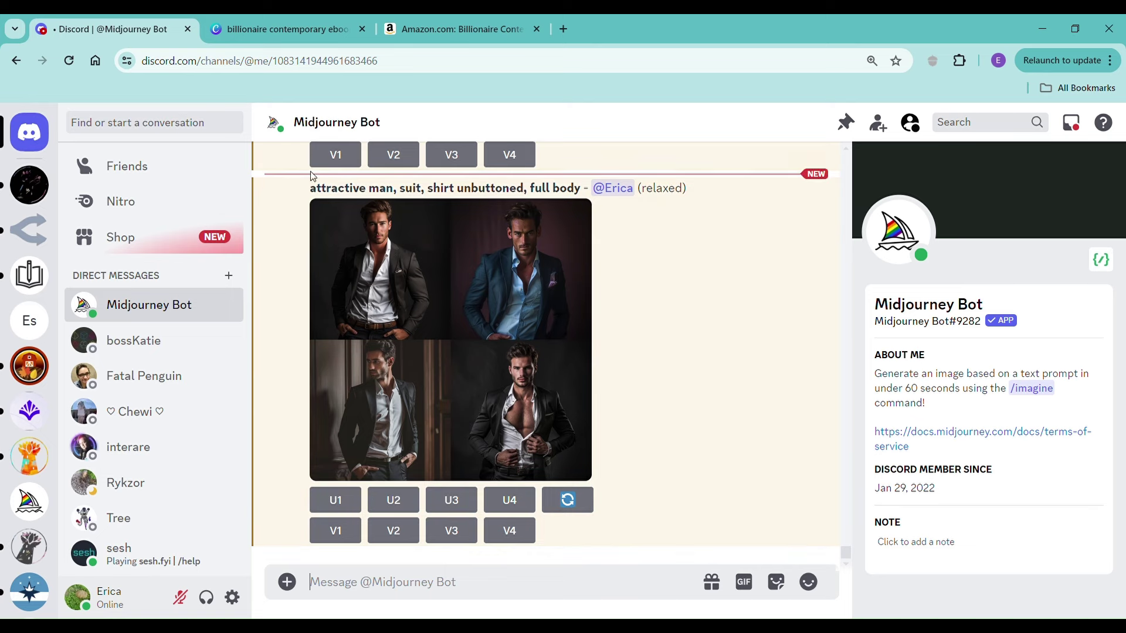
pyautogui.click(266, 34)
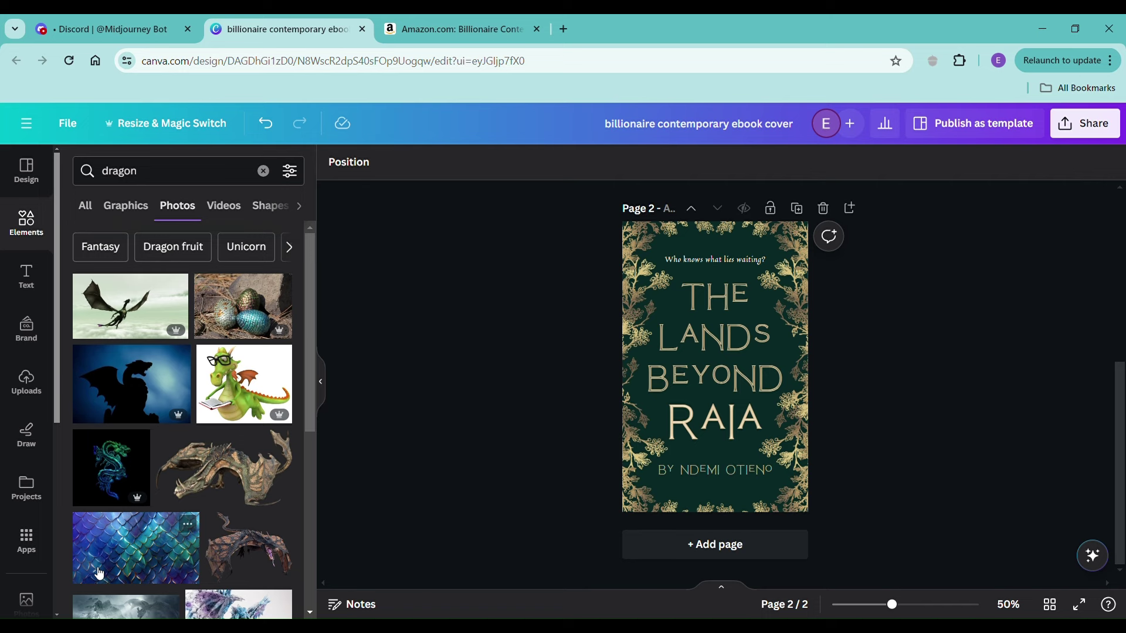
pyautogui.moveTo(99, 573); pyautogui.dragTo(676, 332)
pyautogui.rightClick(676, 333)
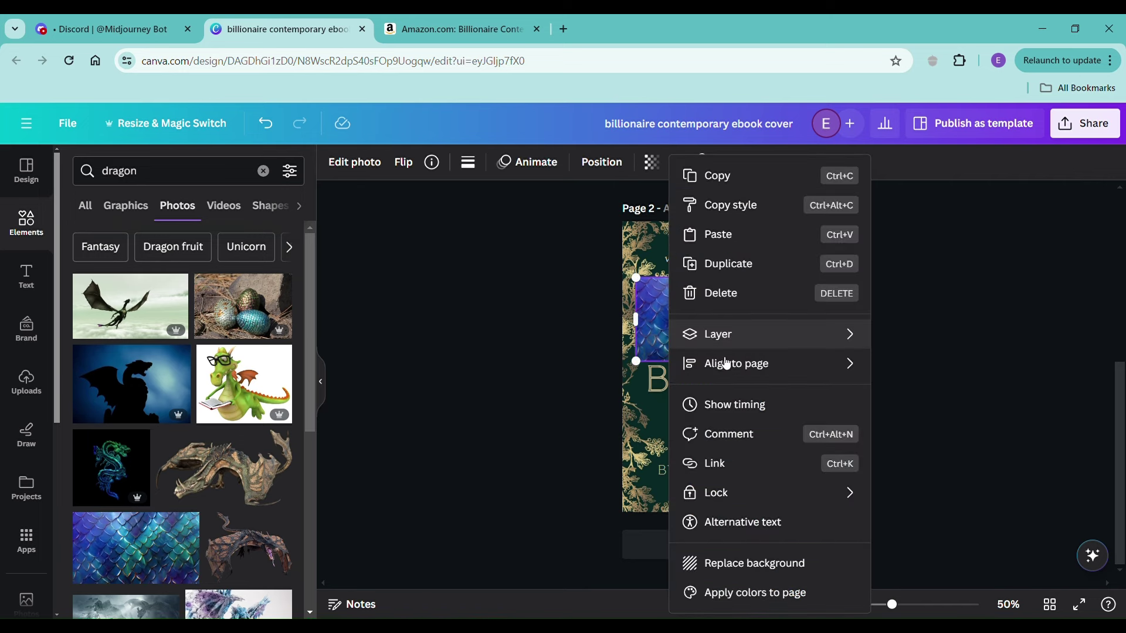
pyautogui.click(729, 569)
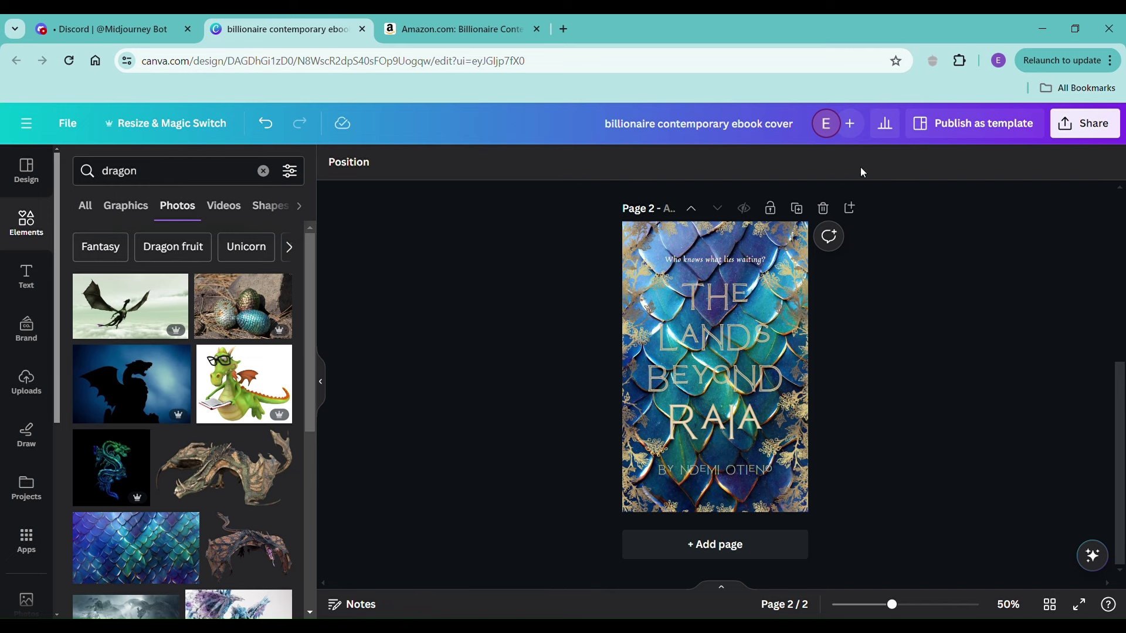
# Set the transparency of page 2's dragon-scale background image to 46
pyautogui.click(349, 162)
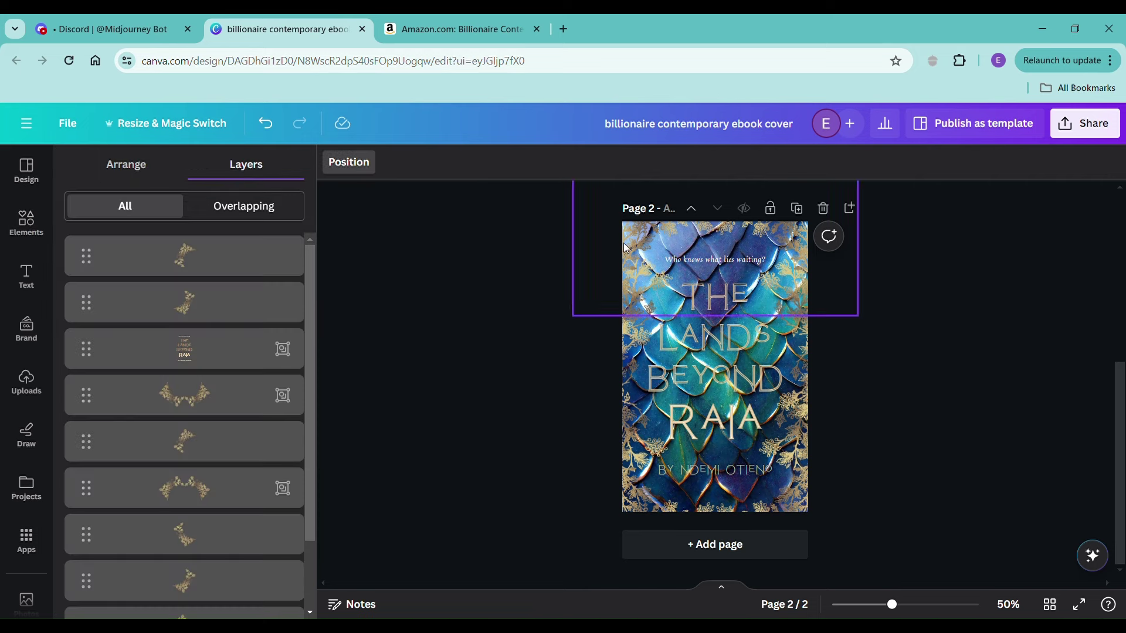
pyautogui.click(682, 320)
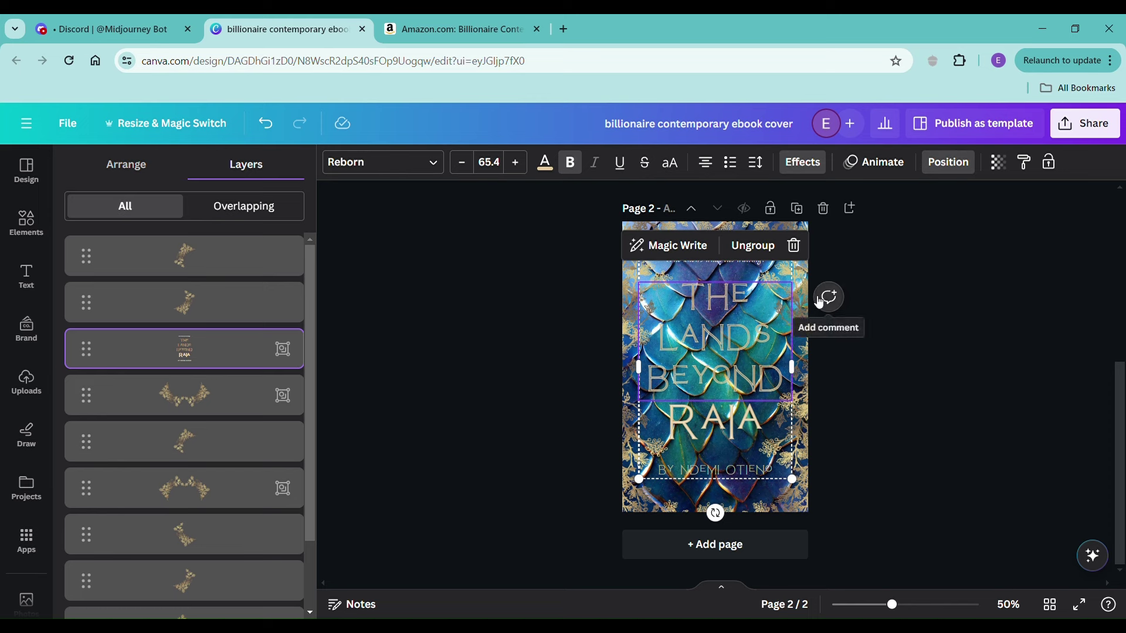
pyautogui.scroll(-3, 150, 481)
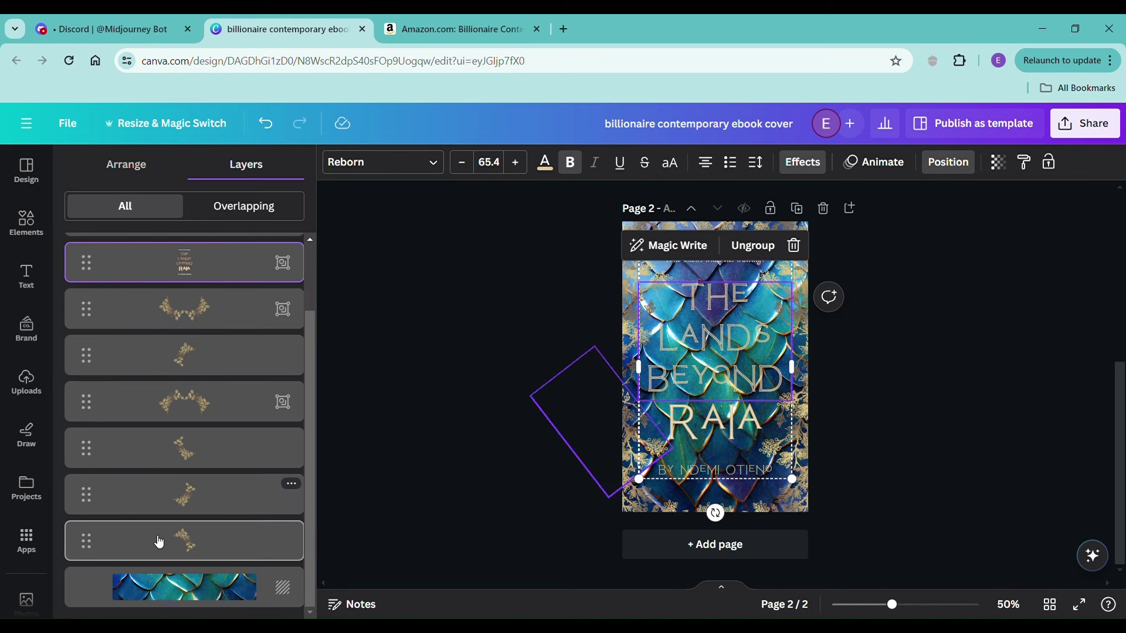
pyautogui.click(147, 596)
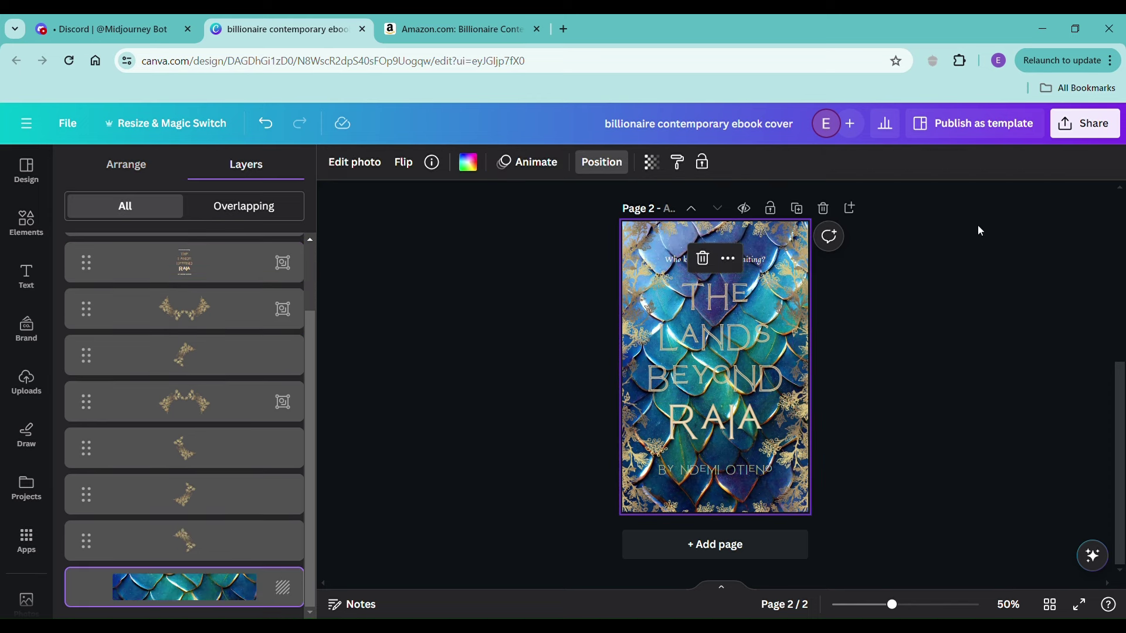
pyautogui.click(653, 164)
pyautogui.moveTo(652, 221); pyautogui.dragTo(583, 234)
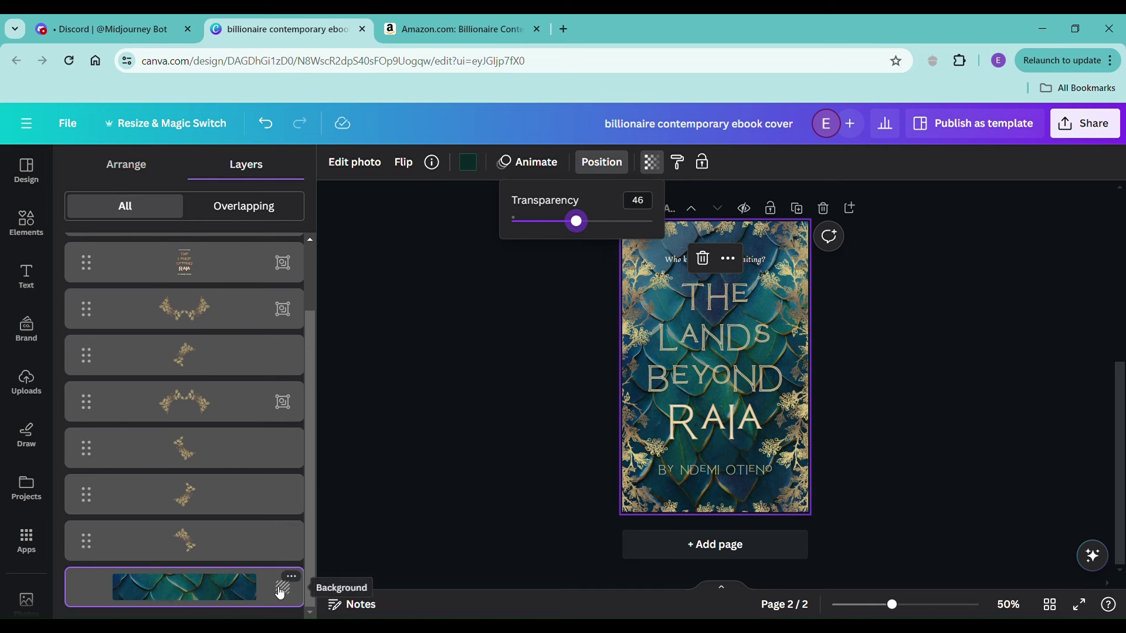
# Detach the dragon-scale image from the background and enlarge it to about 1,556 by 875 so it covers the whole page
pyautogui.rightClick(256, 592)
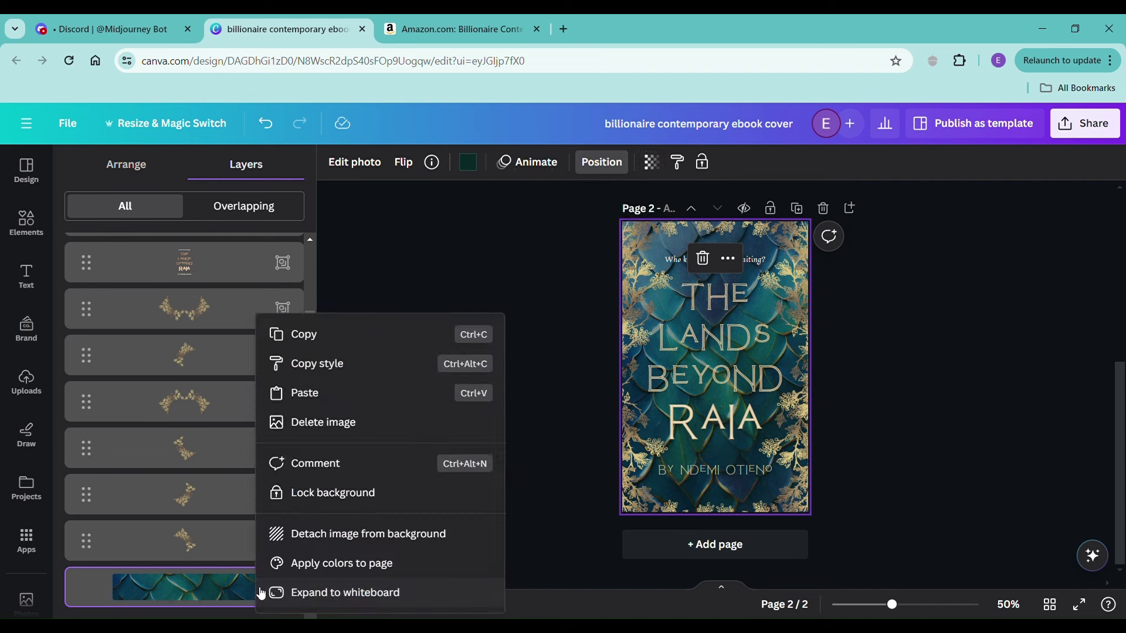
pyautogui.click(376, 533)
pyautogui.moveTo(704, 406); pyautogui.dragTo(1114, 531)
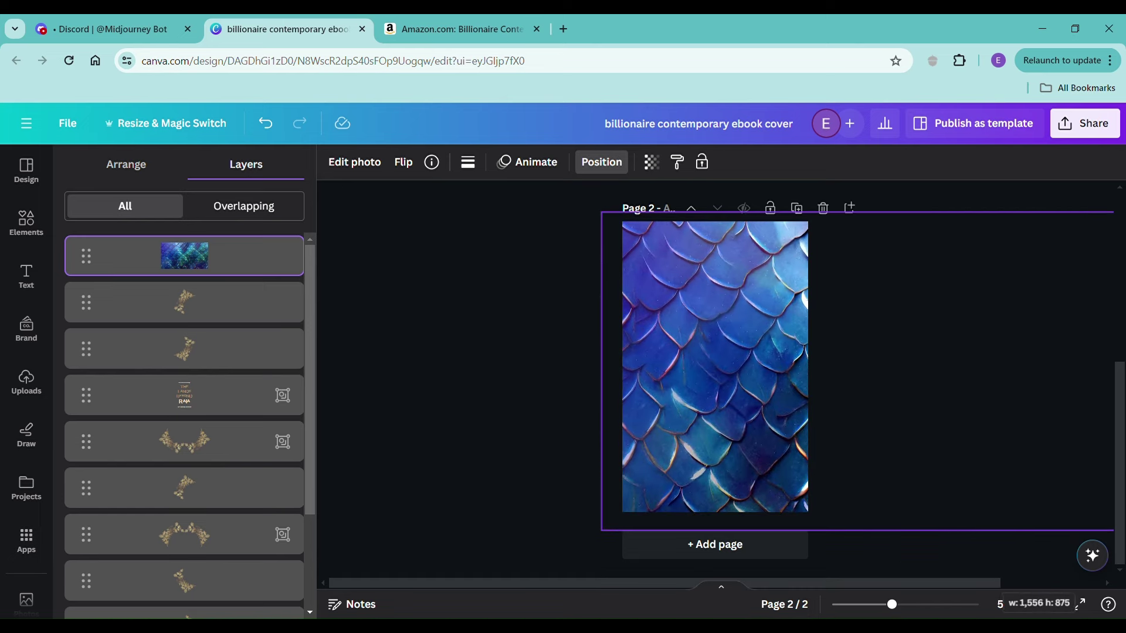
# Set the dragon-scale image's transparency to 36 and move its layer below all foliage and text, directly above the background
pyautogui.click(652, 162)
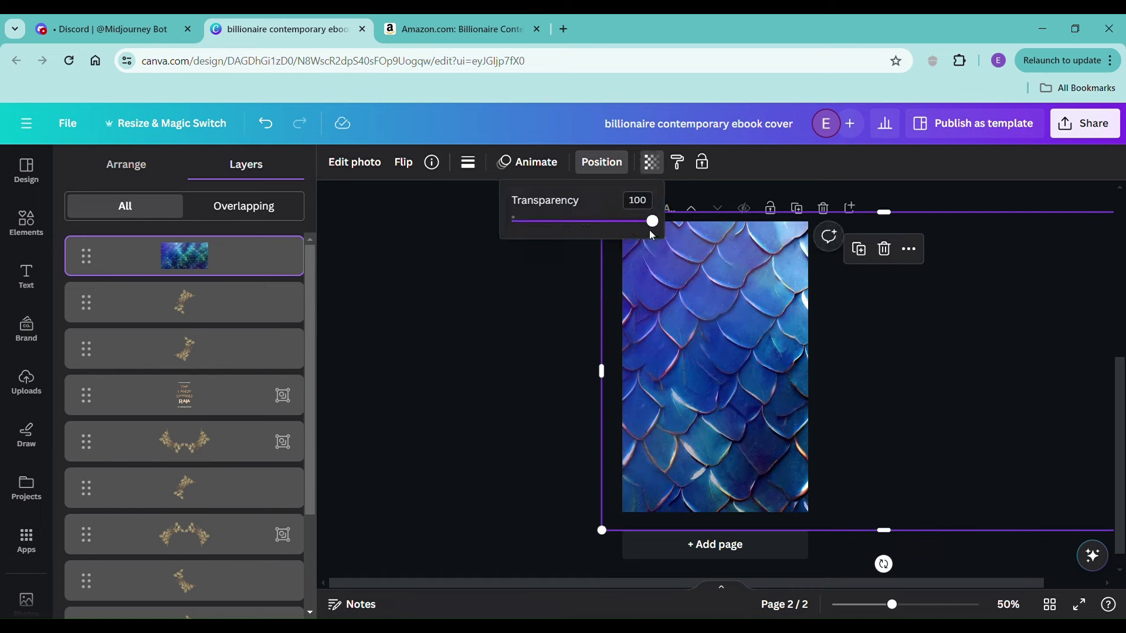
pyautogui.moveTo(653, 222); pyautogui.dragTo(564, 232)
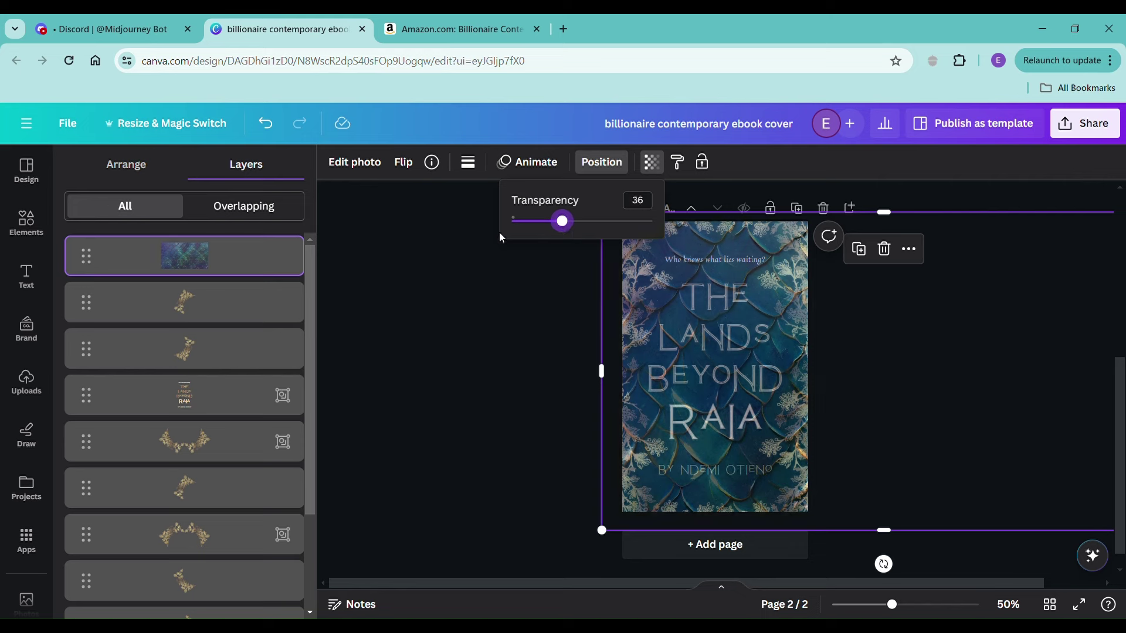
pyautogui.click(89, 261)
pyautogui.moveTo(89, 261); pyautogui.dragTo(92, 548)
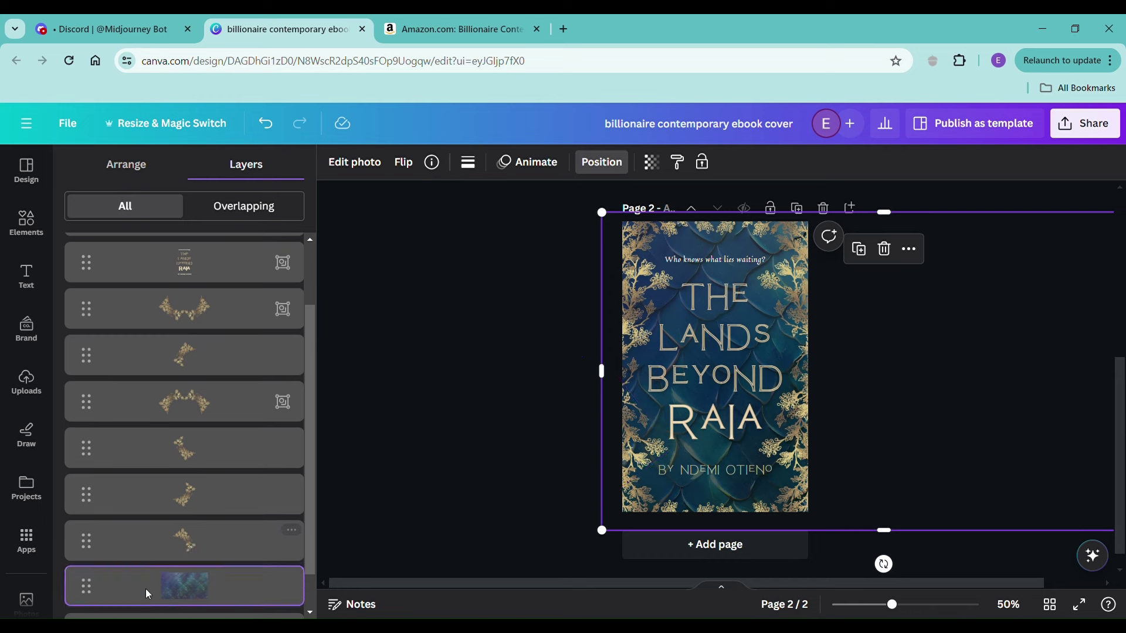
# Change the page background color to the light gold taken from the foliage's photo colors
pyautogui.click(151, 602)
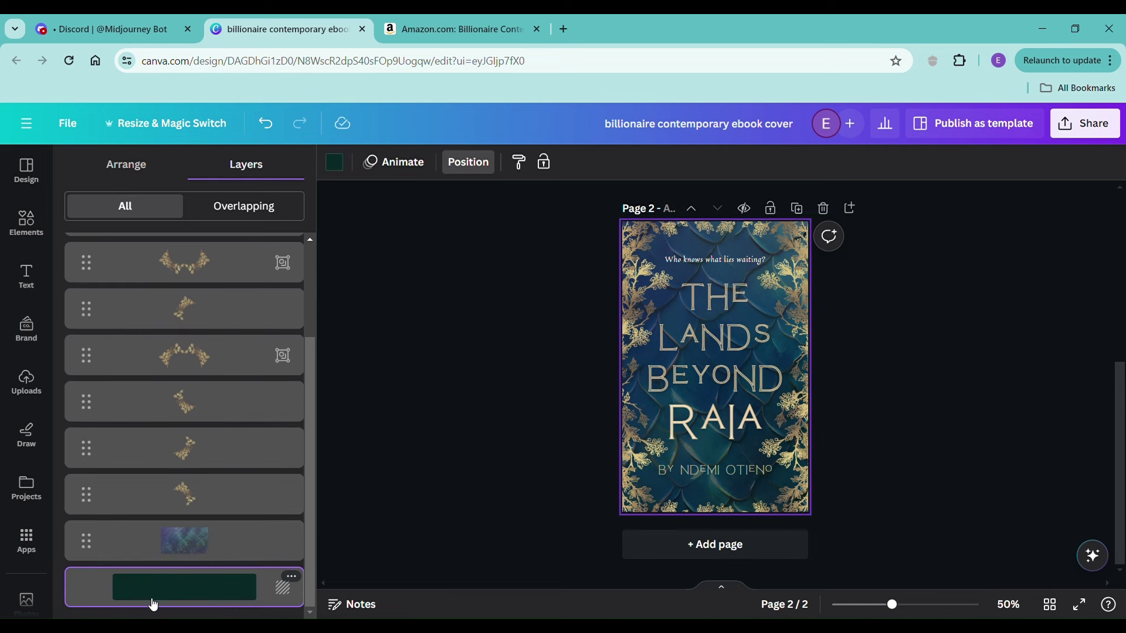
pyautogui.click(334, 162)
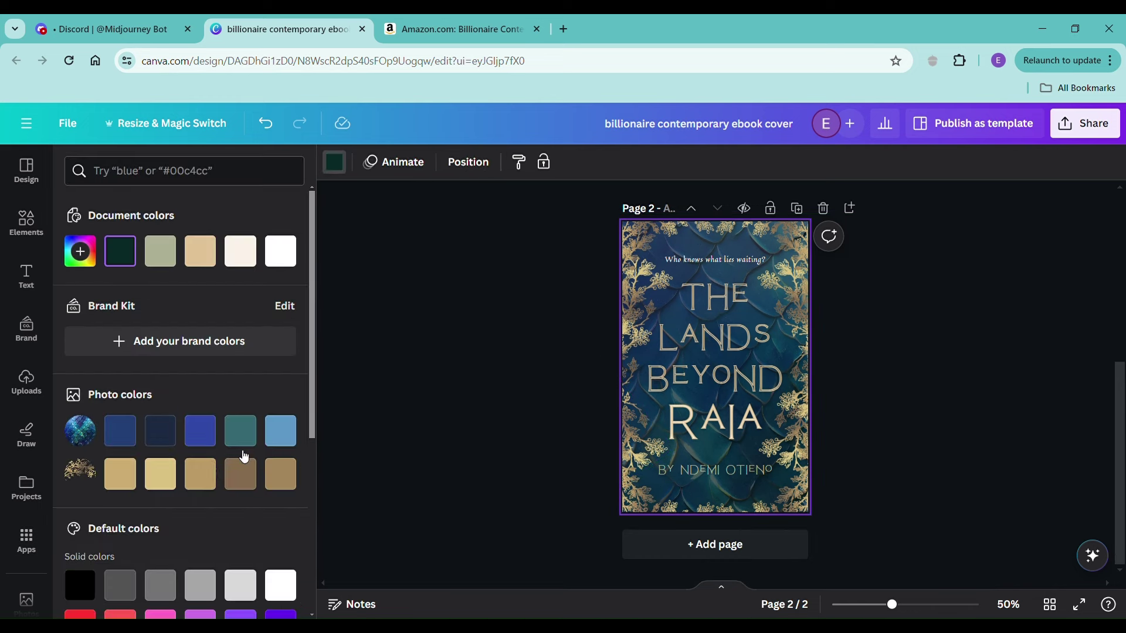
pyautogui.click(134, 479)
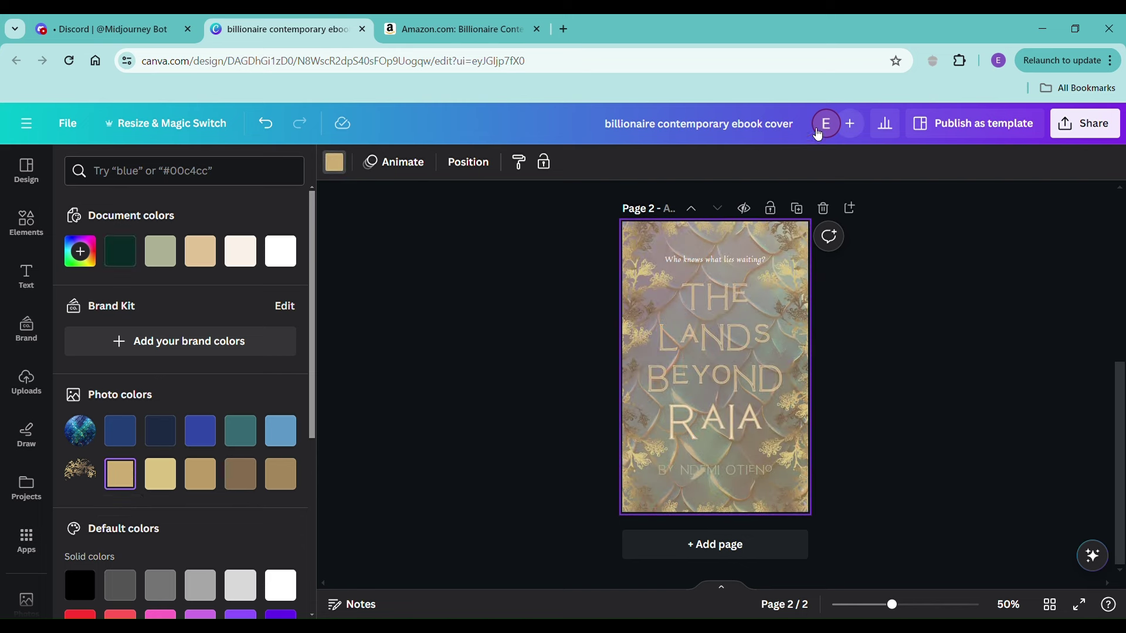
# Set the transparency of the dragon-scale image layer to 86
pyautogui.click(468, 162)
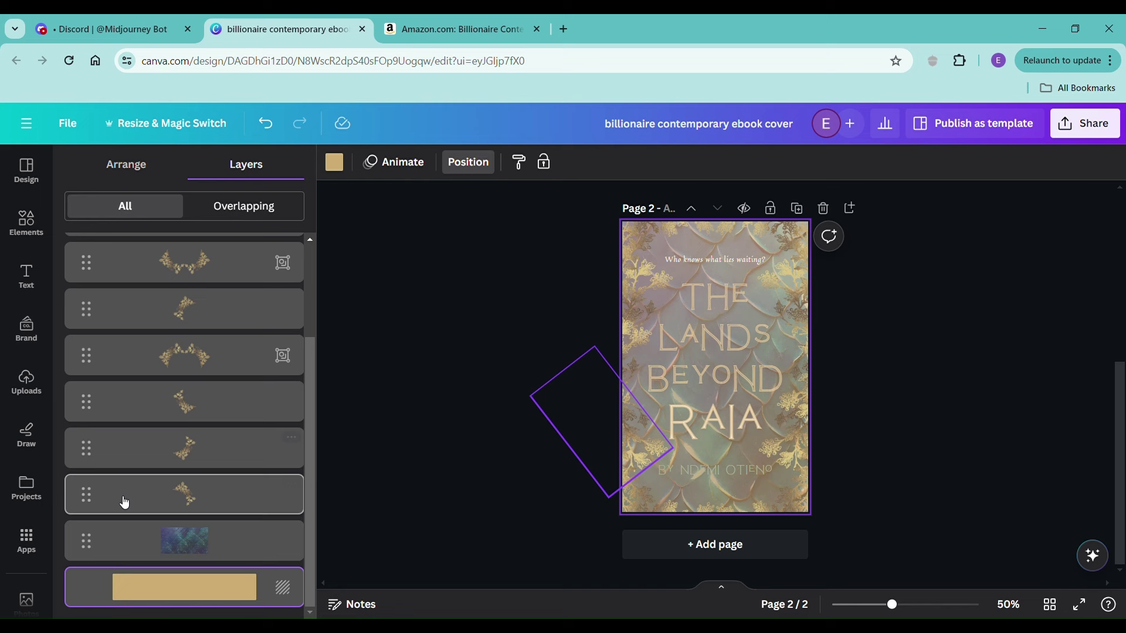
pyautogui.click(154, 539)
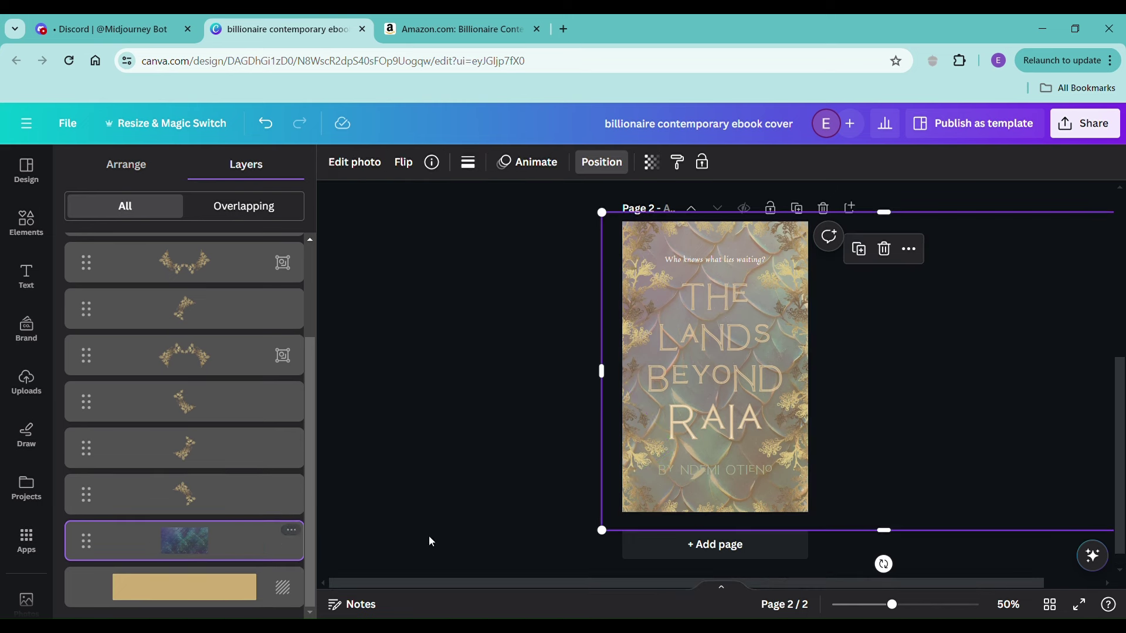
pyautogui.click(651, 163)
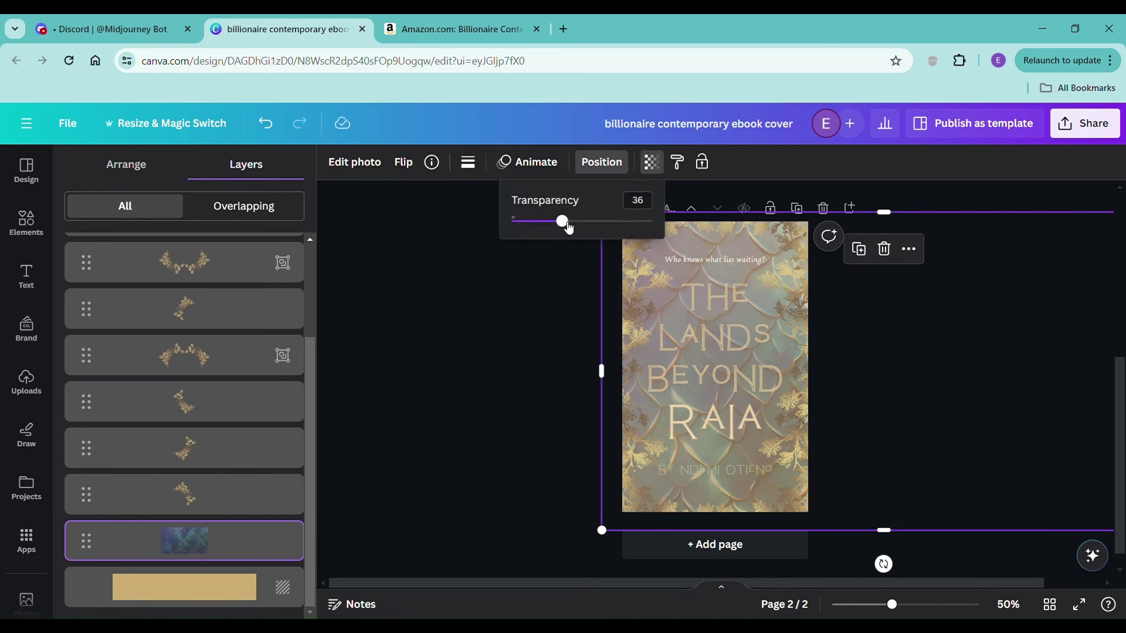
pyautogui.moveTo(568, 228); pyautogui.dragTo(640, 236)
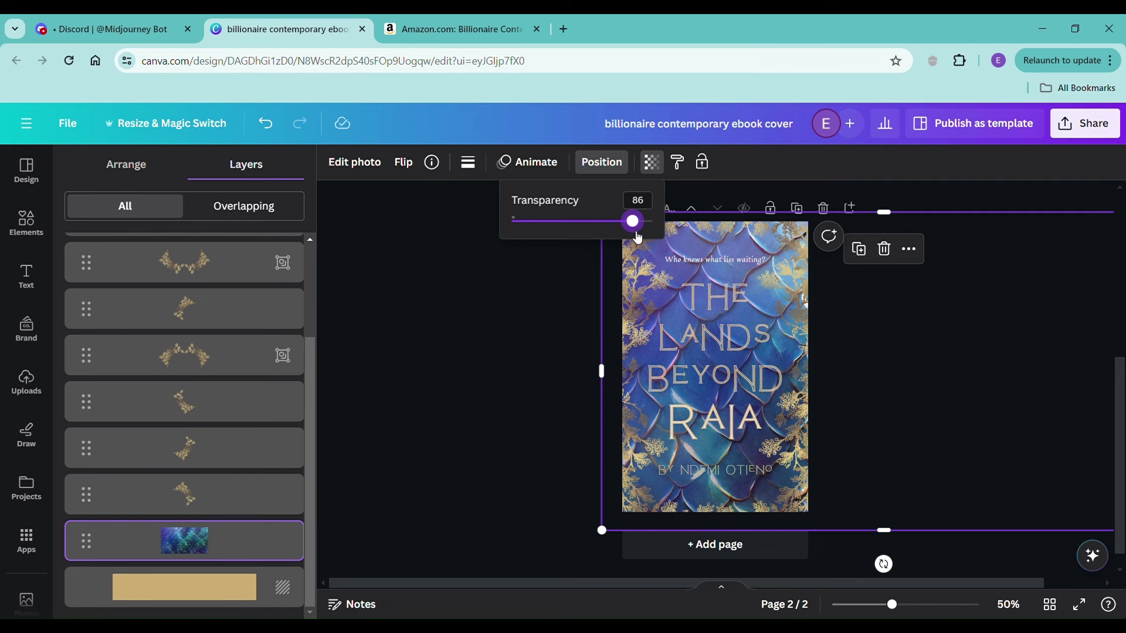
pyautogui.click(1003, 387)
# Change the page background color to the dark brown from the foliage's photo colors
pyautogui.click(723, 382)
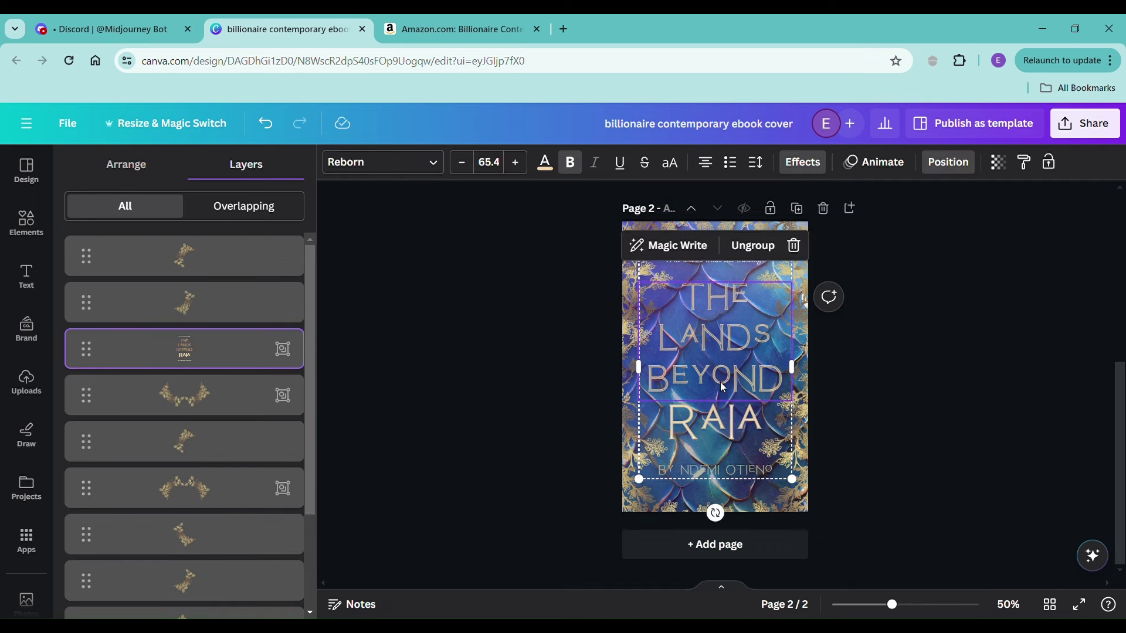
pyautogui.scroll(-3, 246, 476)
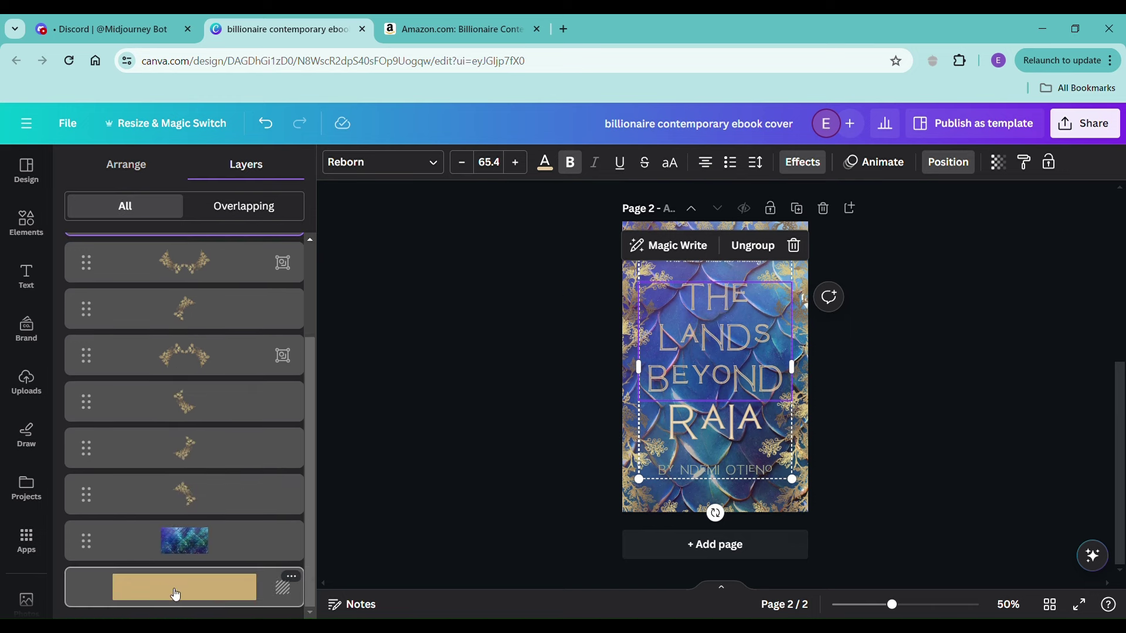
pyautogui.click(241, 594)
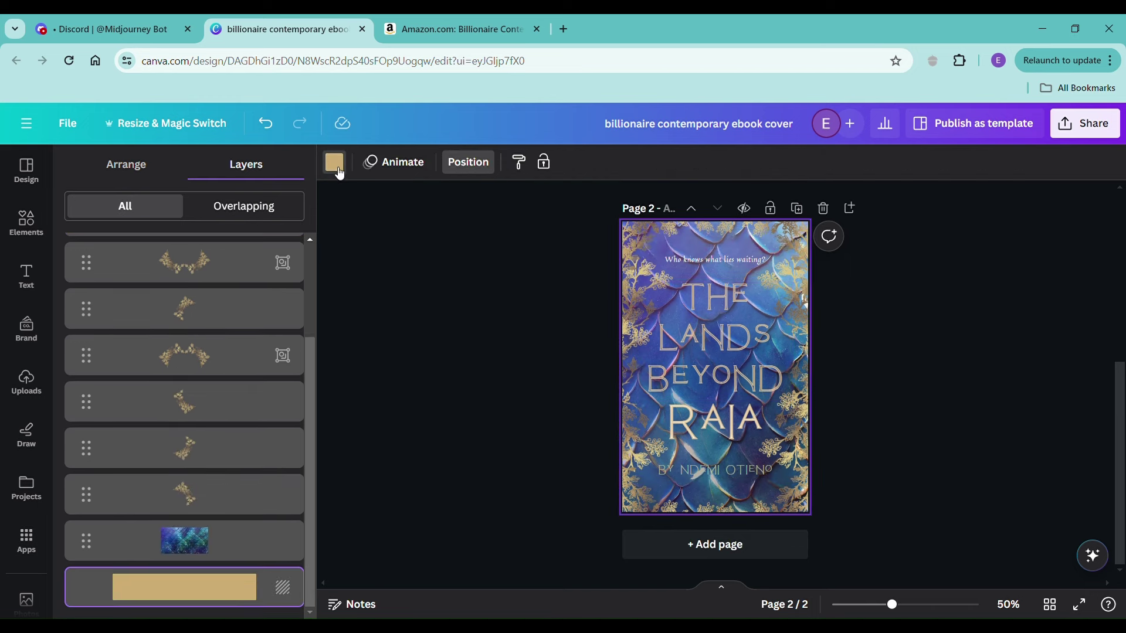
pyautogui.click(334, 162)
pyautogui.click(251, 480)
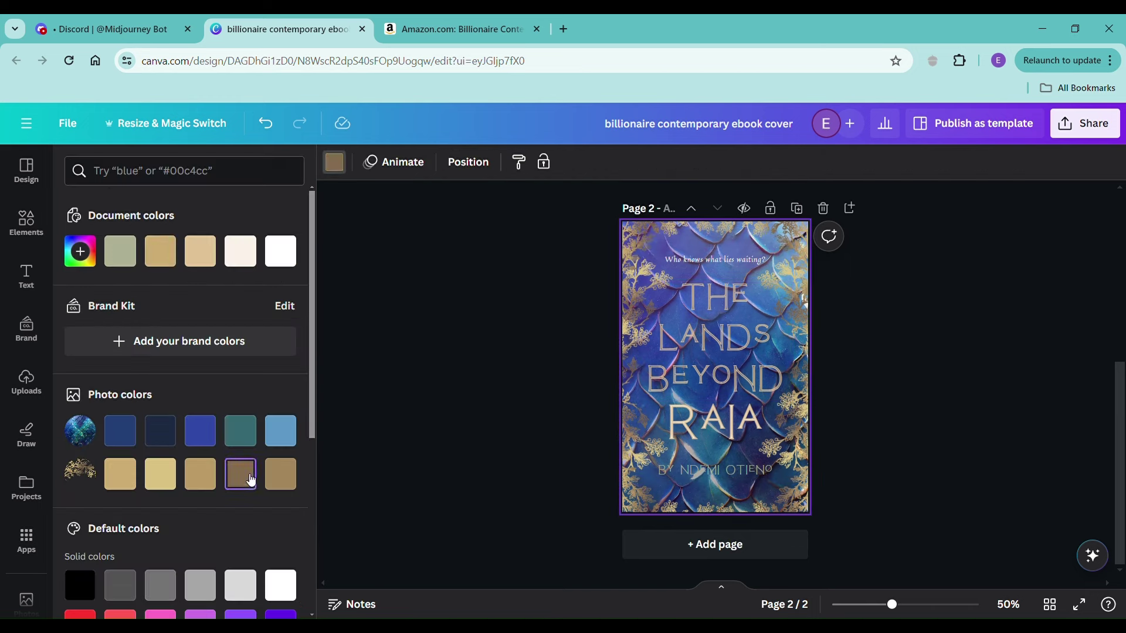
pyautogui.click(413, 461)
pyautogui.click(1005, 409)
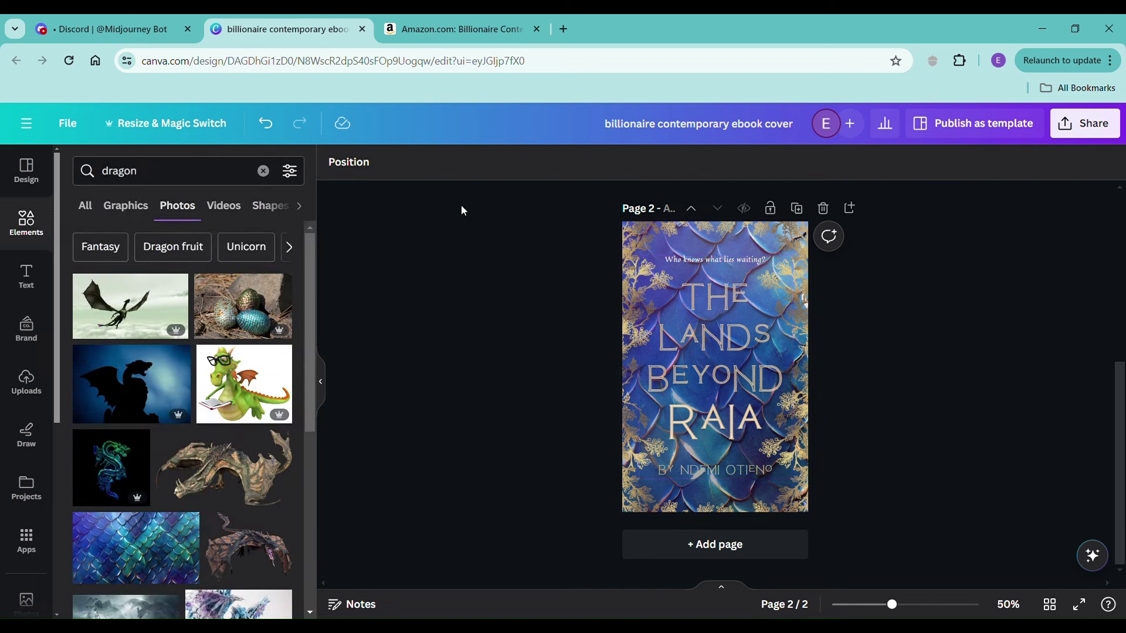
# Delete the gold foliage along the left, top and bottom edges of the page 2 cover
pyautogui.moveTo(473, 206); pyautogui.dragTo(635, 526)
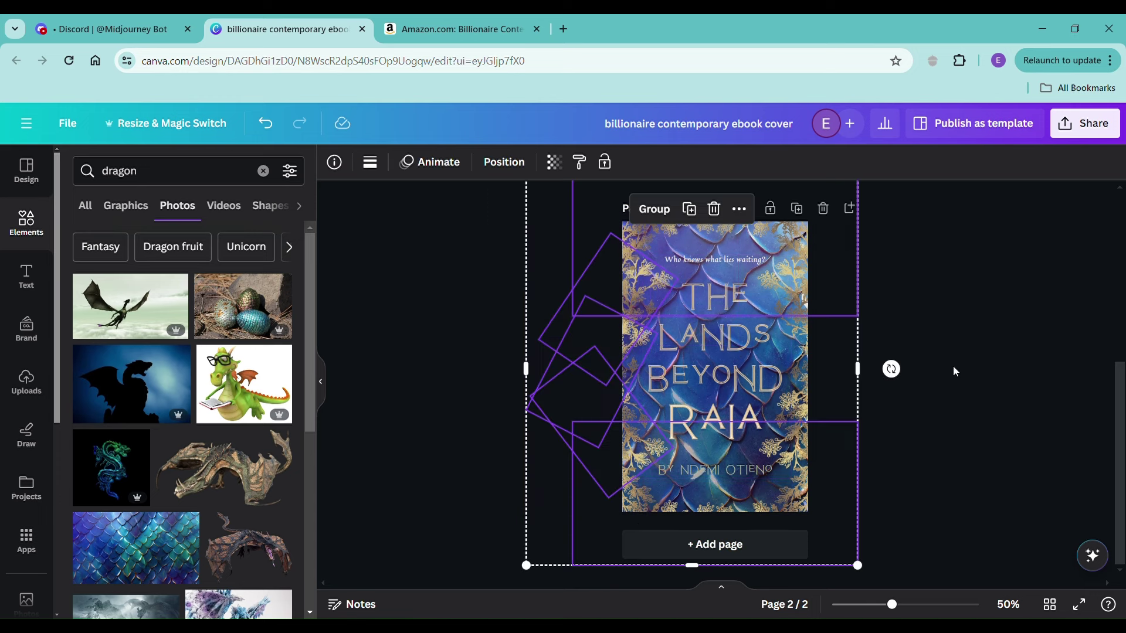
pyautogui.press('Delete')
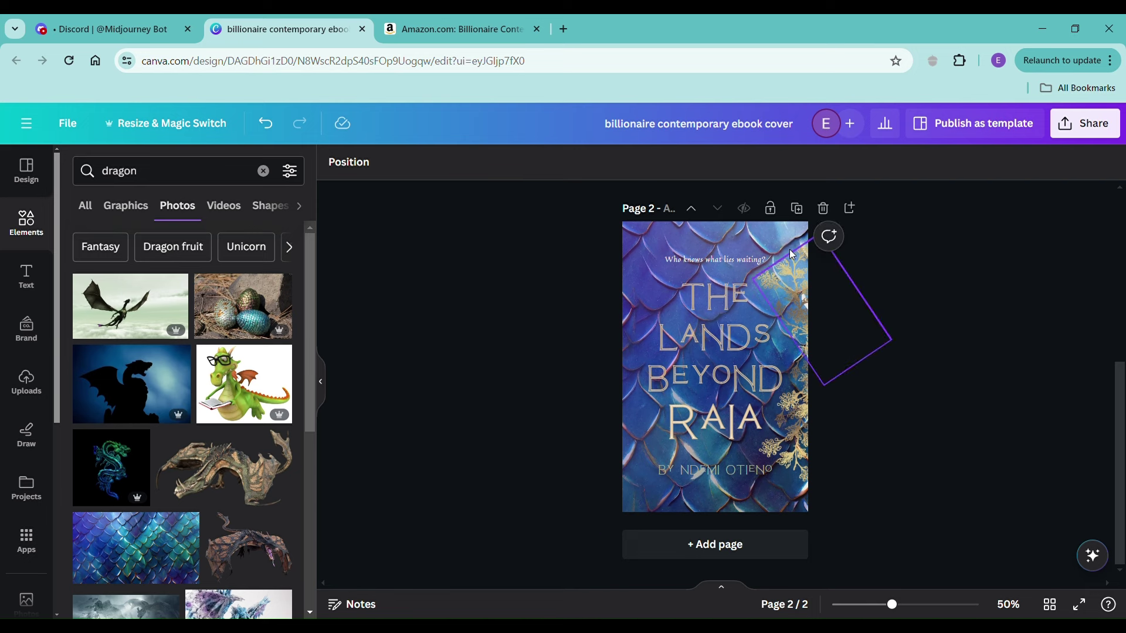
pyautogui.moveTo(885, 527); pyautogui.dragTo(793, 271)
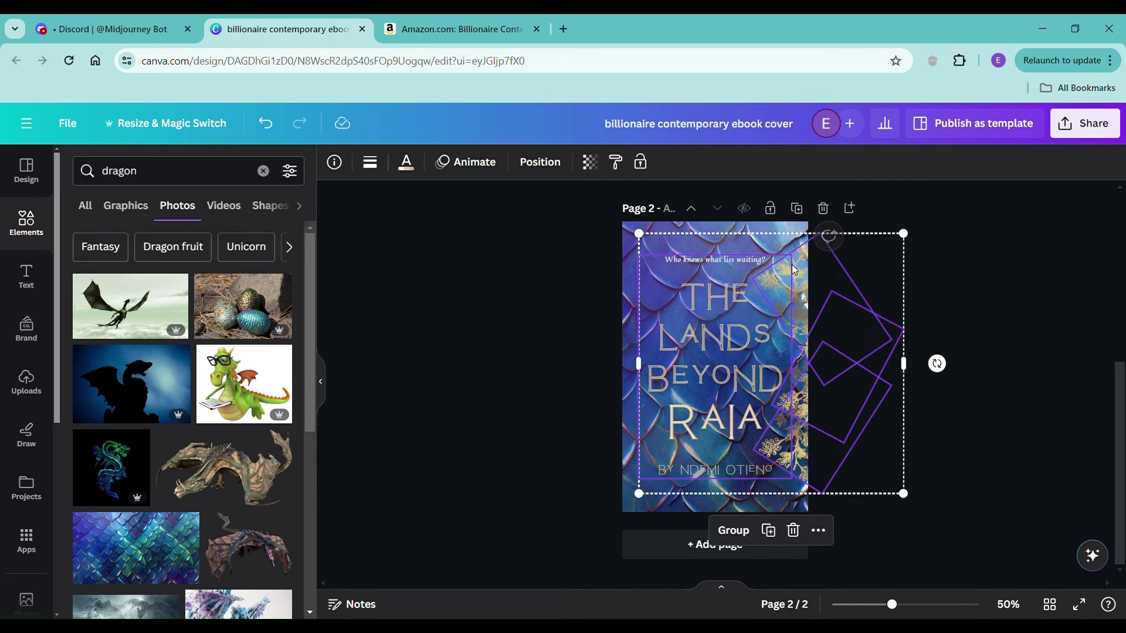
pyautogui.press('Delete')
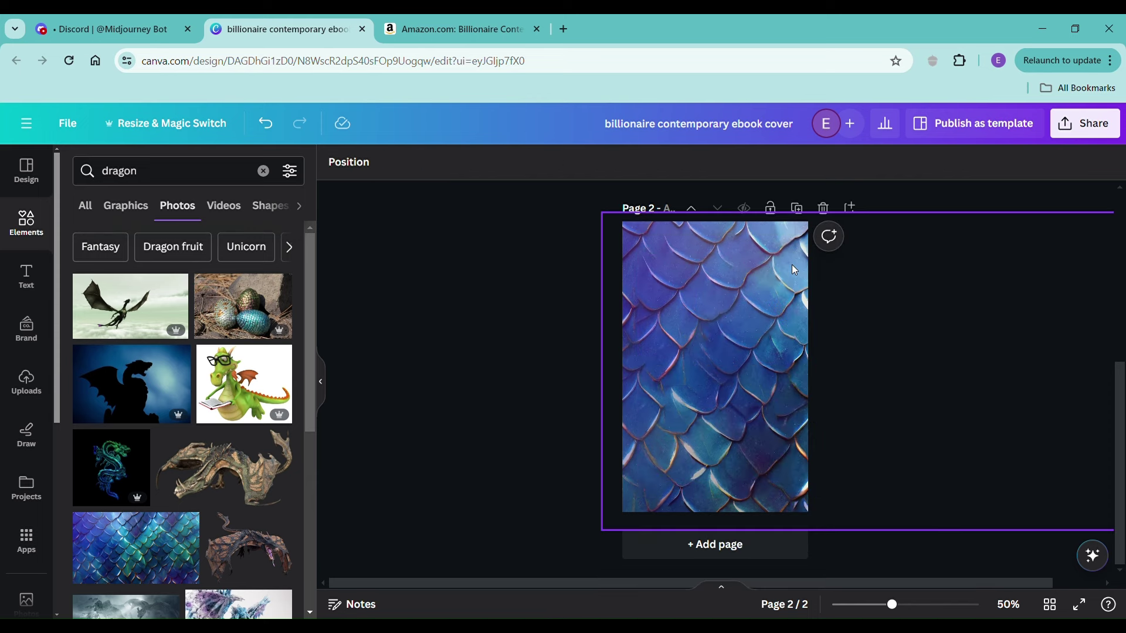
pyautogui.hotkey('ctrl', 'z')
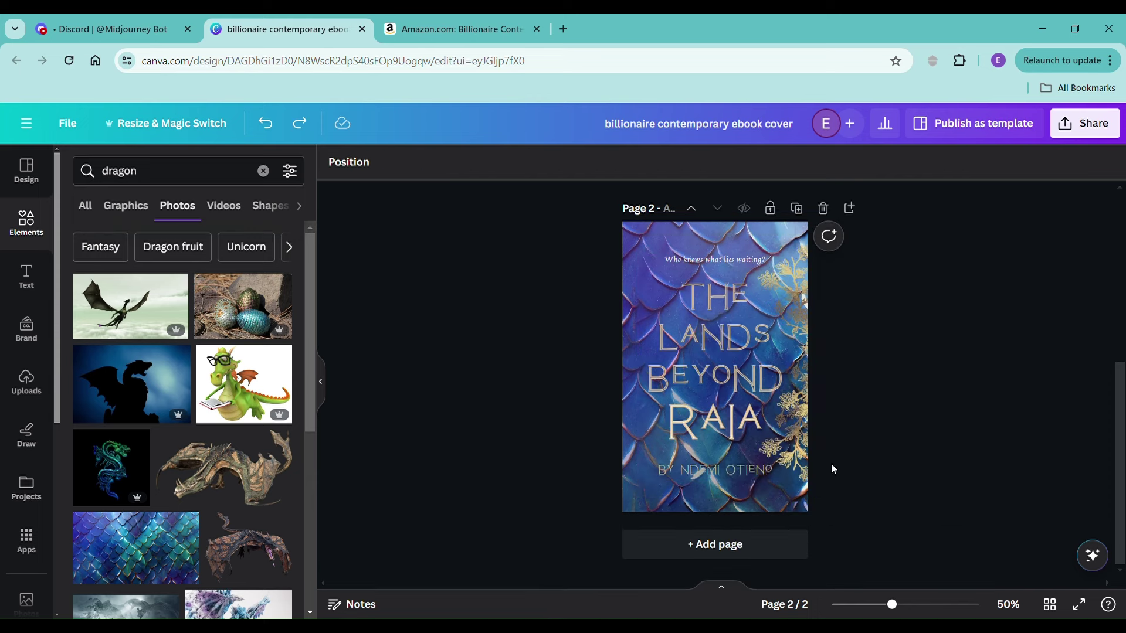
# Delete the remaining gold foliage on the cover's right edge, keeping the title text, and browse further dragon photos
pyautogui.moveTo(831, 463); pyautogui.dragTo(804, 274)
pyautogui.press('Delete')
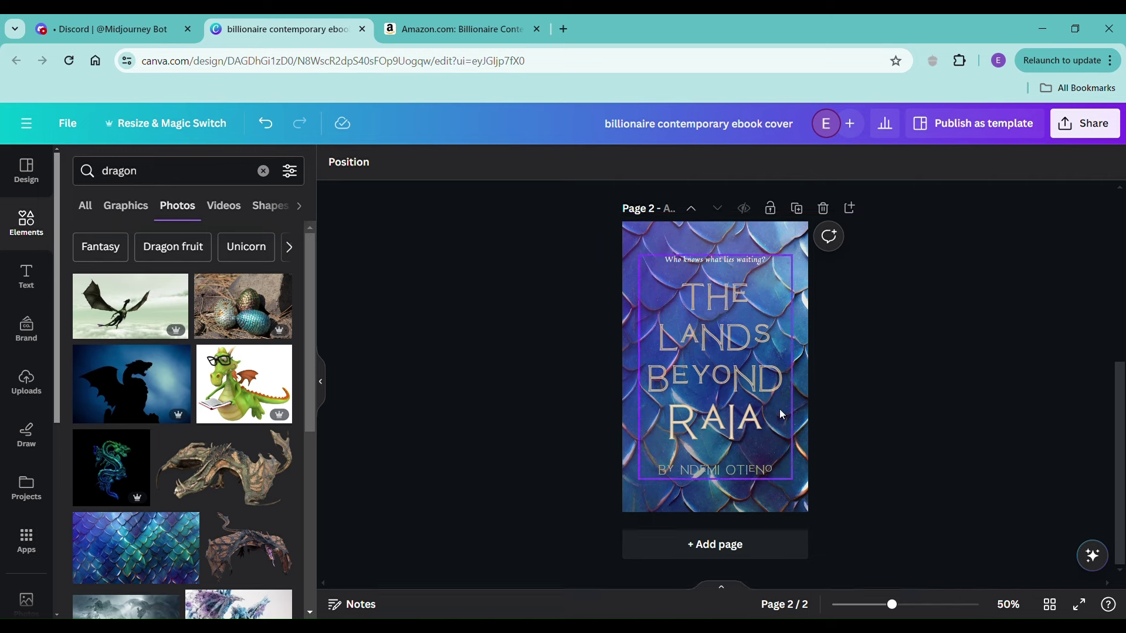
pyautogui.scroll(-5, 212, 545)
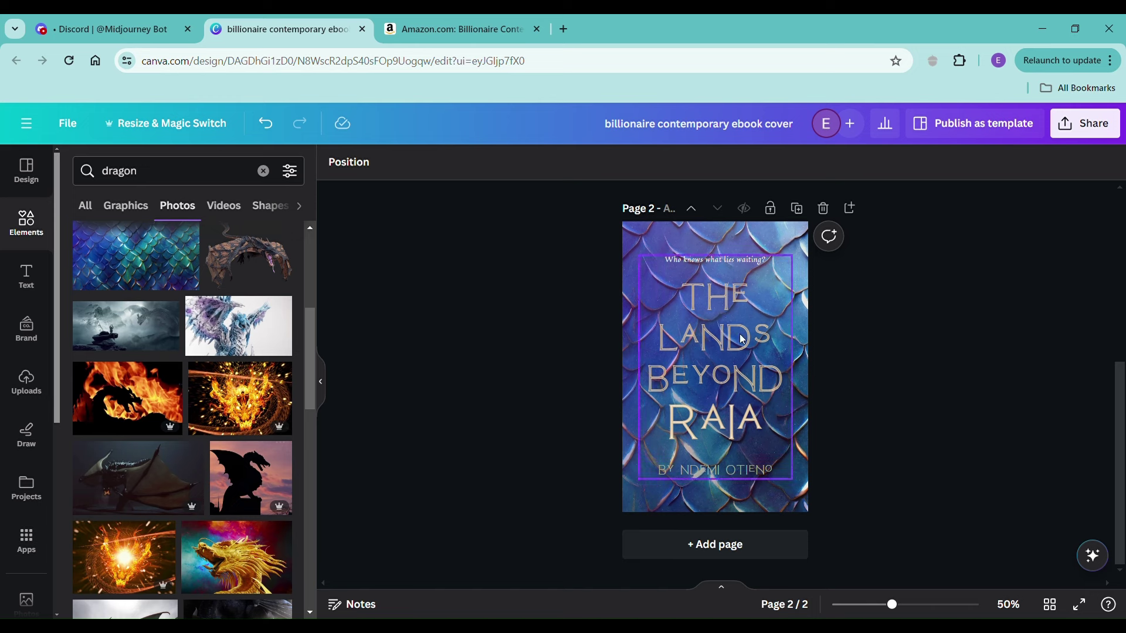
# Apply the Lift text effect to the title word "Raja" on the page 2 cover
pyautogui.click(750, 412)
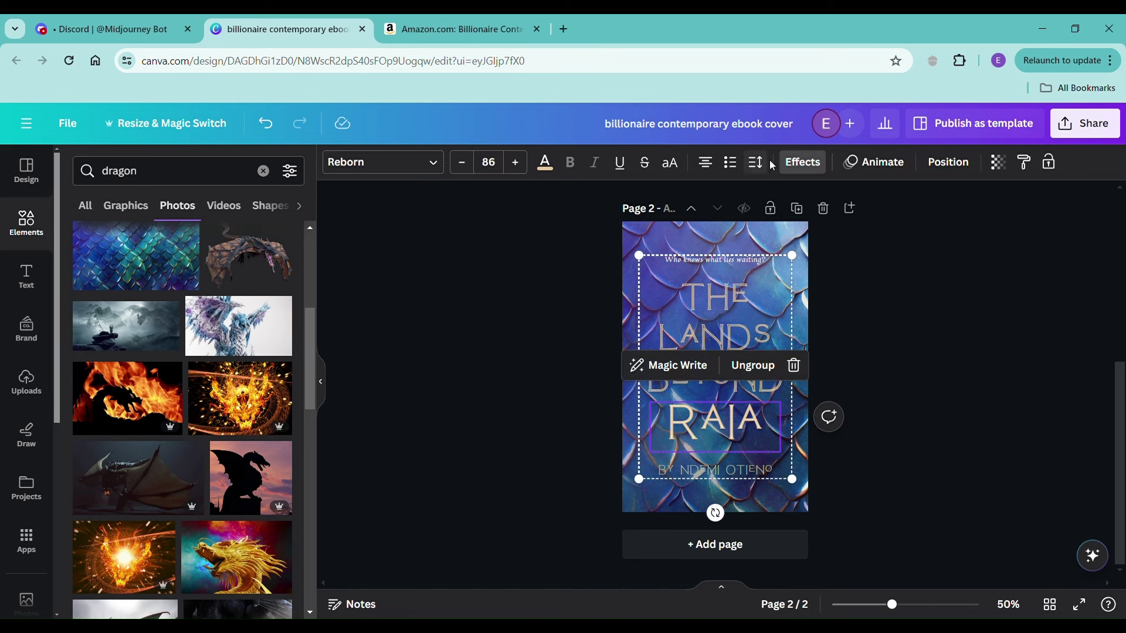
pyautogui.click(802, 162)
pyautogui.click(267, 279)
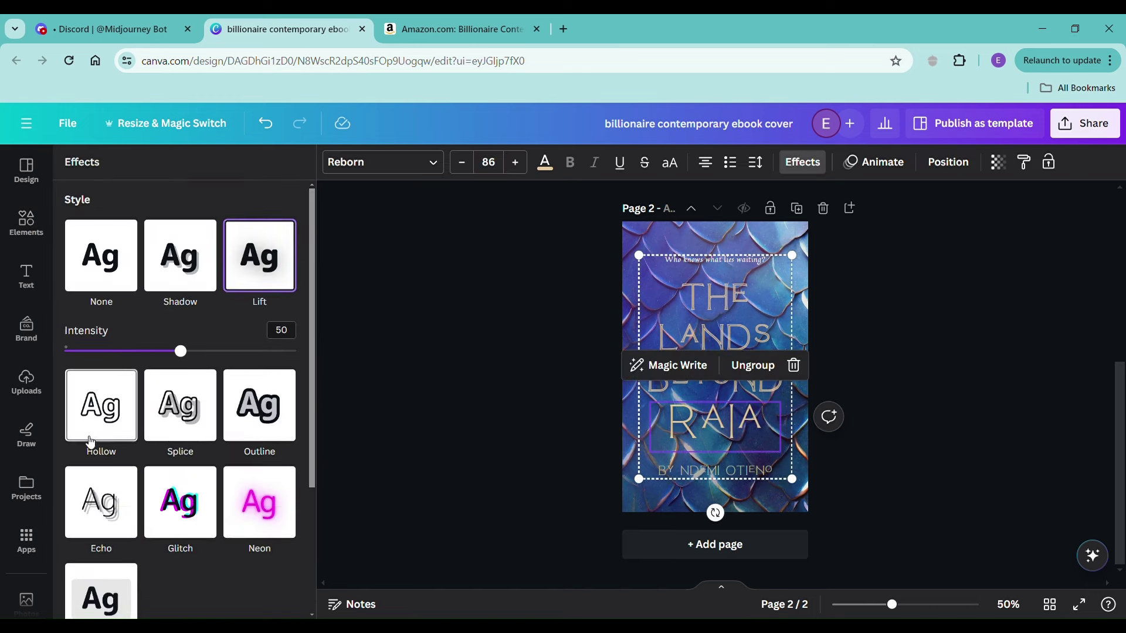
# Raise the Lift effect intensity to 100 for the title word "Raja" on the page 2 cover
pyautogui.moveTo(181, 353); pyautogui.dragTo(321, 352)
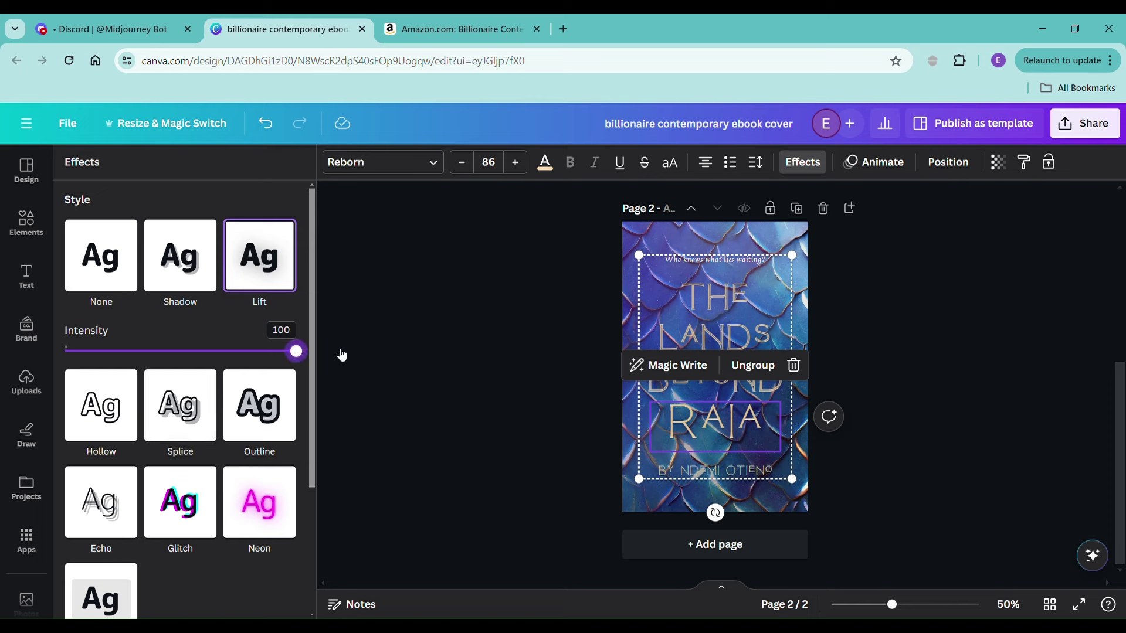
pyautogui.click(523, 446)
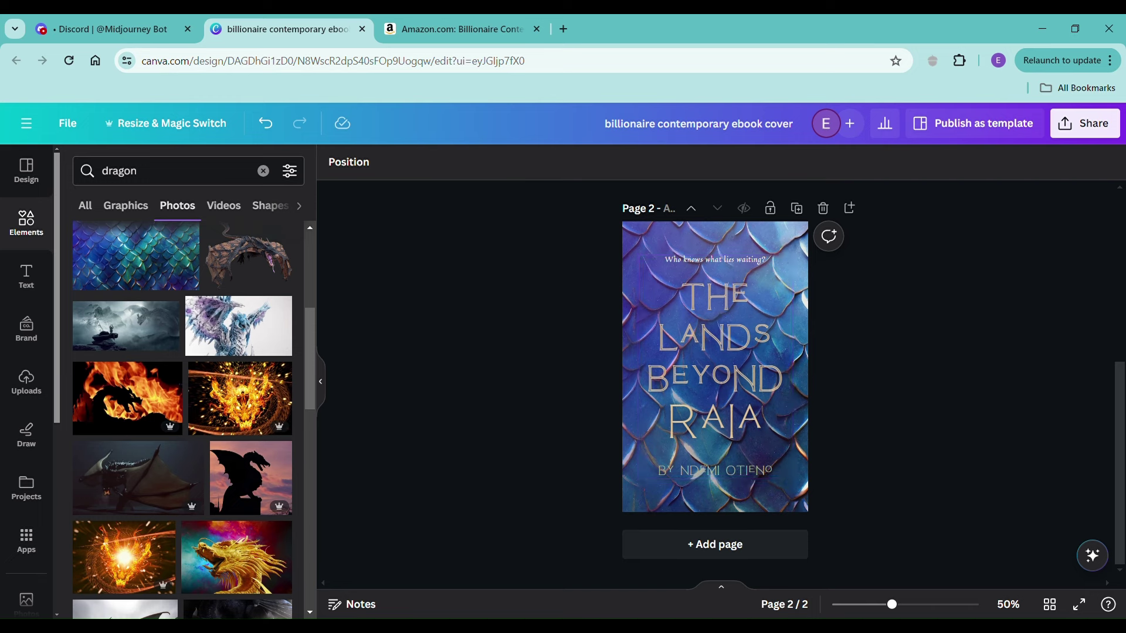
# Check the page 2 fantasy cover at a reduced size, and delete that page from the design
pyautogui.moveTo(892, 604); pyautogui.dragTo(858, 608)
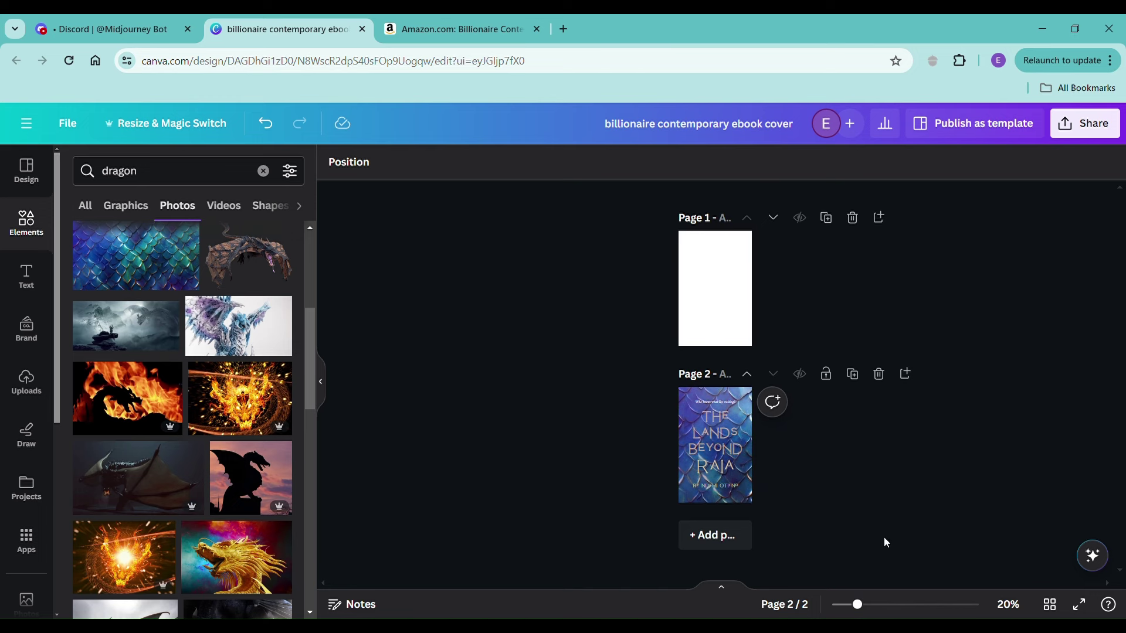
pyautogui.moveTo(857, 606); pyautogui.dragTo(896, 610)
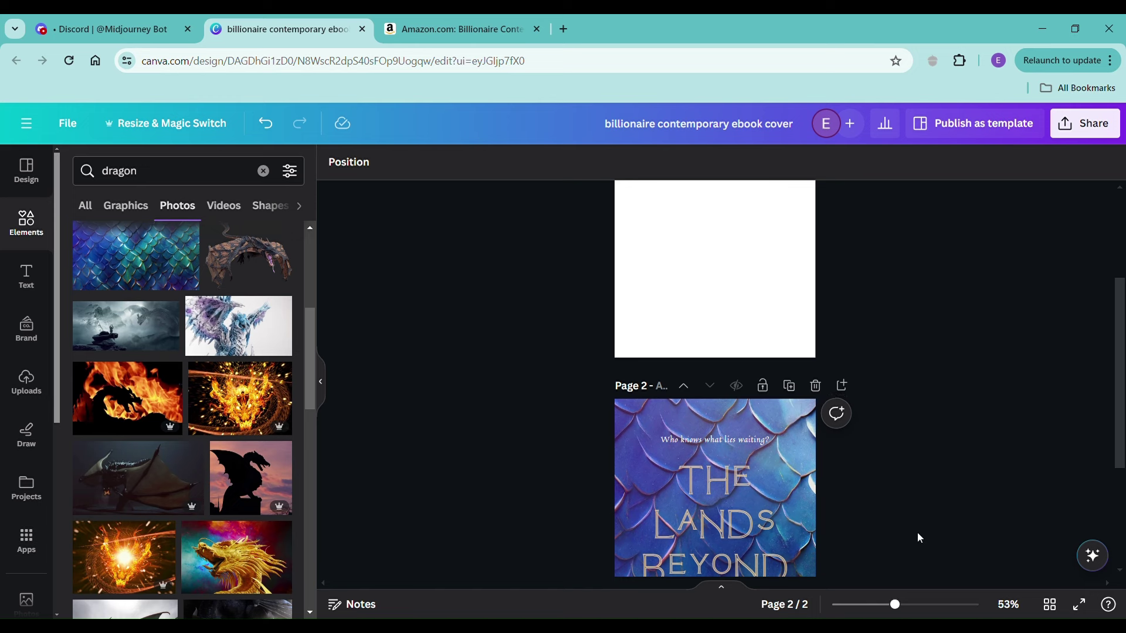
pyautogui.scroll(2, 950, 434)
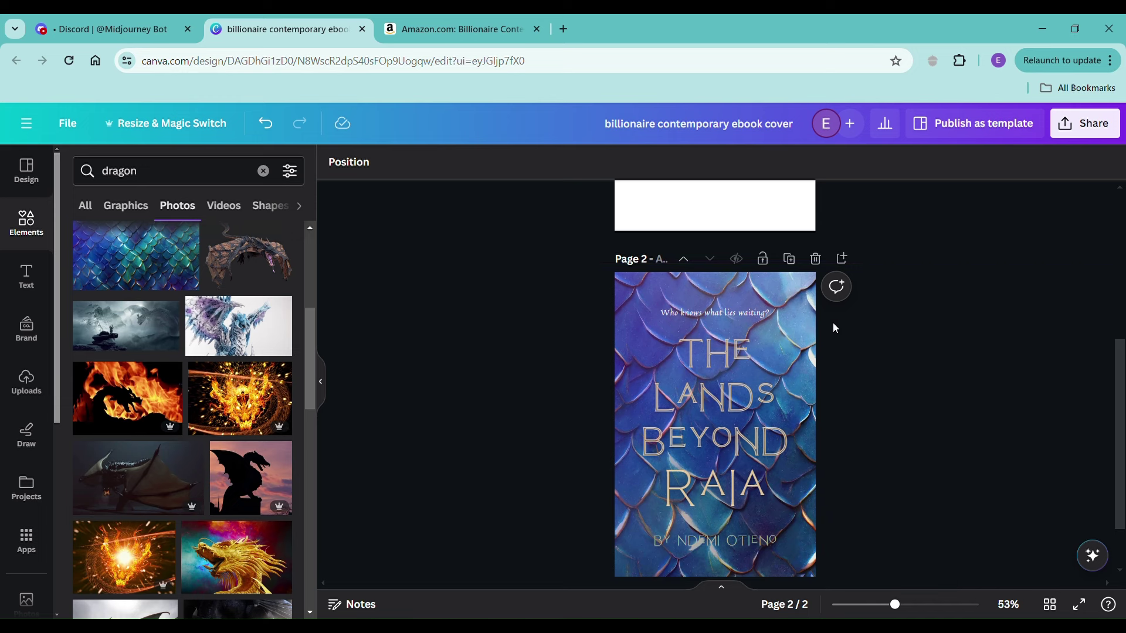
pyautogui.click(815, 259)
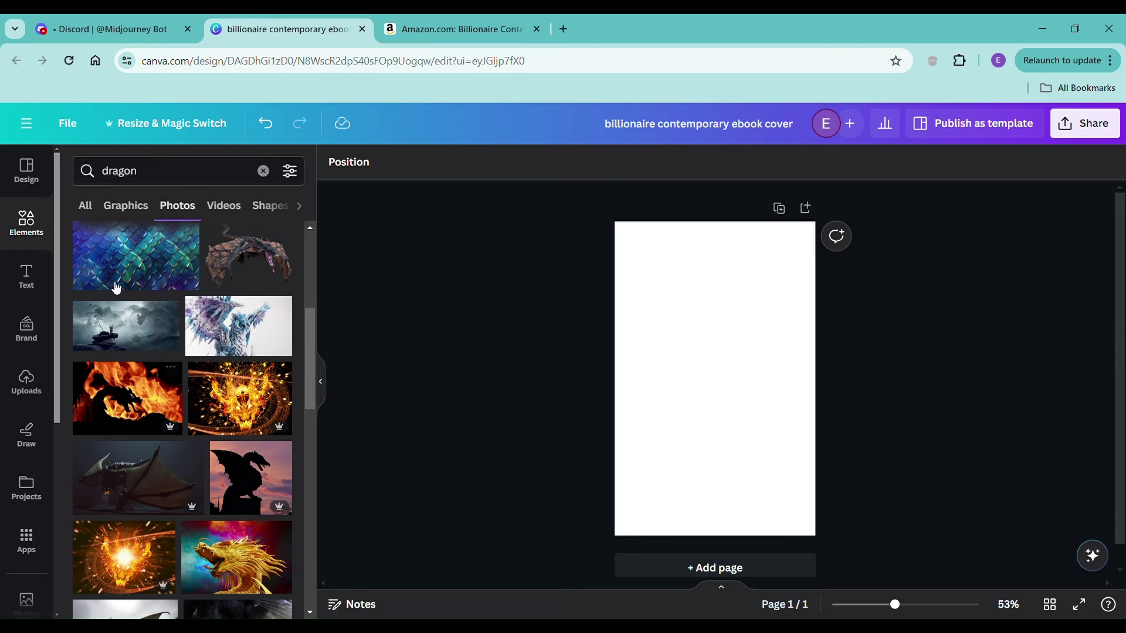
# Switch to the Midjourney Bot chat in Discord and copy the prompt "attractive man, suit, shirt unbuttoned, full body"
pyautogui.click(106, 28)
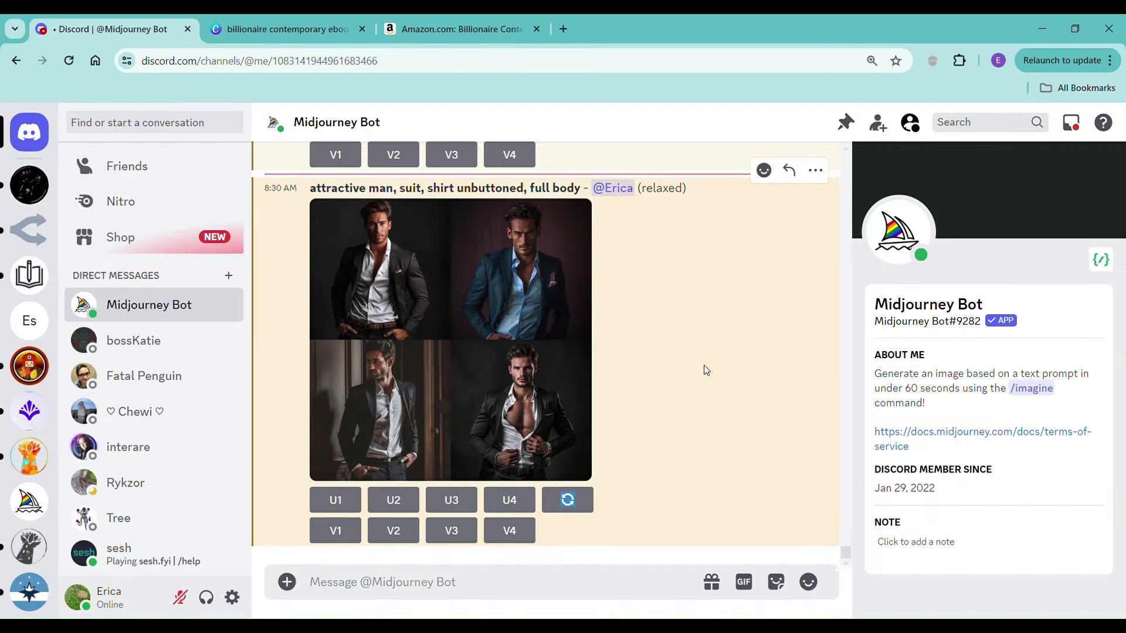
pyautogui.scroll(6, 704, 370)
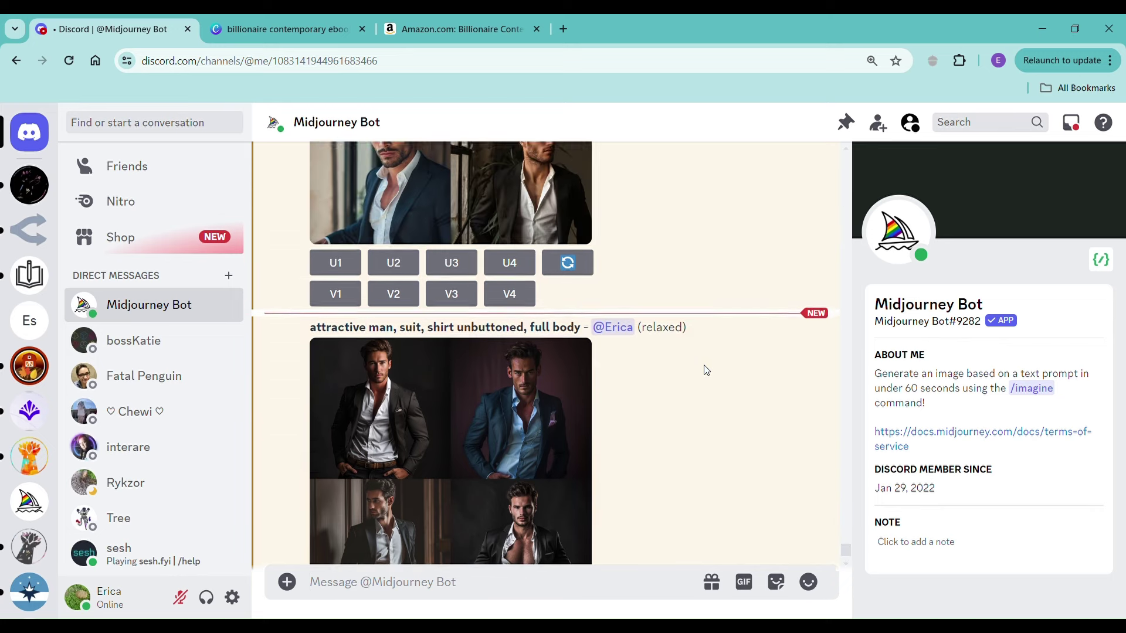
pyautogui.scroll(-6, 703, 370)
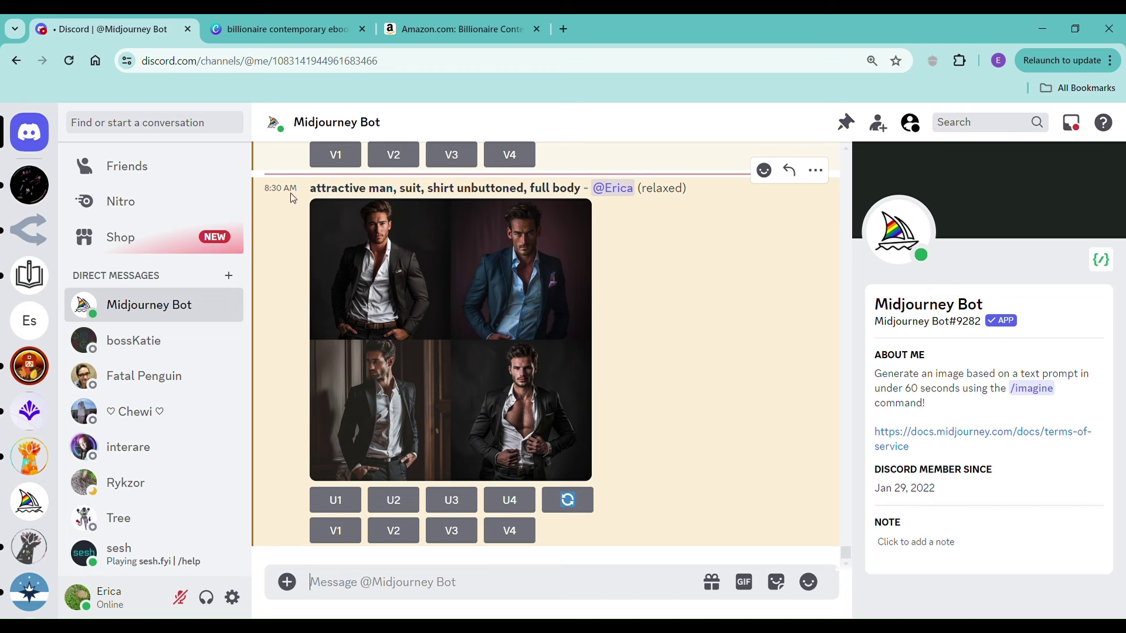
pyautogui.moveTo(336, 191); pyautogui.dragTo(588, 197)
pyautogui.hotkey('ctrl', 'c')
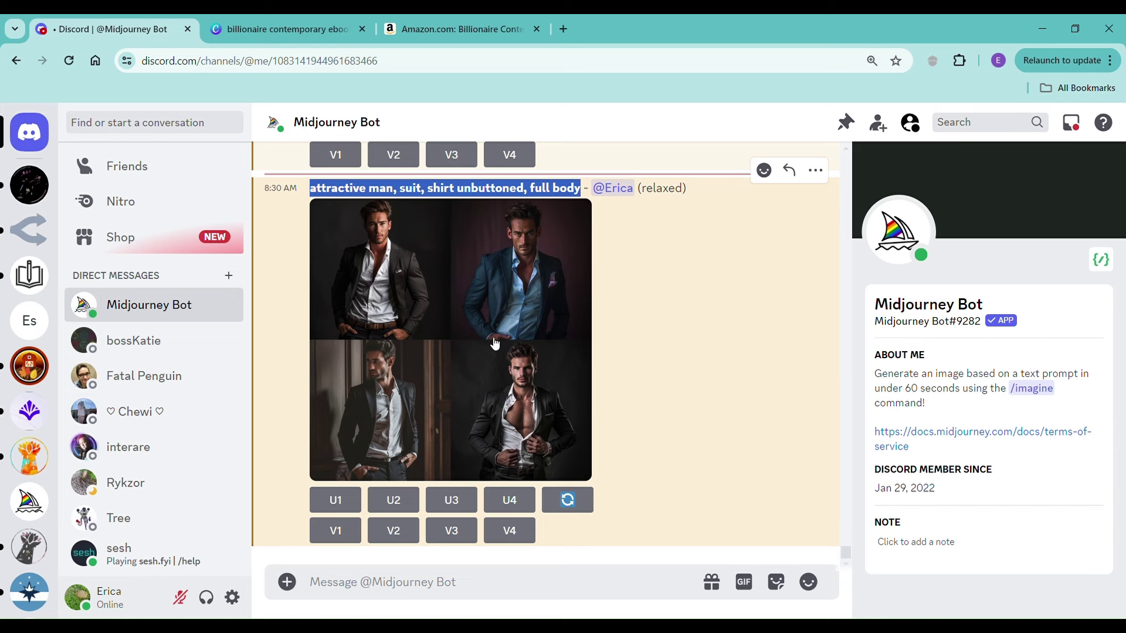
# Try to generate images with /imagine using the copied prompt extended with ", darkness around him"
pyautogui.click(406, 584)
pyautogui.write('/')
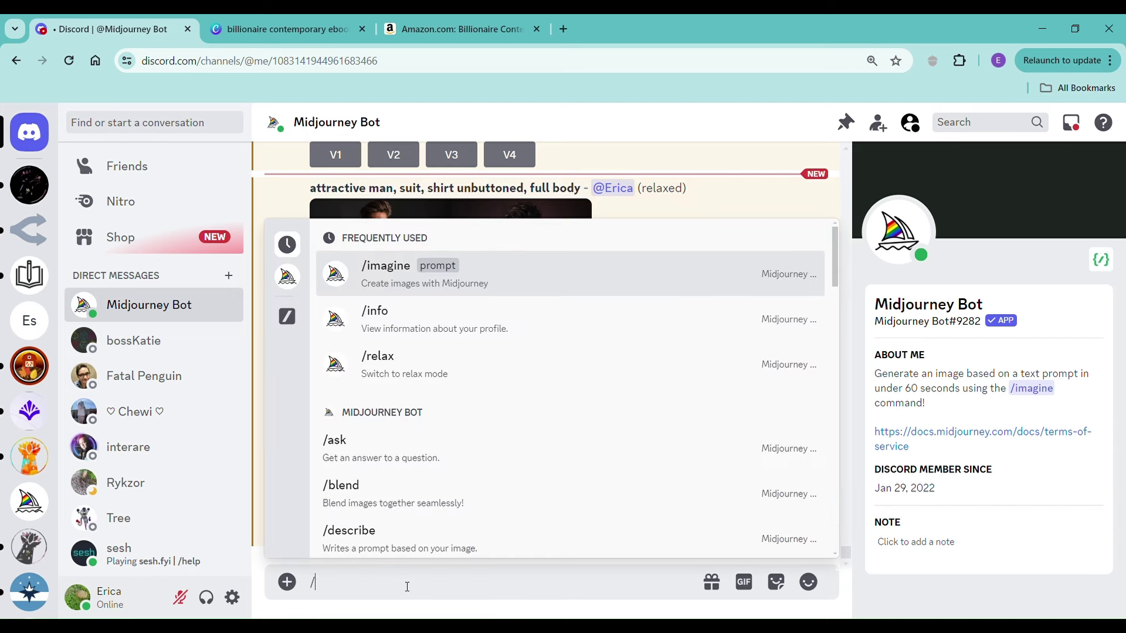
pyautogui.click(488, 284)
pyautogui.hotkey('ctrl', 'v')
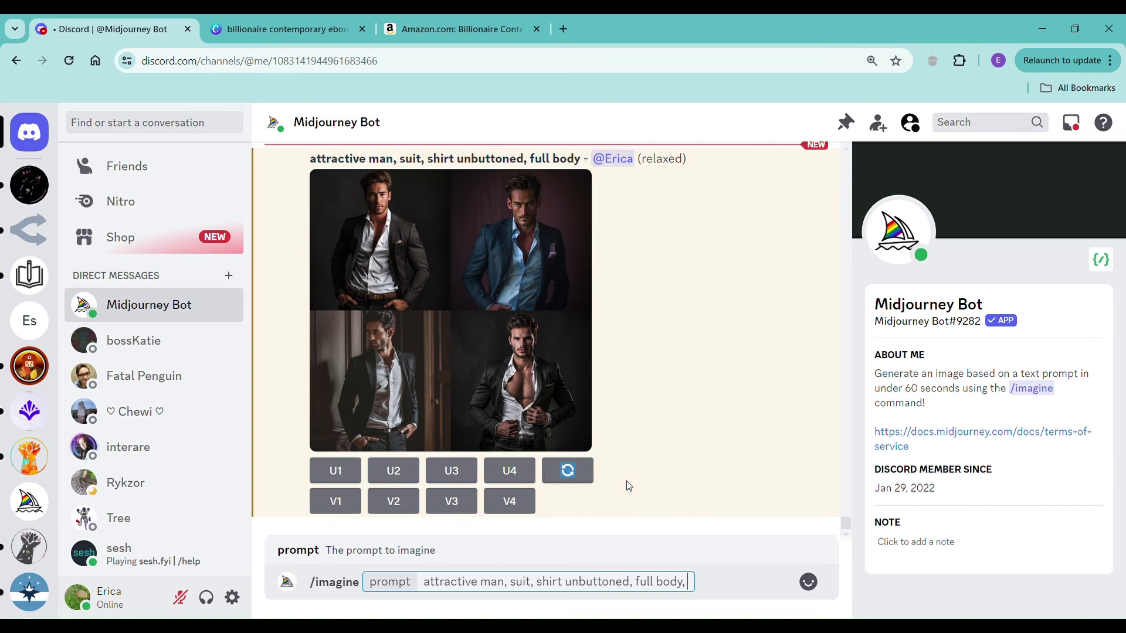
pyautogui.write(', darkness around him')
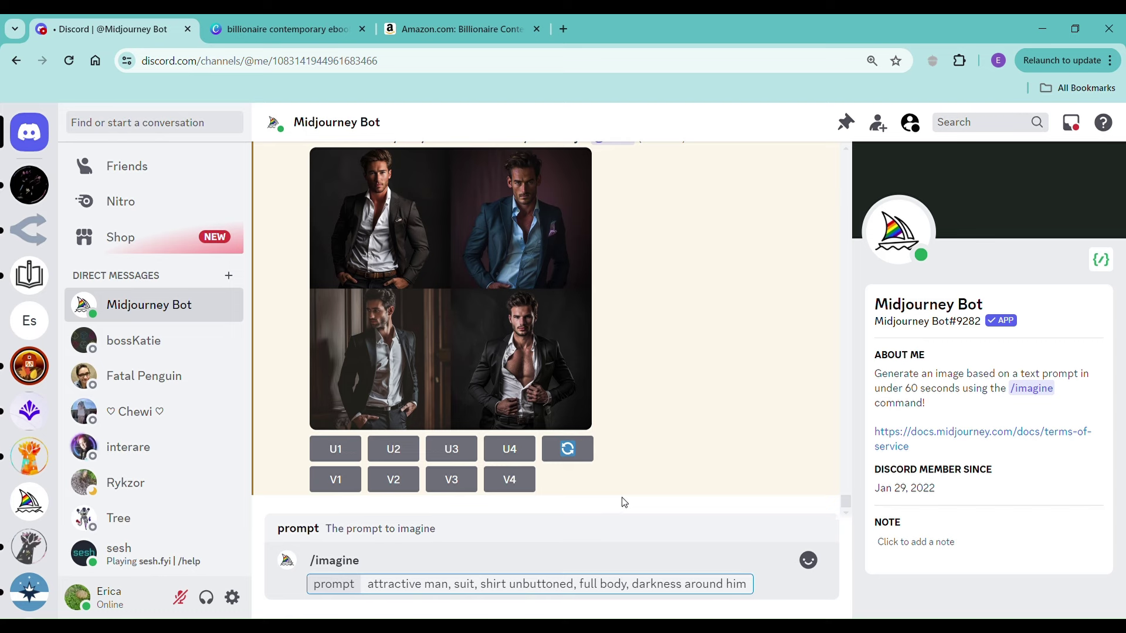
pyautogui.press('Return')
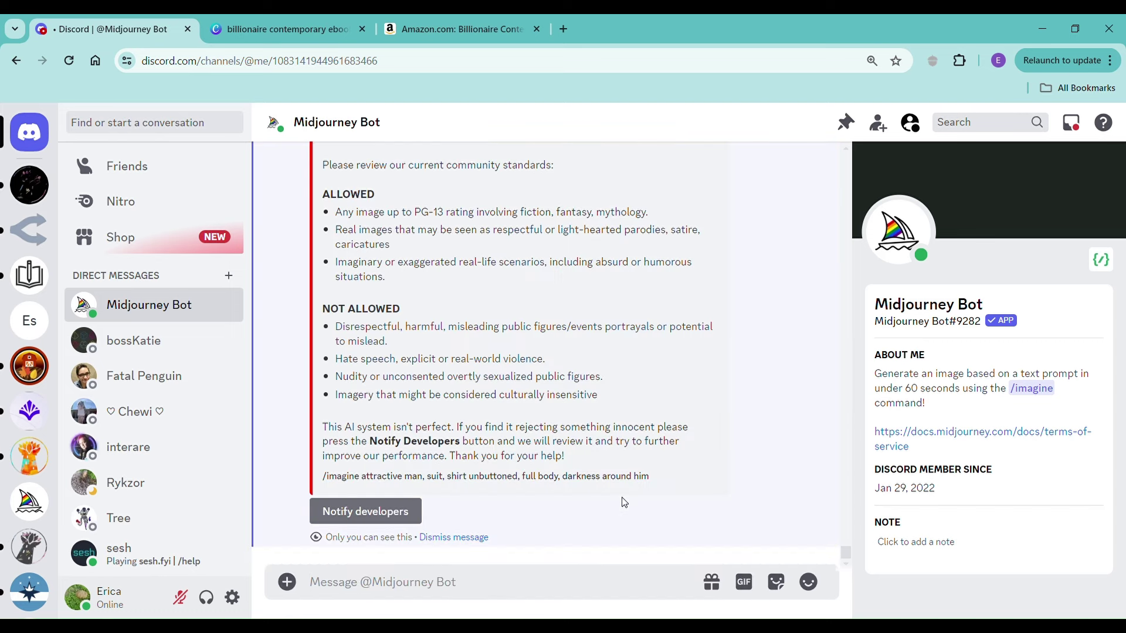
# Review the bot's reply to the prompt, notify the developers about it and submit the complaint
pyautogui.scroll(3, 693, 301)
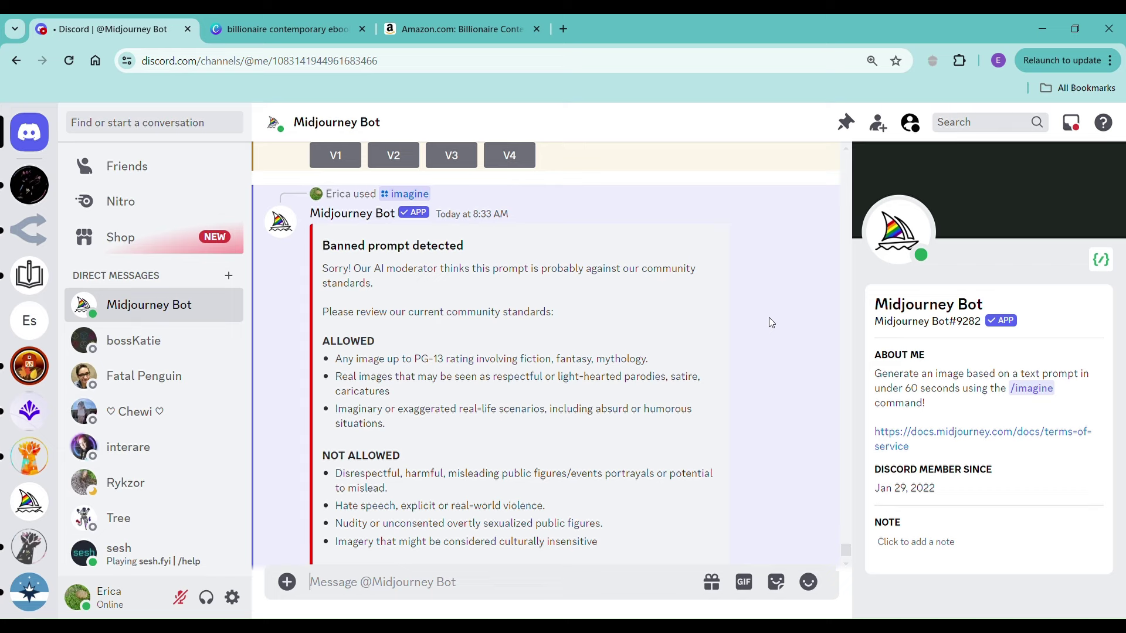
pyautogui.scroll(7, 769, 318)
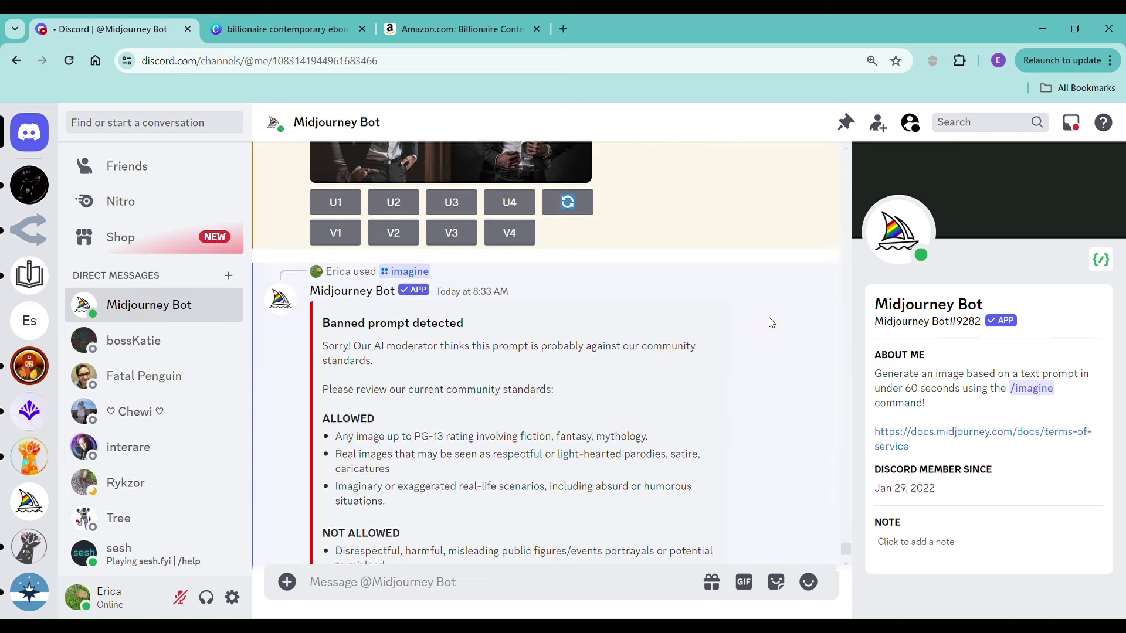
pyautogui.scroll(-5, 771, 322)
pyautogui.scroll(5, 771, 322)
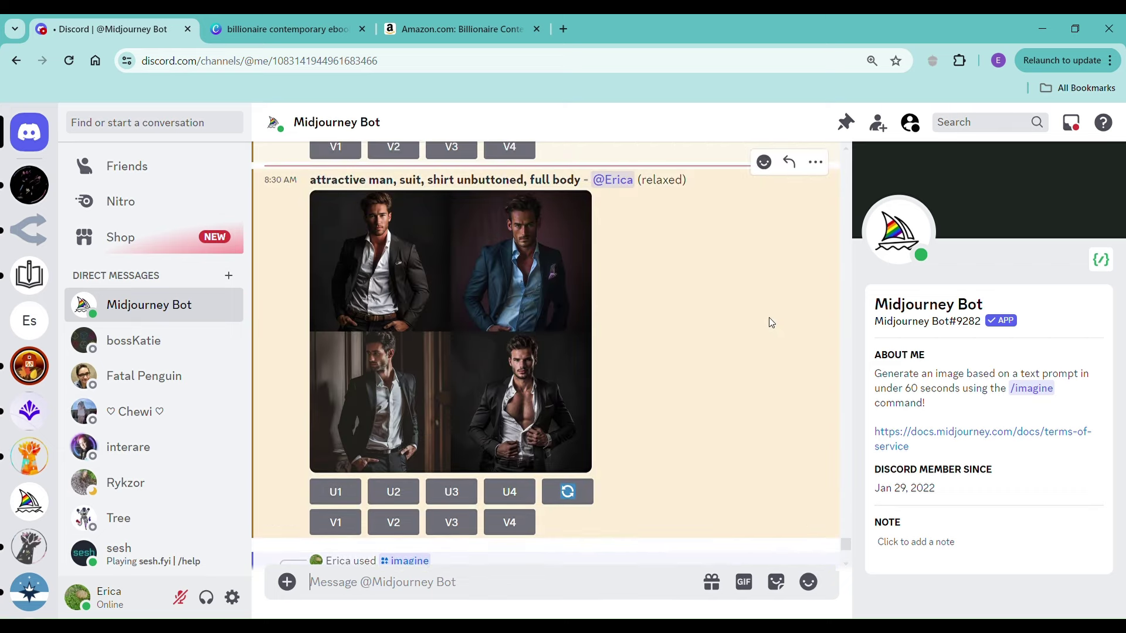
pyautogui.scroll(-5, 771, 323)
pyautogui.scroll(-3, 771, 322)
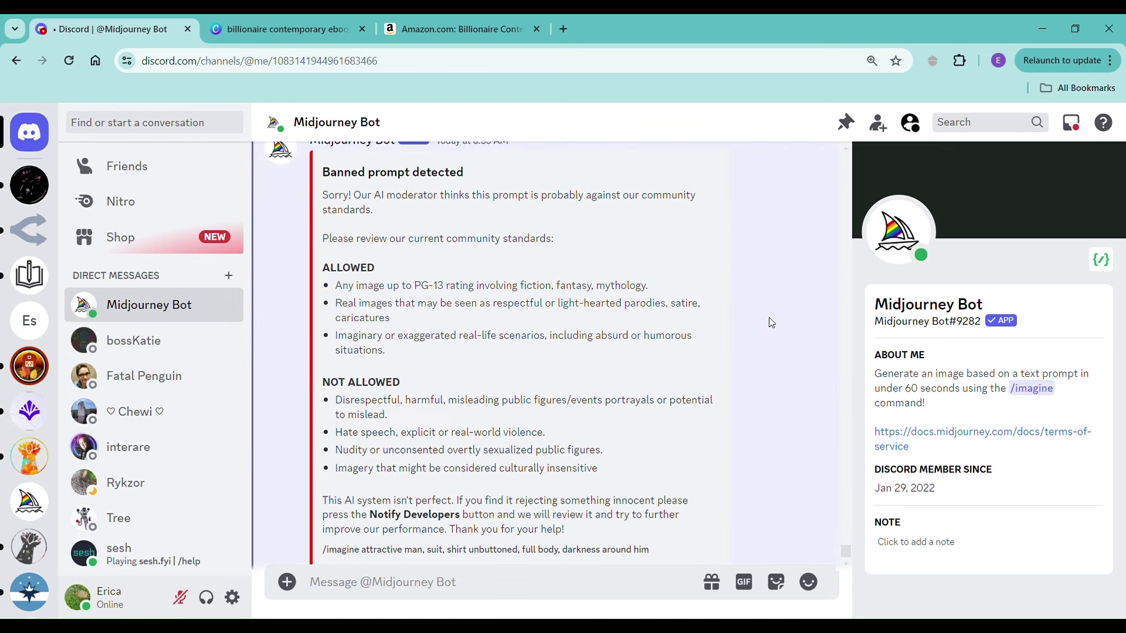
pyautogui.scroll(-2, 771, 323)
pyautogui.click(360, 499)
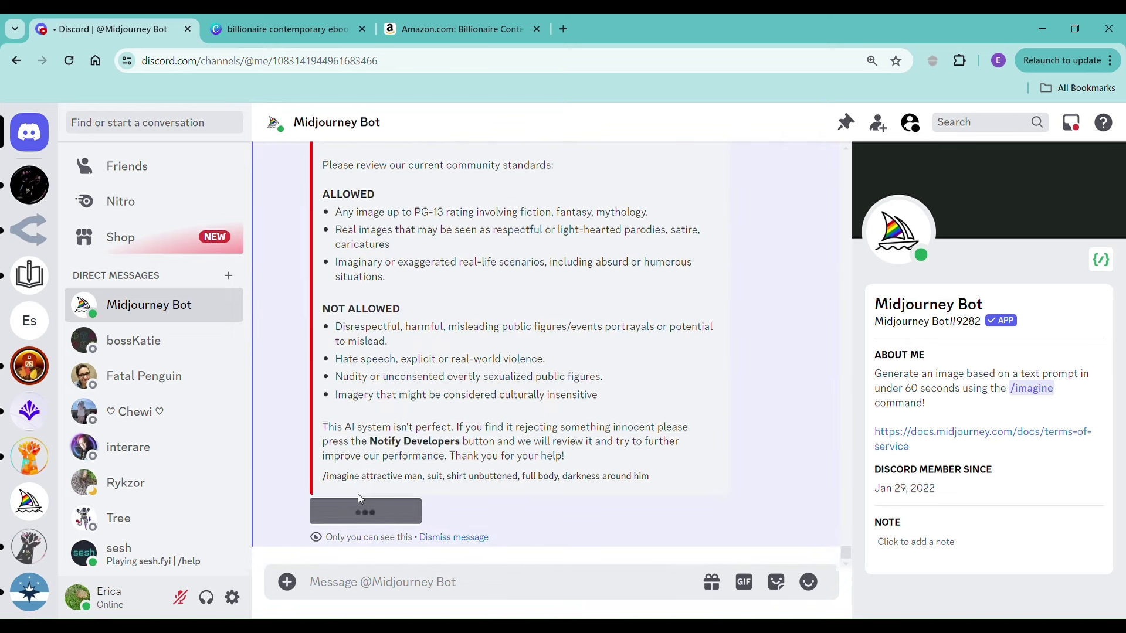
pyautogui.click(326, 520)
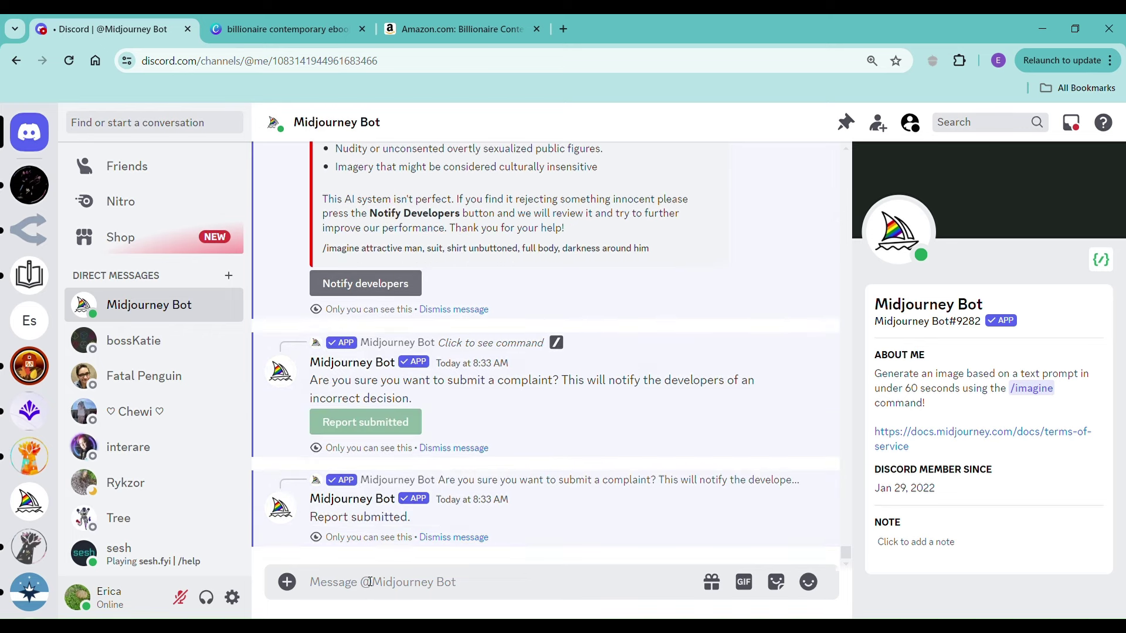
# Generate images with /imagine using the prompt "attractive man, suit, no shirt, full body"
pyautogui.write('/')
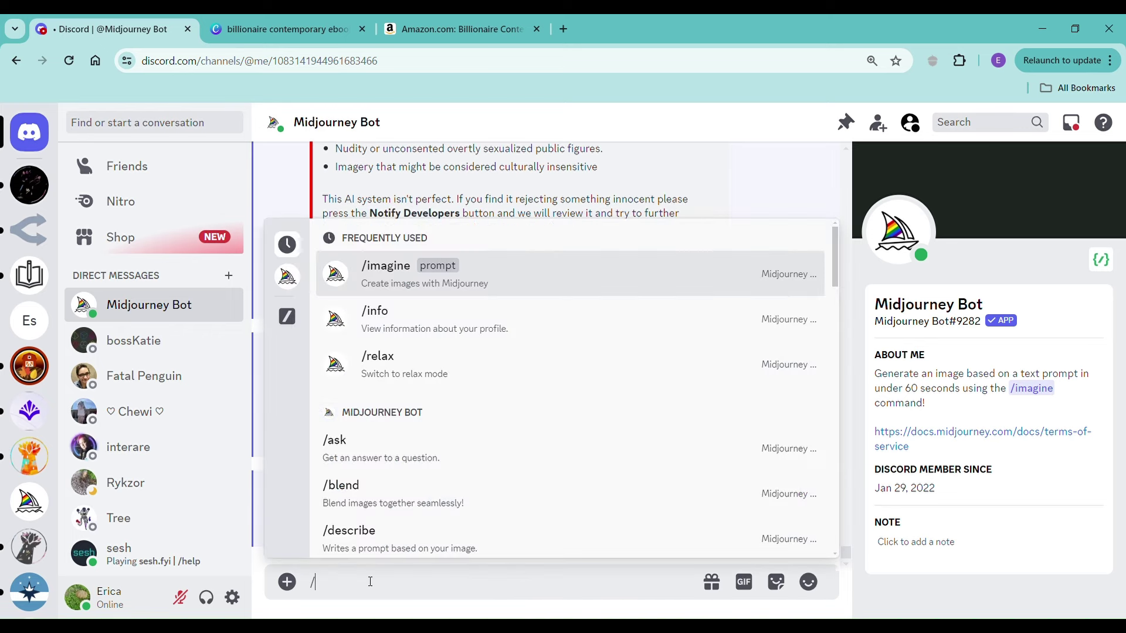
pyautogui.click(394, 286)
pyautogui.hotkey('ctrl', 'v')
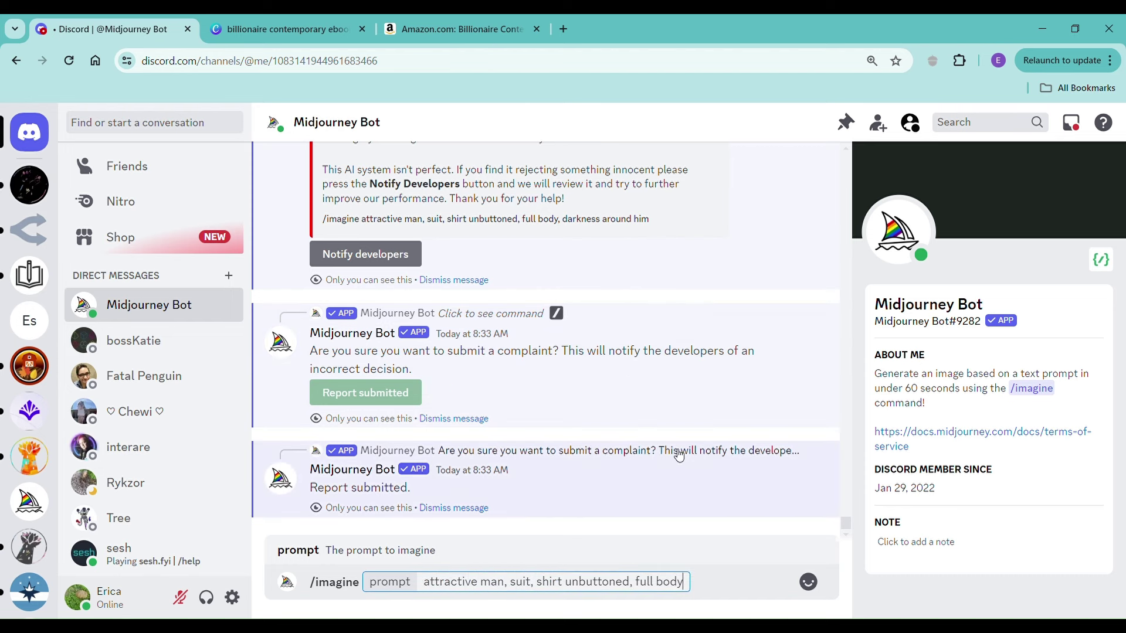
pyautogui.moveTo(536, 584); pyautogui.dragTo(633, 587)
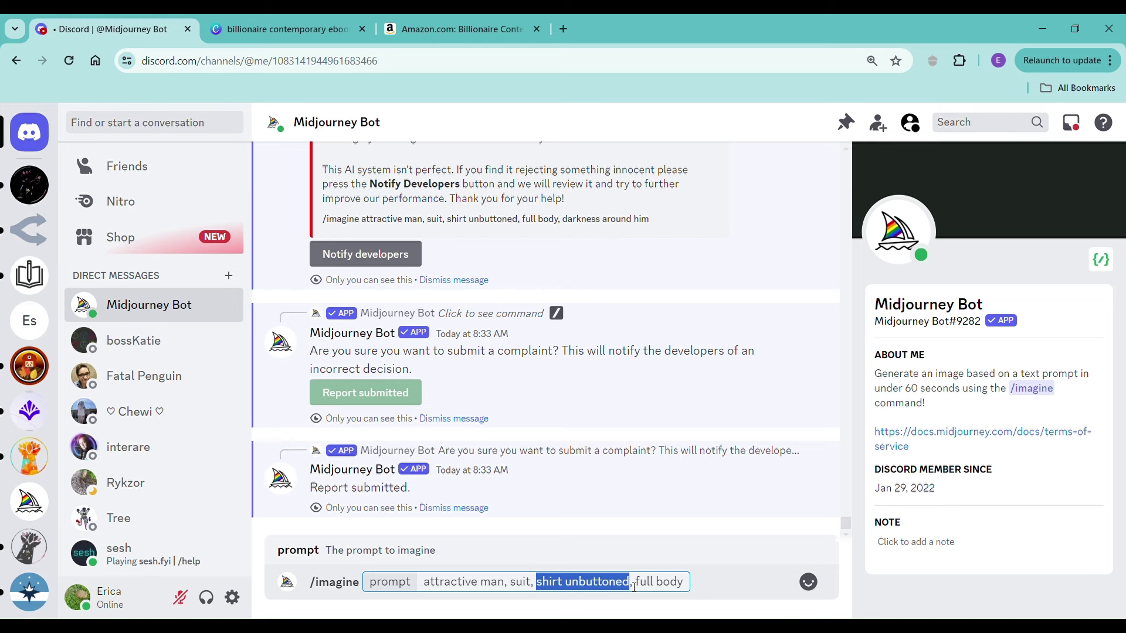
pyautogui.write('no shirt')
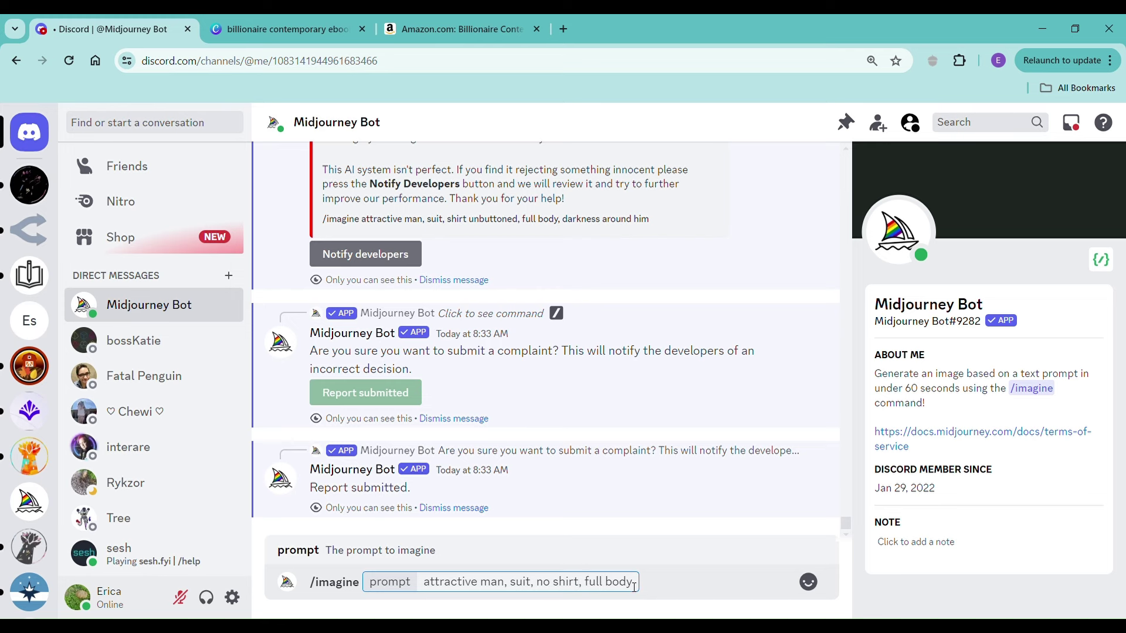
pyautogui.click(703, 592)
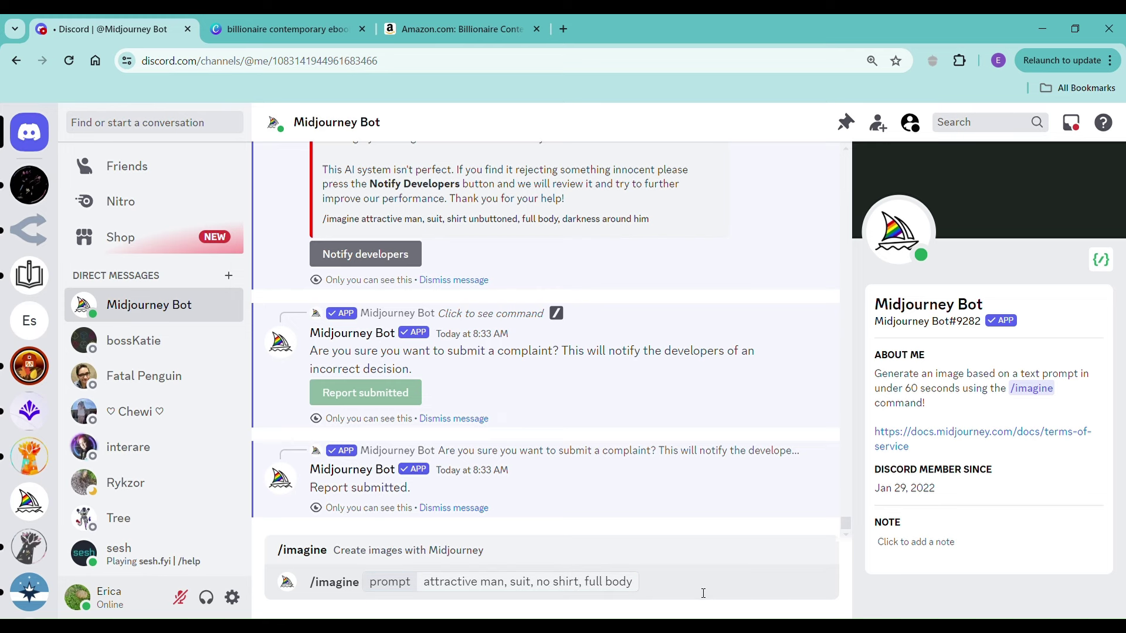
pyautogui.press('Return')
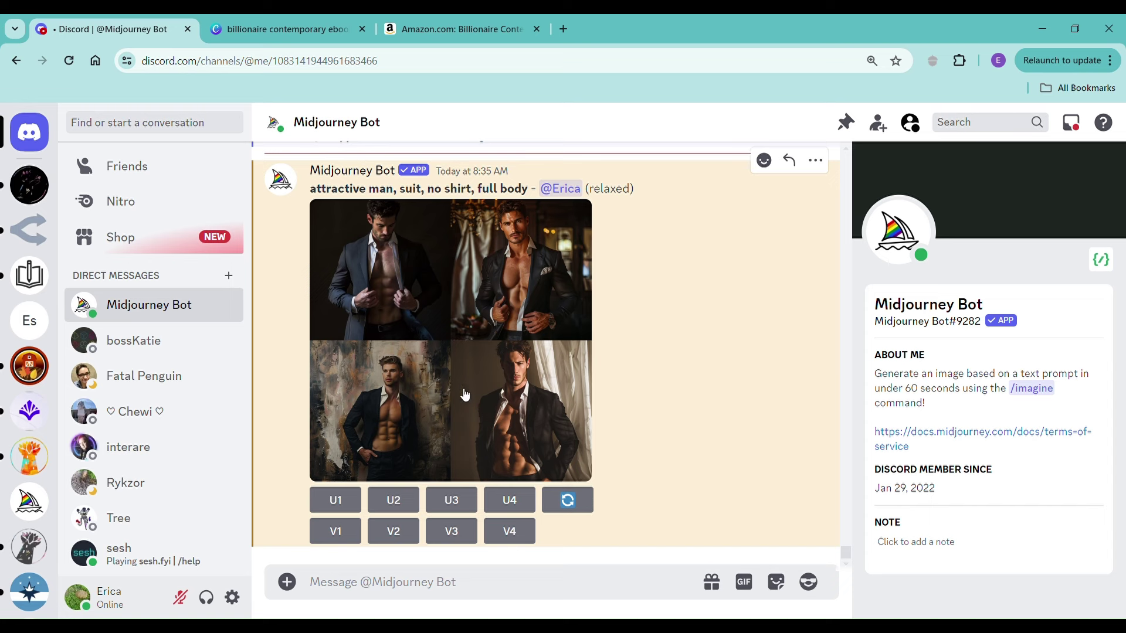
# Upscale the fourth image of the no-shirt set and extend the upscaled picture downward
pyautogui.click(526, 500)
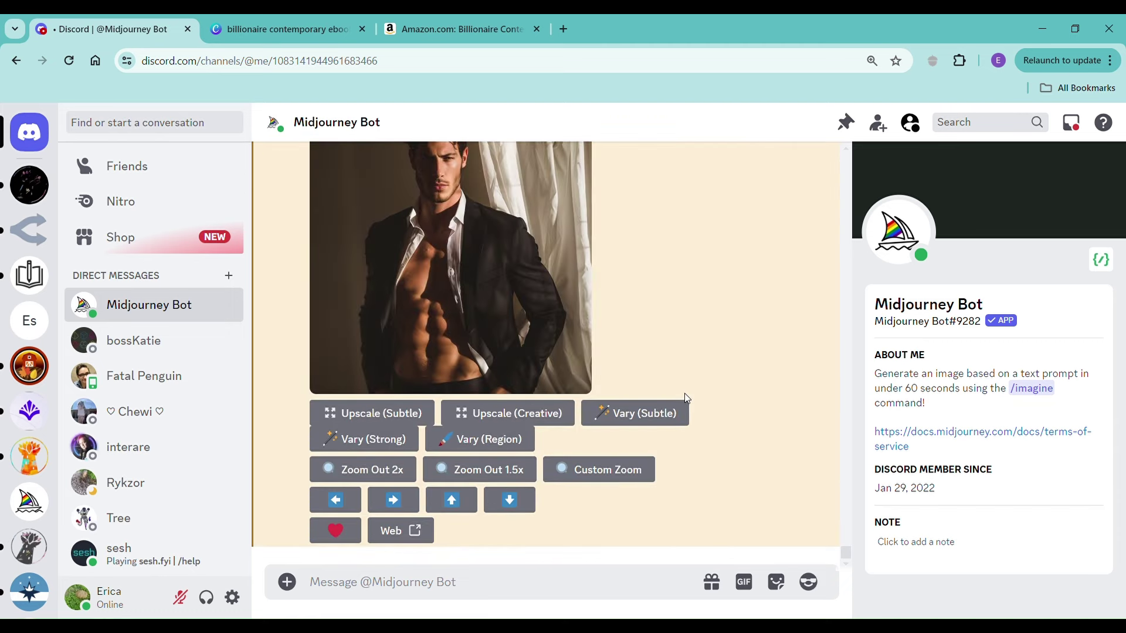
pyautogui.scroll(2, 688, 399)
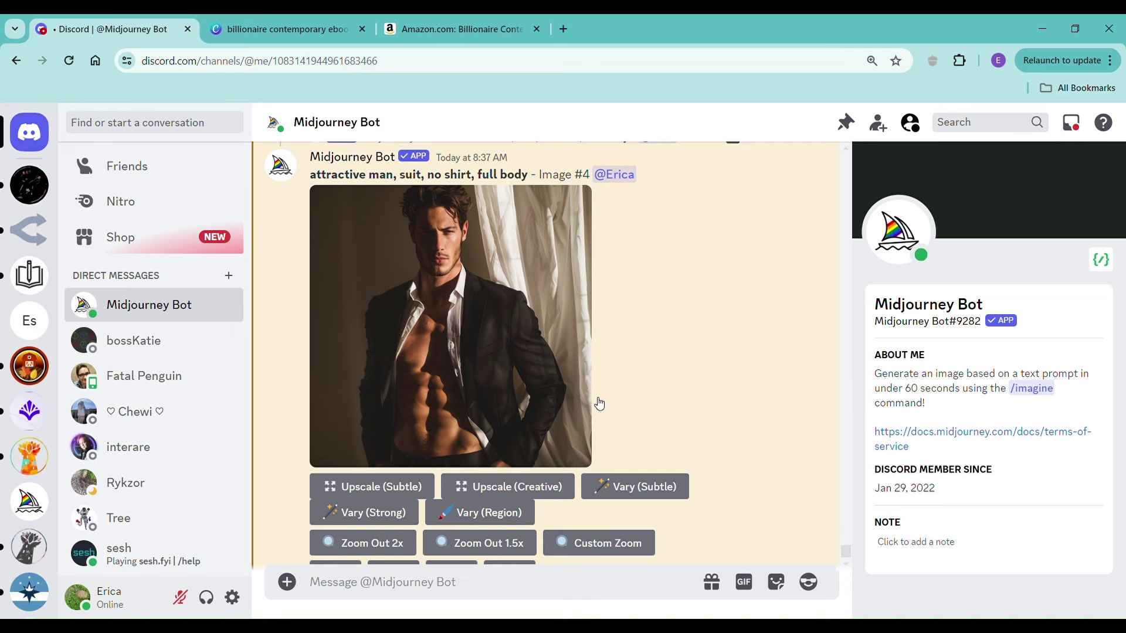
pyautogui.scroll(-2, 610, 399)
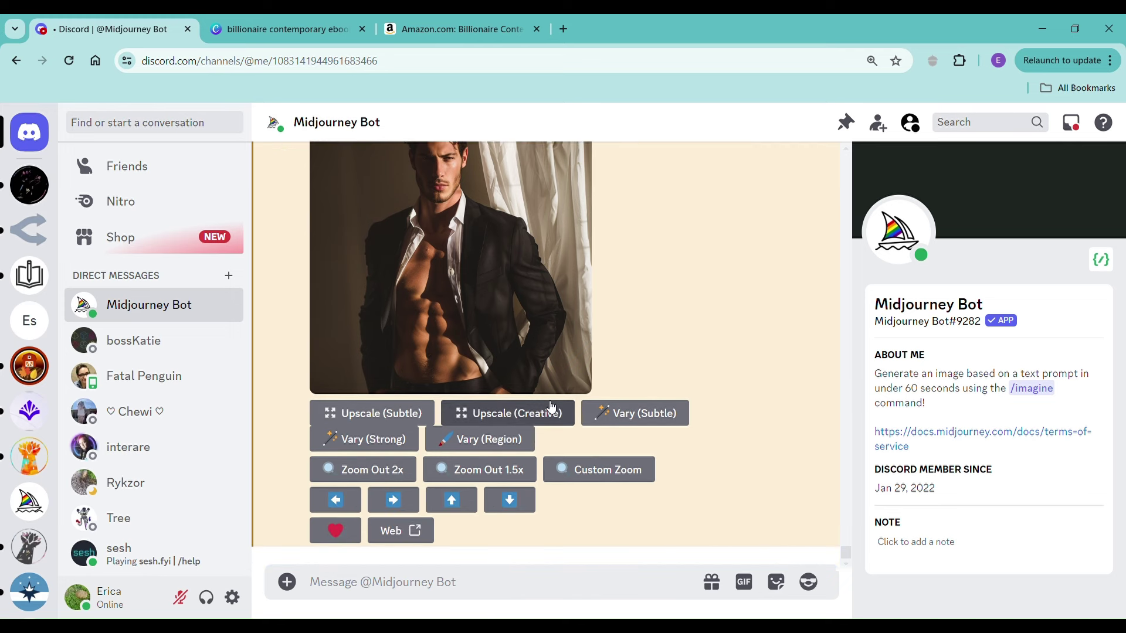
pyautogui.click(510, 501)
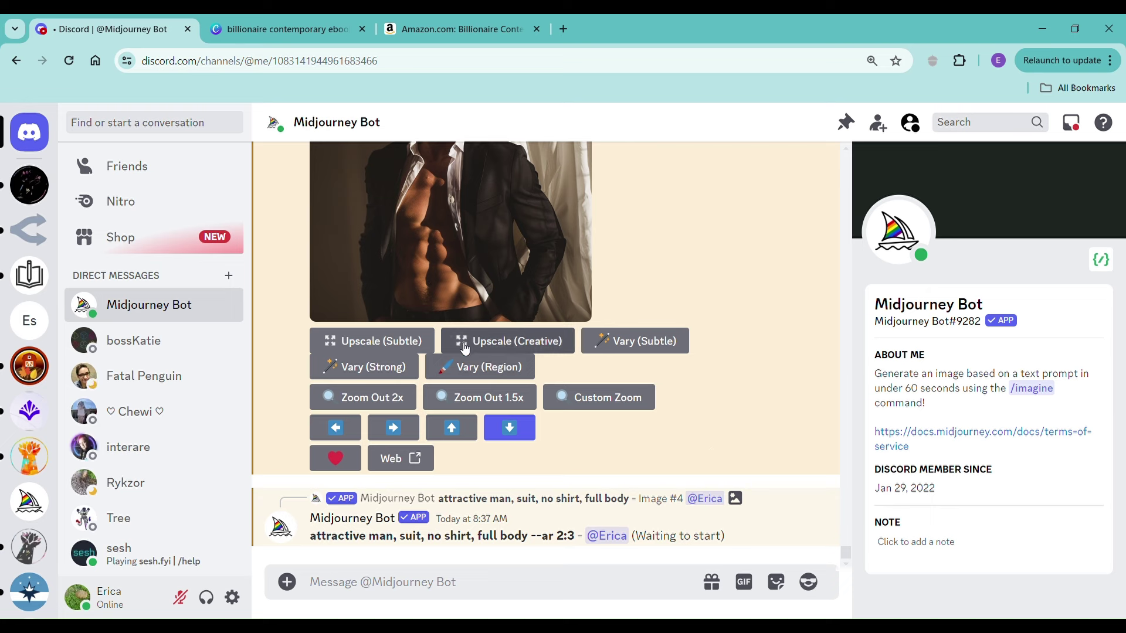
# Compare the upscaled man image with the billionaire romance covers on Amazon, and return to the blank Canva cover design
pyautogui.click(432, 29)
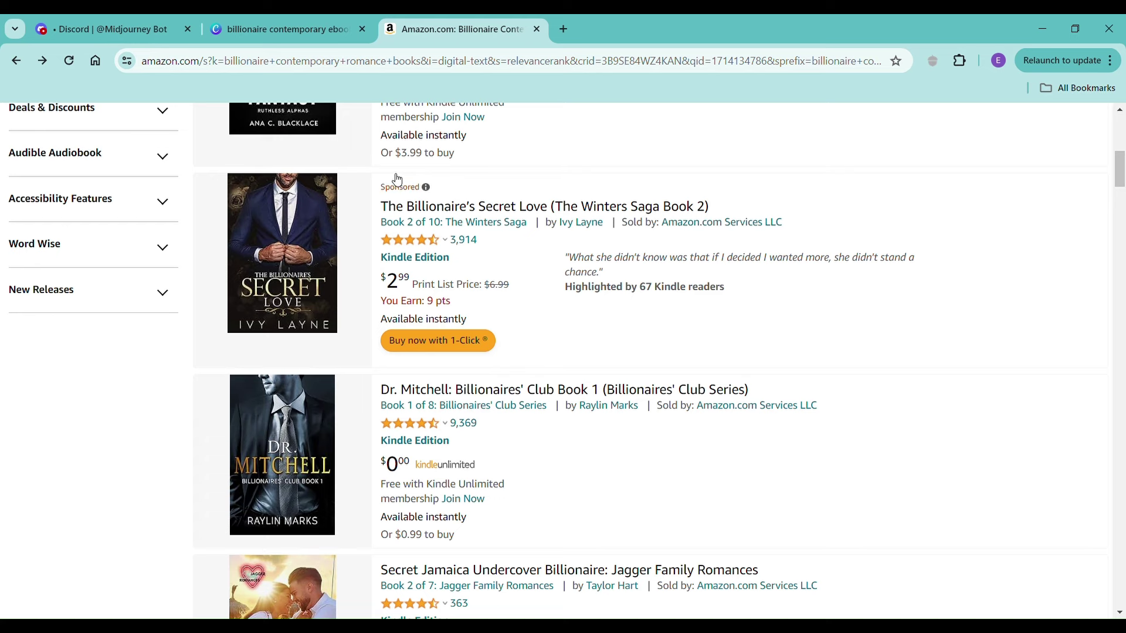
pyautogui.click(305, 33)
pyautogui.click(141, 28)
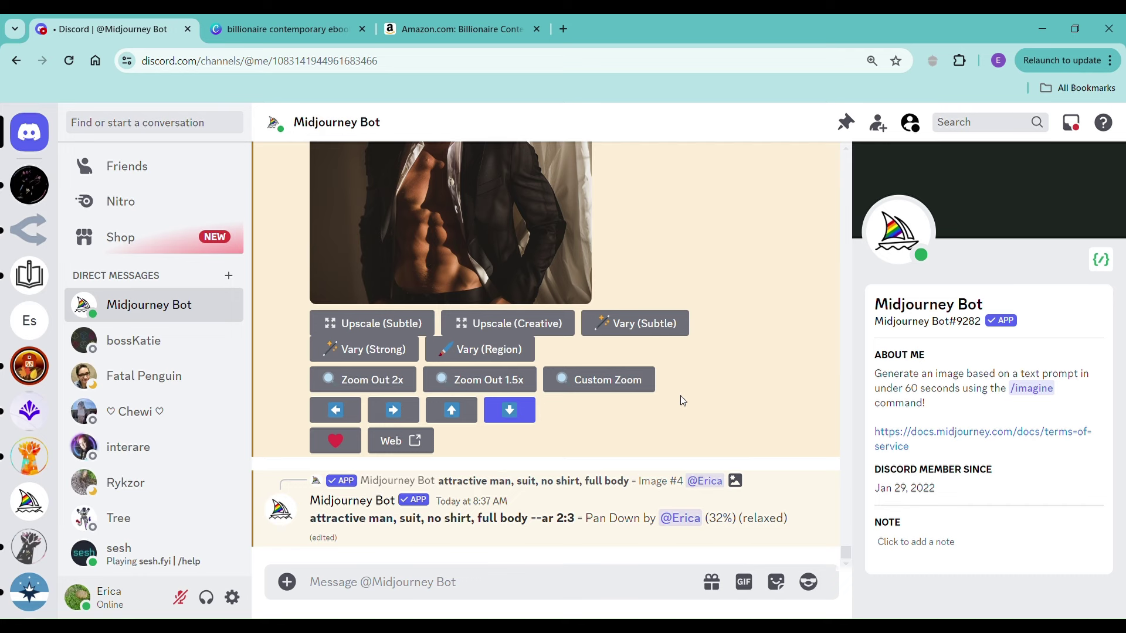
pyautogui.scroll(3, 681, 397)
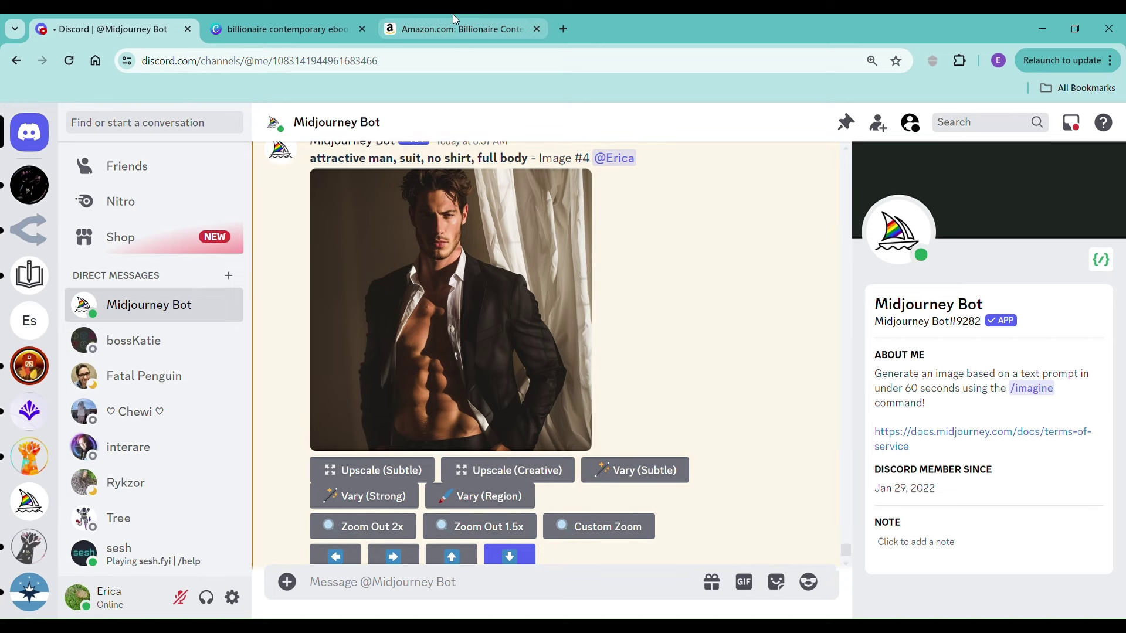
pyautogui.click(441, 31)
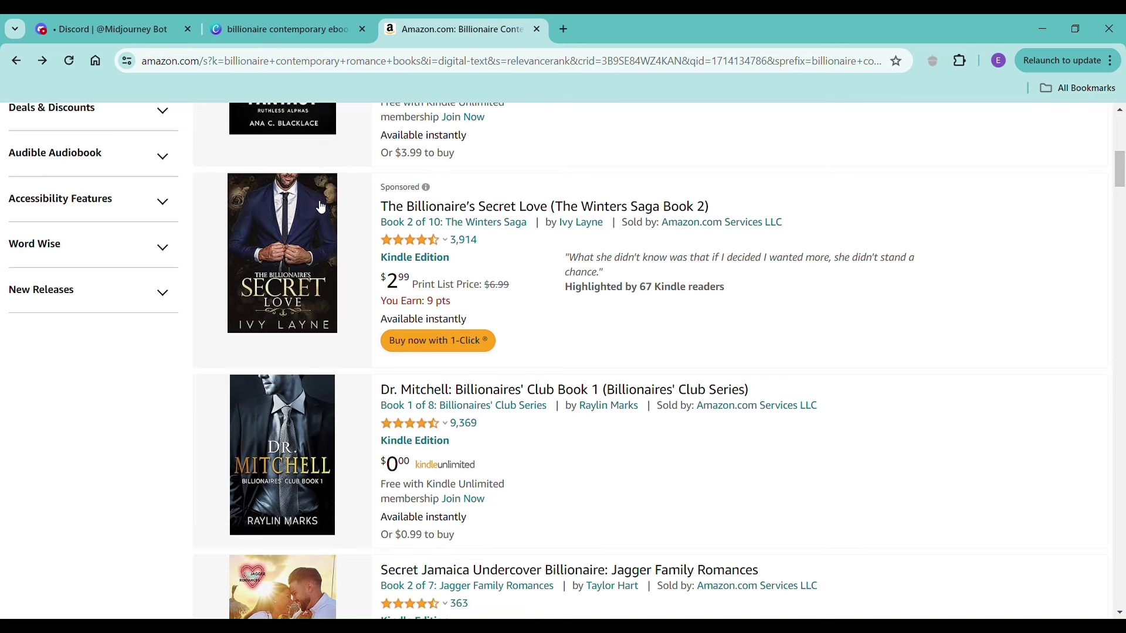
pyautogui.click(310, 35)
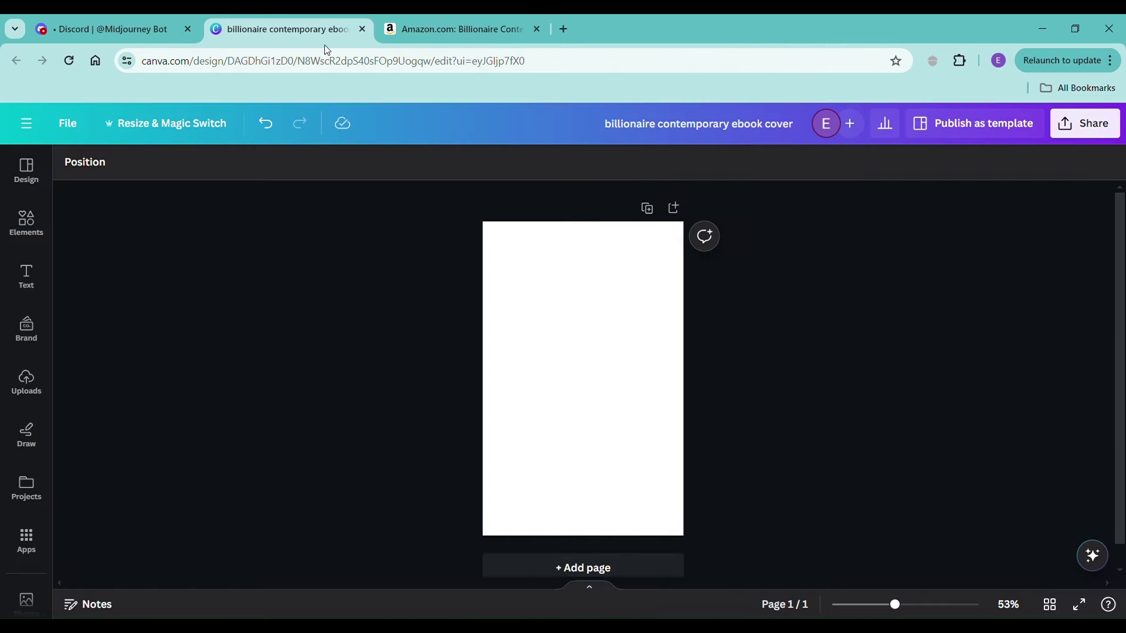
# Switch to the Midjourney chat in Discord and upscale the first image of the panned-down 2:3 set
pyautogui.hotkey('ctrl', 'shift', 'Tab')
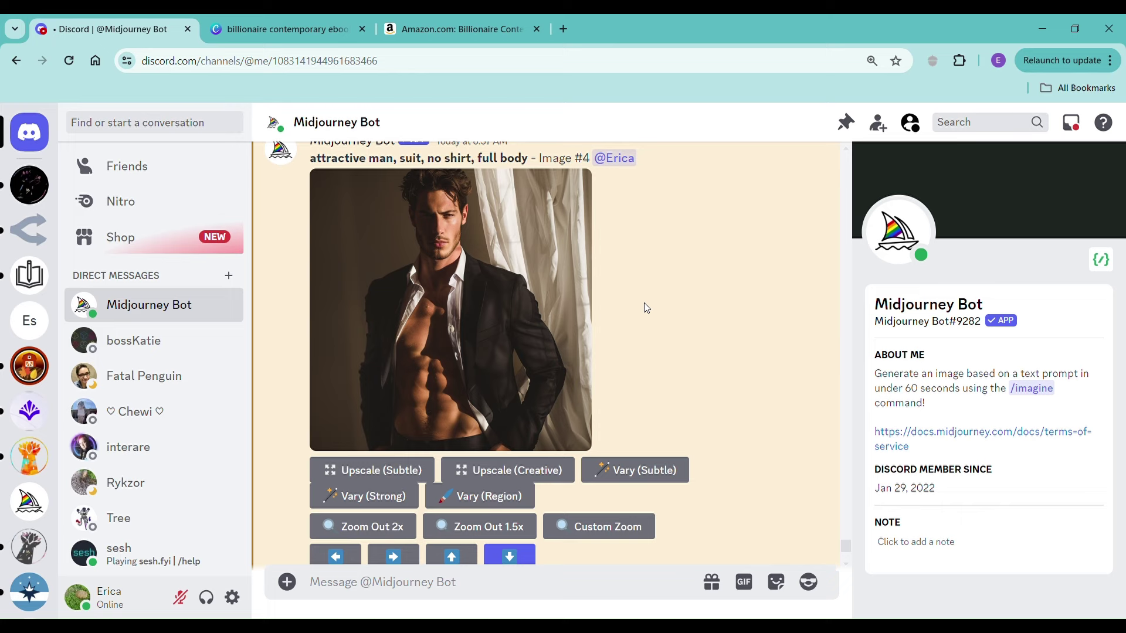
pyautogui.scroll(-1, 646, 303)
pyautogui.scroll(-5, 650, 308)
pyautogui.scroll(-1, 653, 308)
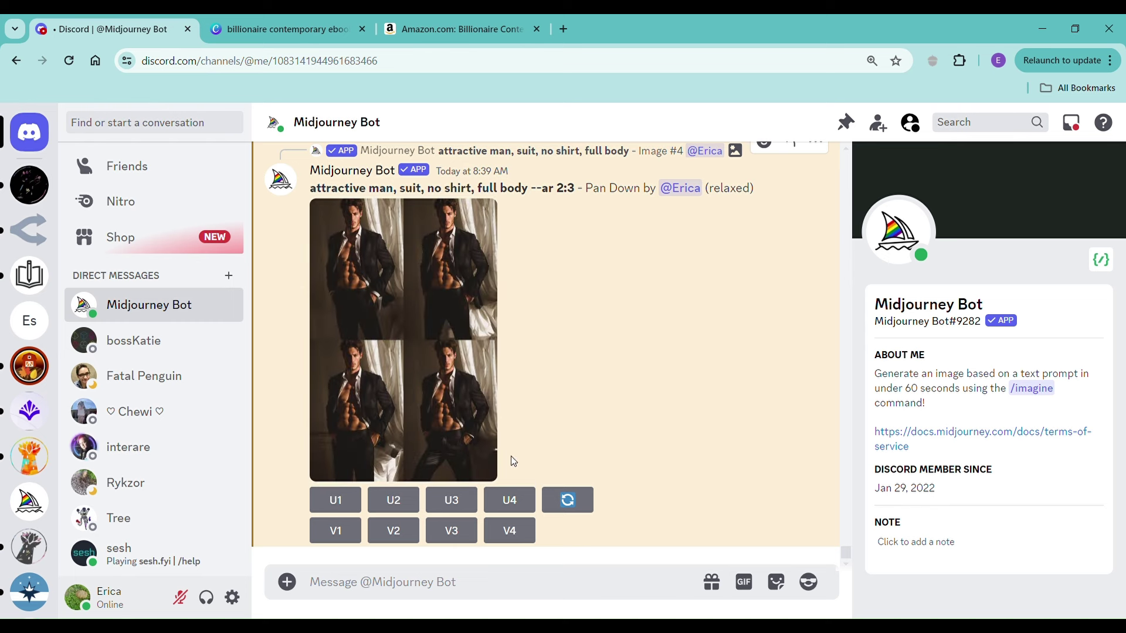
pyautogui.click(347, 503)
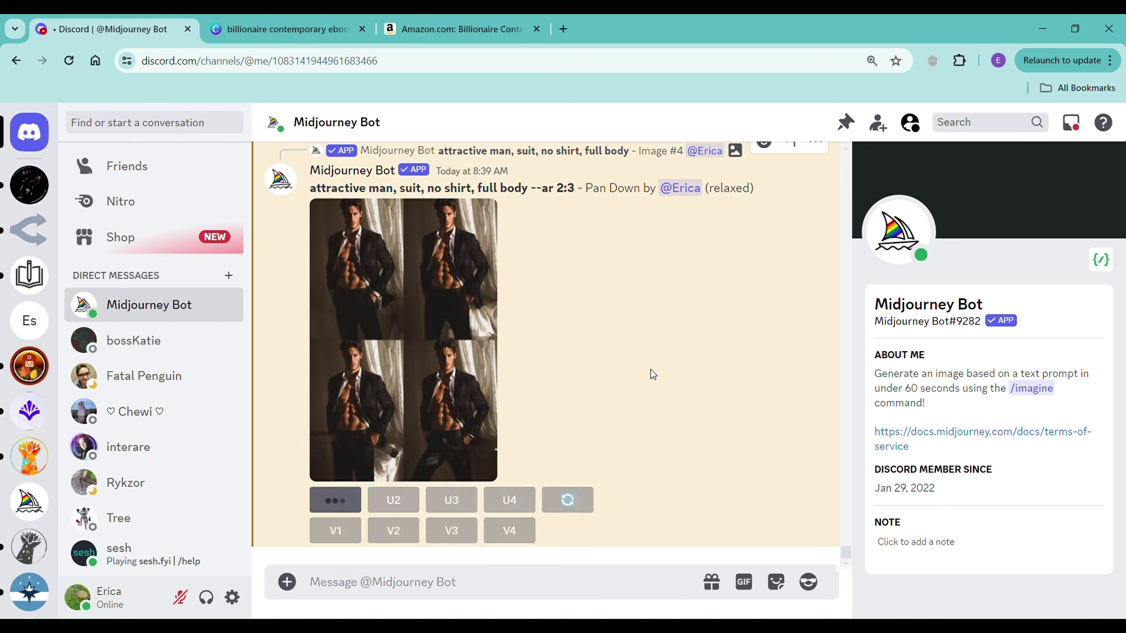
pyautogui.scroll(1, 707, 332)
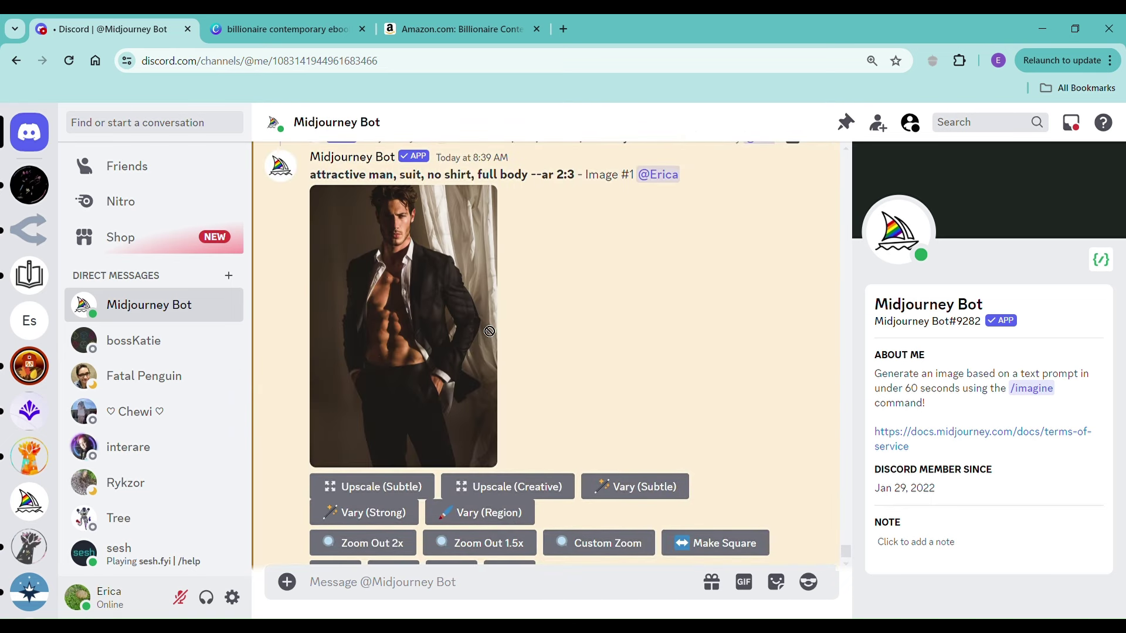
# Bring the upscaled man image into the Canva cover, enlarge it to fill the page and position it with his upper face cropped off
pyautogui.click(459, 306)
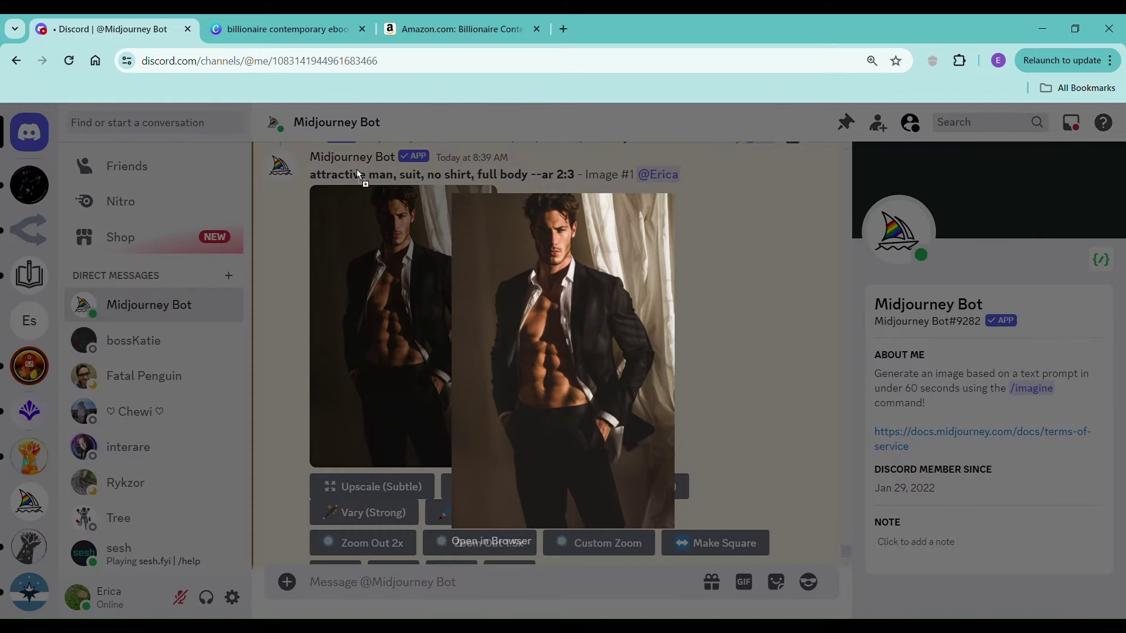
pyautogui.moveTo(356, 169); pyautogui.dragTo(784, 270)
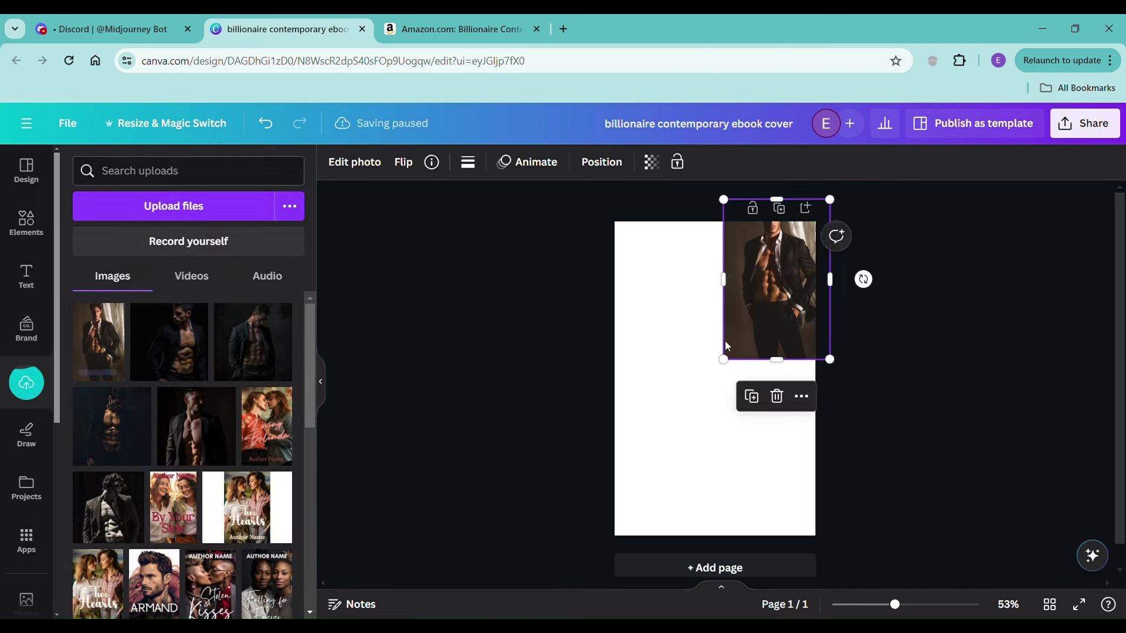
pyautogui.moveTo(725, 361); pyautogui.dragTo(528, 606)
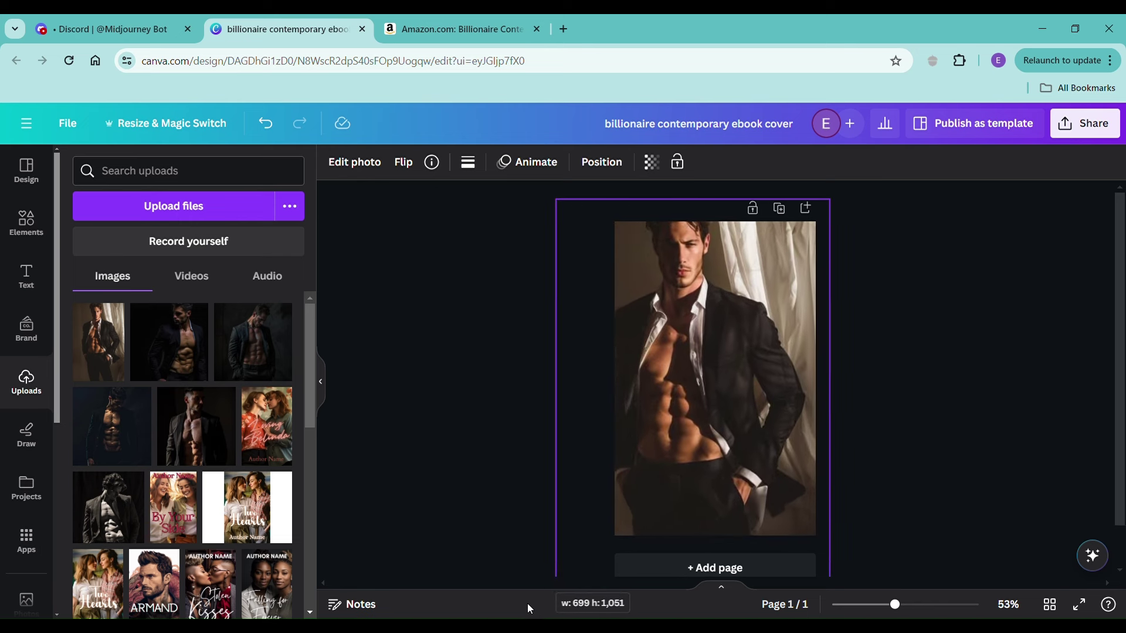
pyautogui.moveTo(694, 467); pyautogui.dragTo(735, 426)
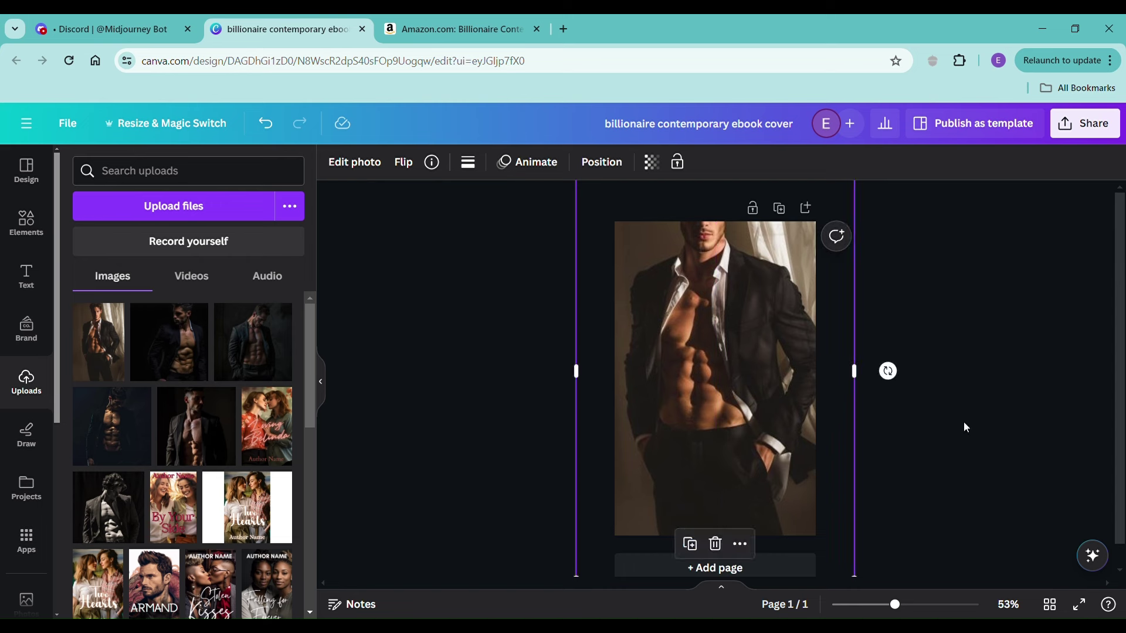
pyautogui.click(979, 519)
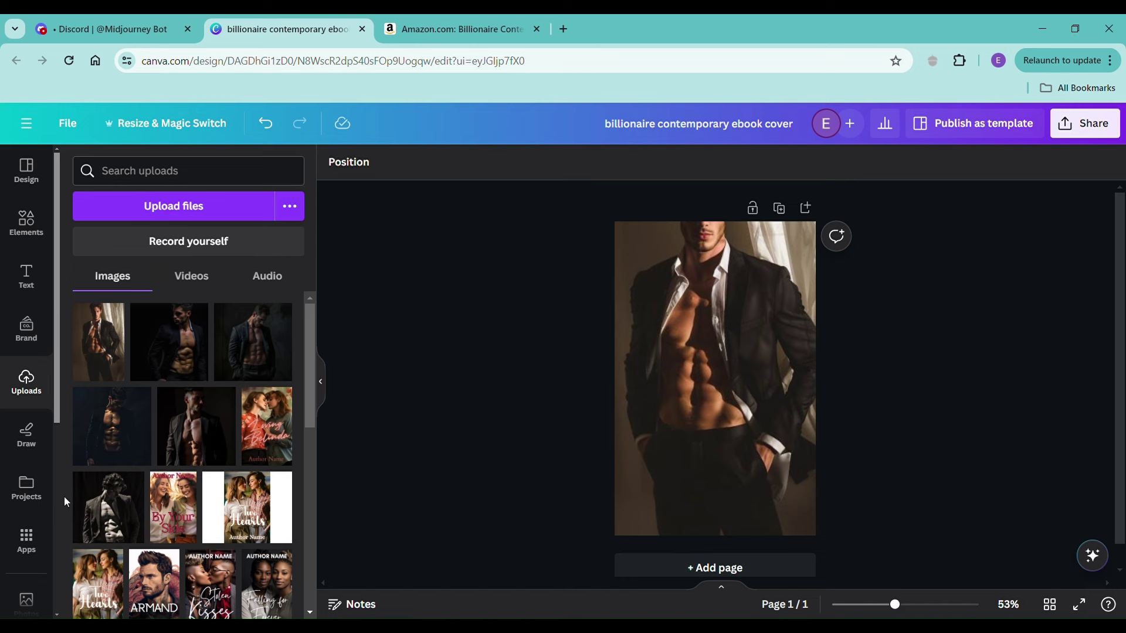
pyautogui.click(323, 383)
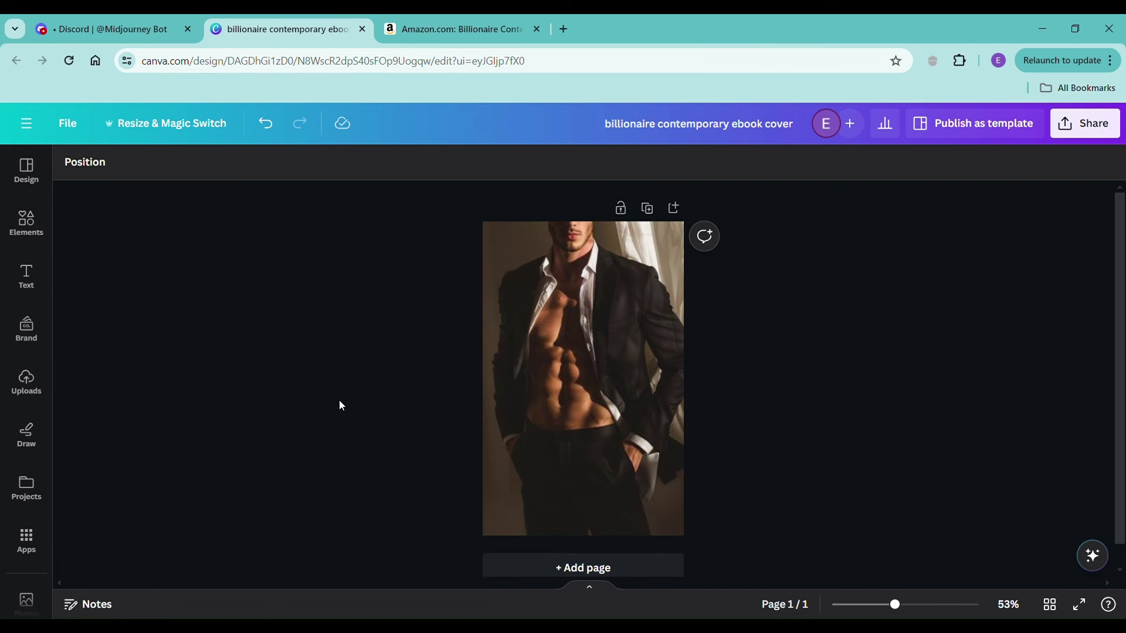
pyautogui.click(27, 222)
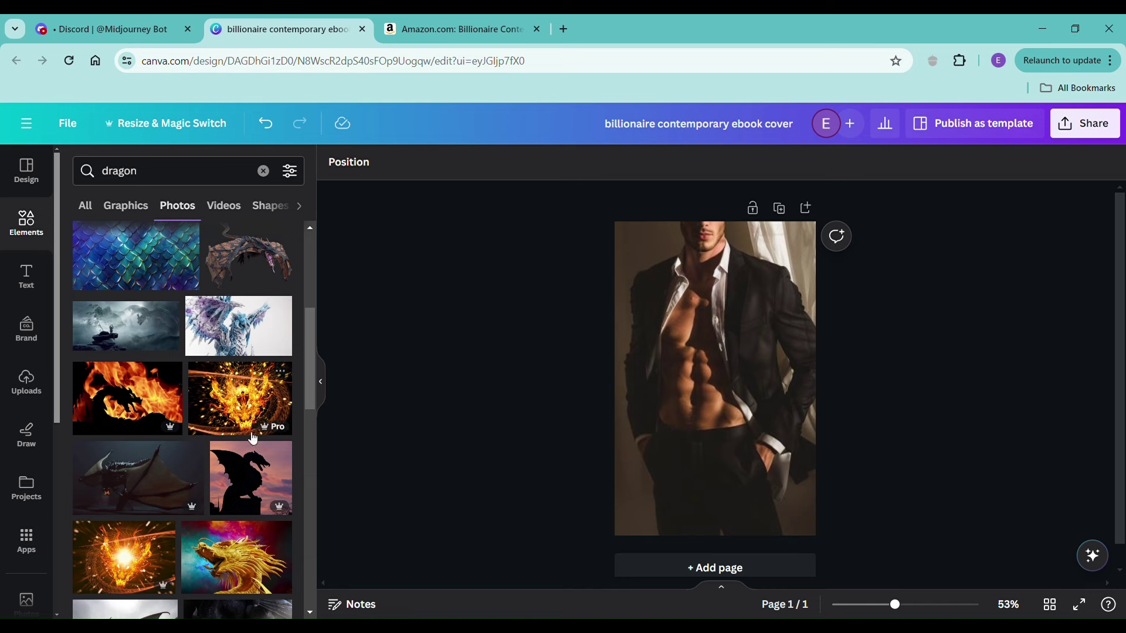
pyautogui.scroll(-4, 7, 568)
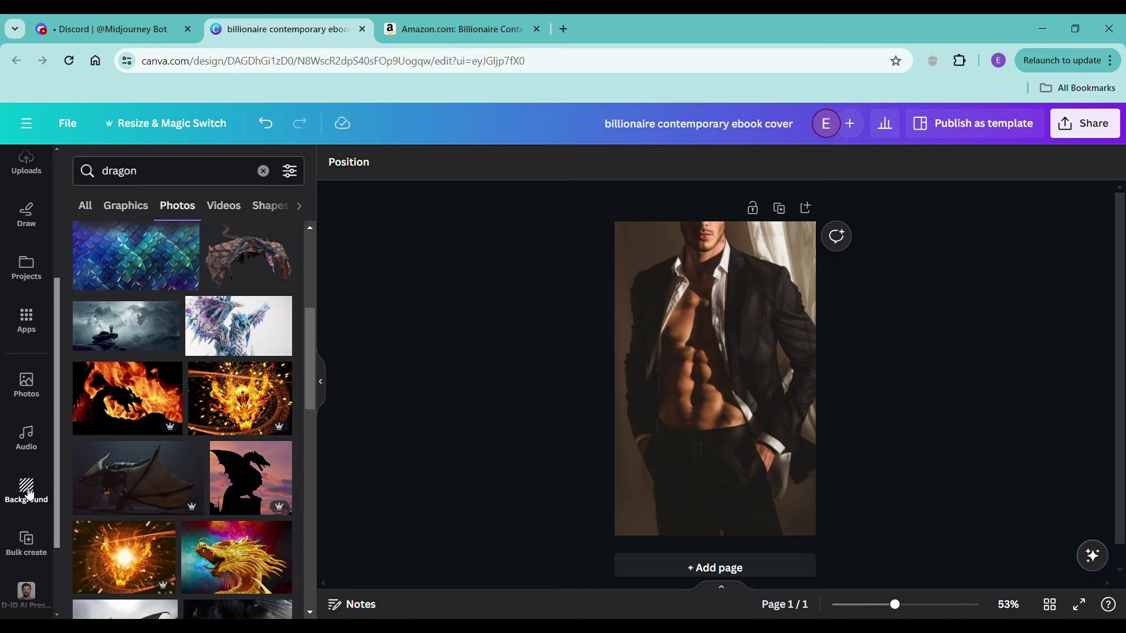
pyautogui.scroll(4, 29, 496)
# Separate the man from the photo's background with Magic Grab and shift the cut-out slightly left on the cover
pyautogui.click(617, 421)
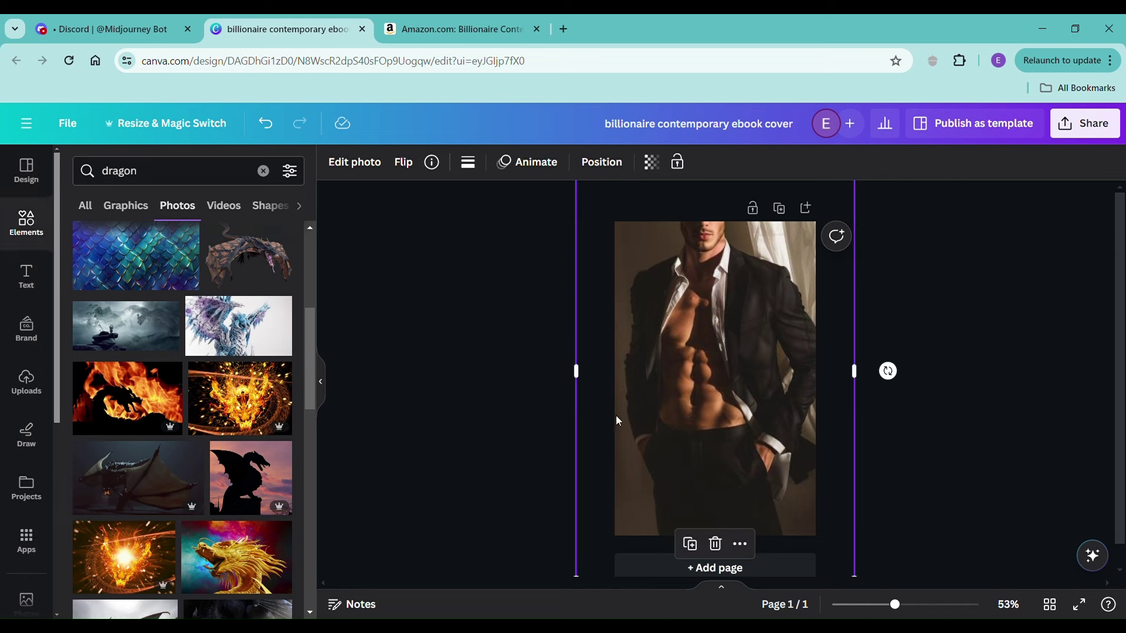
pyautogui.click(376, 167)
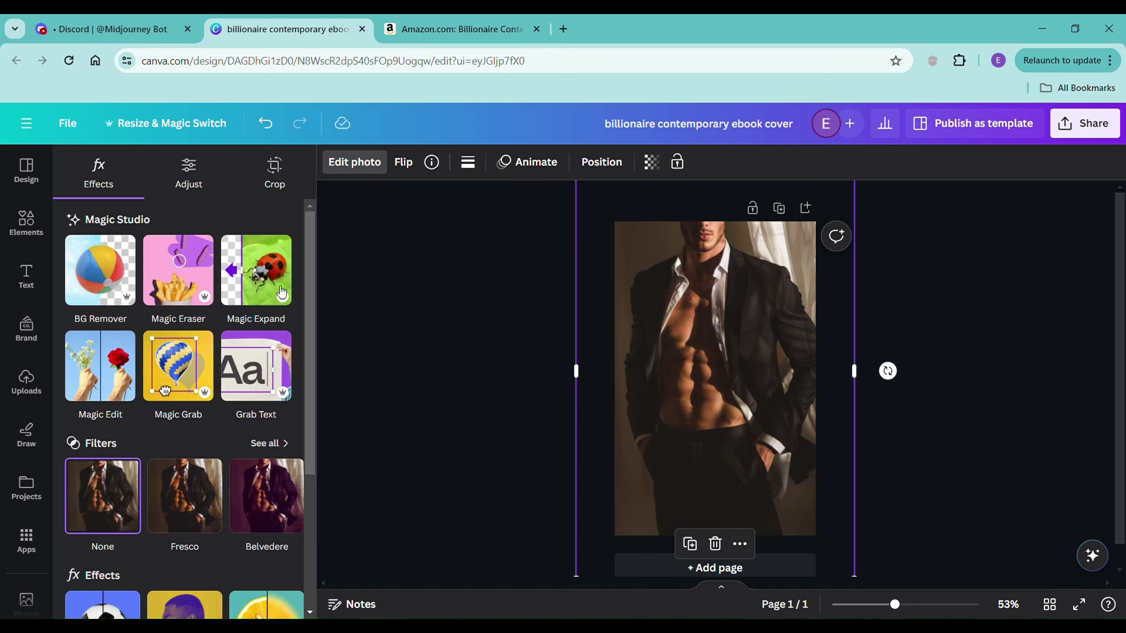
pyautogui.click(174, 378)
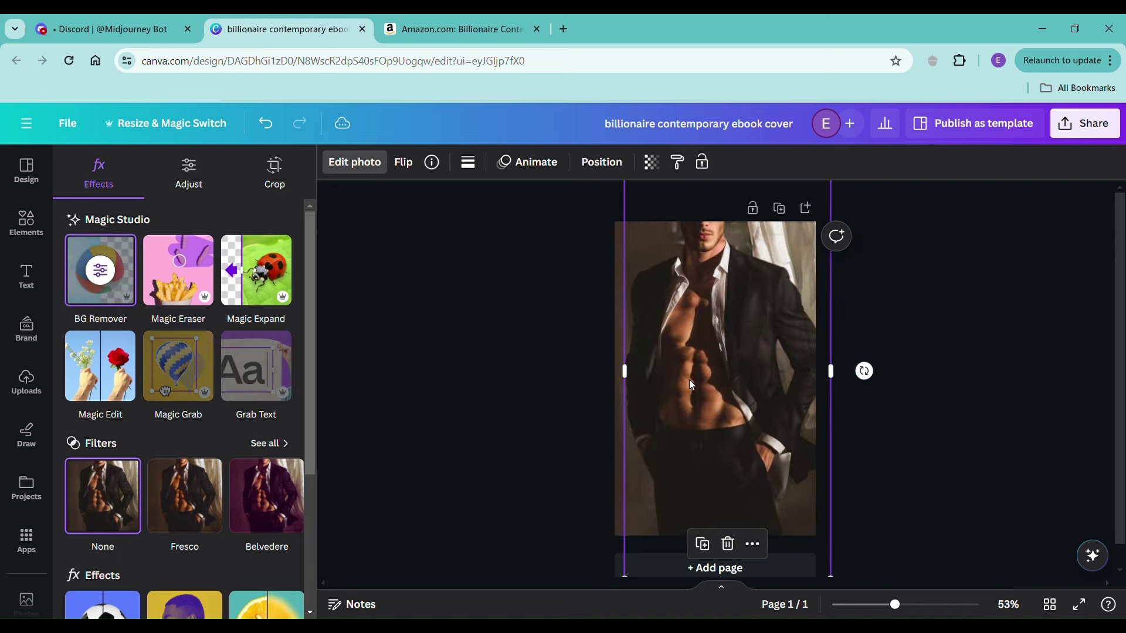
pyautogui.moveTo(688, 379)
pyautogui.mouseDown()
pyautogui.moveTo(540, 419)
pyautogui.moveTo(692, 387)
pyautogui.moveTo(694, 396)
pyautogui.moveTo(692, 387)
pyautogui.mouseUp()
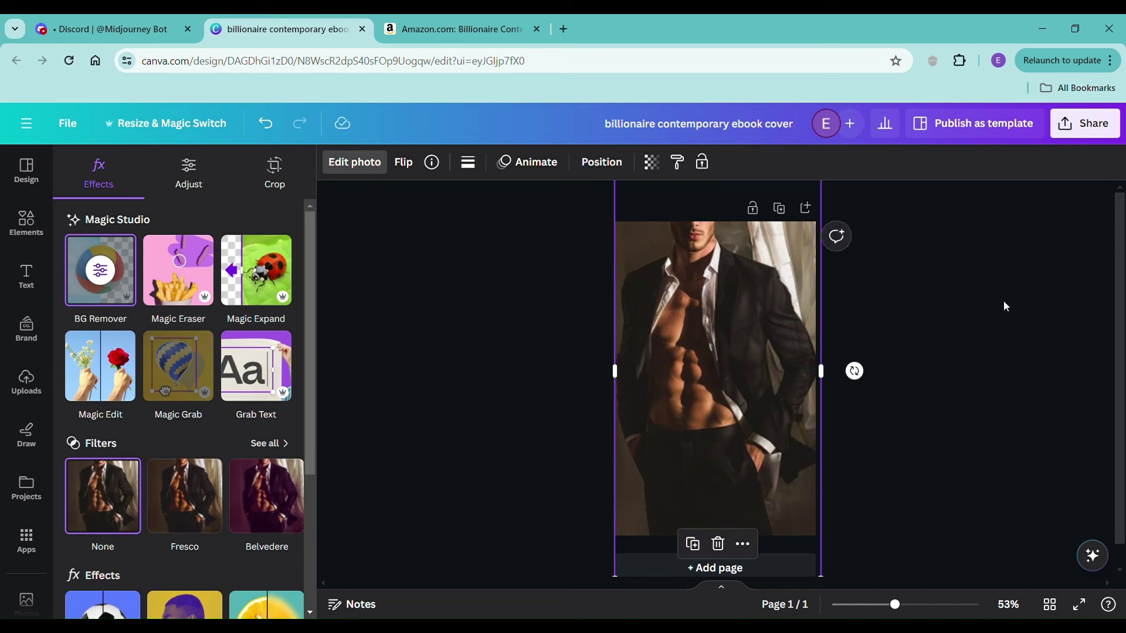
pyautogui.press('Escape')
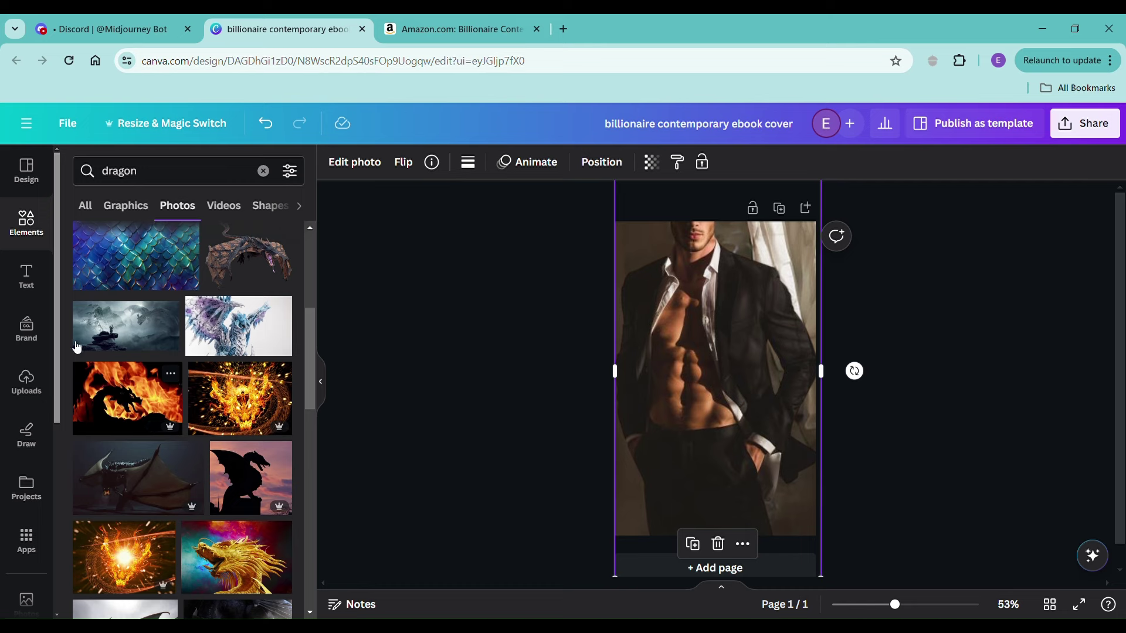
# Inspect the man's cut-out and the brush options in Background Remover, and return to the cover
pyautogui.click(380, 173)
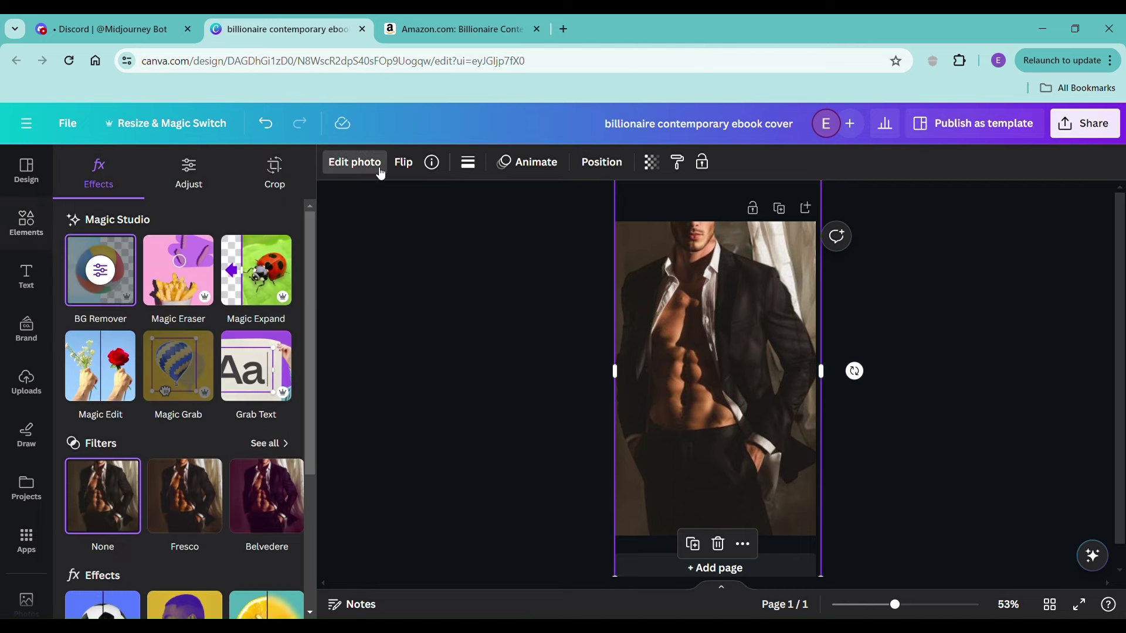
pyautogui.click(112, 299)
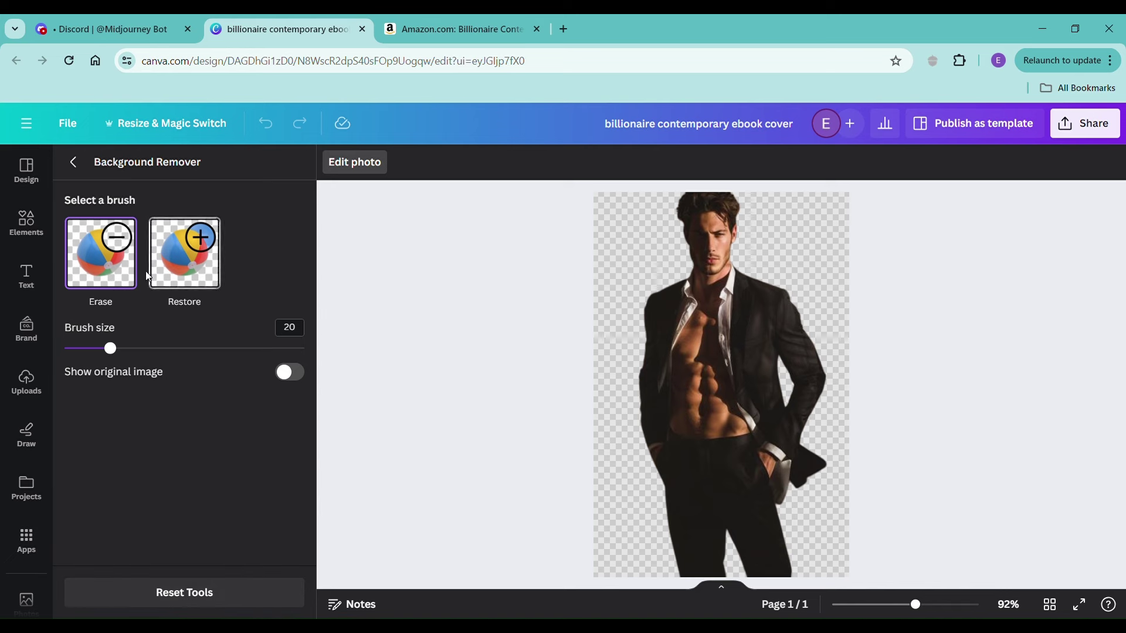
pyautogui.click(74, 163)
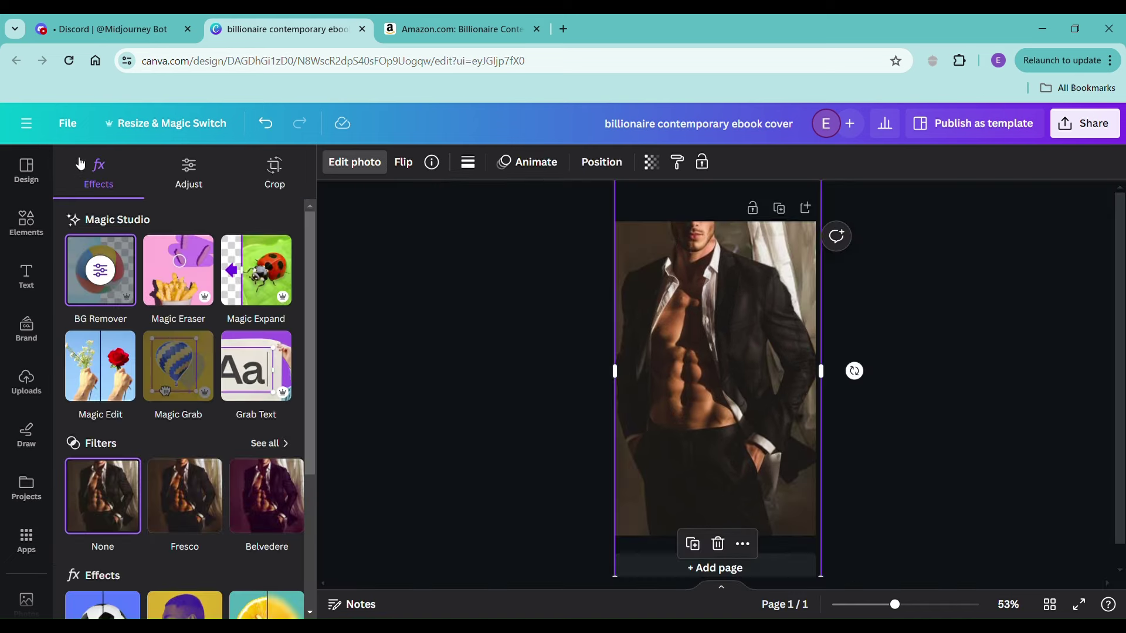
pyautogui.click(102, 284)
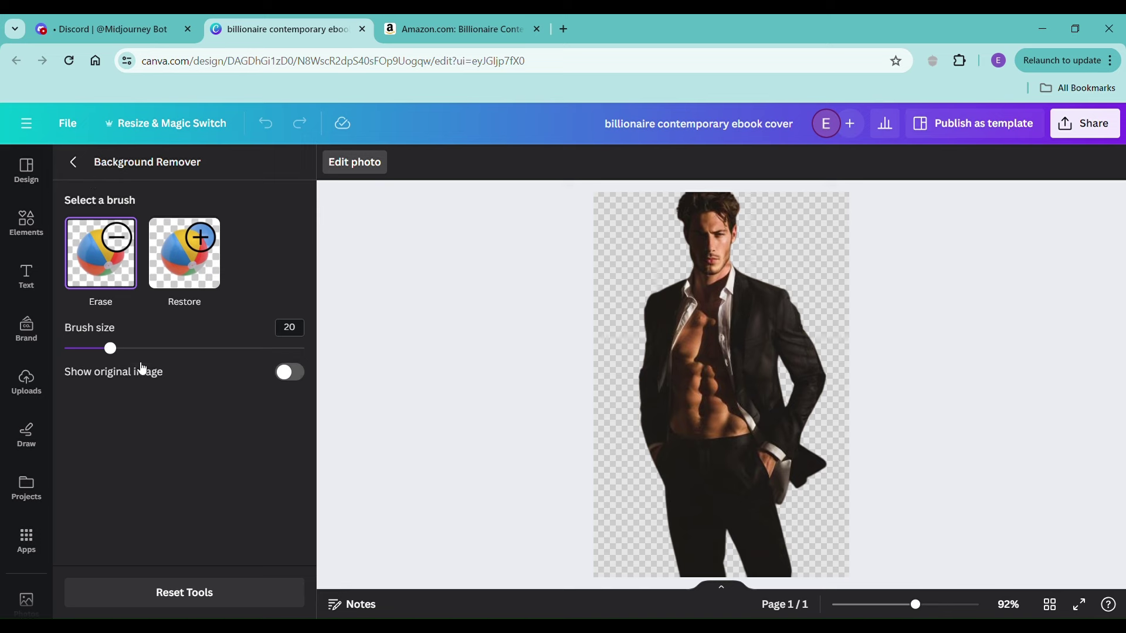
pyautogui.click(75, 163)
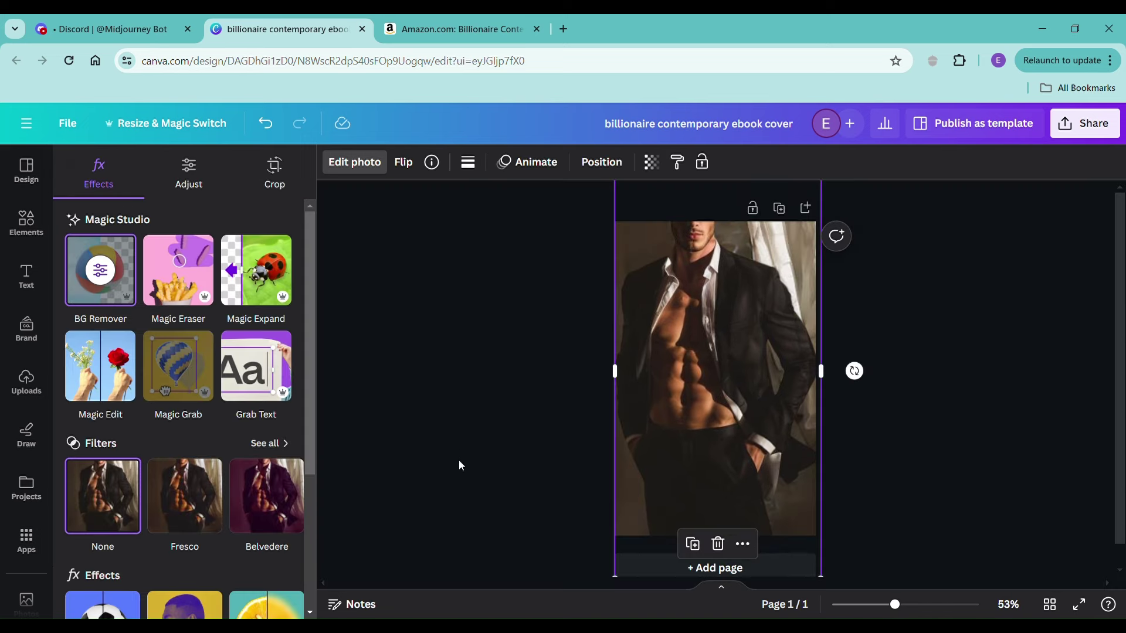
# Delete the original background photo layer behind the cut-out man, keeping the cut-out
pyautogui.click(652, 162)
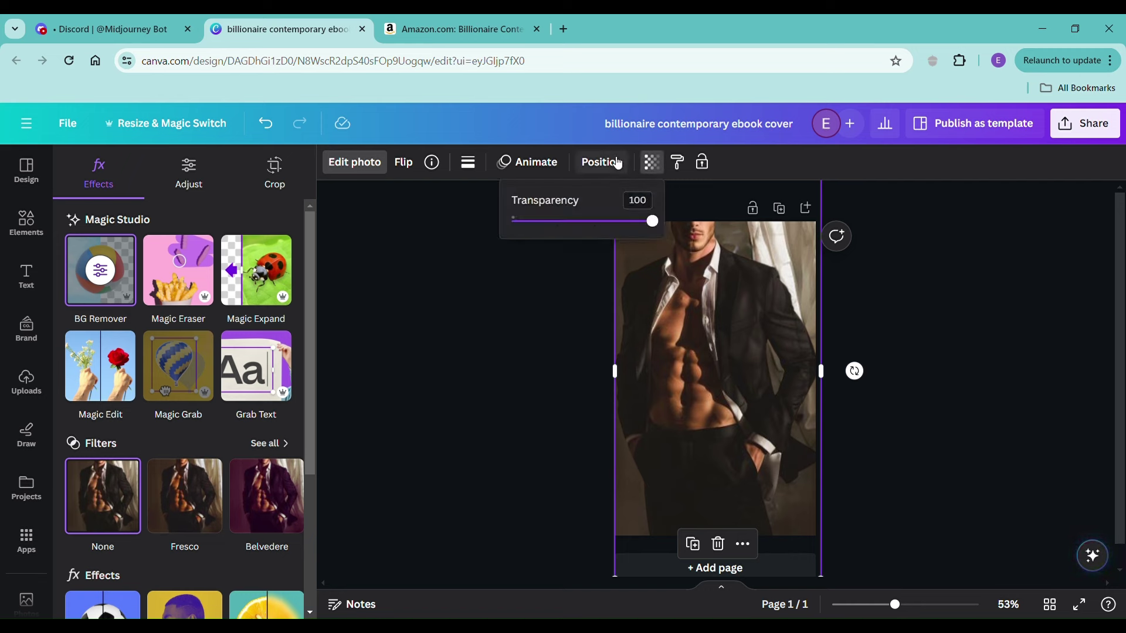
pyautogui.click(616, 163)
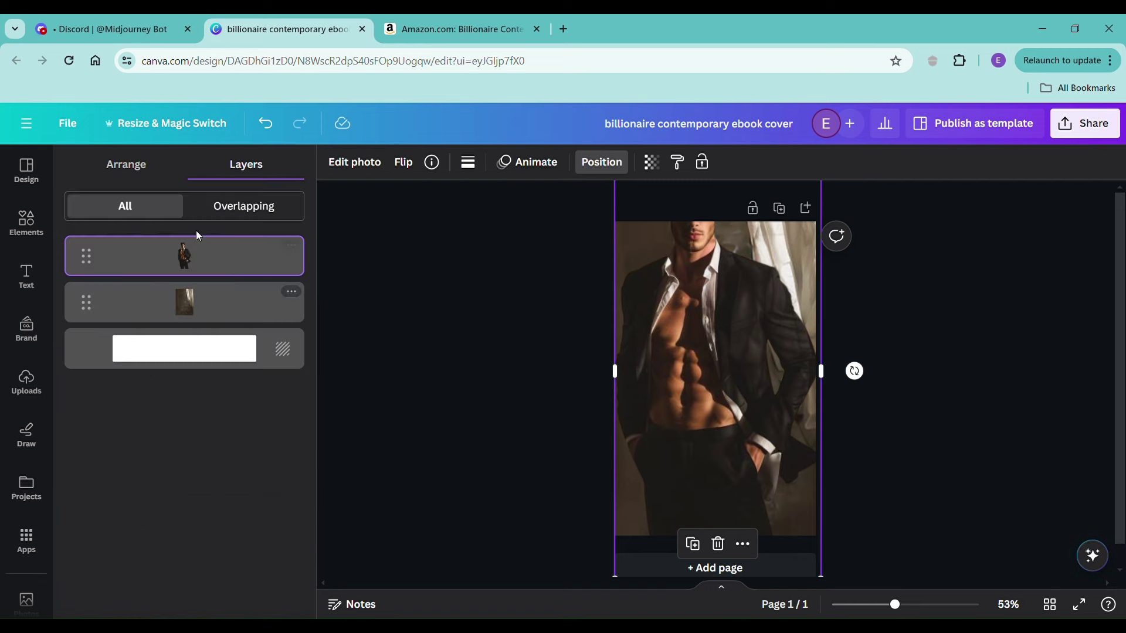
pyautogui.click(204, 320)
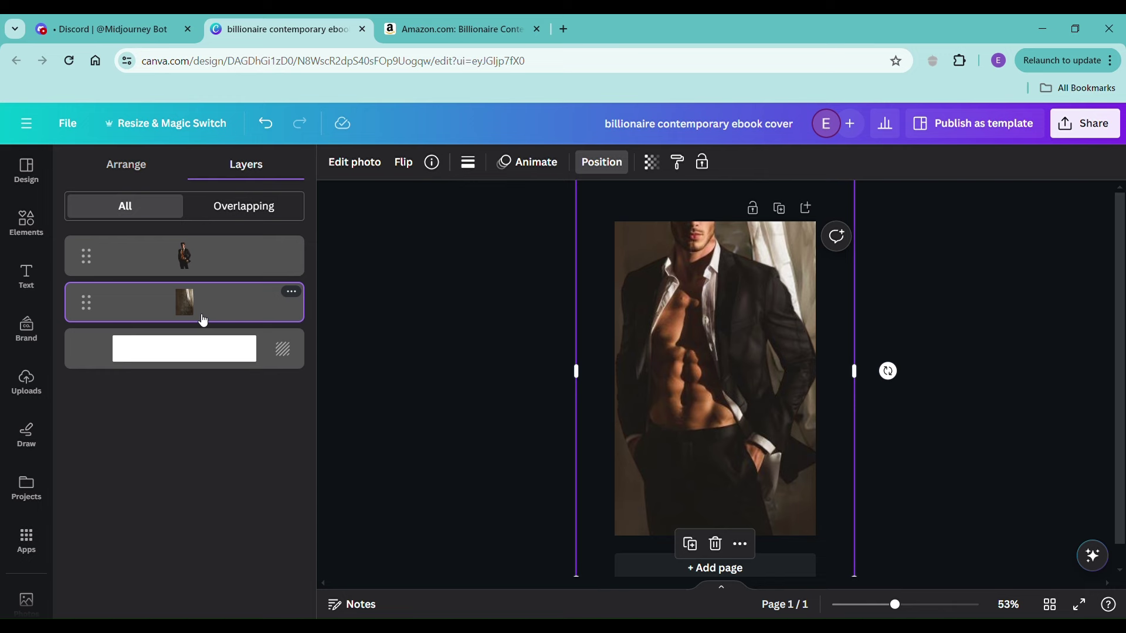
pyautogui.press('Delete')
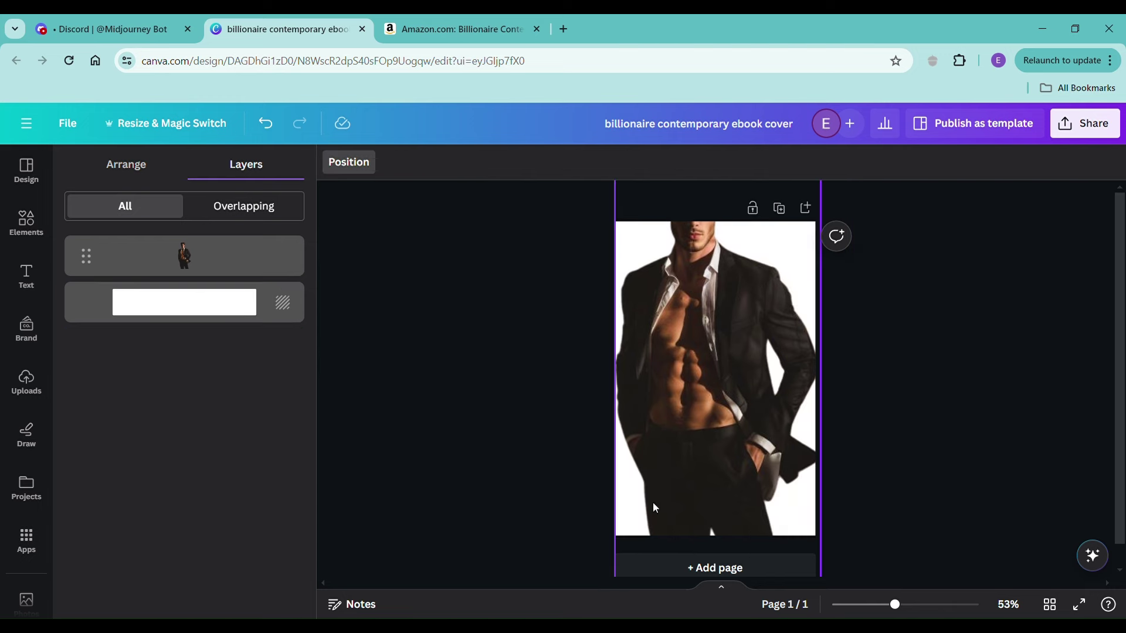
# Search the elements library for "darkness"
pyautogui.click(37, 221)
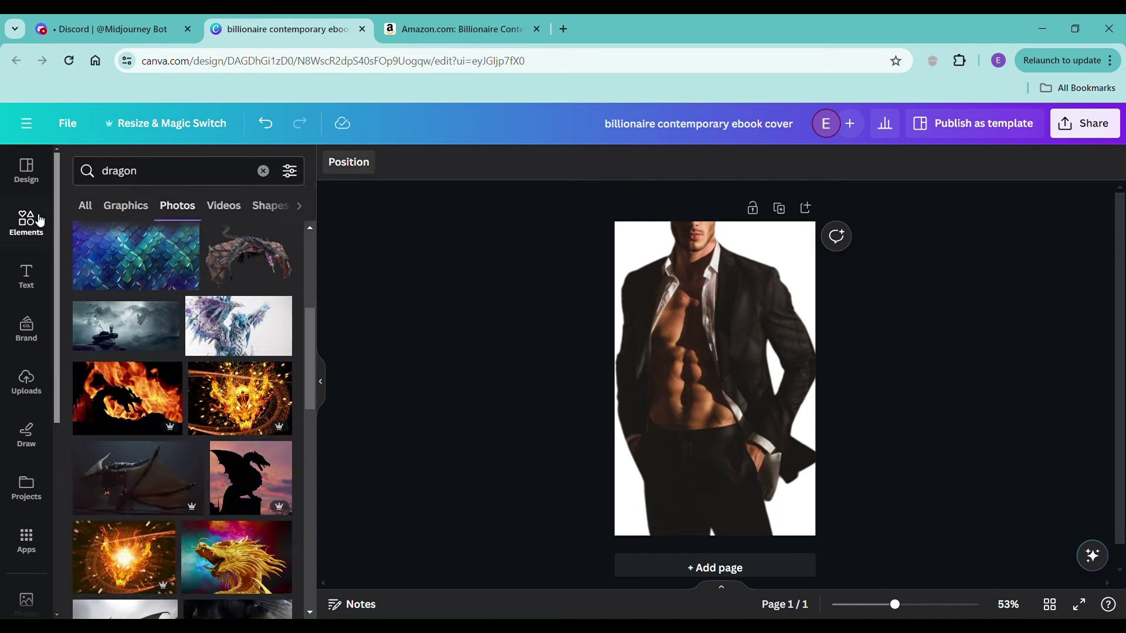
pyautogui.click(156, 173)
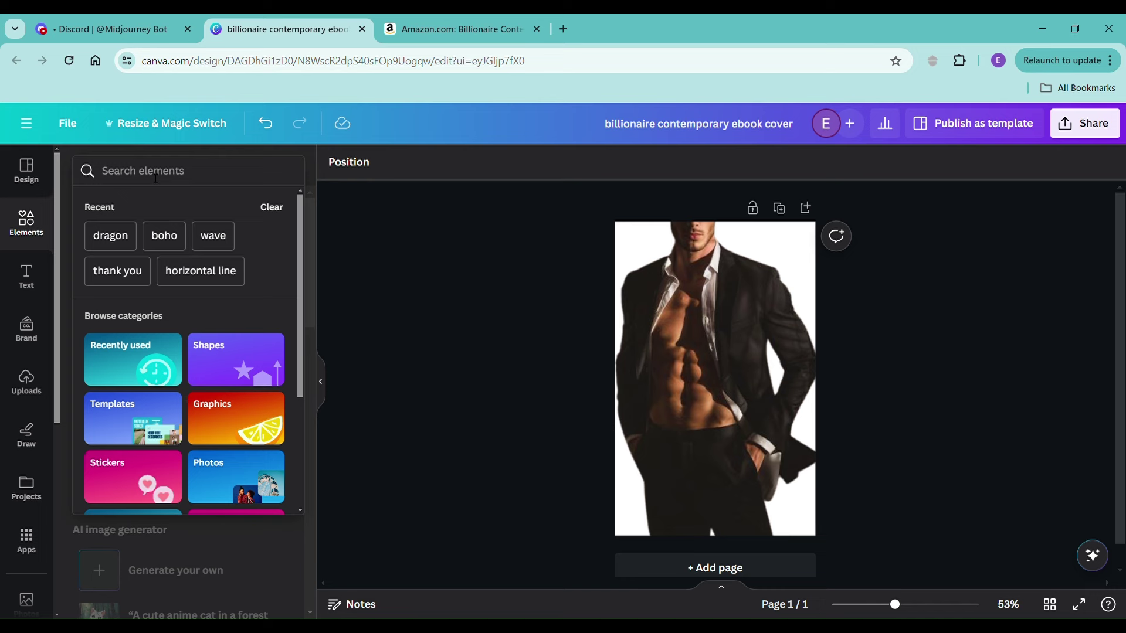
pyautogui.write('dark')
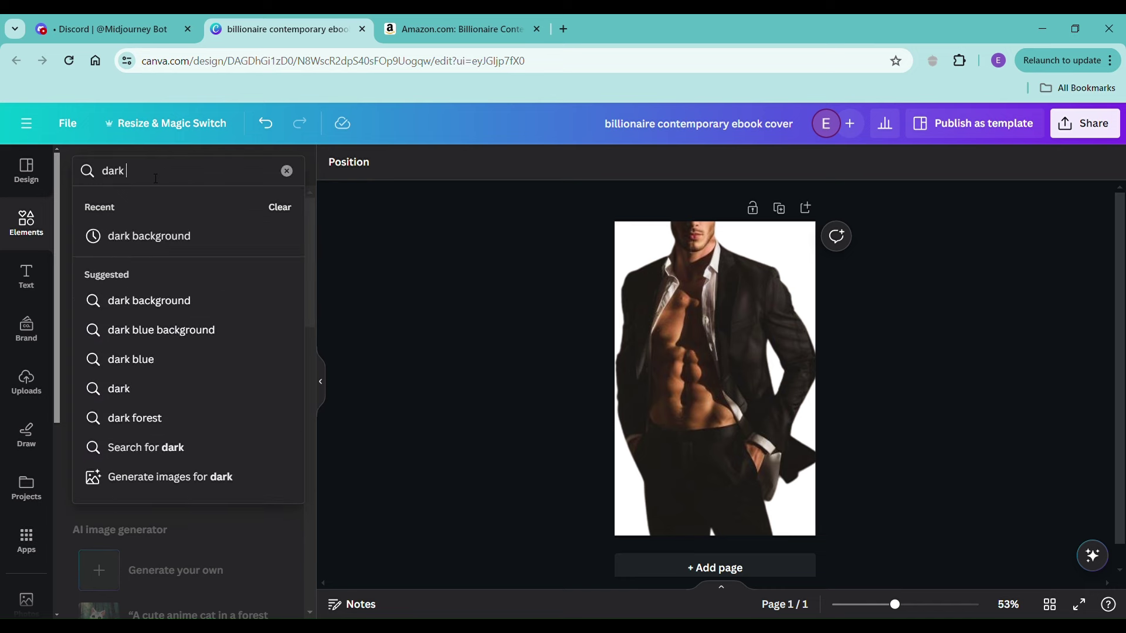
pyautogui.write('ness')
pyautogui.press('Return')
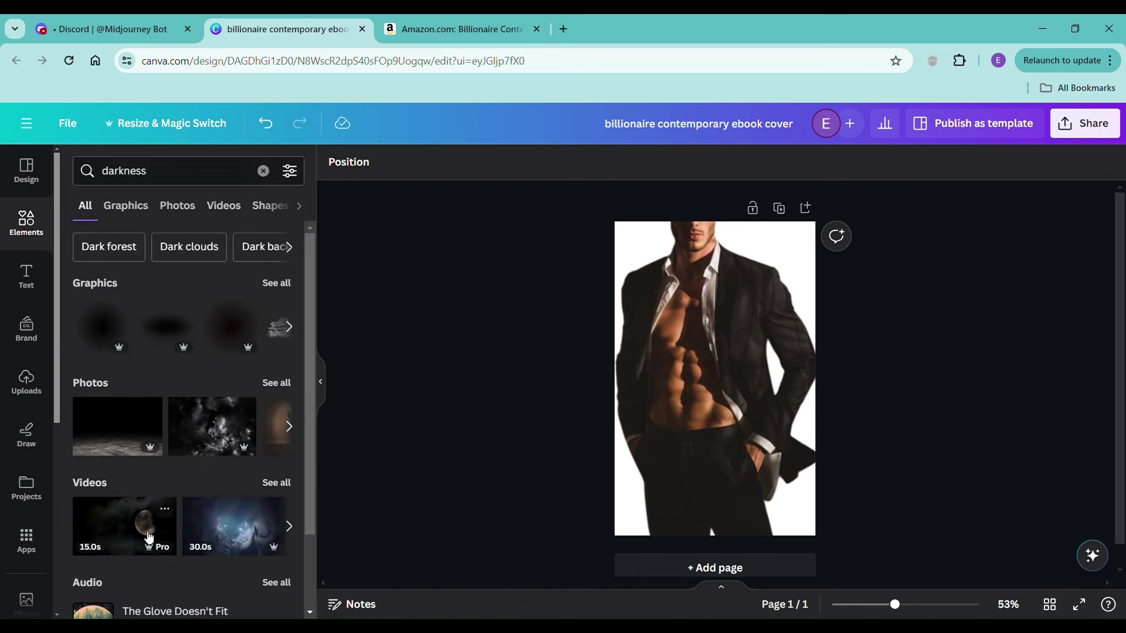
# Add the plain dark charcoal texture from the darkness graphics and set it as the cover's background
pyautogui.click(289, 328)
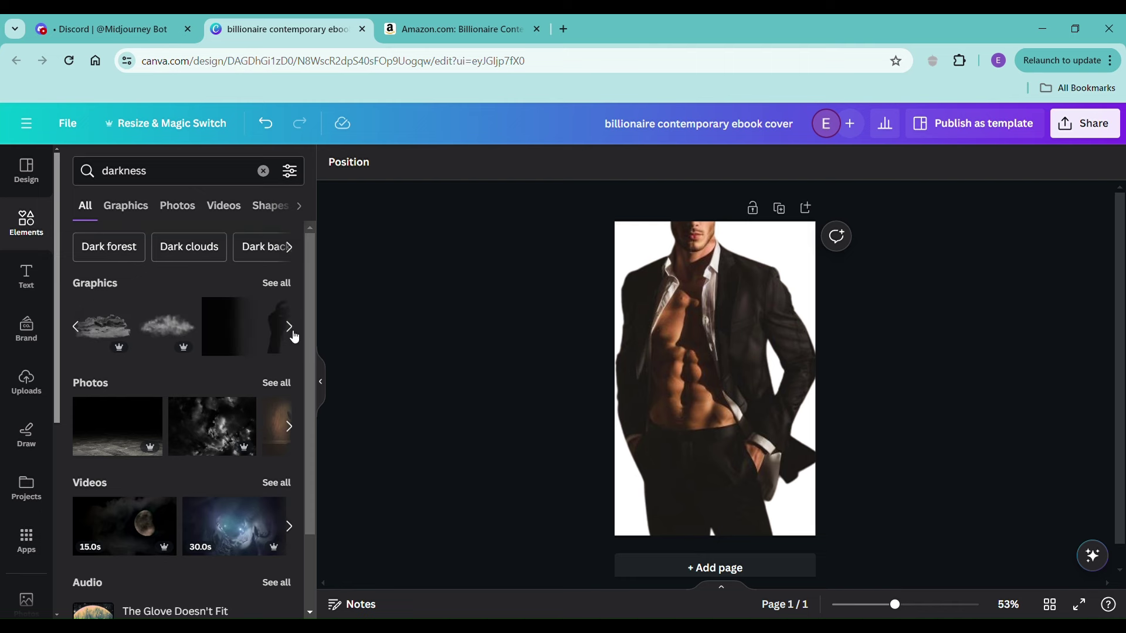
pyautogui.click(290, 327)
pyautogui.click(292, 334)
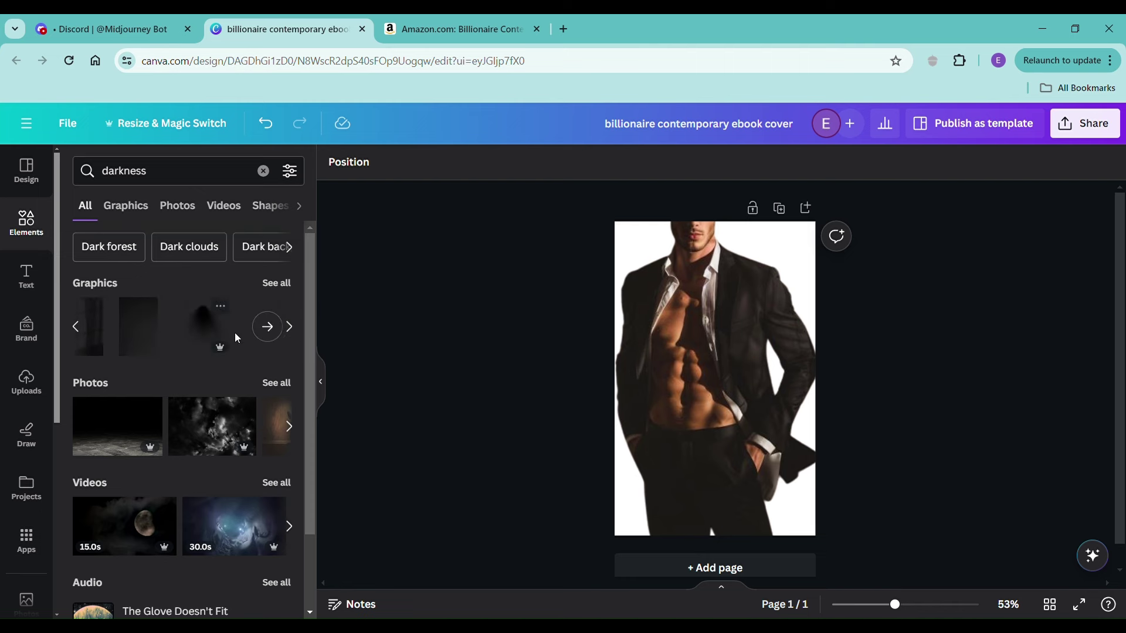
pyautogui.click(149, 327)
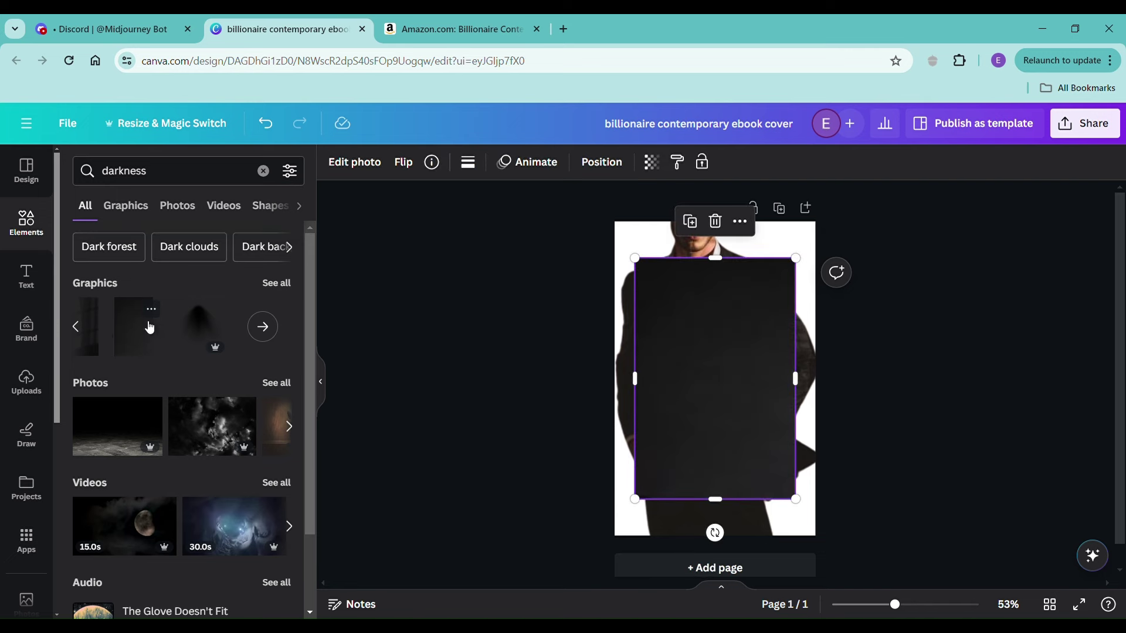
pyautogui.rightClick(719, 346)
pyautogui.click(815, 564)
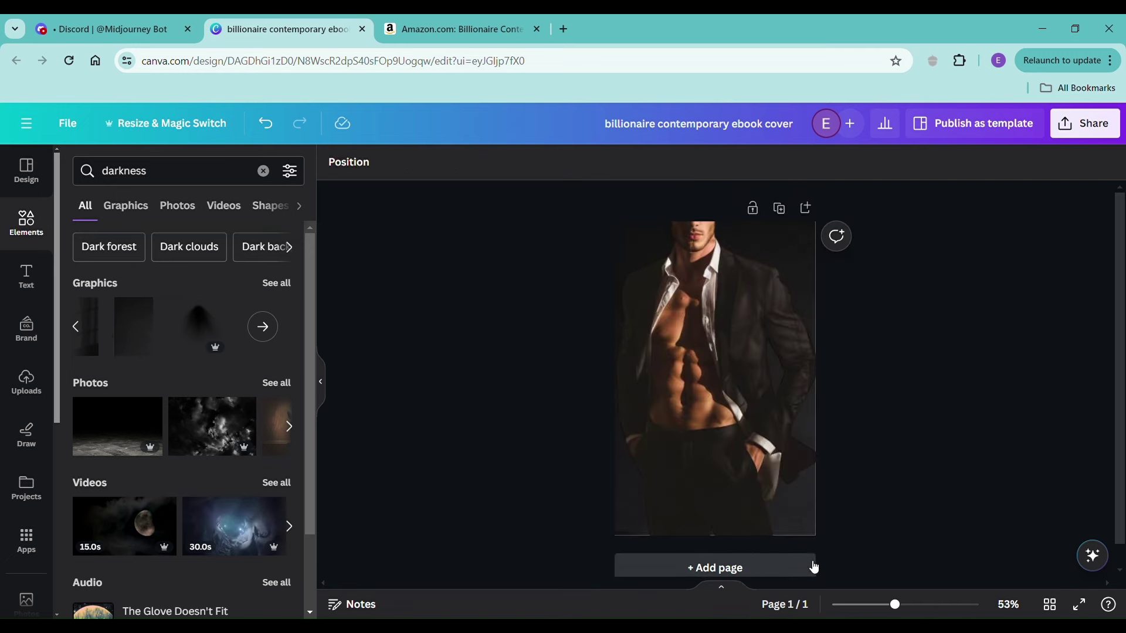
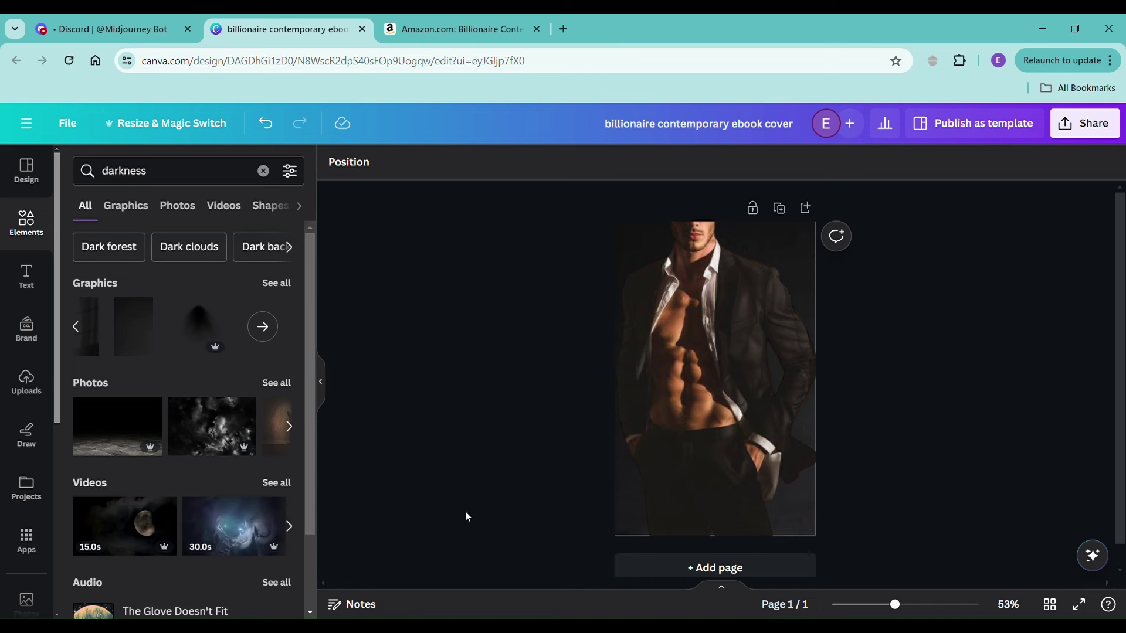
pyautogui.click(263, 326)
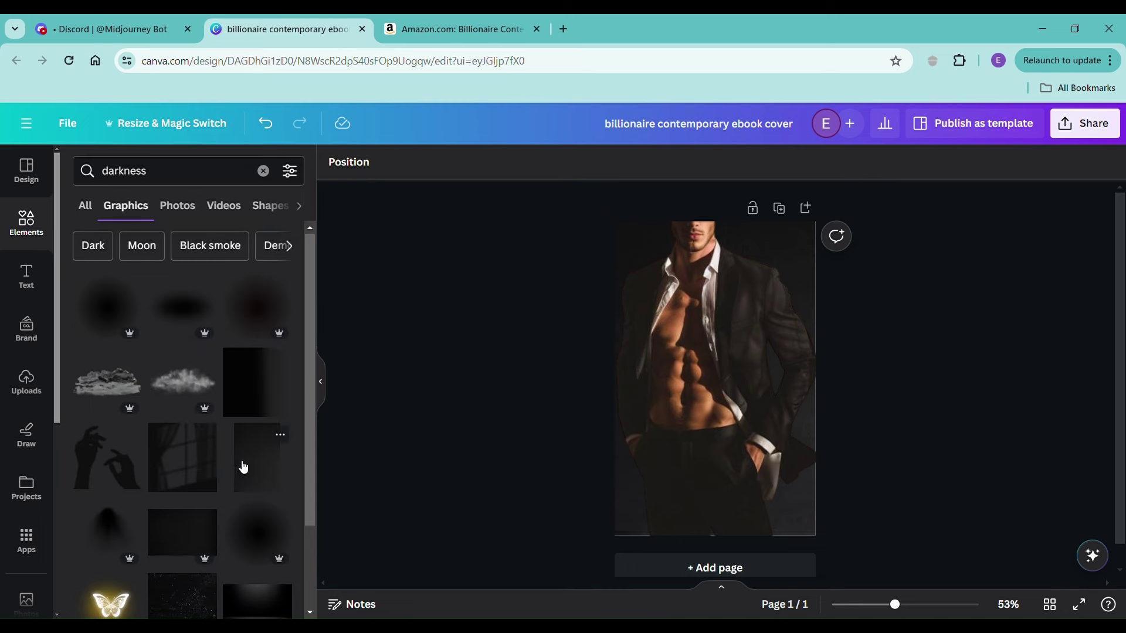
pyautogui.scroll(-2, 240, 465)
pyautogui.scroll(-4, 241, 466)
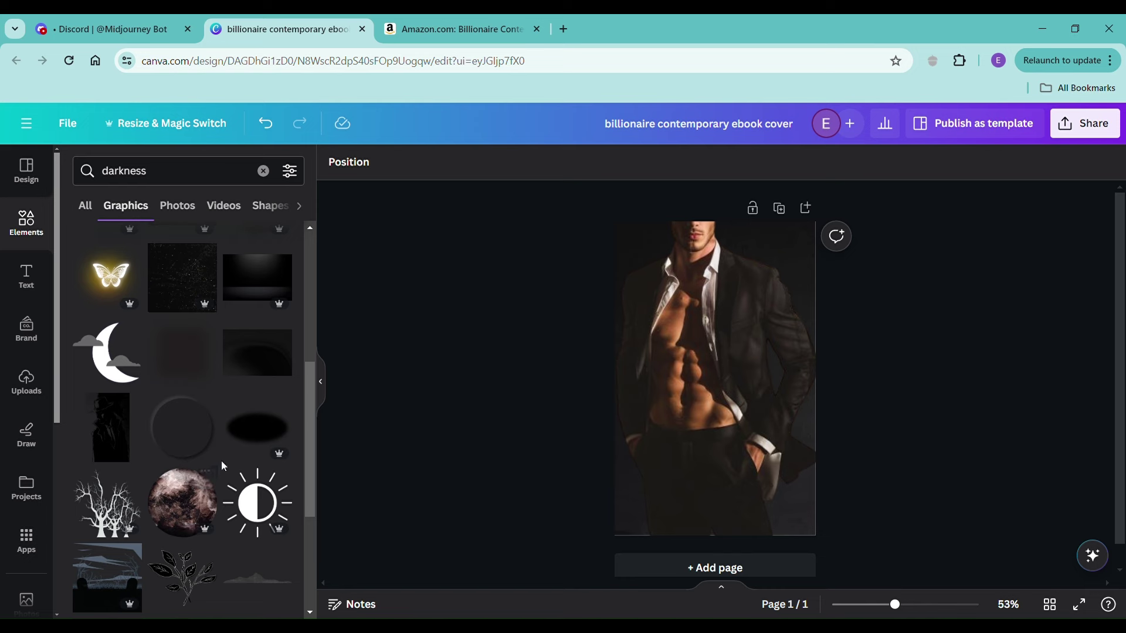
pyautogui.click(101, 434)
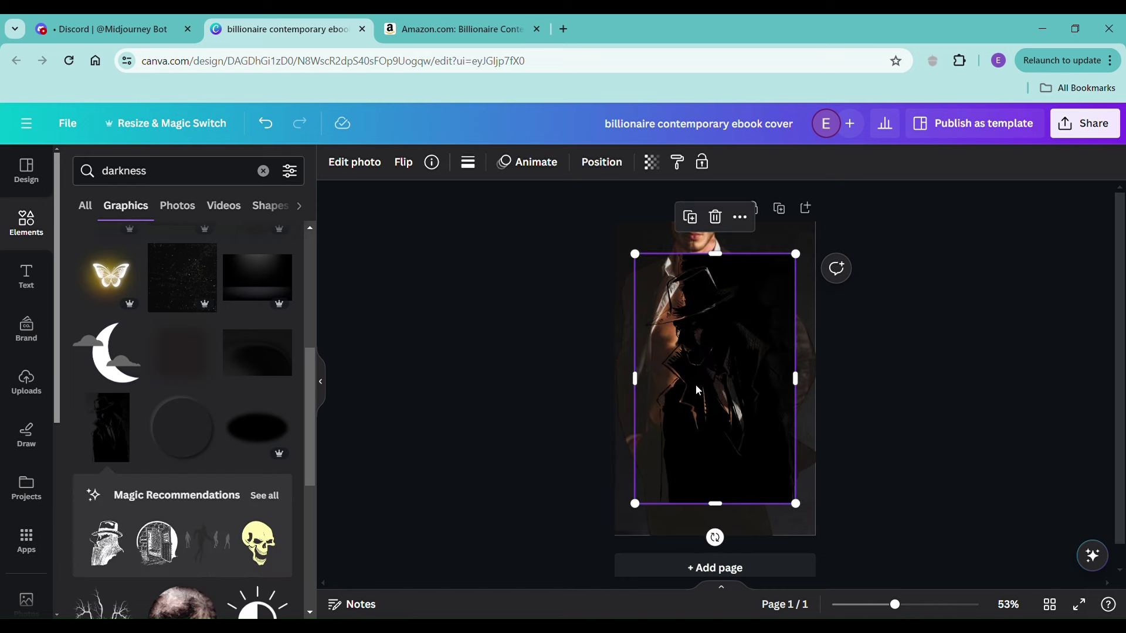
pyautogui.moveTo(698, 390); pyautogui.dragTo(672, 425)
pyautogui.press('Delete')
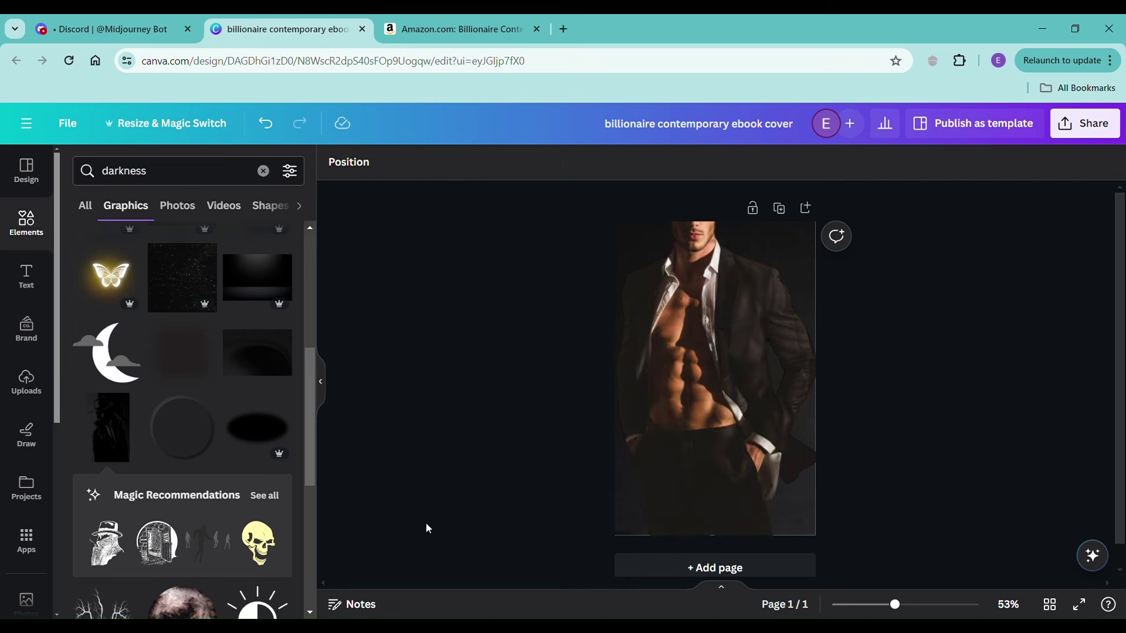
pyautogui.scroll(-5, 194, 477)
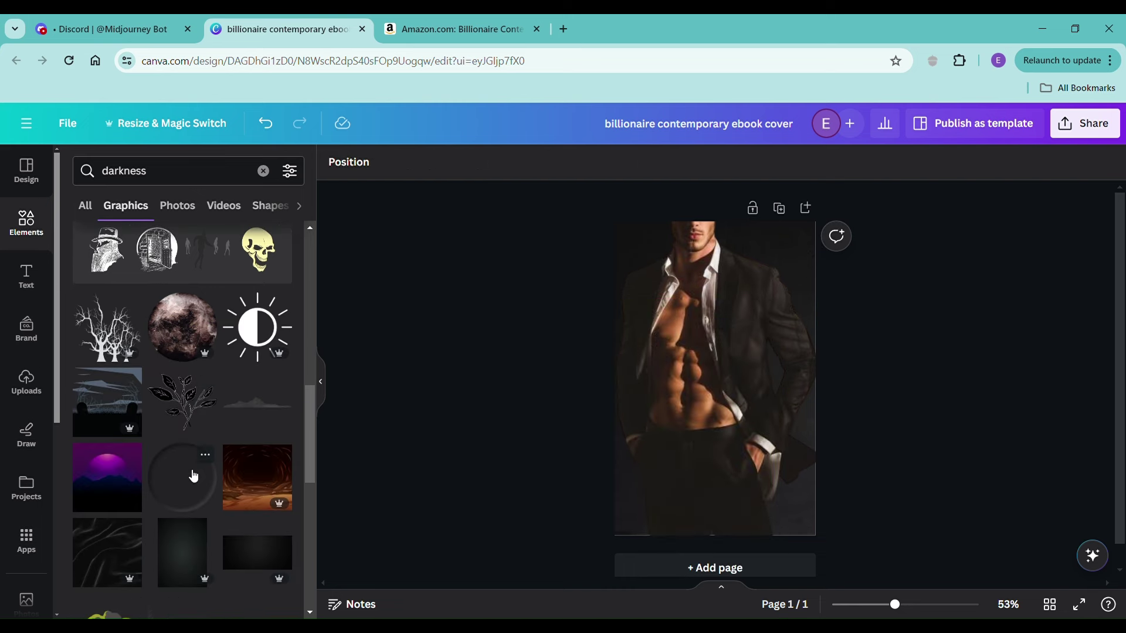
pyautogui.scroll(10, 209, 501)
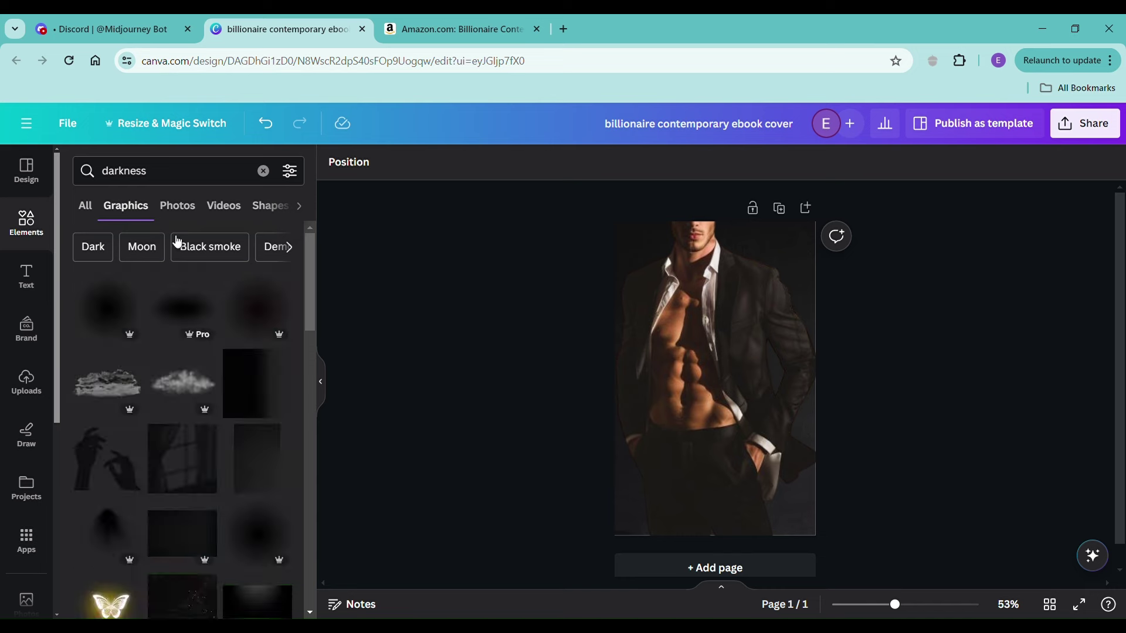
# Search the graphics for "dark mist"
pyautogui.click(180, 176)
pyautogui.doubleClick(180, 176)
pyautogui.write('d')
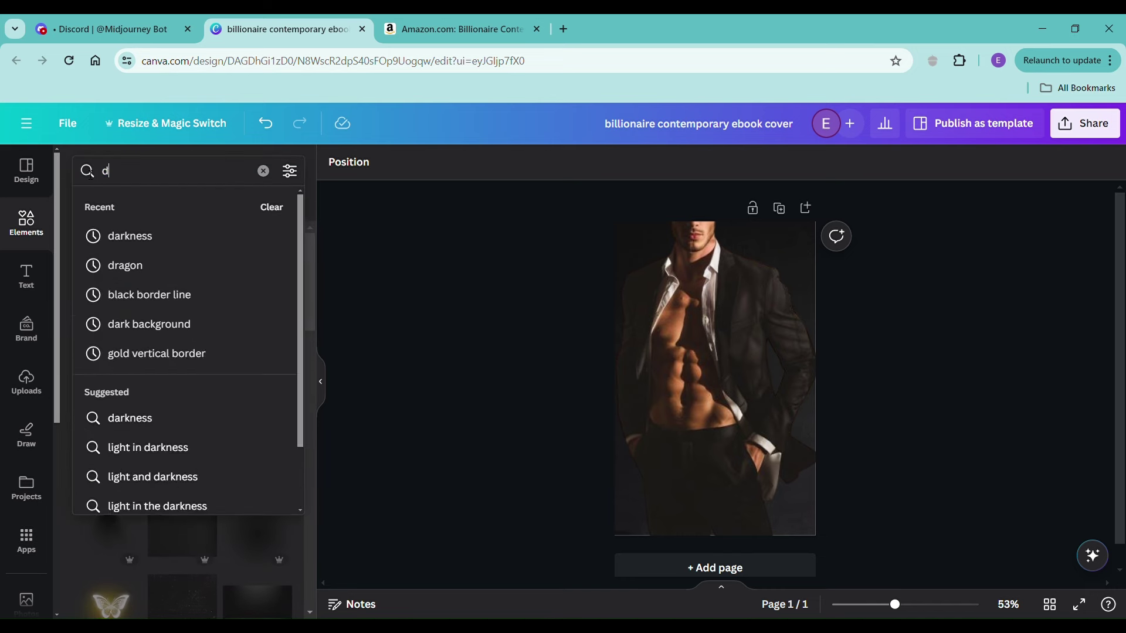
pyautogui.write('ark mist')
pyautogui.press('Return')
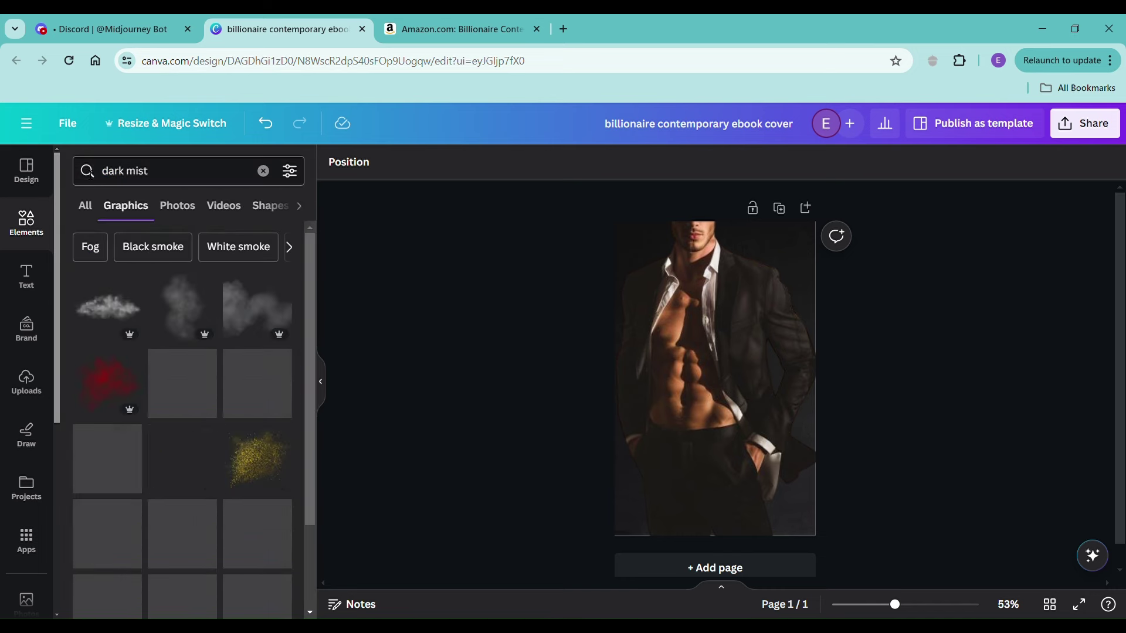
# Add the wide black mist graphic over the lower part of the cover and enlarge it to about 1,588 by 582
pyautogui.click(243, 534)
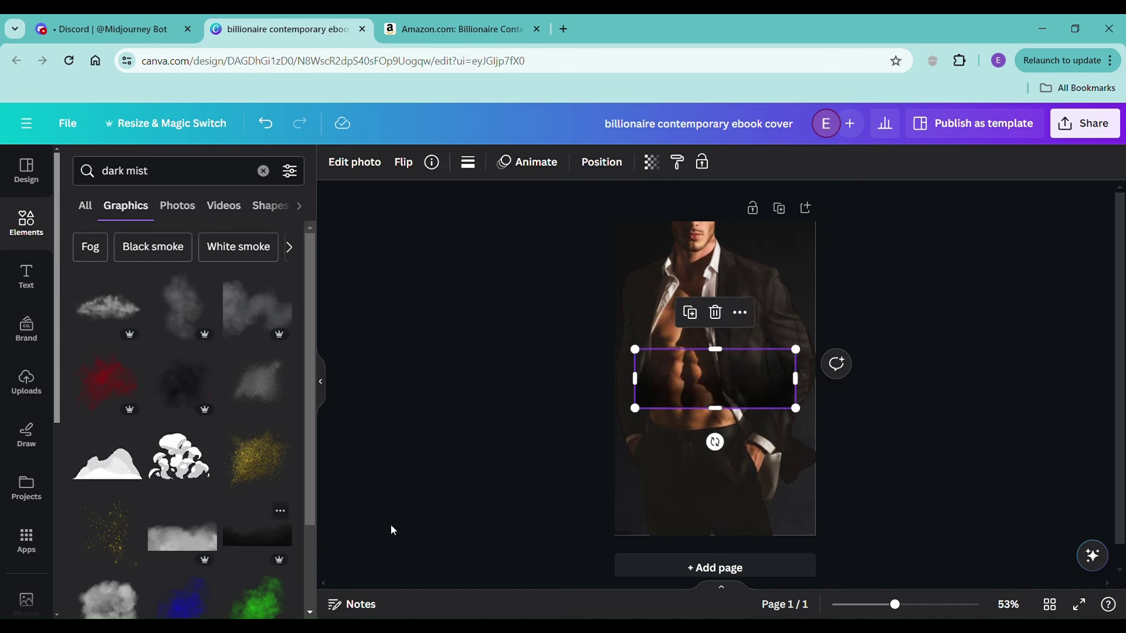
pyautogui.moveTo(745, 398); pyautogui.dragTo(717, 529)
pyautogui.moveTo(768, 482); pyautogui.dragTo(1086, 272)
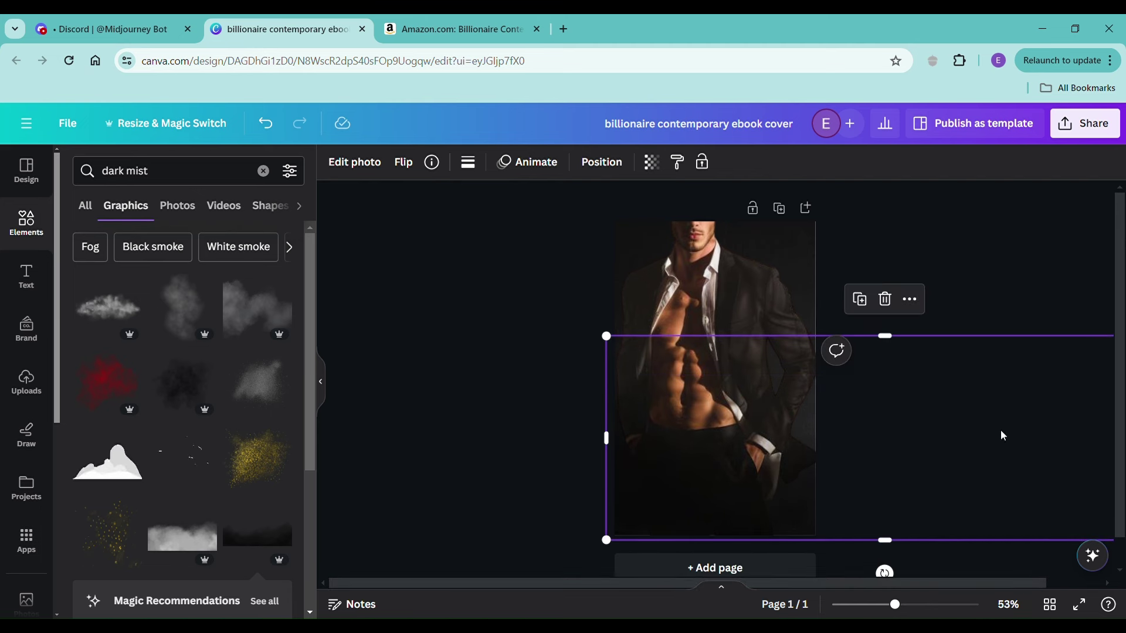
pyautogui.moveTo(1000, 430); pyautogui.dragTo(975, 434)
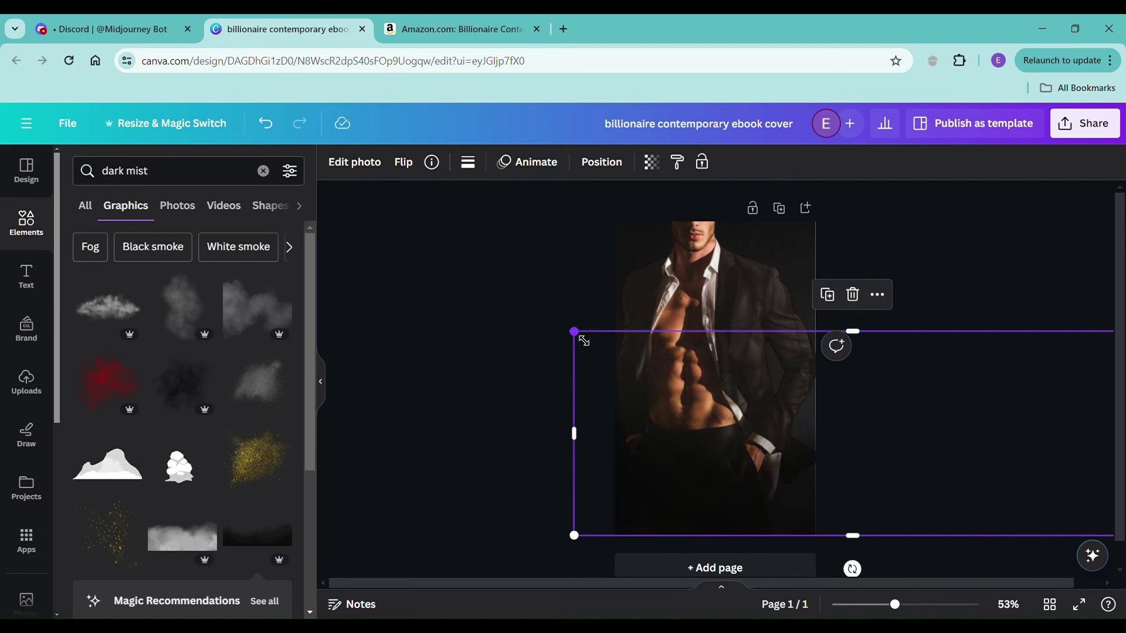
pyautogui.moveTo(579, 340); pyautogui.dragTo(525, 294)
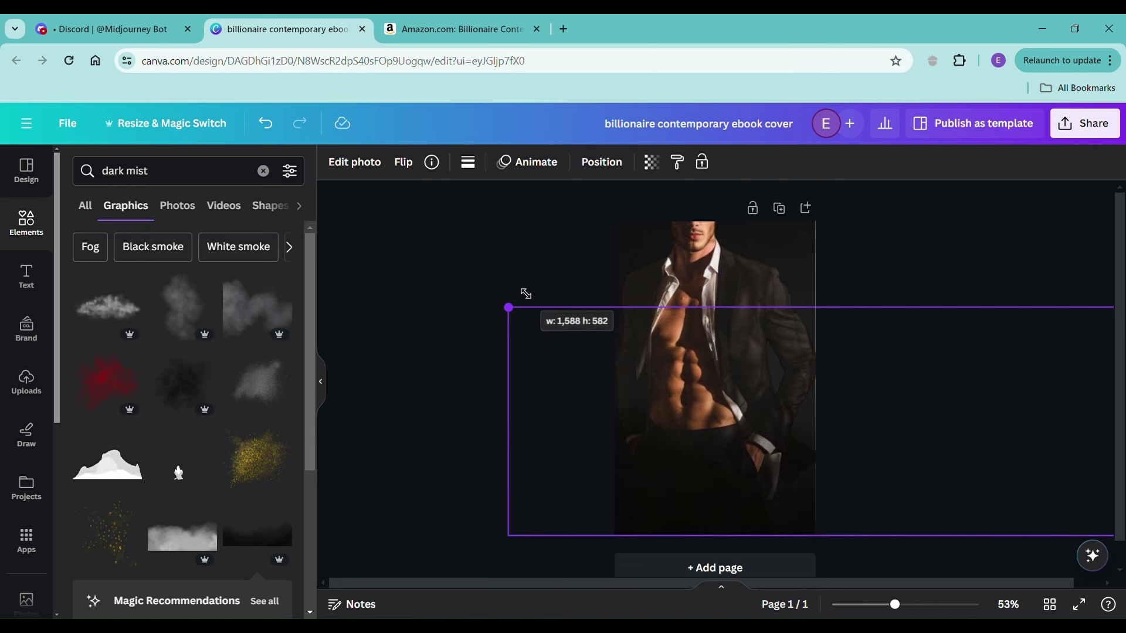
pyautogui.moveTo(526, 294); pyautogui.dragTo(525, 294)
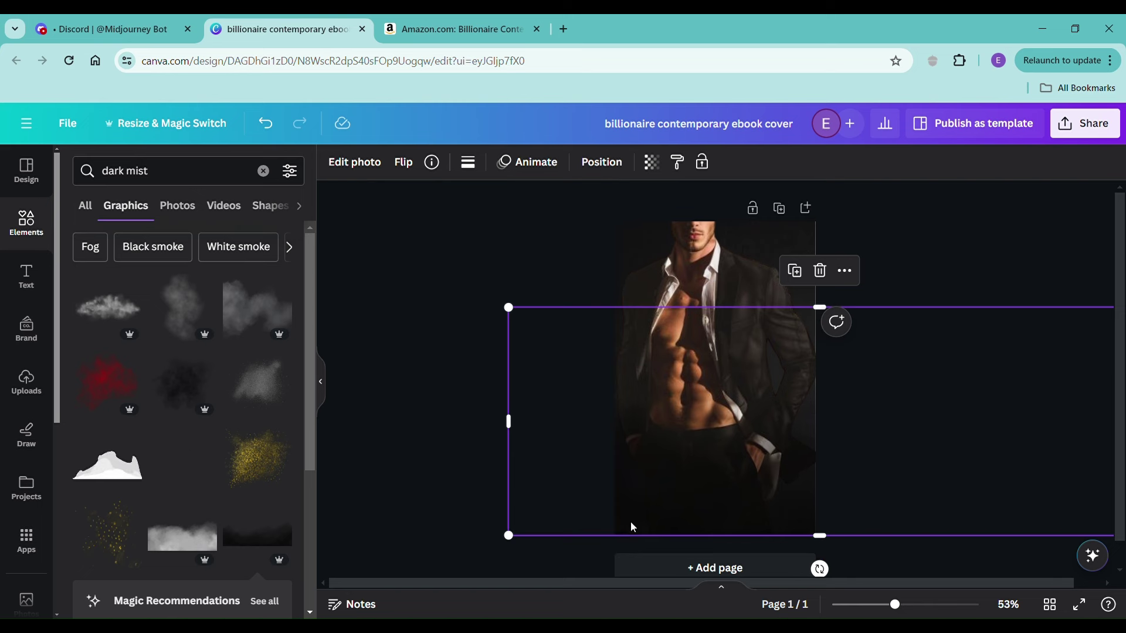
# Try the Fresco, Luna, Myst and Bali filters on the man's photo, and apply the Arctic filter
pyautogui.click(713, 279)
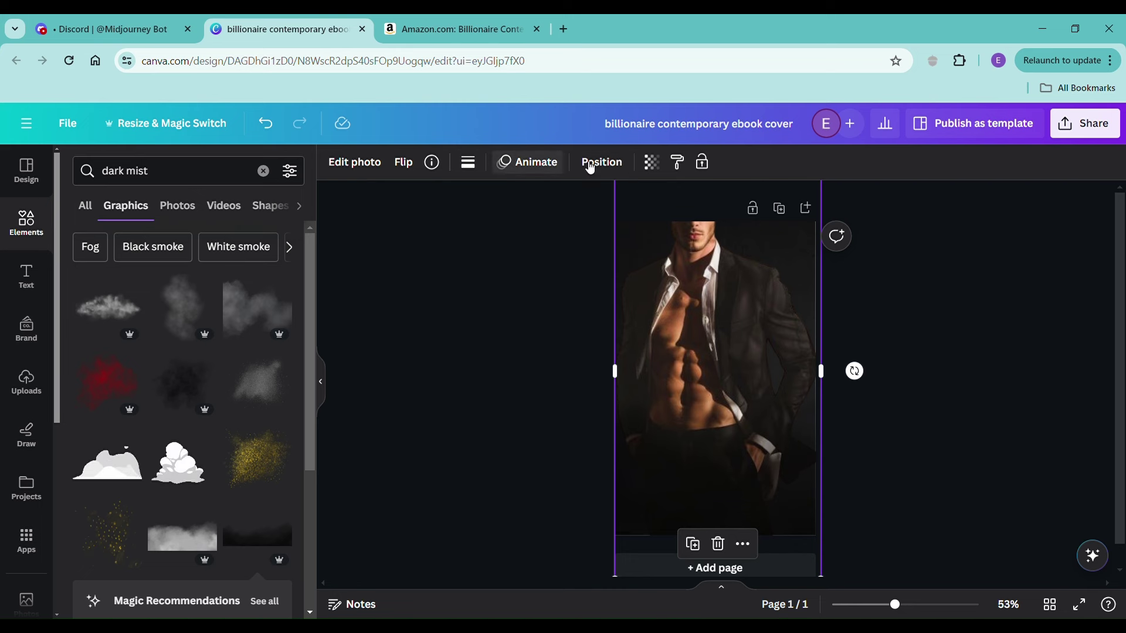
pyautogui.click(372, 164)
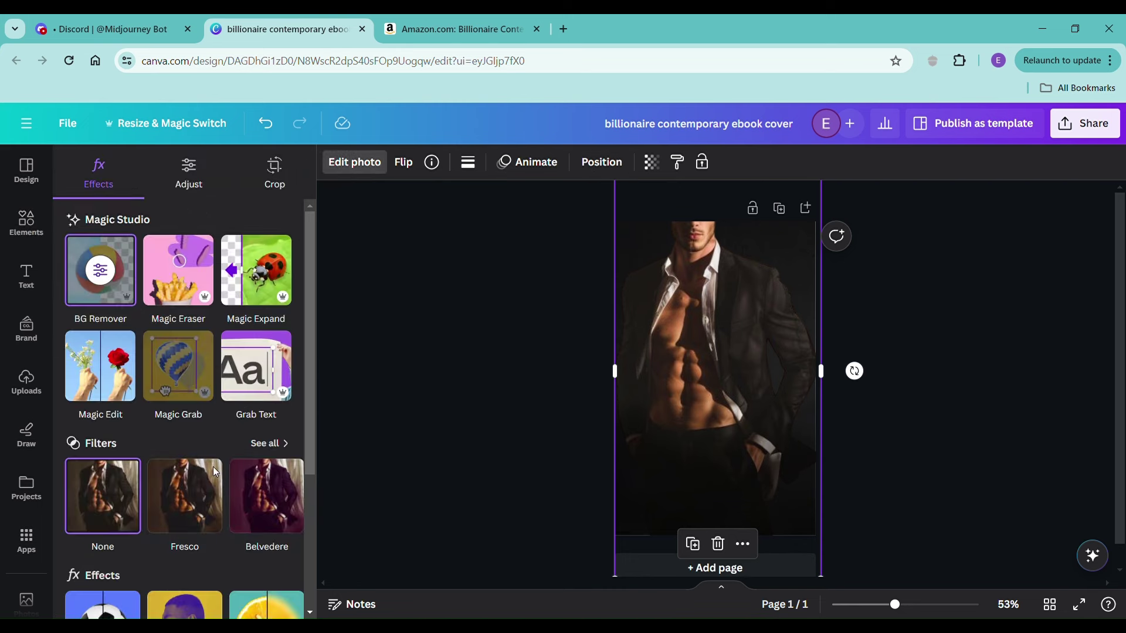
pyautogui.click(198, 515)
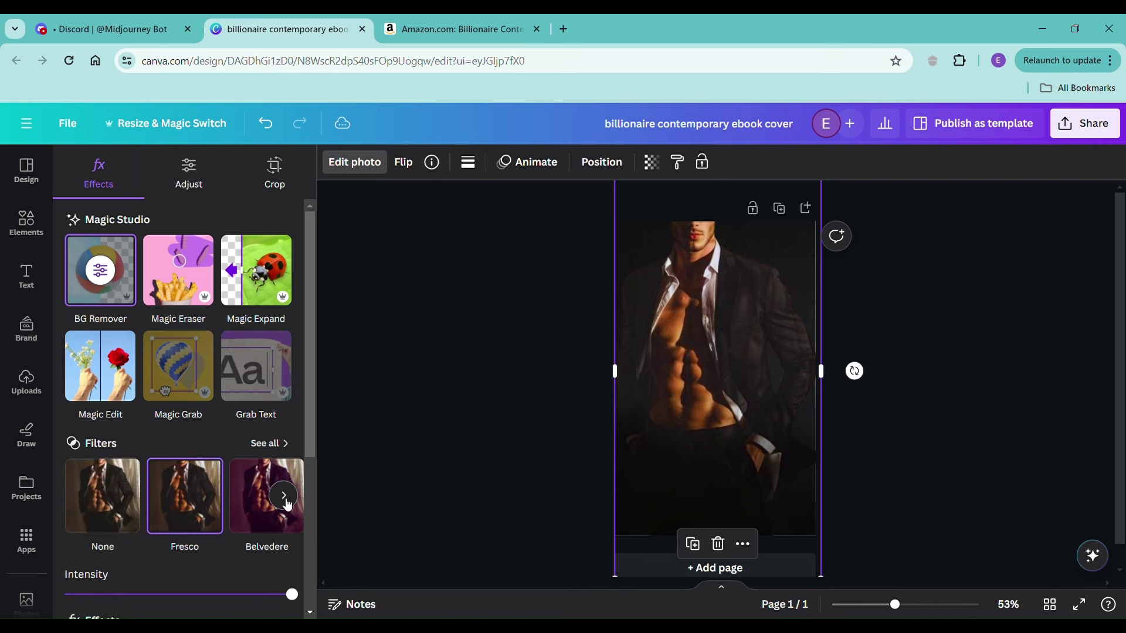
pyautogui.click(284, 497)
pyautogui.click(194, 512)
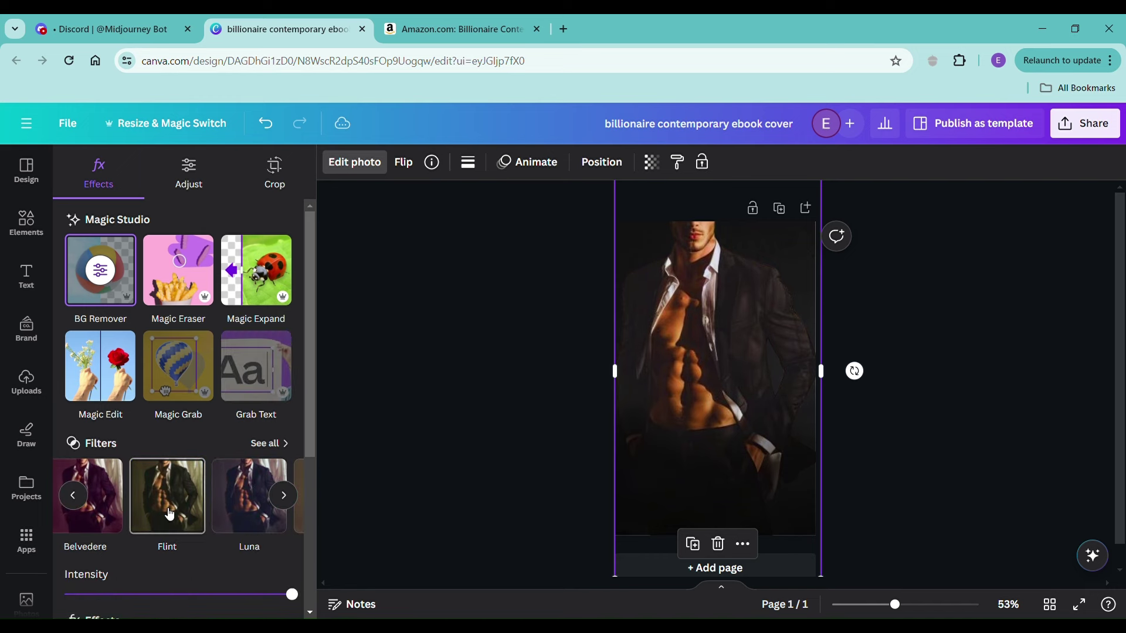
pyautogui.click(259, 517)
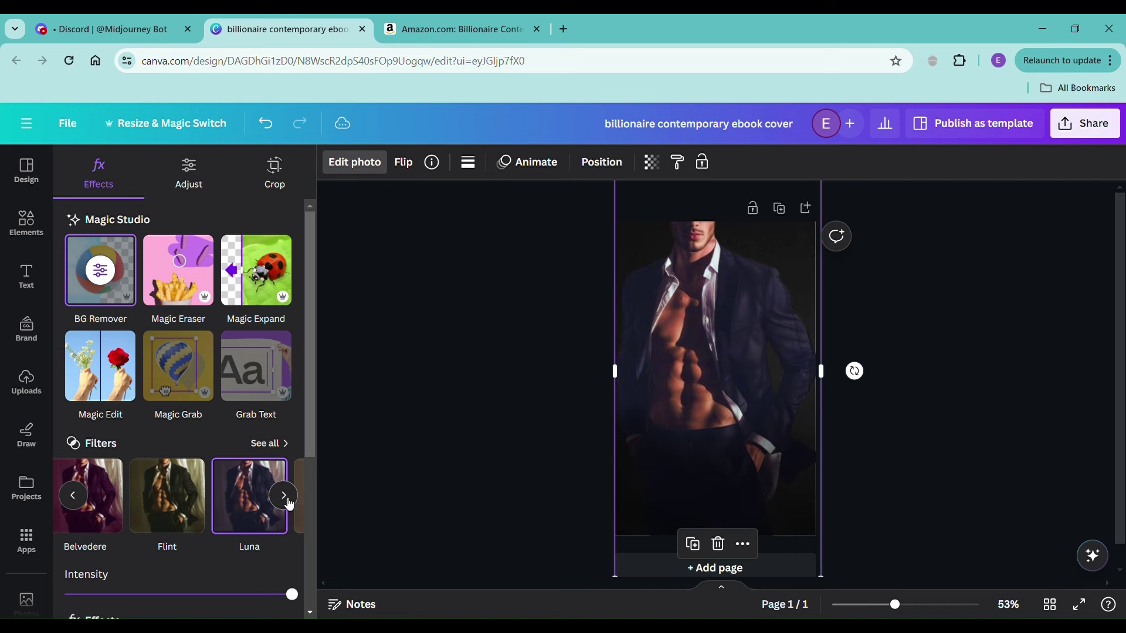
pyautogui.click(284, 497)
pyautogui.click(170, 510)
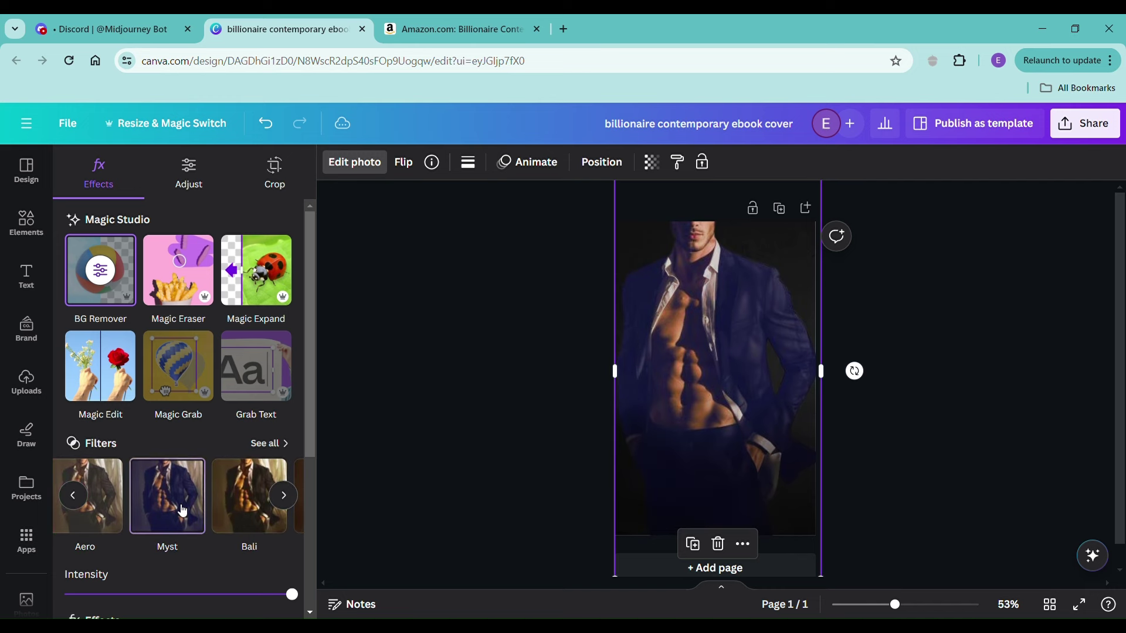
pyautogui.click(241, 516)
pyautogui.click(286, 499)
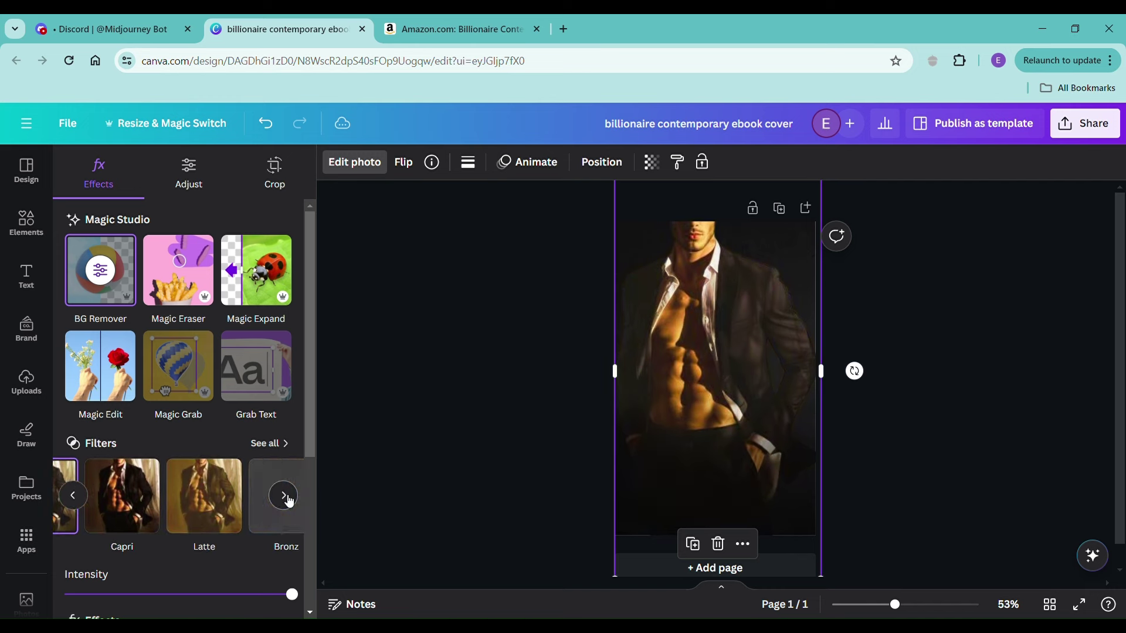
pyautogui.click(283, 497)
pyautogui.click(284, 497)
pyautogui.click(284, 497)
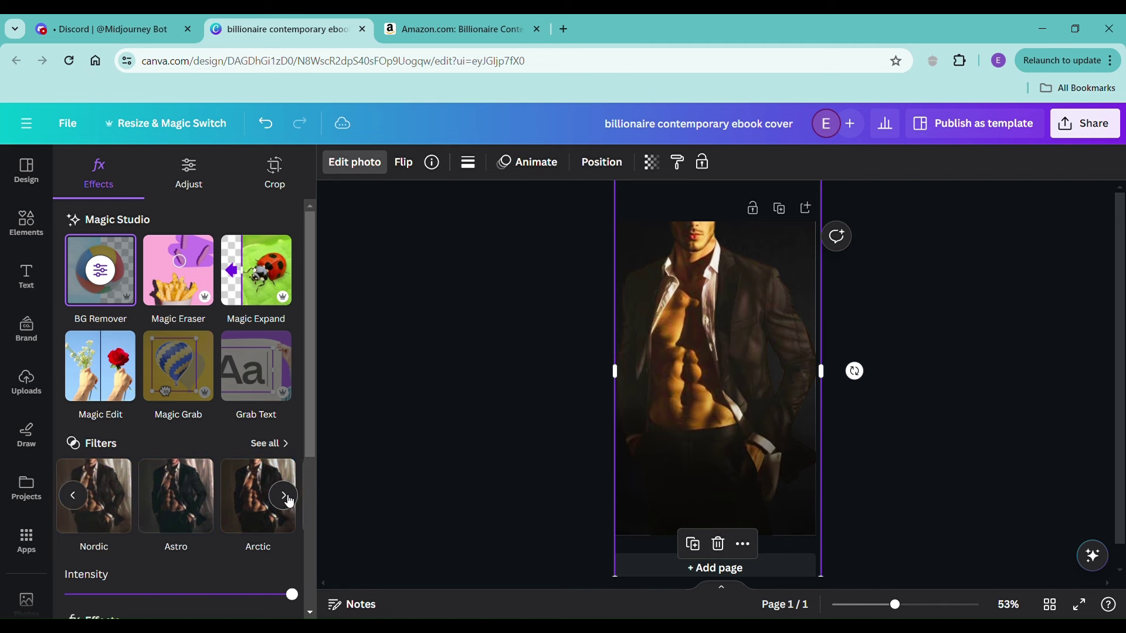
pyautogui.click(253, 506)
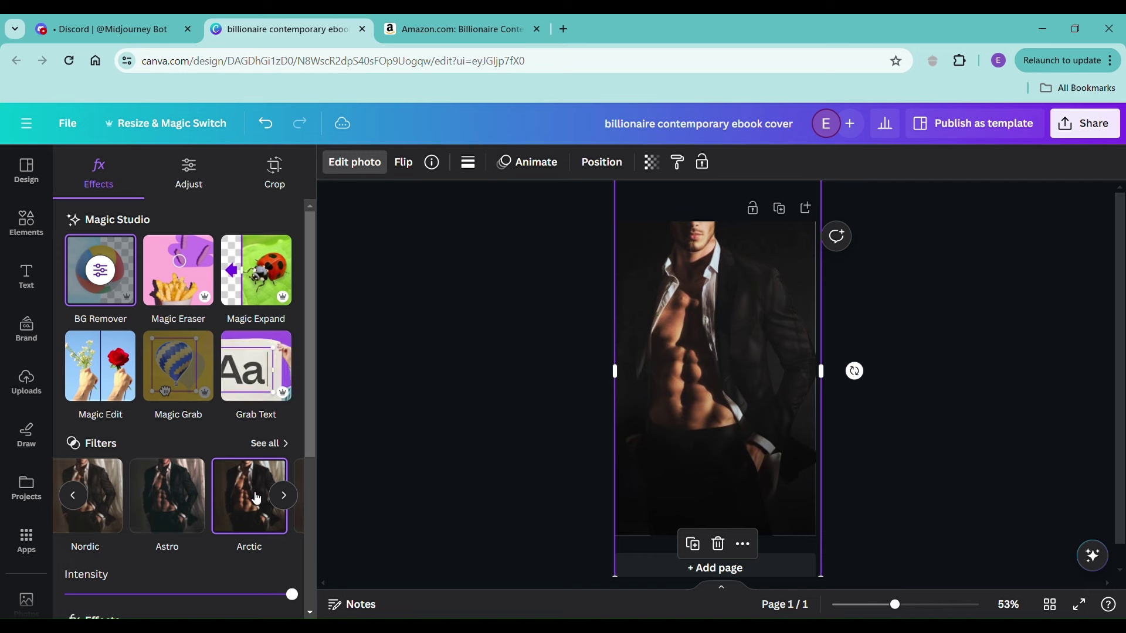
# Enlarge the black mist graphic on the cover so it reaches up to the man's upper chest
pyautogui.click(395, 455)
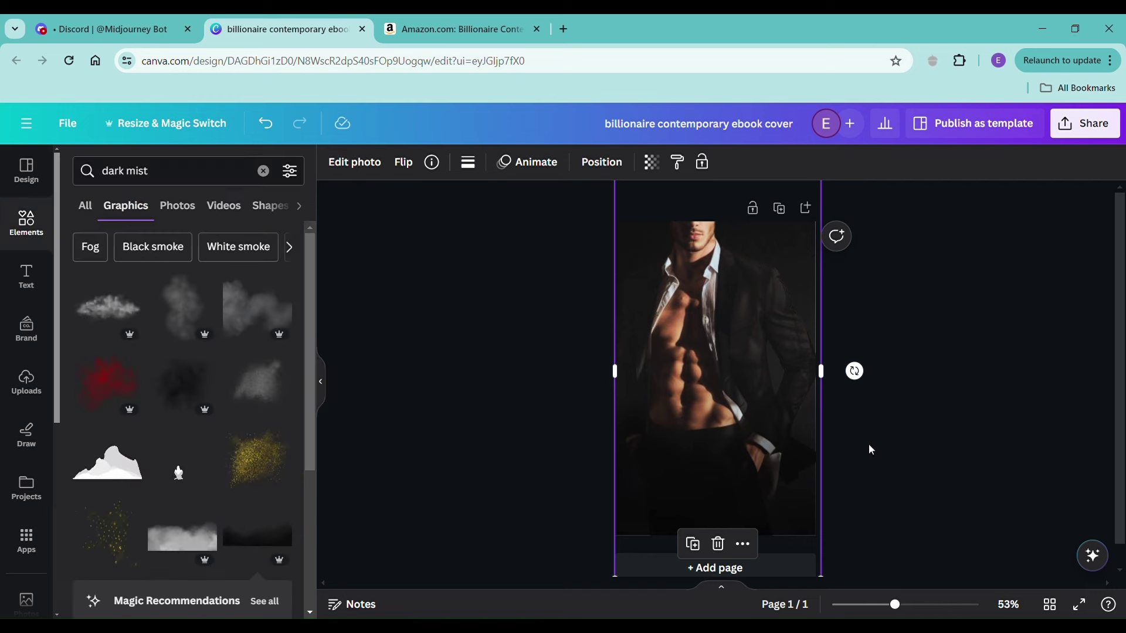
pyautogui.click(871, 445)
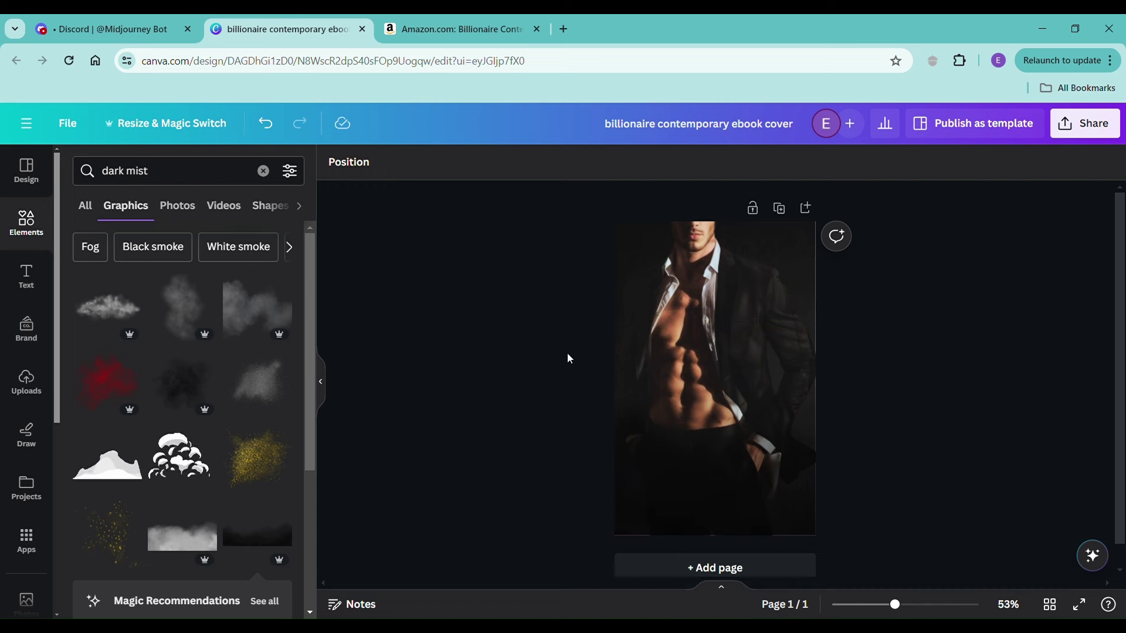
pyautogui.click(666, 418)
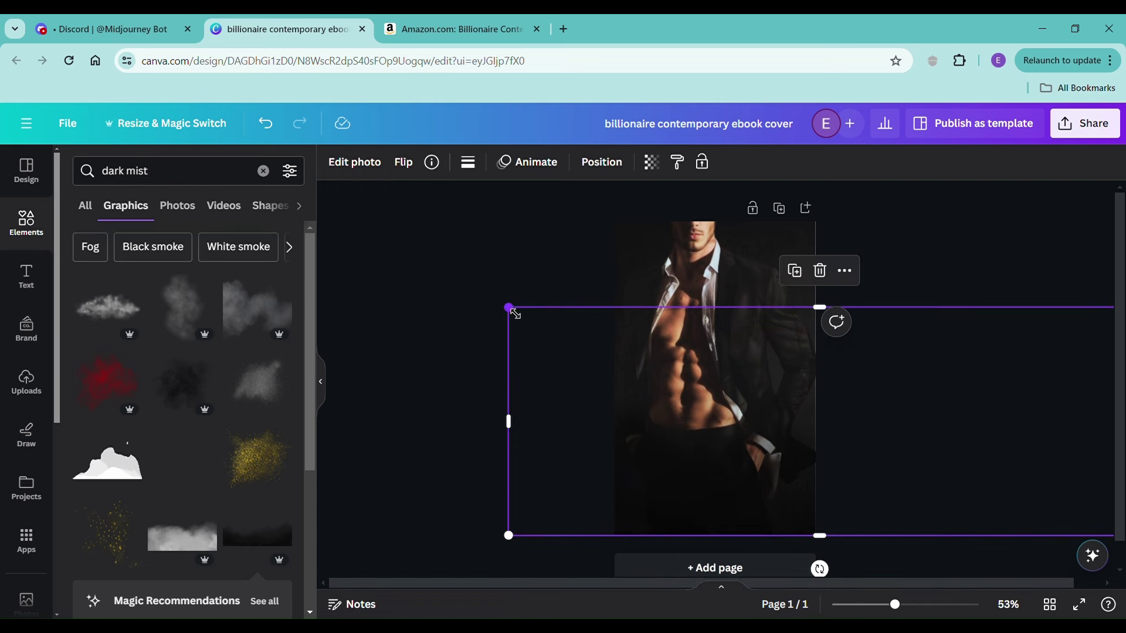
pyautogui.moveTo(513, 312); pyautogui.dragTo(448, 198)
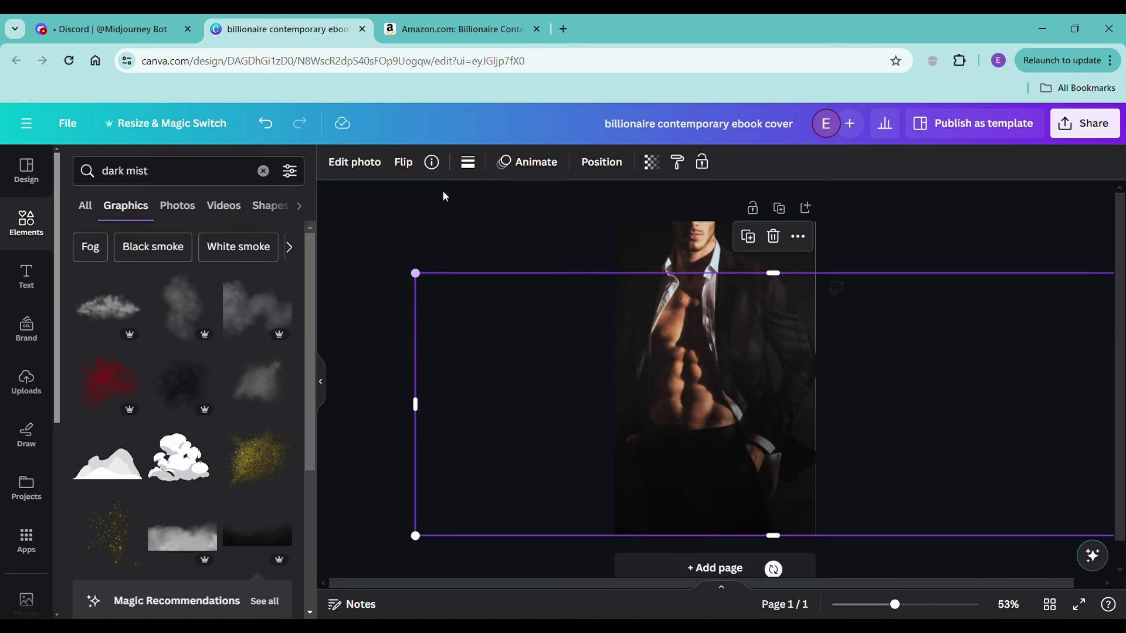
pyautogui.click(419, 213)
# Try adjusting the transparency of the man's photo
pyautogui.click(726, 248)
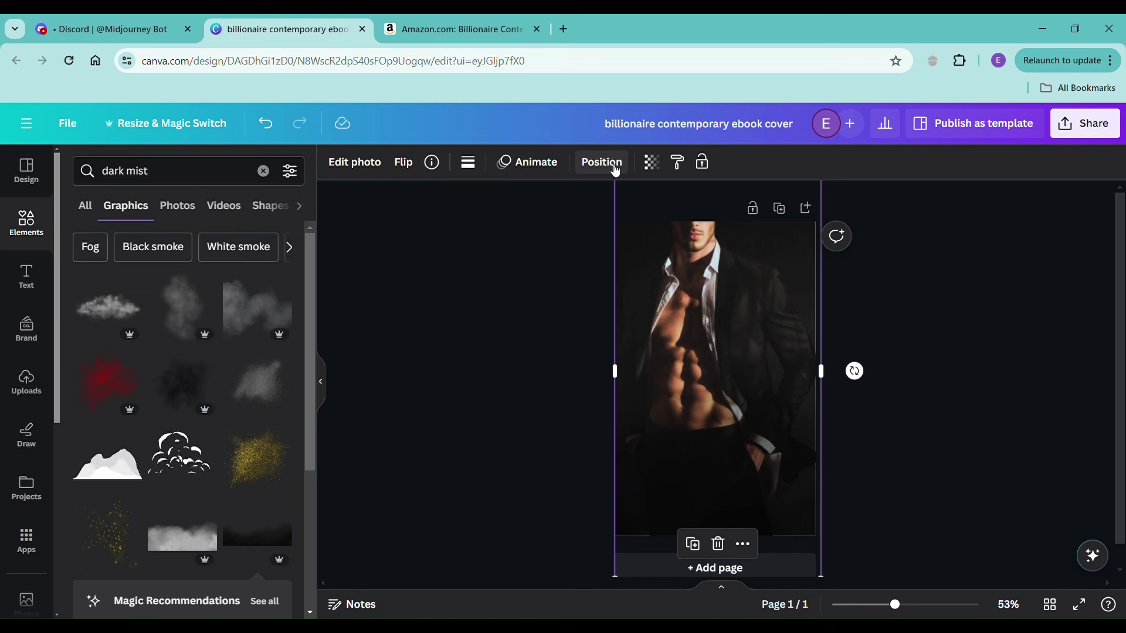
pyautogui.click(651, 163)
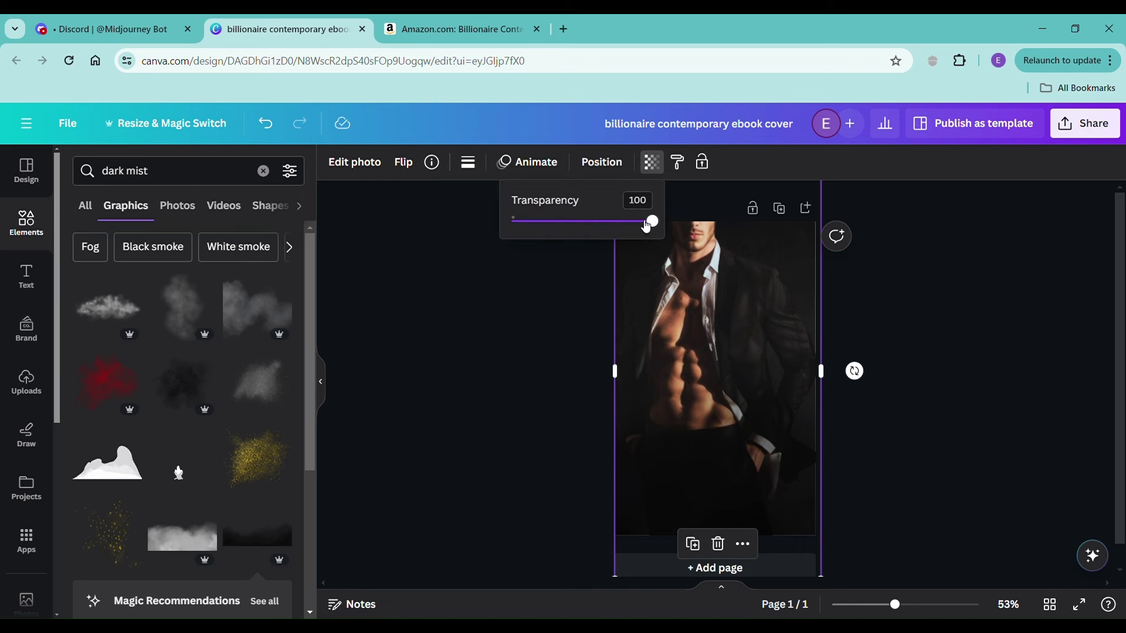
pyautogui.moveTo(647, 226)
pyautogui.mouseDown()
pyautogui.moveTo(618, 223)
pyautogui.moveTo(641, 222)
pyautogui.moveTo(633, 231)
pyautogui.moveTo(652, 222)
pyautogui.mouseUp()
pyautogui.click(1011, 339)
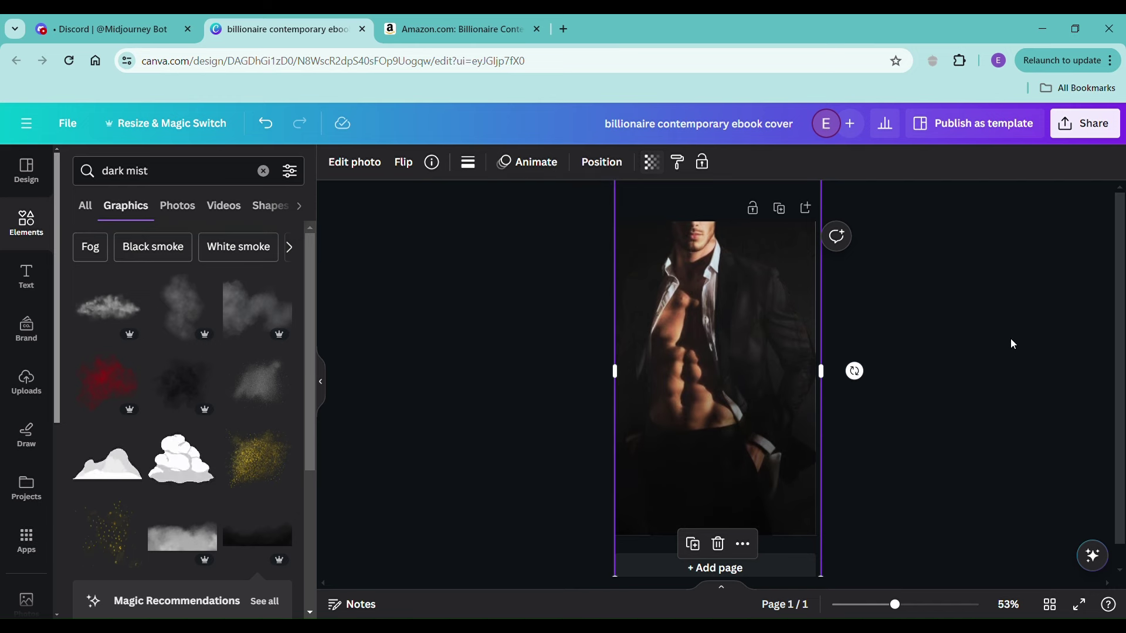
# Check the billionaire romance covers in the Amazon search results as a reference and return to the cover design
pyautogui.click(948, 349)
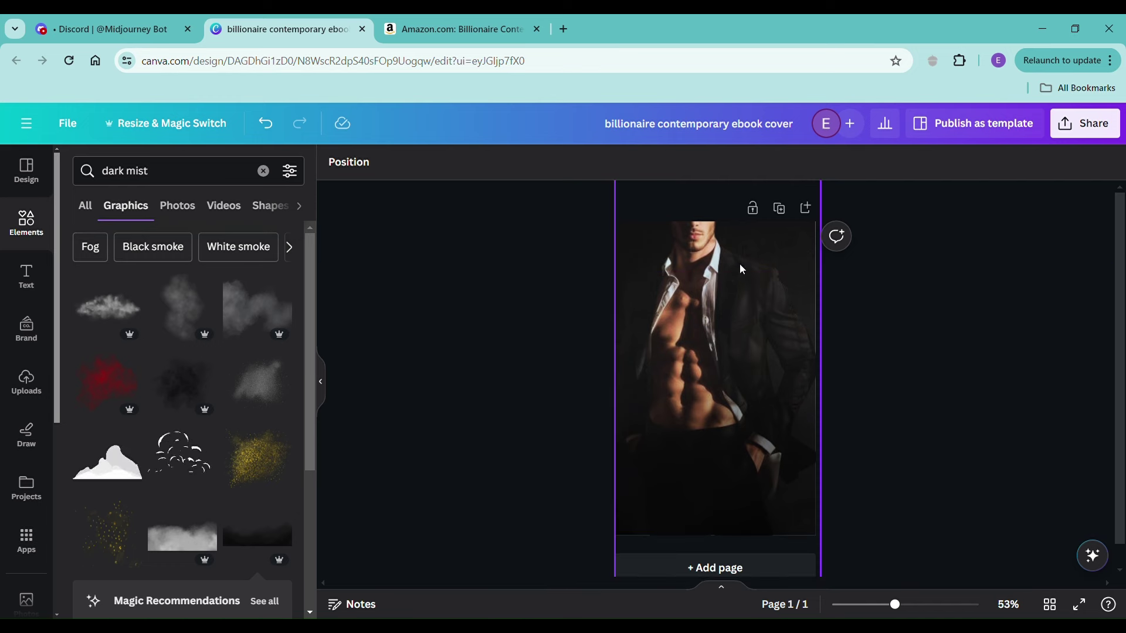
pyautogui.click(438, 18)
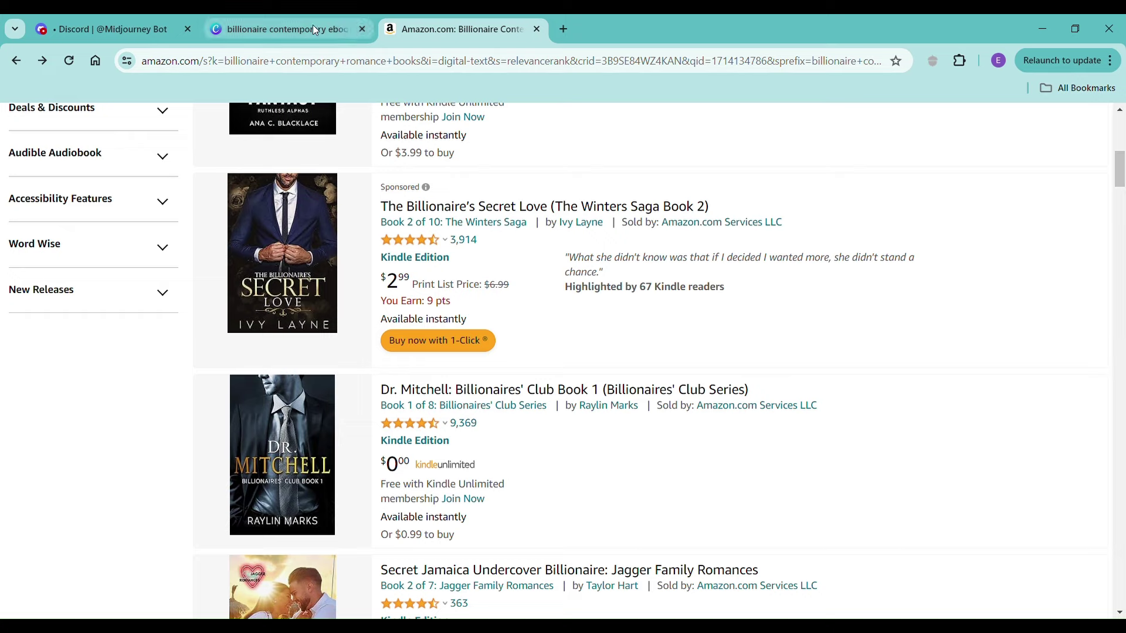
pyautogui.click(284, 28)
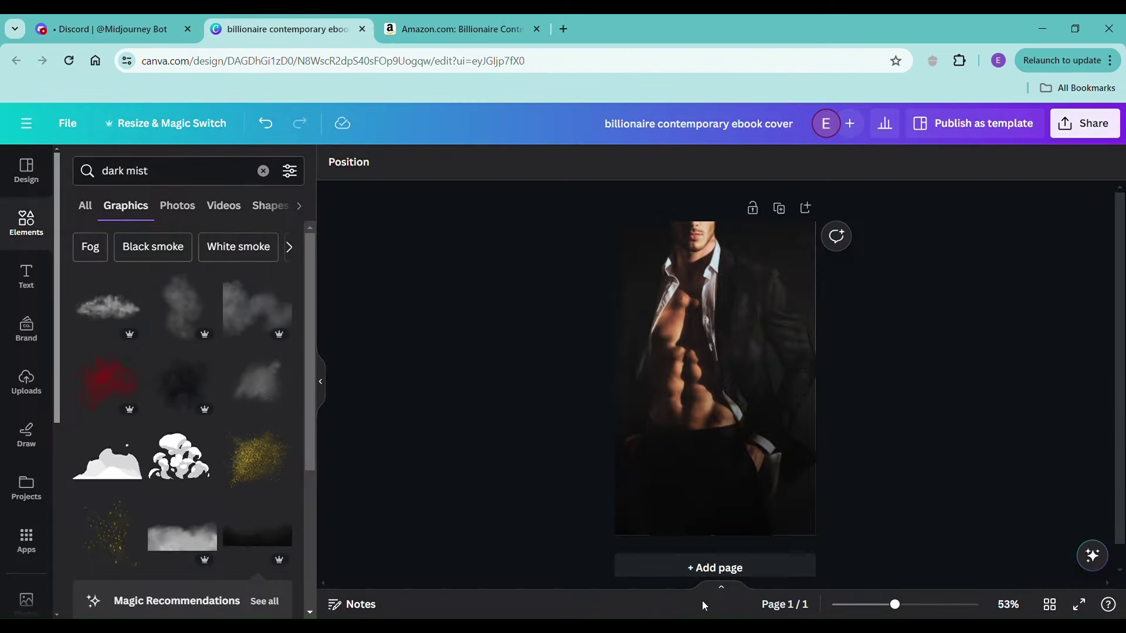
# Add a second blank page and search the design templates for "romance cover"
pyautogui.click(711, 569)
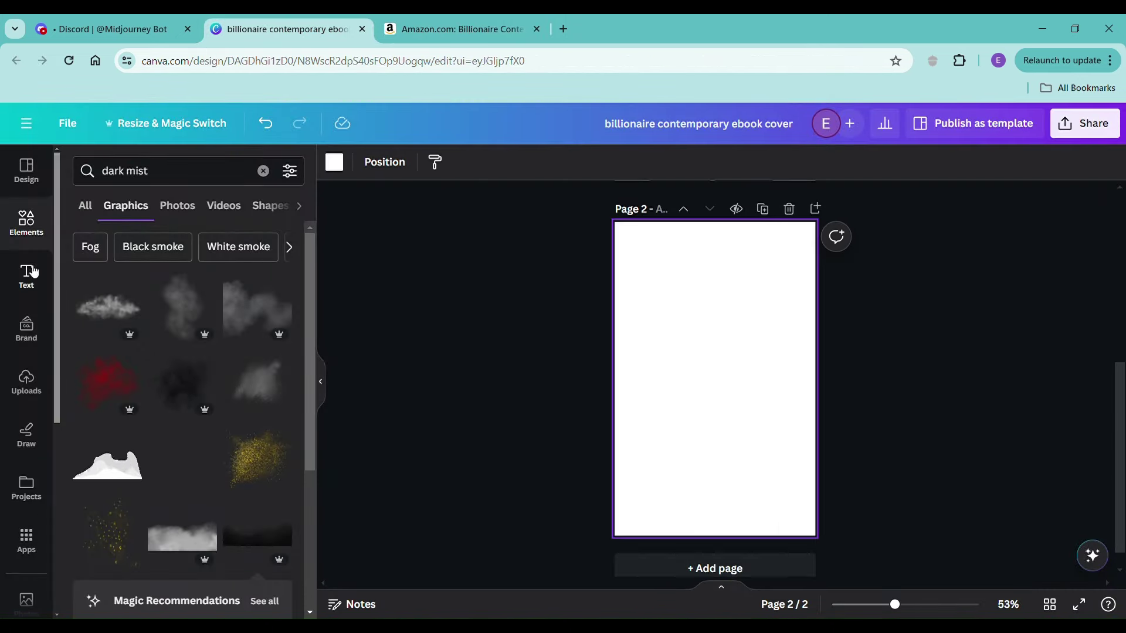
pyautogui.click(26, 170)
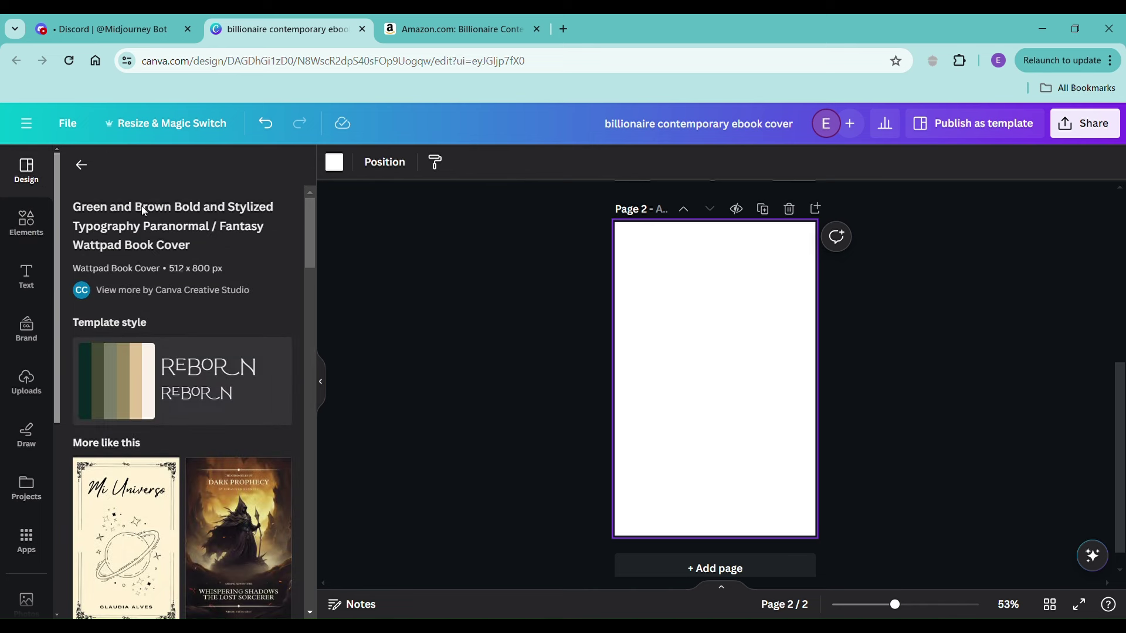
pyautogui.click(82, 164)
pyautogui.click(219, 173)
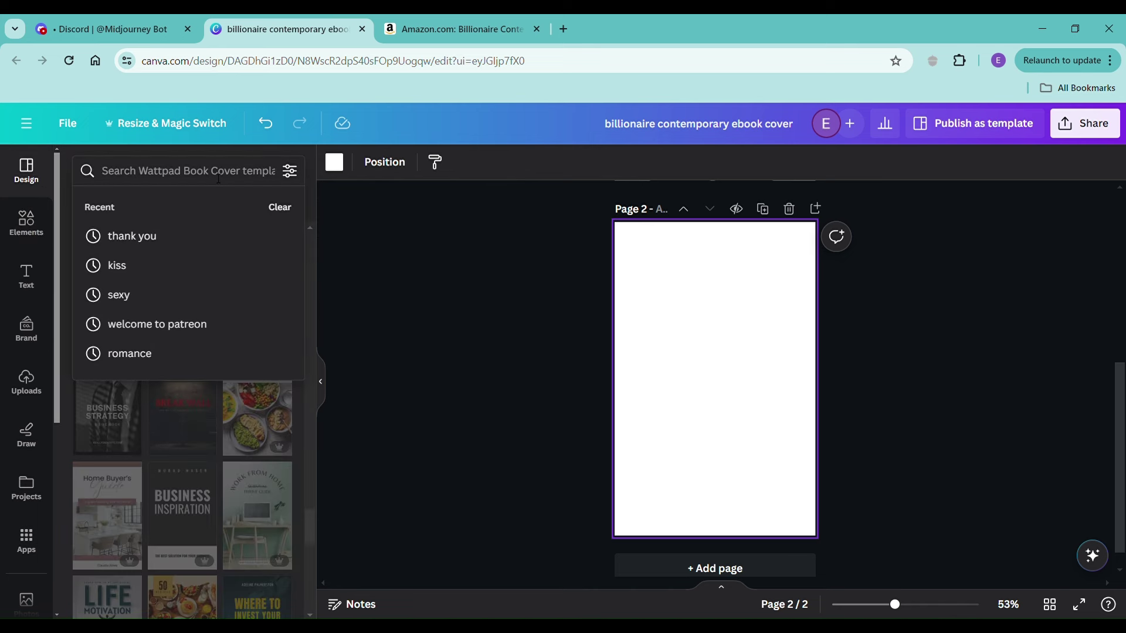
pyautogui.write('romance cover')
pyautogui.press('Return')
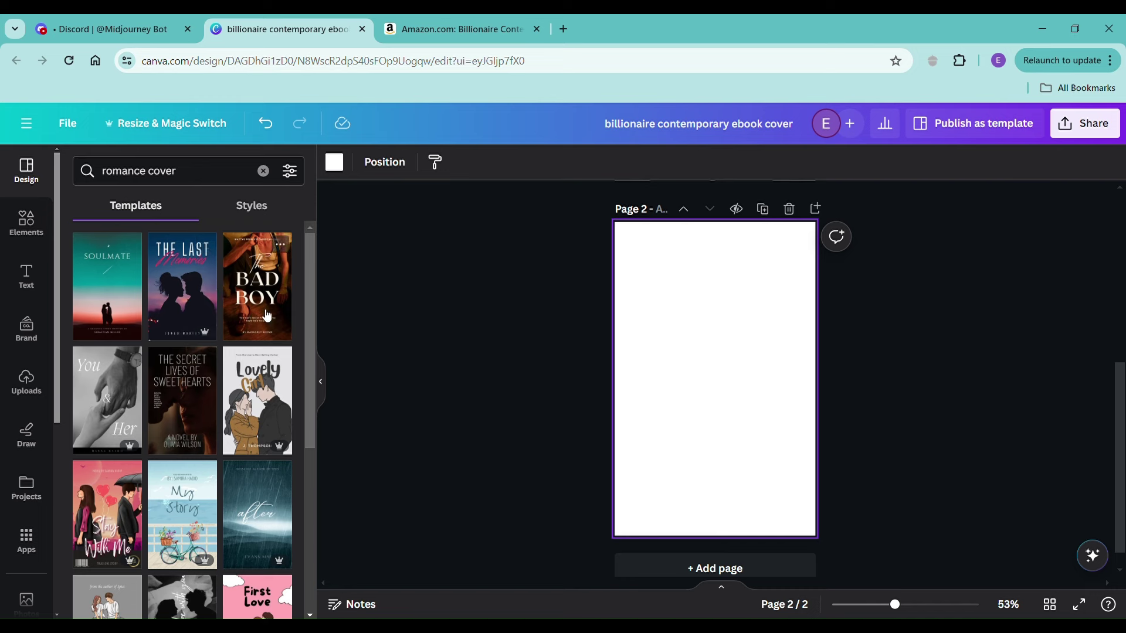
# Browse the romance cover templates for a dark design with suitable title typography
pyautogui.scroll(-4, 199, 499)
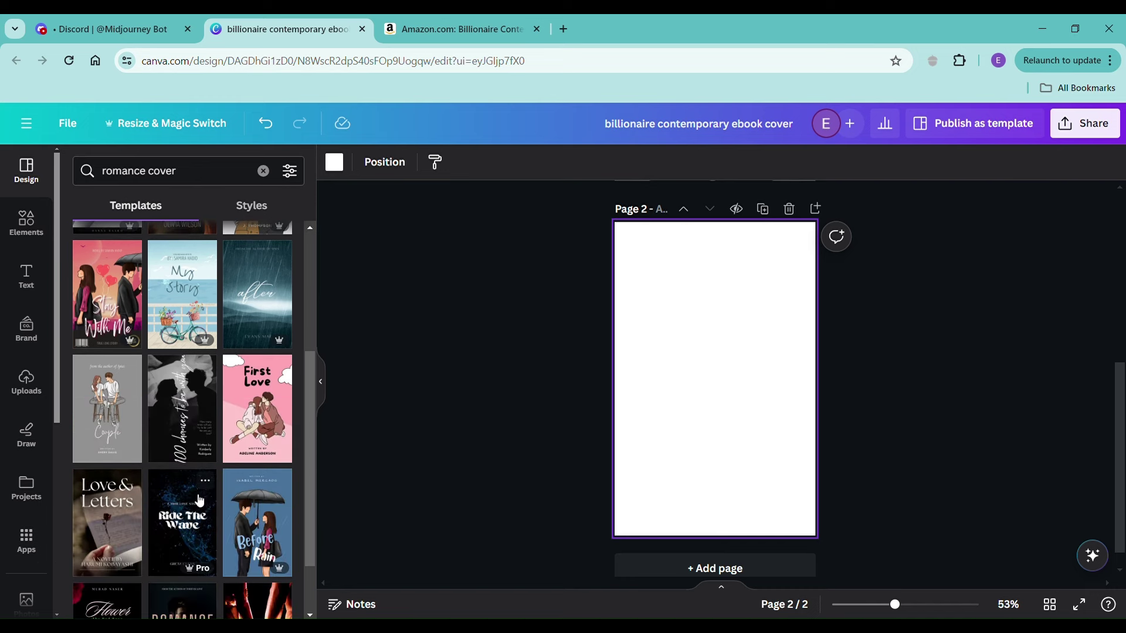
pyautogui.scroll(-5, 199, 500)
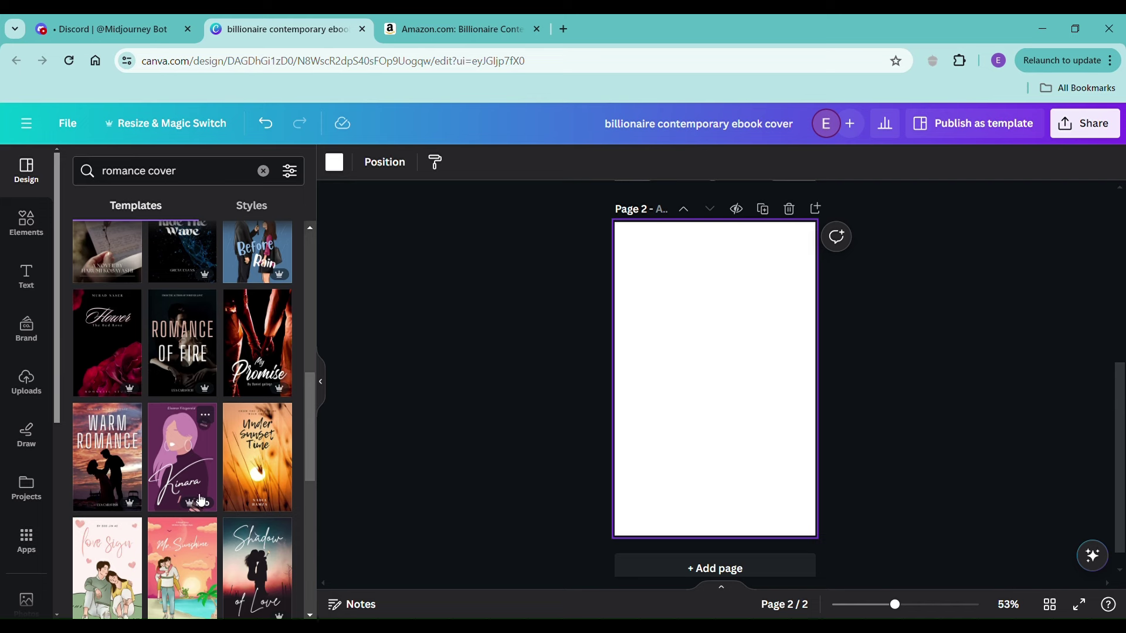
pyautogui.scroll(-3, 201, 500)
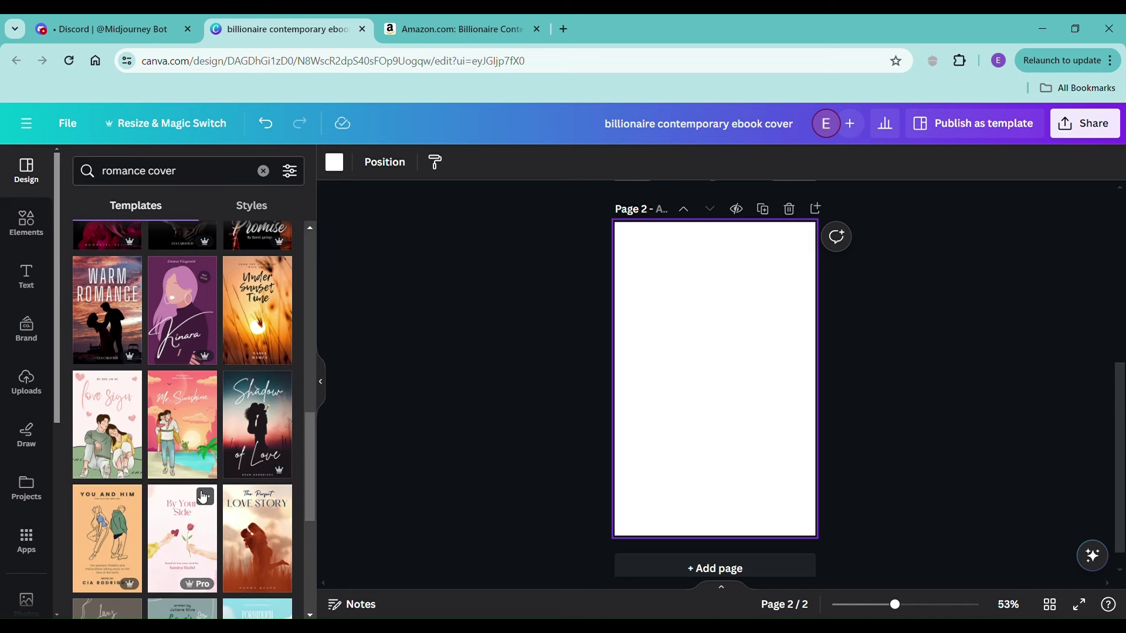
pyautogui.scroll(-6, 202, 498)
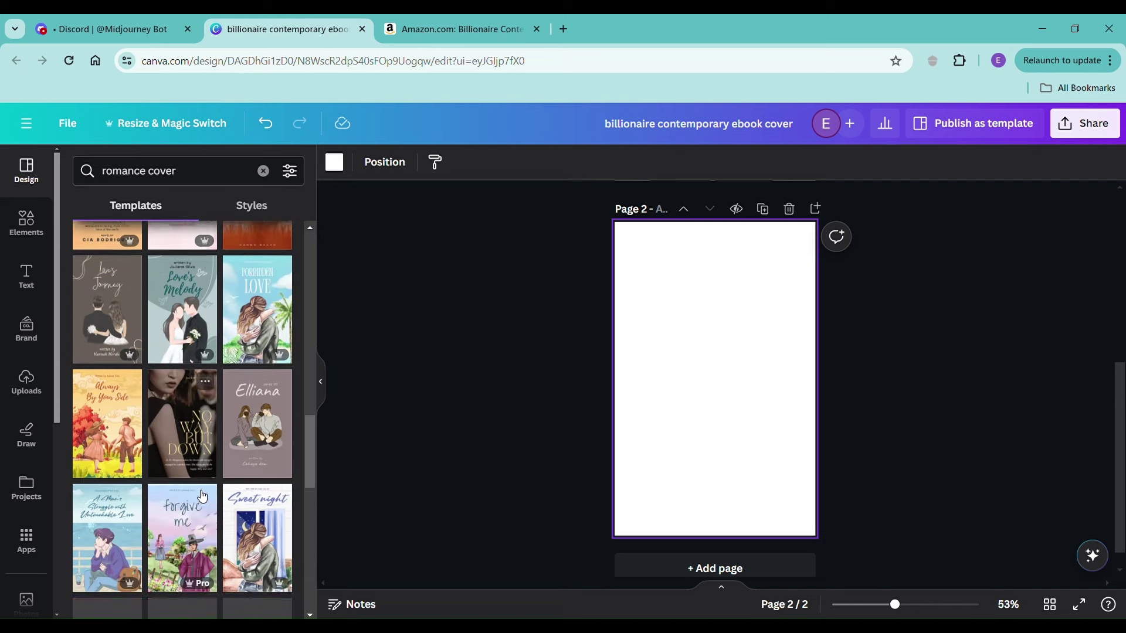
pyautogui.scroll(-1, 203, 497)
pyautogui.scroll(-5, 202, 497)
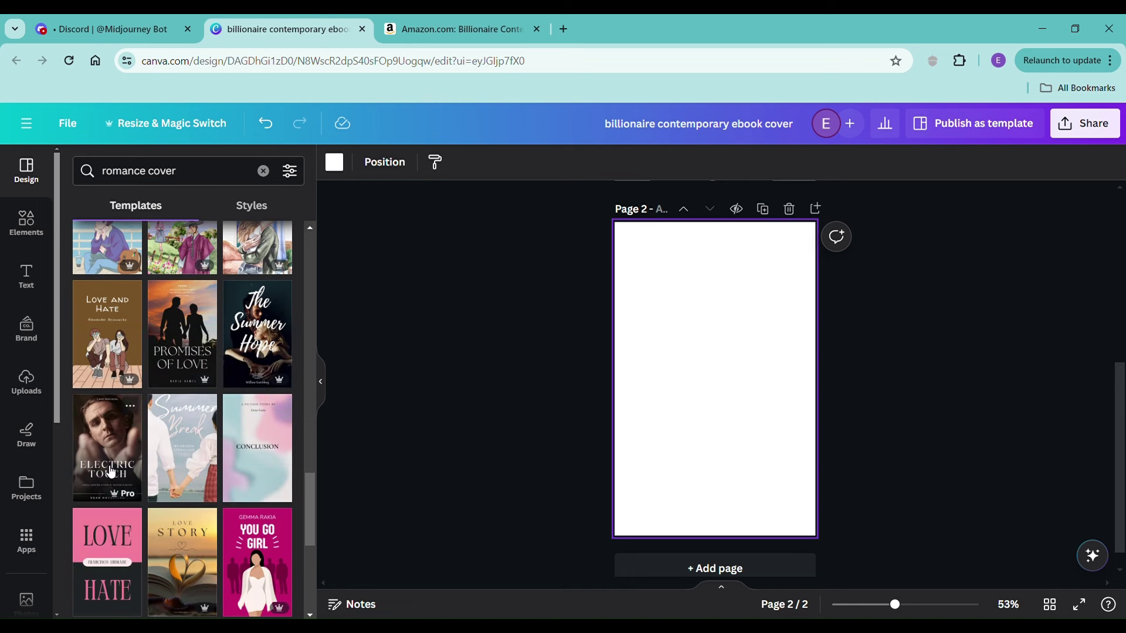
pyautogui.scroll(-6, 112, 471)
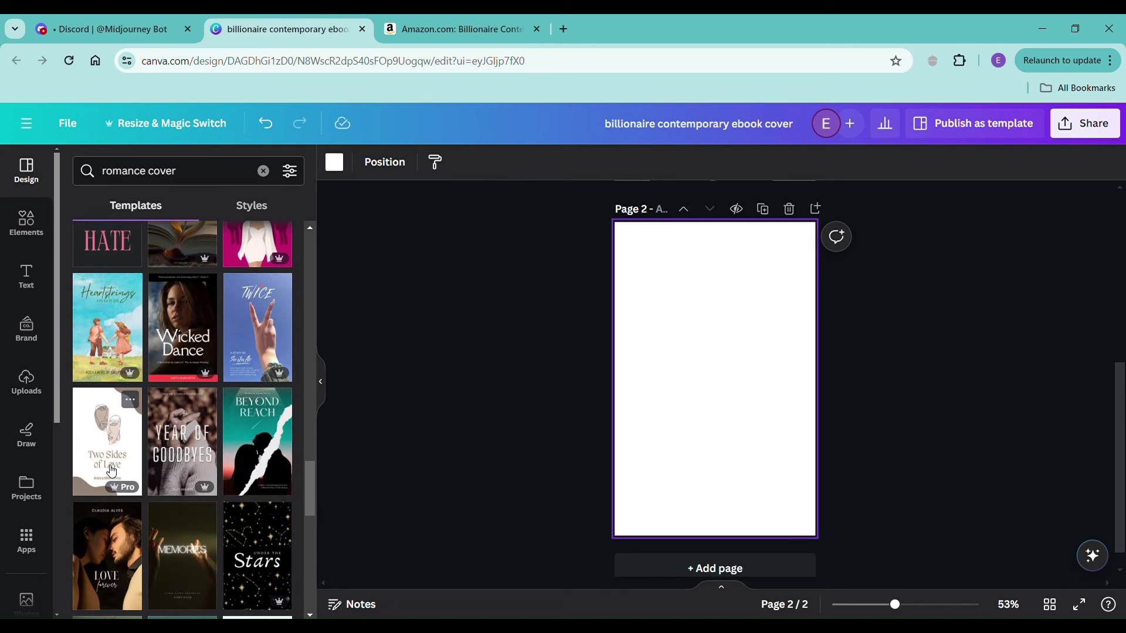
pyautogui.scroll(-3, 111, 471)
pyautogui.scroll(-3, 112, 471)
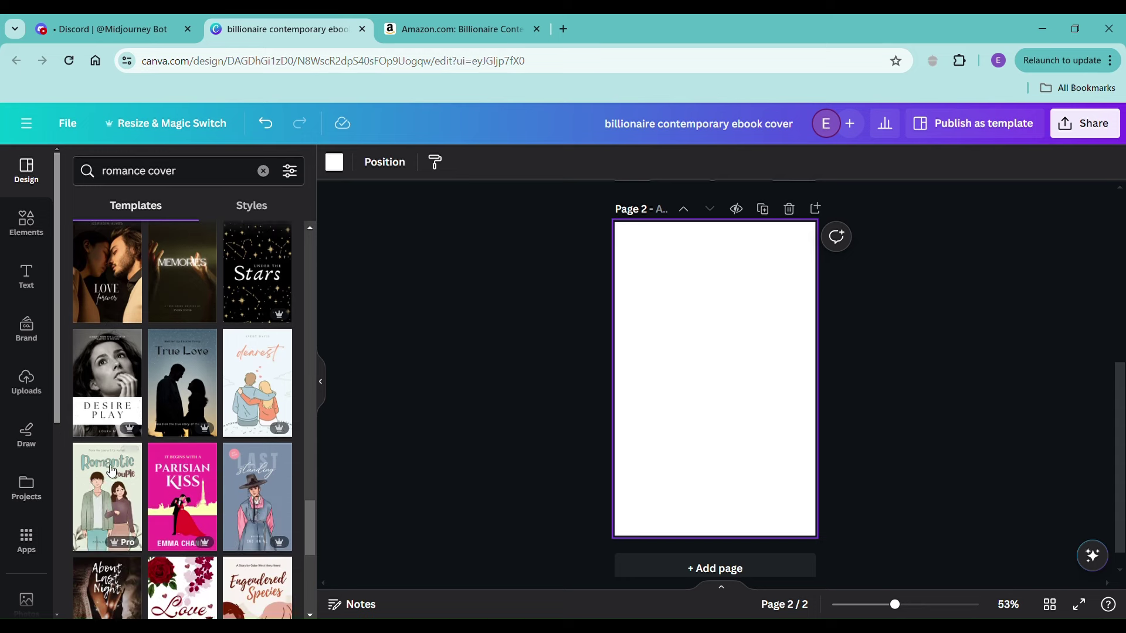
pyautogui.scroll(-5, 111, 471)
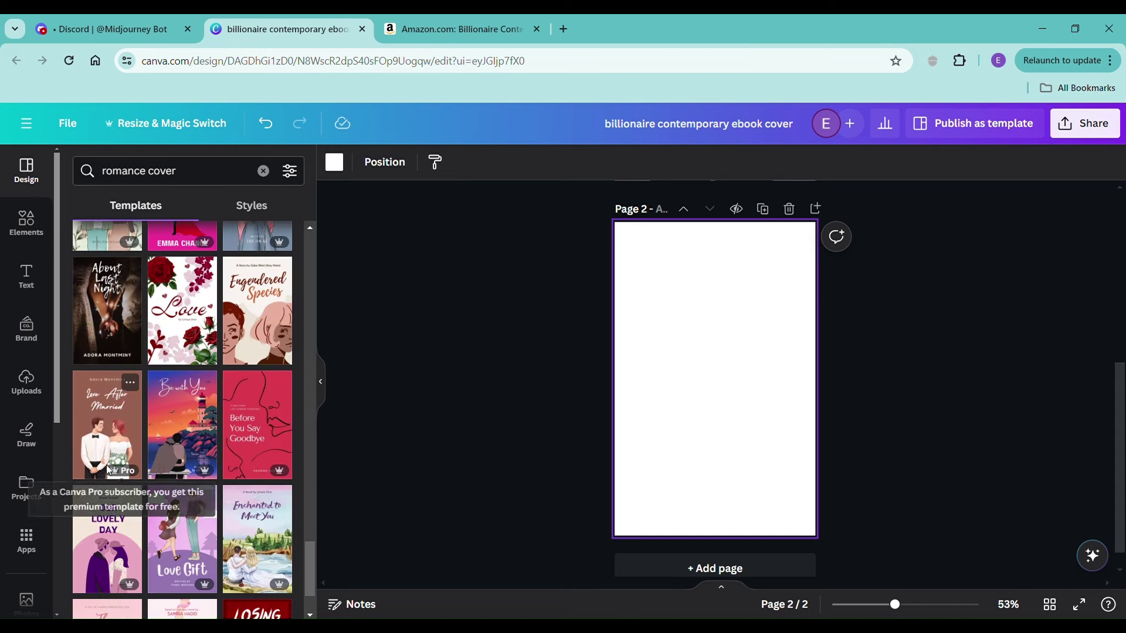
pyautogui.scroll(-5, 109, 467)
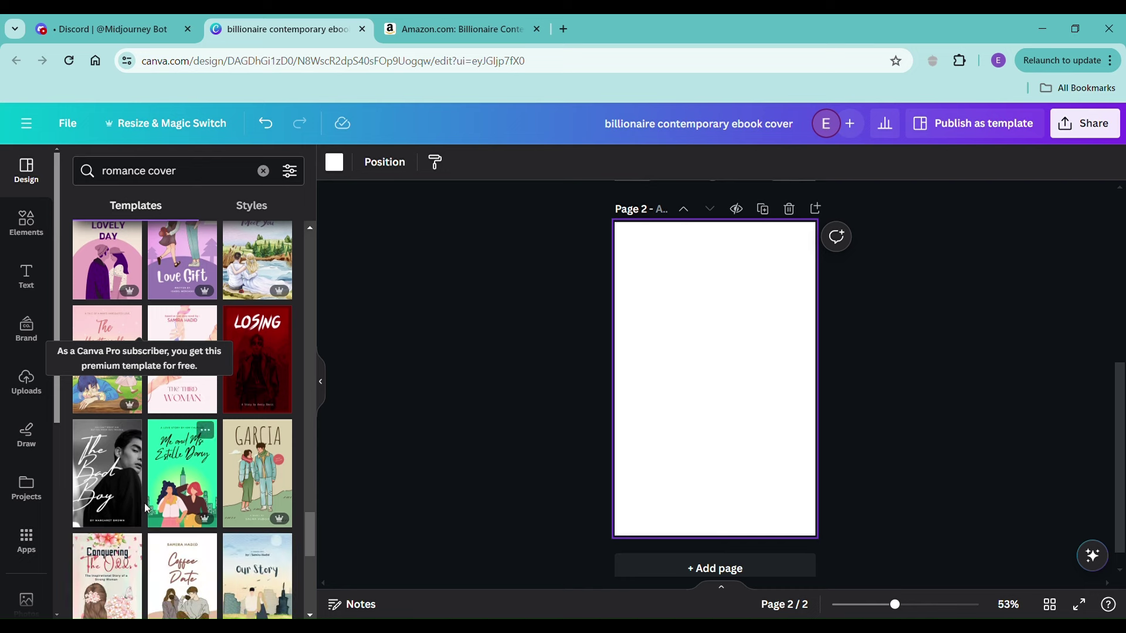
# Apply the black photographic "Romance of Fire" template to page 2
pyautogui.scroll(5, 144, 503)
pyautogui.scroll(3, 145, 495)
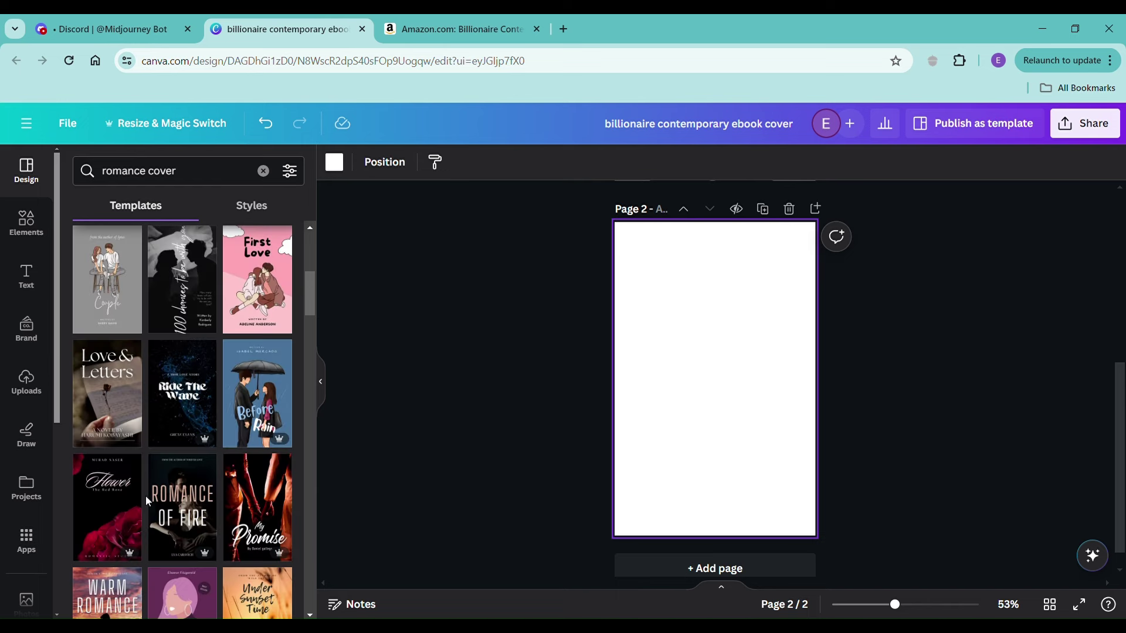
pyautogui.scroll(-3, 145, 495)
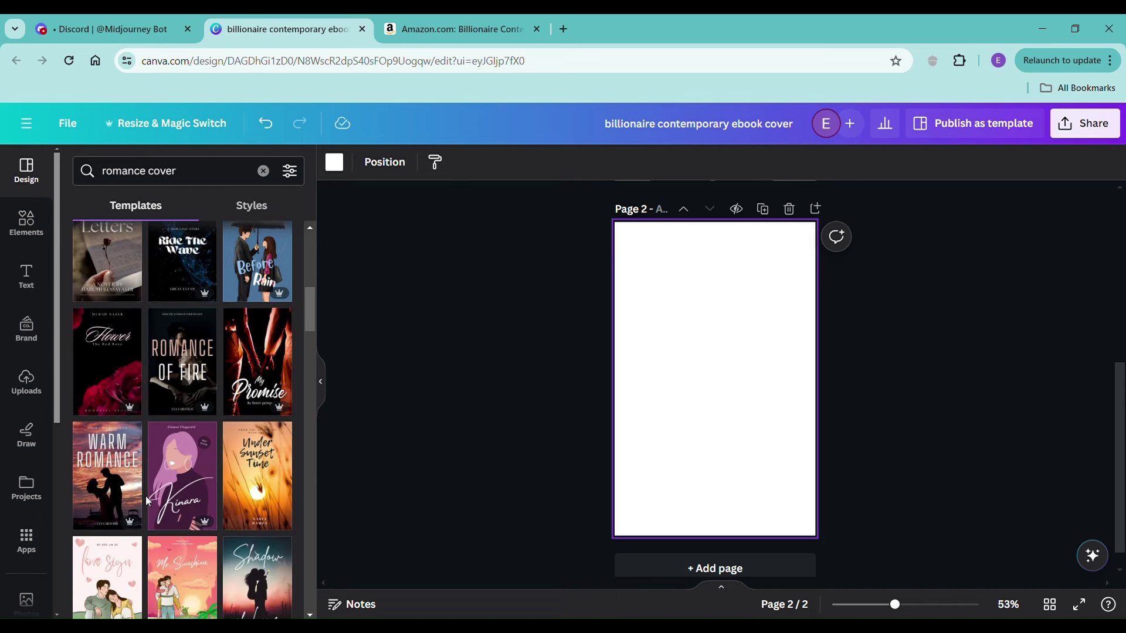
pyautogui.click(197, 364)
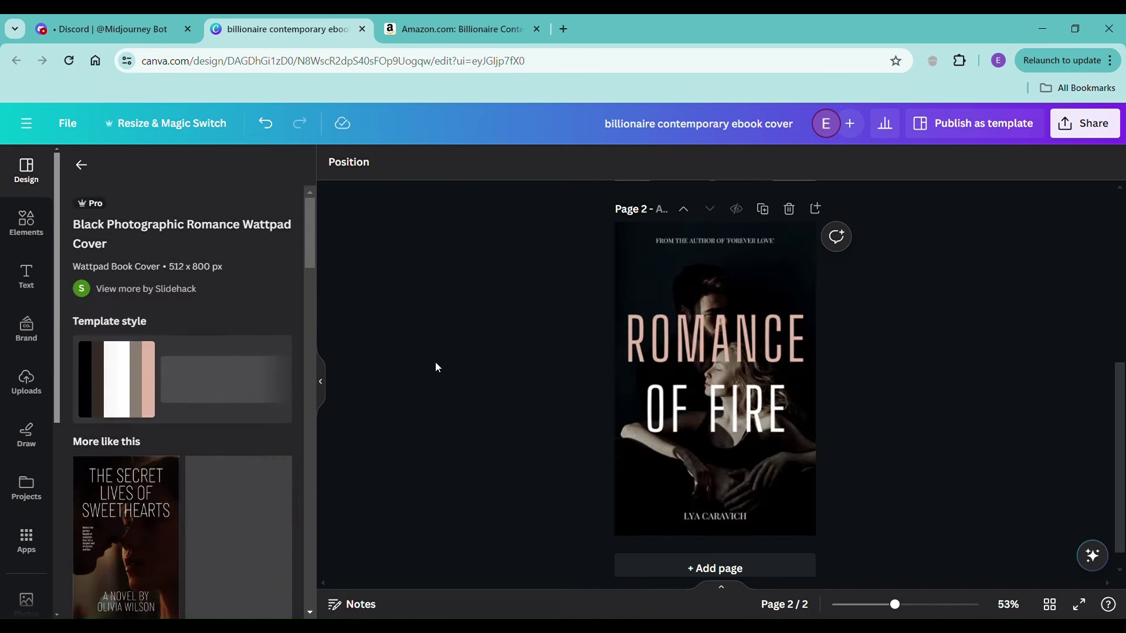
# Move the pink "ROMANCE" title from page 2 onto the man's cover on page 1 and change its text to "DARING"
pyautogui.scroll(3, 998, 411)
pyautogui.scroll(-3, 999, 416)
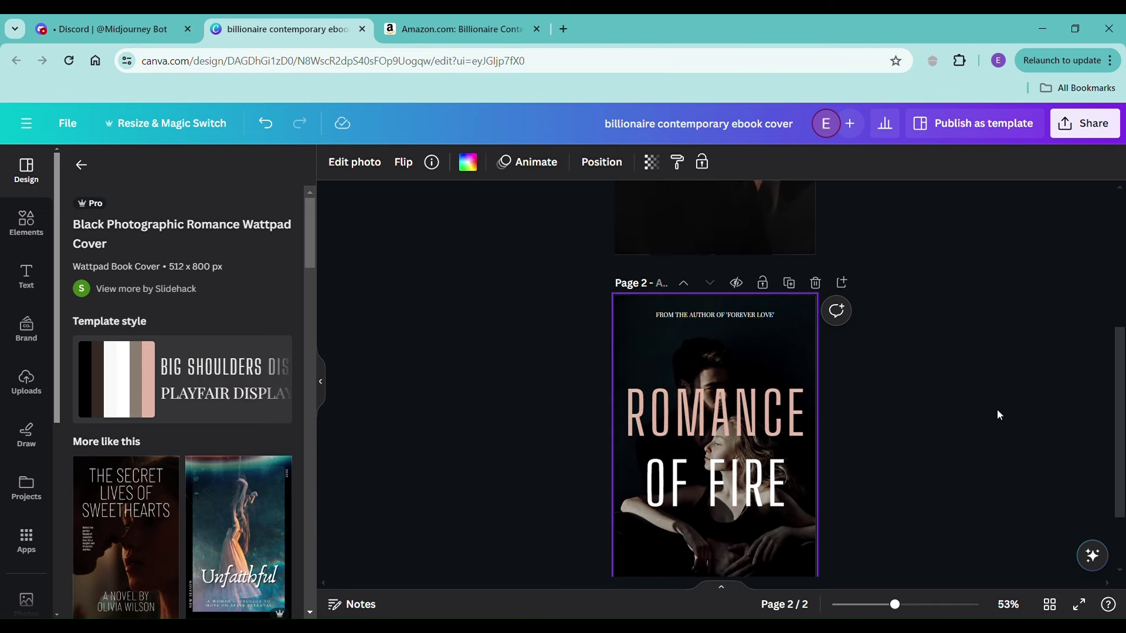
pyautogui.scroll(-3, 821, 431)
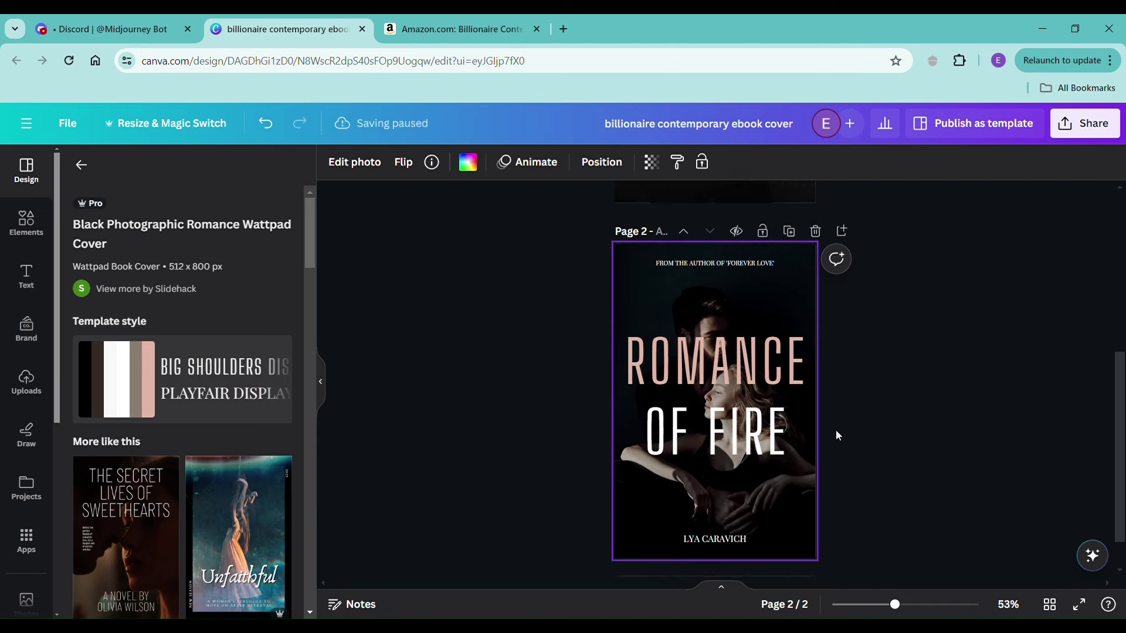
pyautogui.scroll(5, 795, 442)
pyautogui.moveTo(769, 486); pyautogui.dragTo(772, 220)
pyautogui.scroll(3, 914, 378)
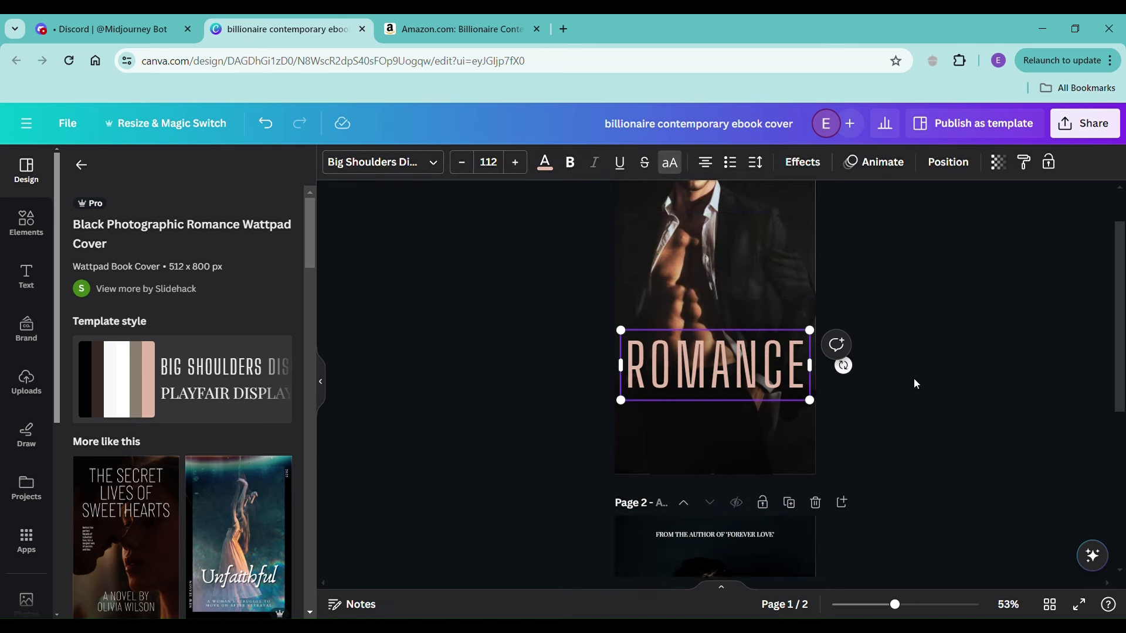
pyautogui.doubleClick(783, 378)
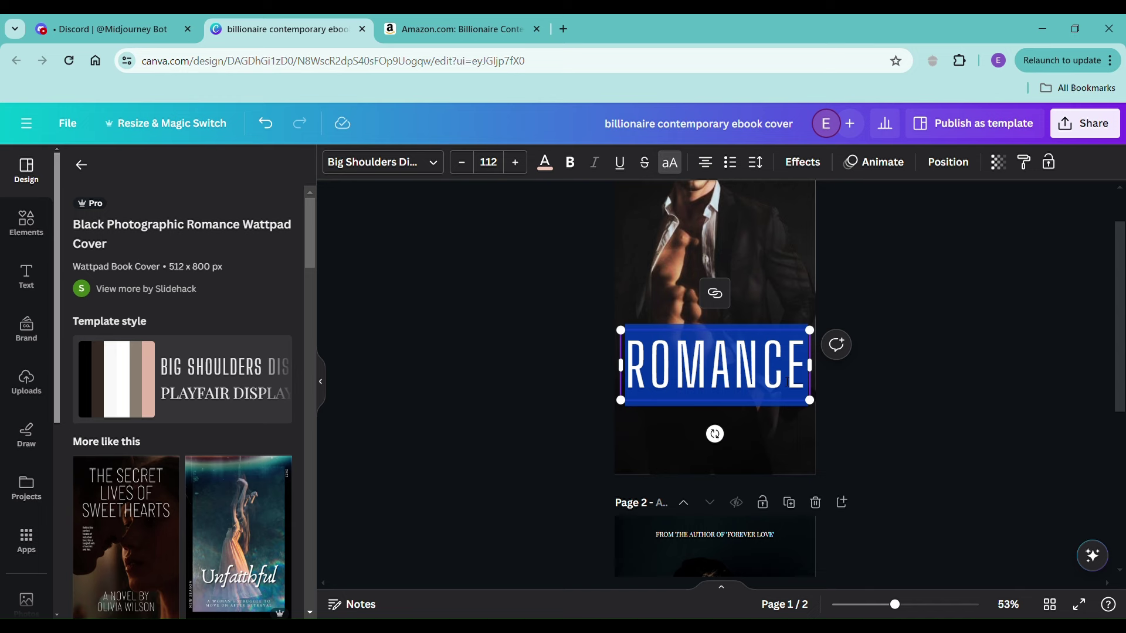
pyautogui.write('DARING')
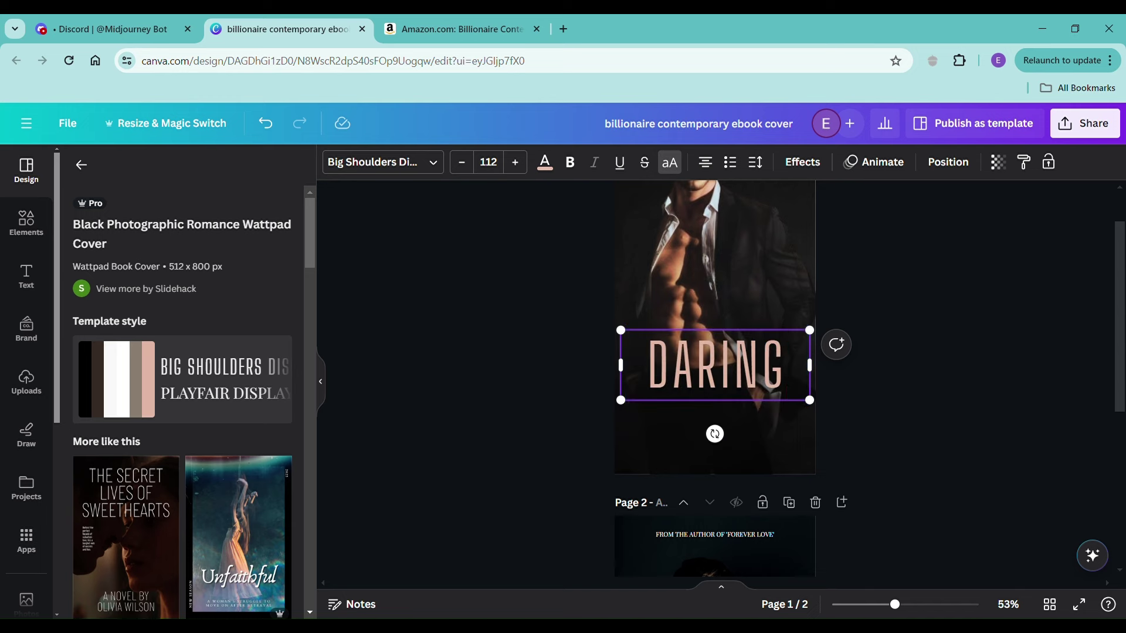
pyautogui.click(900, 419)
# Move the white "OF FIRE" title line onto page 1 below "DARING" and change its text to "BILLIONAIRE"
pyautogui.scroll(-2, 874, 402)
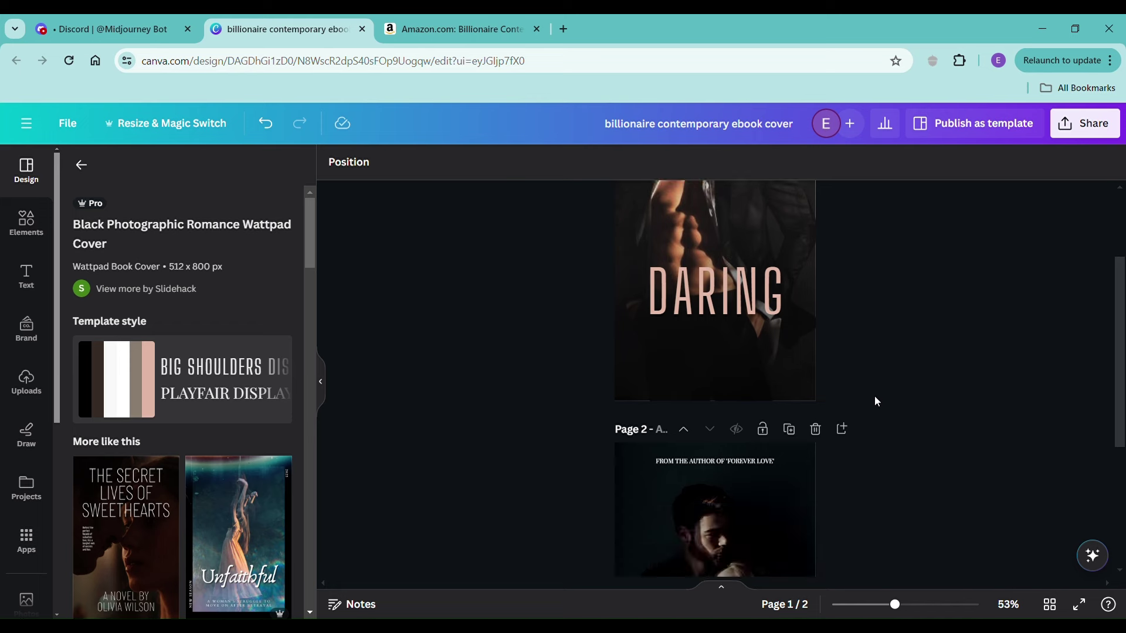
pyautogui.scroll(-3, 696, 519)
pyautogui.click(708, 507)
pyautogui.moveTo(707, 508); pyautogui.dragTo(710, 234)
pyautogui.scroll(6, 773, 430)
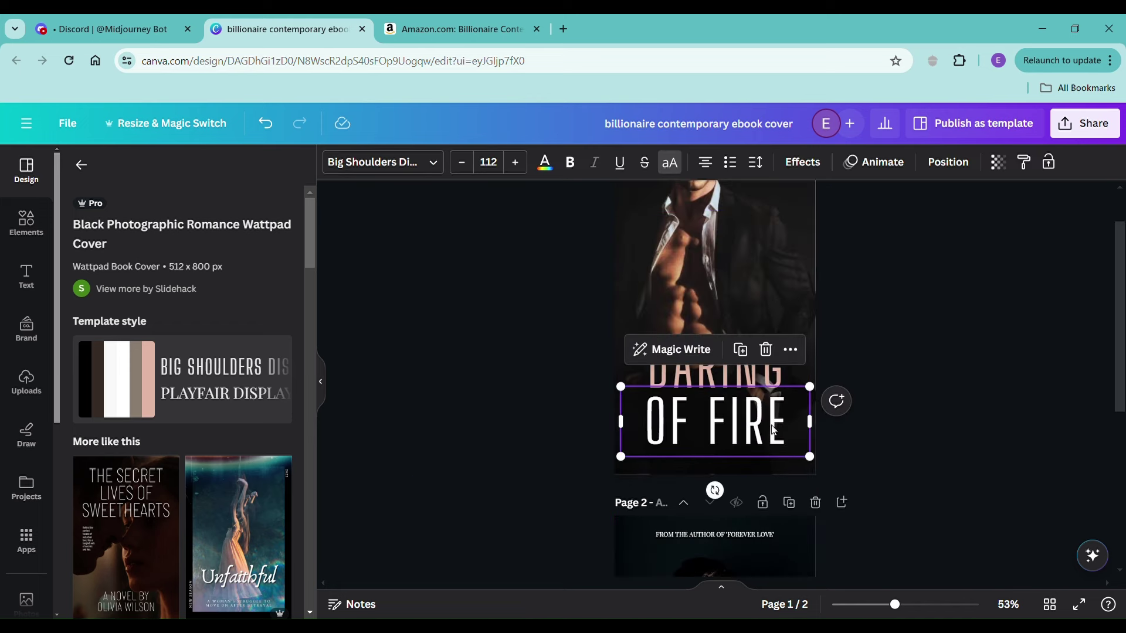
pyautogui.doubleClick(773, 430)
pyautogui.write('BILLIONAIRE')
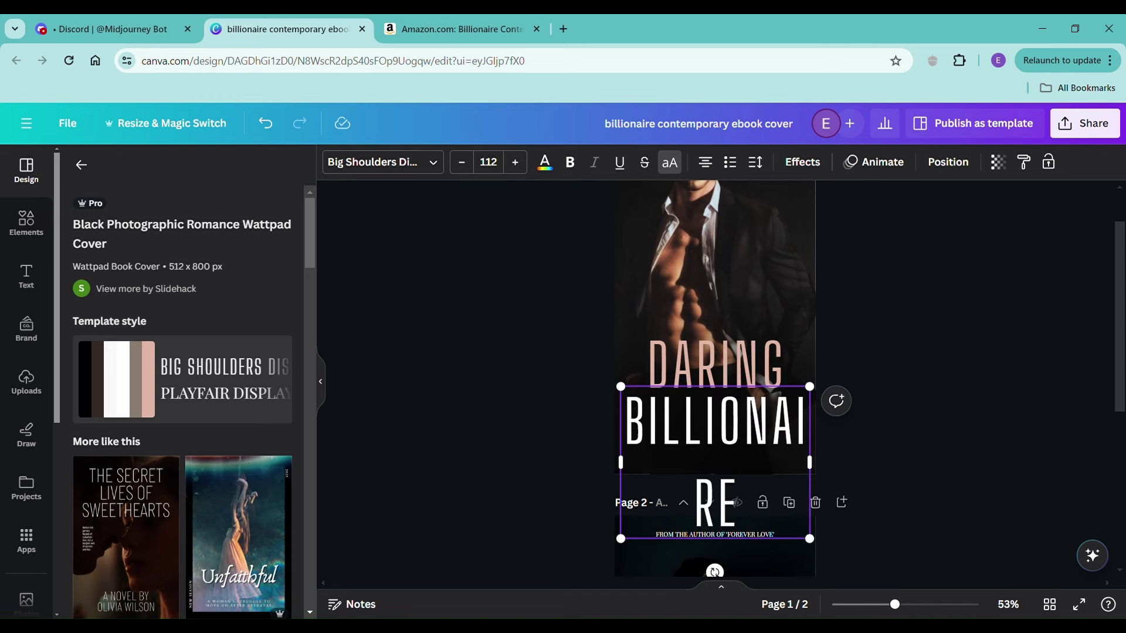
# Reduce the font size of the white "BILLIONAIRE" title line to 82.3 so the word fits on one line
pyautogui.moveTo(546, 326); pyautogui.dragTo(746, 448)
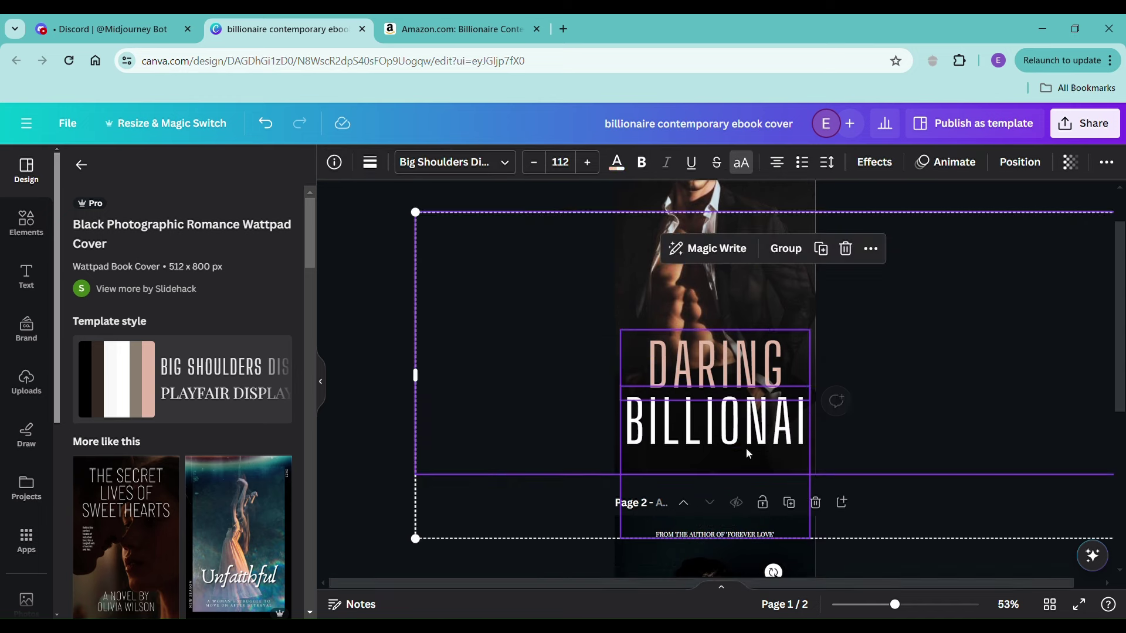
pyautogui.click(952, 397)
pyautogui.click(680, 414)
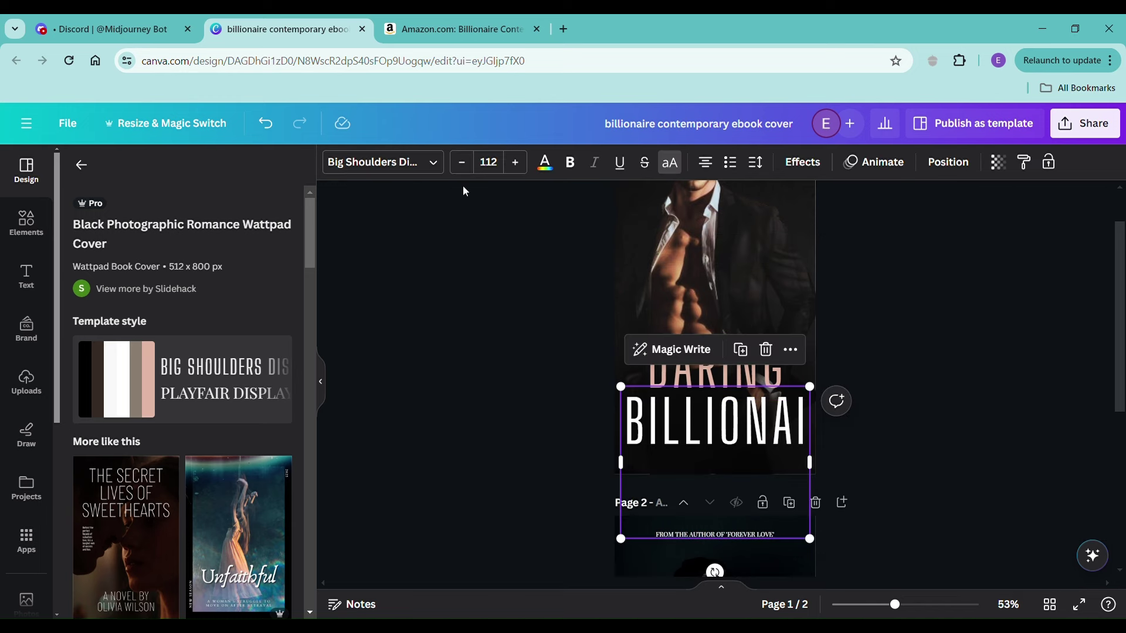
pyautogui.click(466, 169)
pyautogui.click(466, 169)
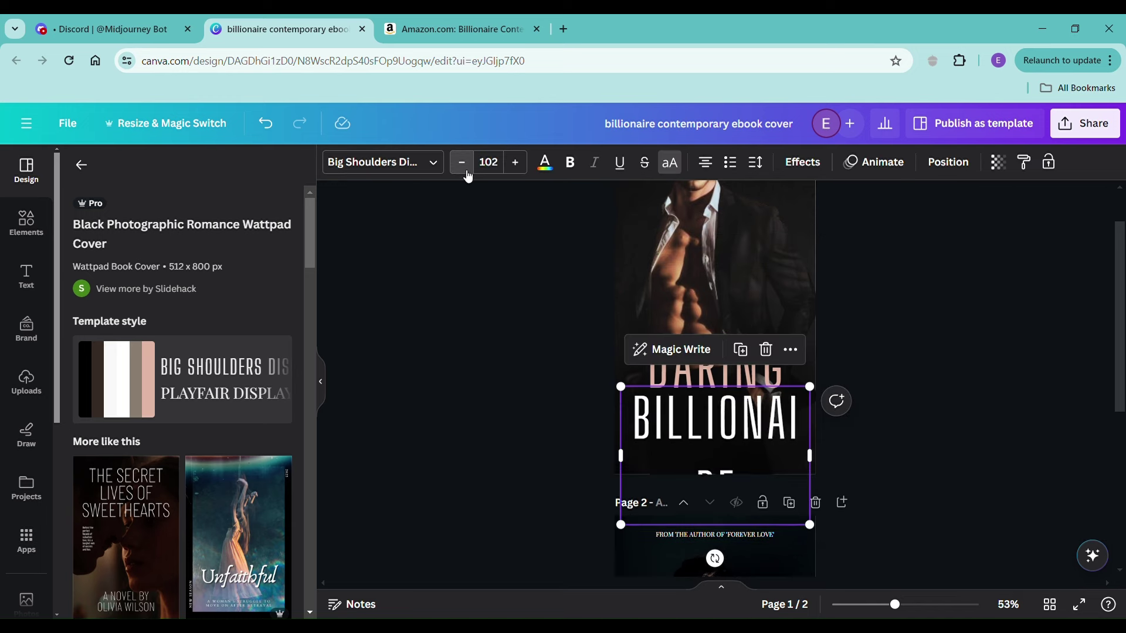
pyautogui.click(467, 175)
pyautogui.click(468, 174)
pyautogui.click(467, 175)
pyautogui.click(467, 174)
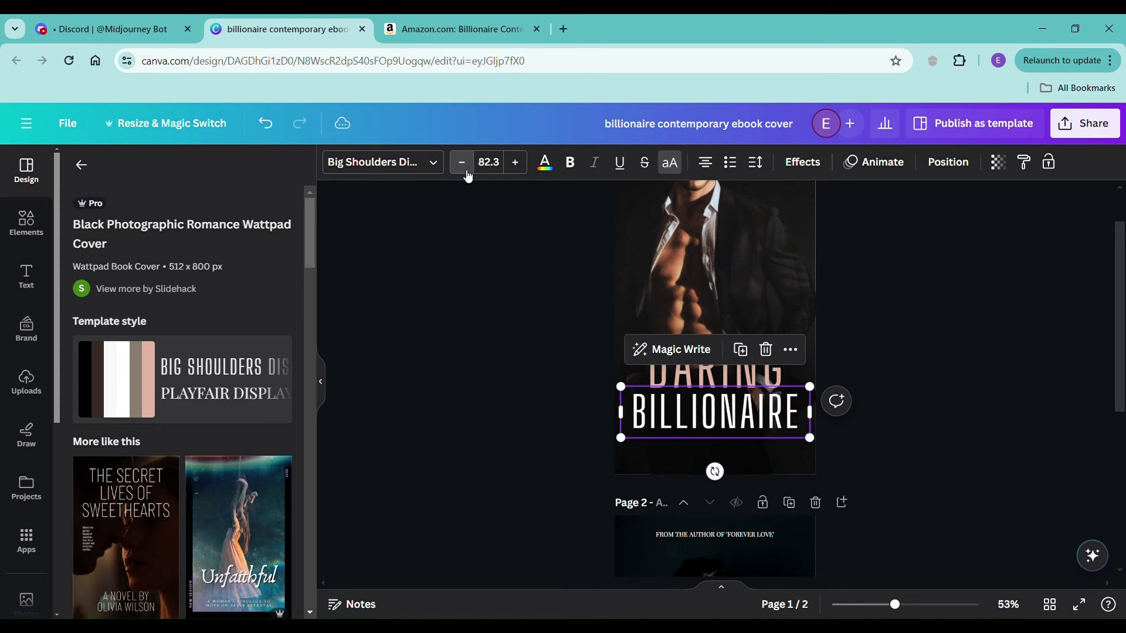
pyautogui.click(1014, 327)
# Reduce the font size of the pink "DARING" title line to 93.3
pyautogui.click(757, 355)
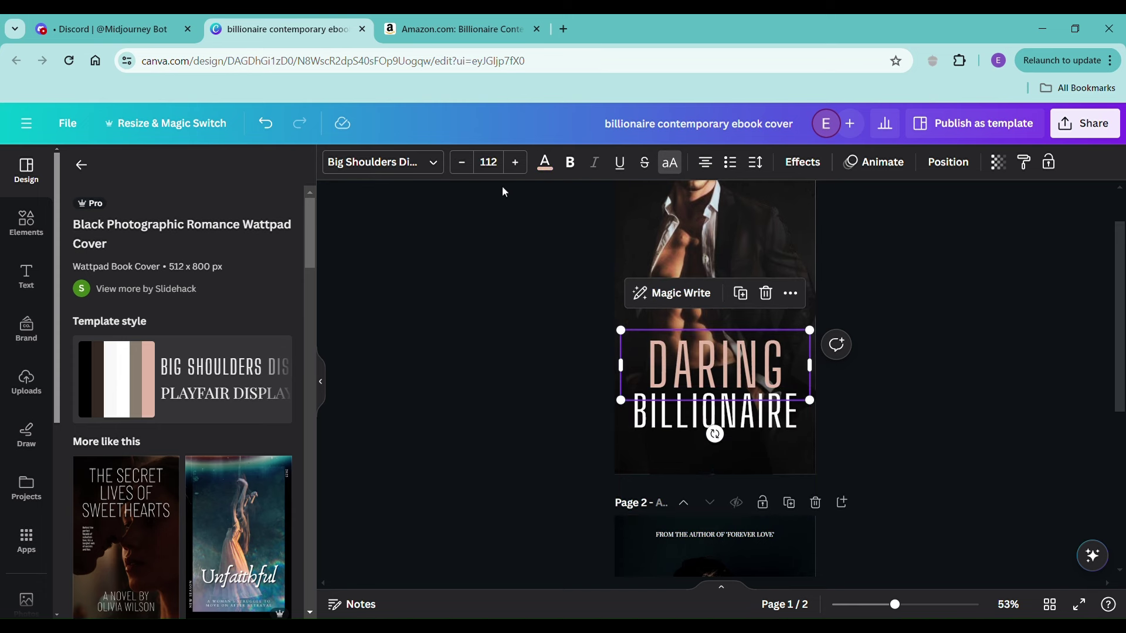
pyautogui.click(463, 168)
pyautogui.click(463, 168)
pyautogui.click(463, 168)
pyautogui.click(463, 168)
pyautogui.click(462, 168)
pyautogui.click(462, 168)
pyautogui.click(463, 168)
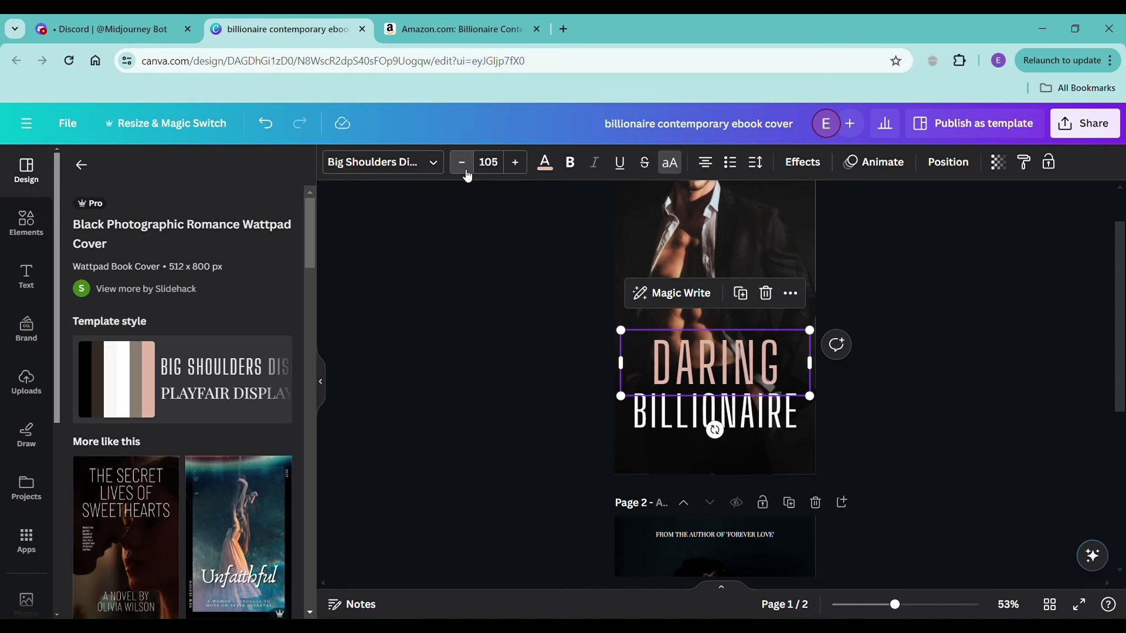
pyautogui.click(467, 174)
pyautogui.click(467, 174)
pyautogui.click(467, 174)
pyautogui.click(468, 174)
pyautogui.click(467, 175)
pyautogui.click(468, 174)
# Move "DARING" so its first letter lines up with the start of "BILLIONAIRE" below it
pyautogui.click(785, 363)
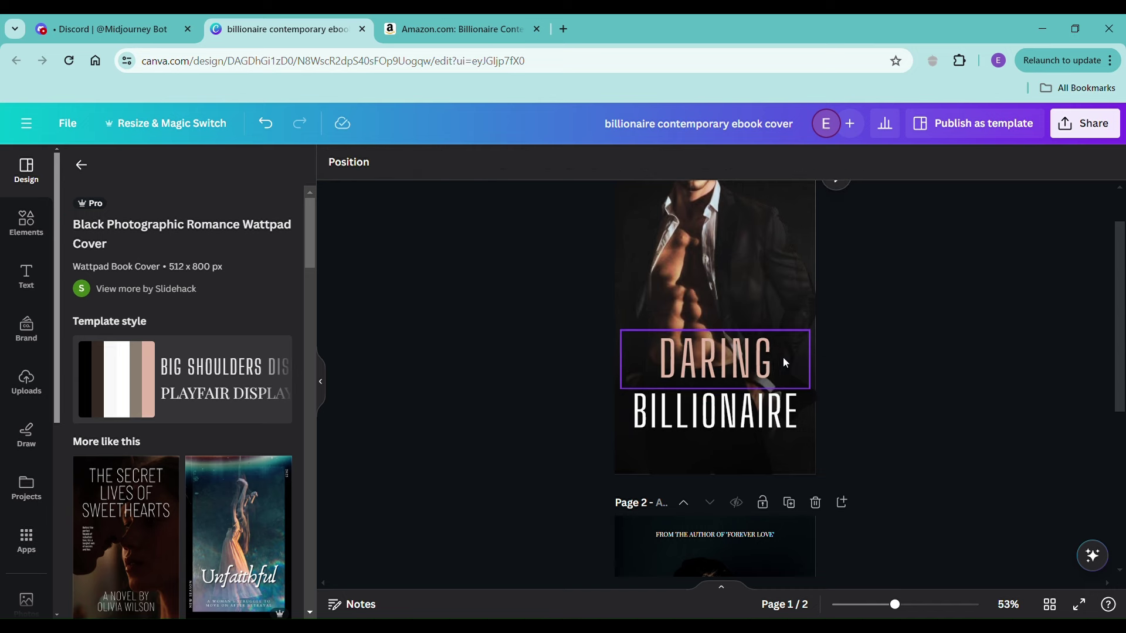
pyautogui.moveTo(758, 354)
pyautogui.mouseDown()
pyautogui.moveTo(741, 358)
pyautogui.moveTo(762, 363)
pyautogui.moveTo(739, 366)
pyautogui.mouseUp()
pyautogui.click(959, 371)
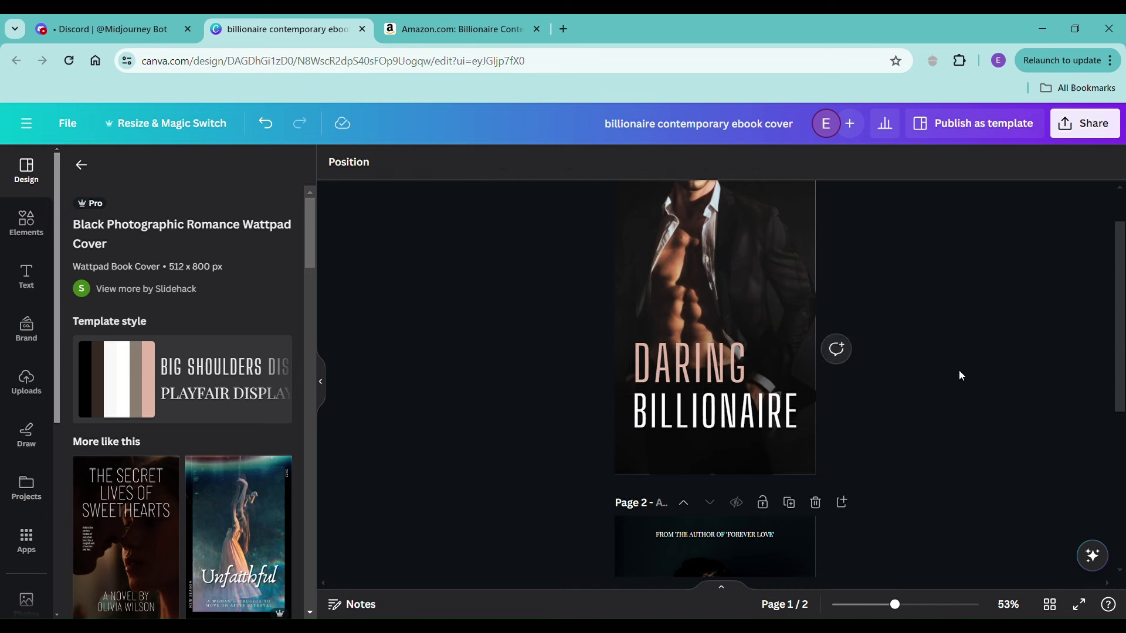
# Duplicate the "DARING" line, place the copy above the title and change its text to "THE"
pyautogui.click(708, 362)
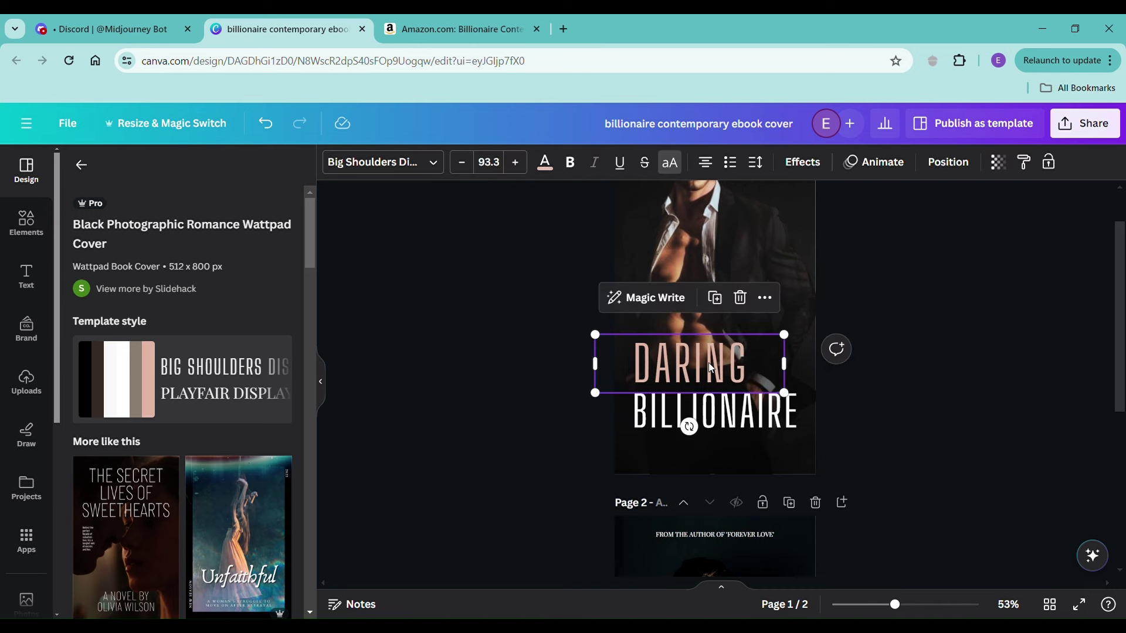
pyautogui.click(715, 298)
pyautogui.moveTo(743, 353); pyautogui.dragTo(731, 280)
pyautogui.doubleClick(731, 281)
pyautogui.write('THE')
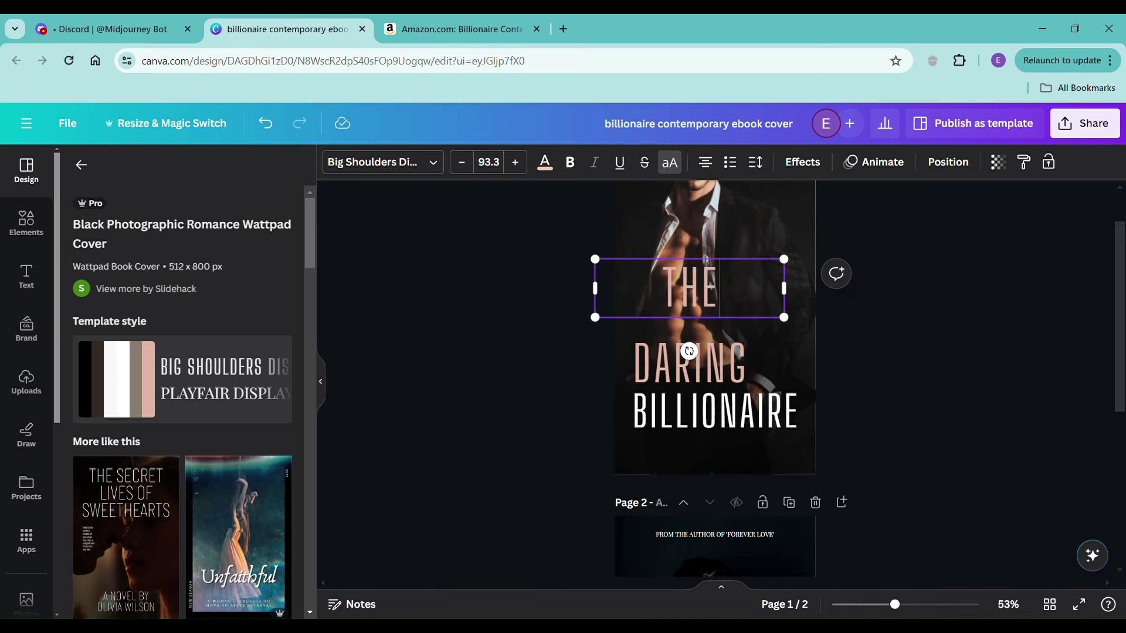
# Reduce the font size of "THE" to 57.3 and place the word just after "DARING", above the end of "BILLIONAIRE"
pyautogui.click(473, 170)
pyautogui.click(472, 170)
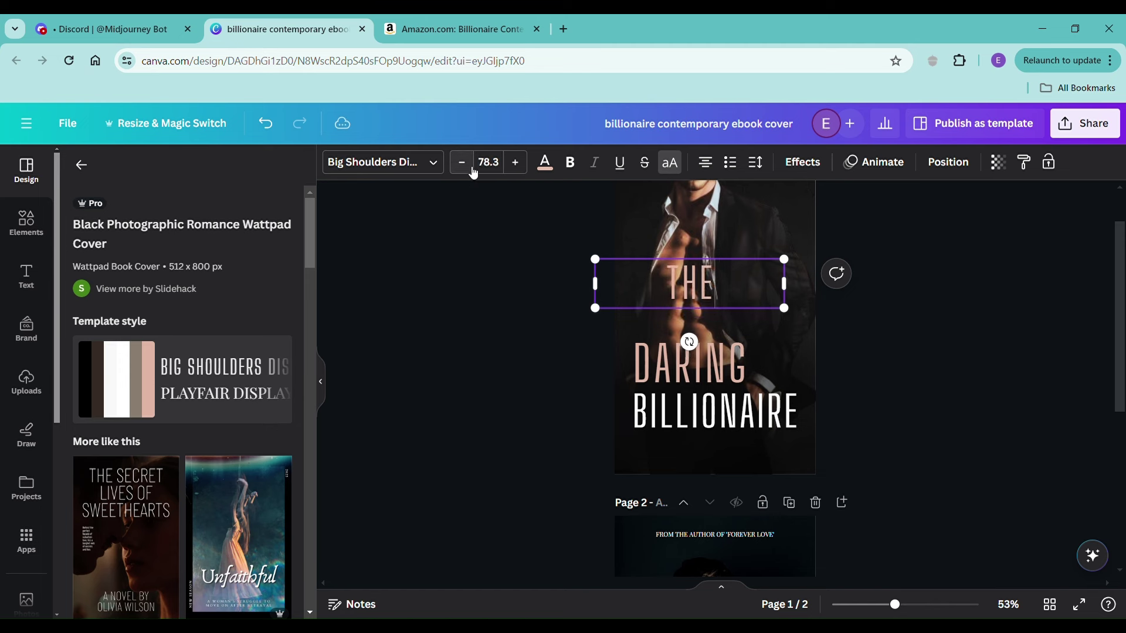
pyautogui.click(473, 170)
pyautogui.click(473, 170)
pyautogui.click(473, 171)
pyautogui.click(474, 171)
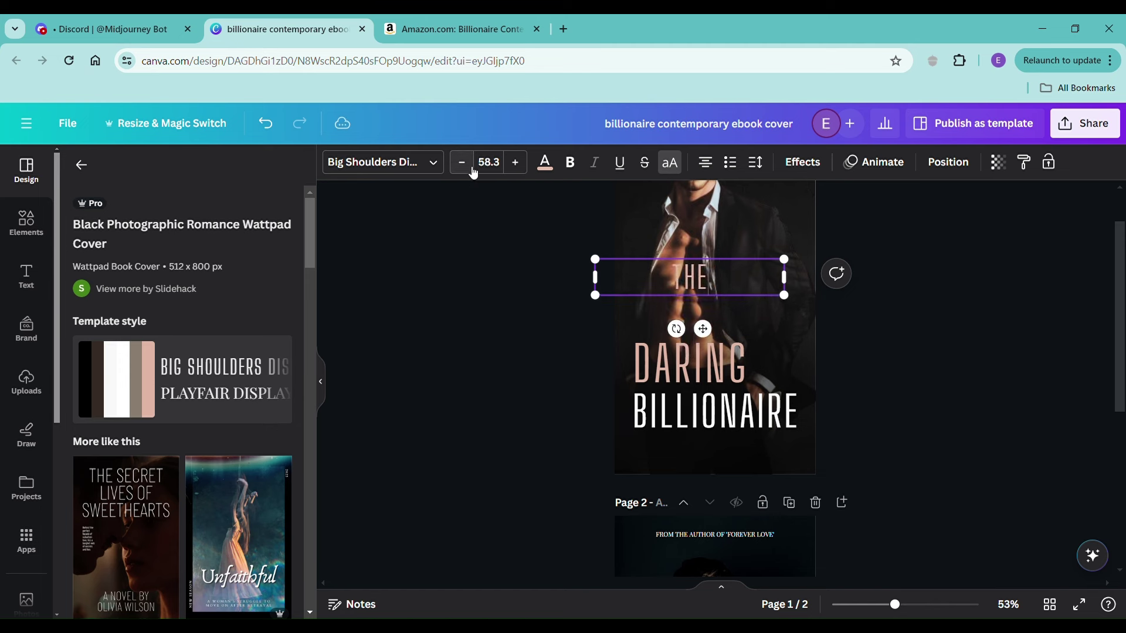
pyautogui.click(978, 387)
pyautogui.moveTo(691, 287); pyautogui.dragTo(778, 381)
pyautogui.click(935, 461)
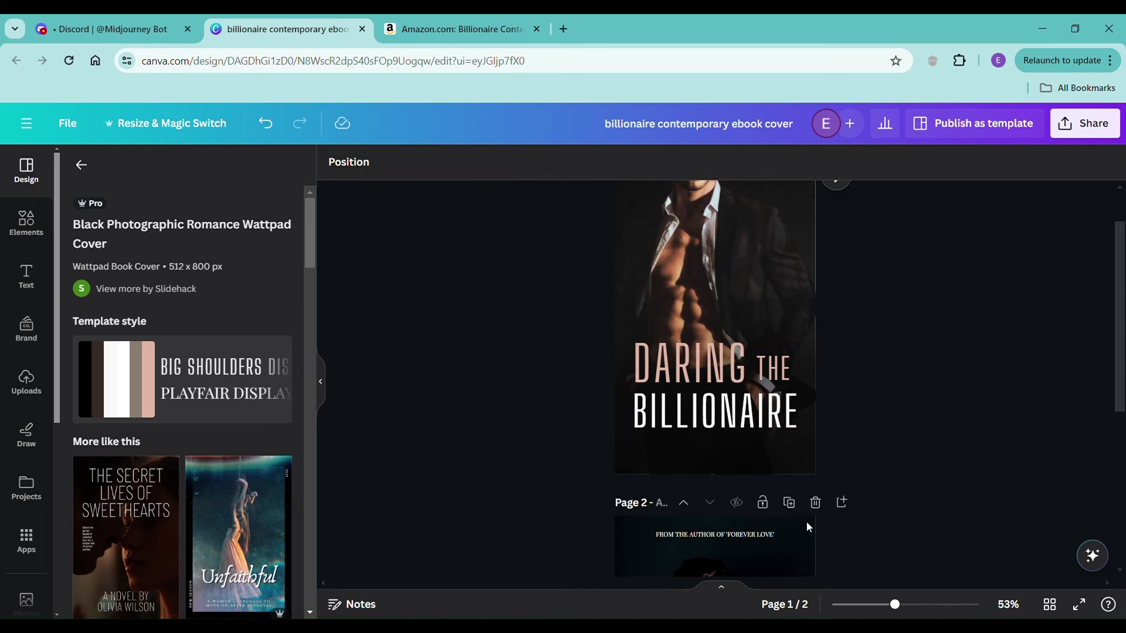
# Move the title lines and mist overlay higher on page 1, and shift the mist overlay alone back down over the cover's lower edge
pyautogui.moveTo(602, 344); pyautogui.dragTo(733, 405)
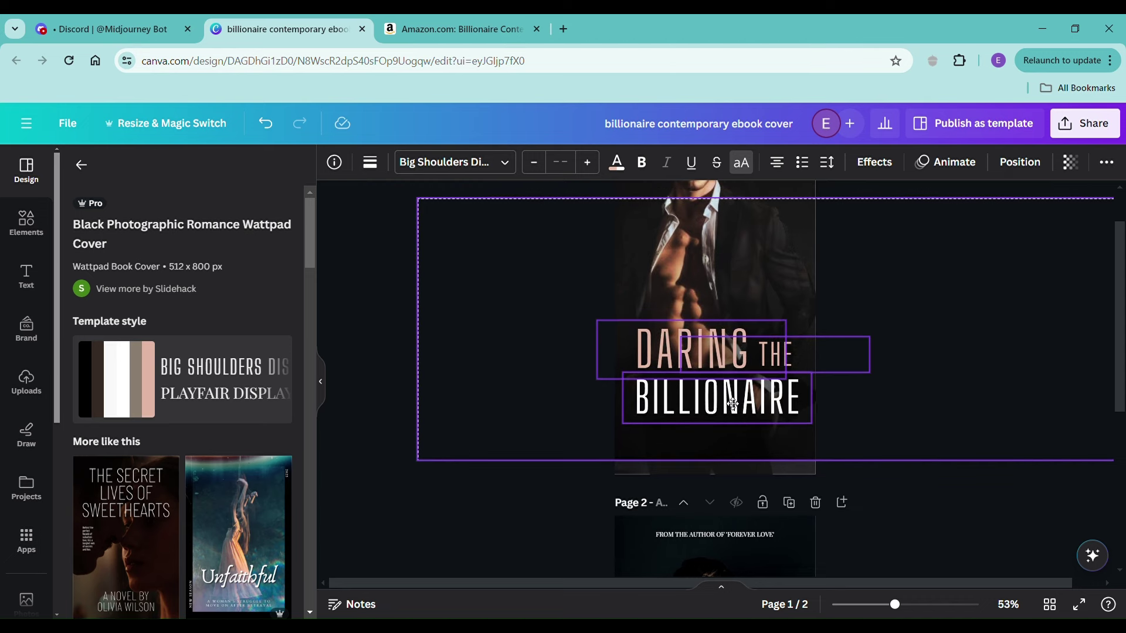
pyautogui.click(991, 368)
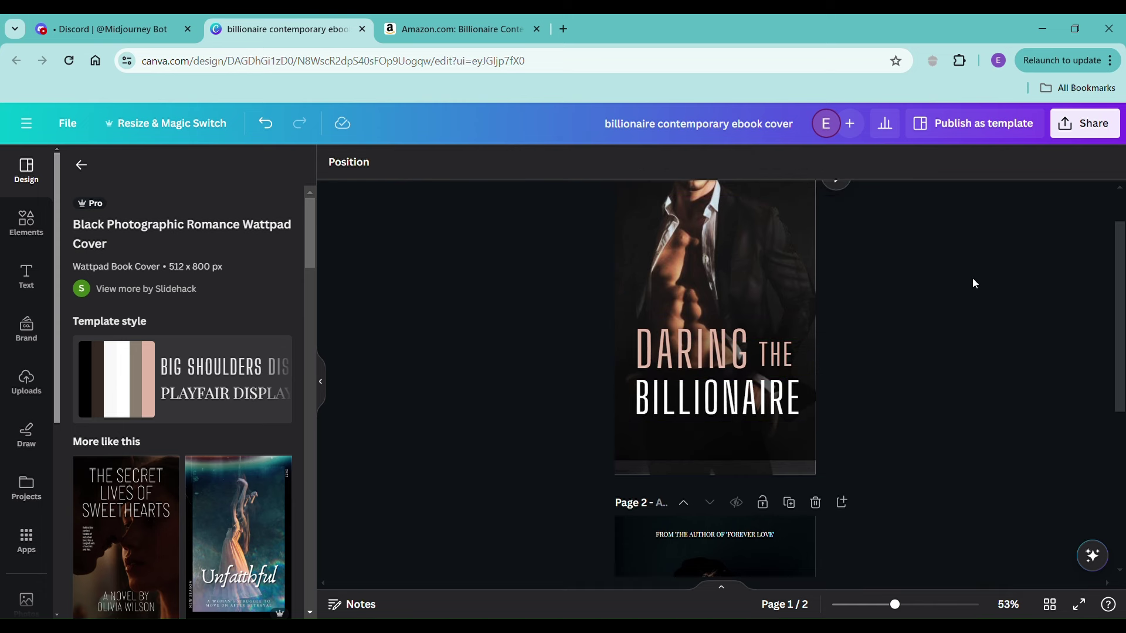
pyautogui.scroll(2, 980, 277)
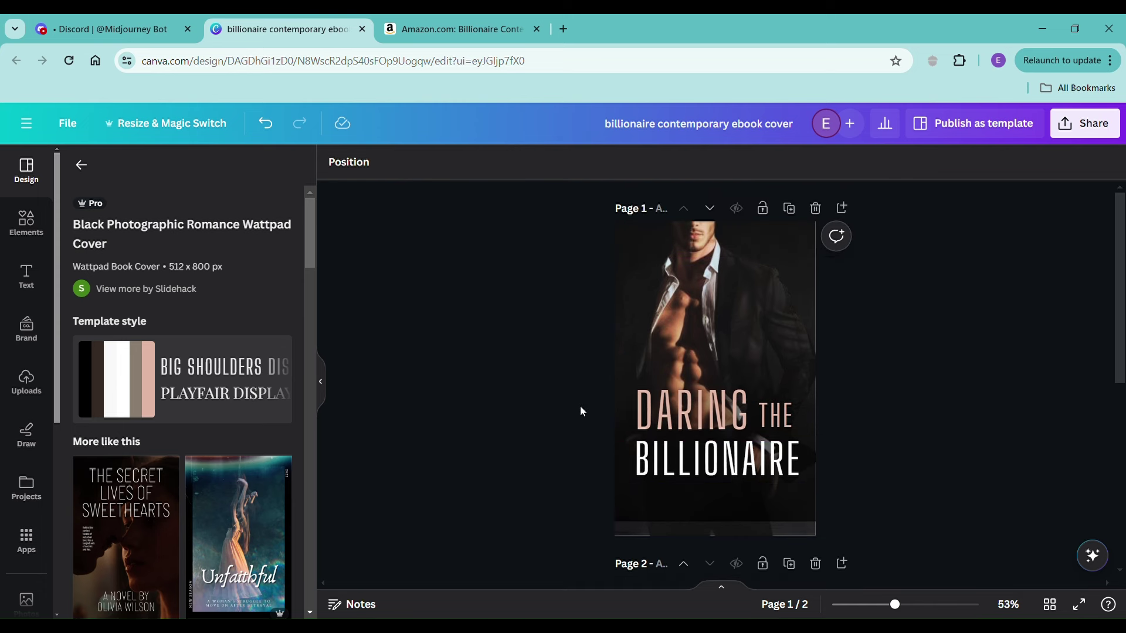
pyautogui.moveTo(563, 405); pyautogui.dragTo(696, 434)
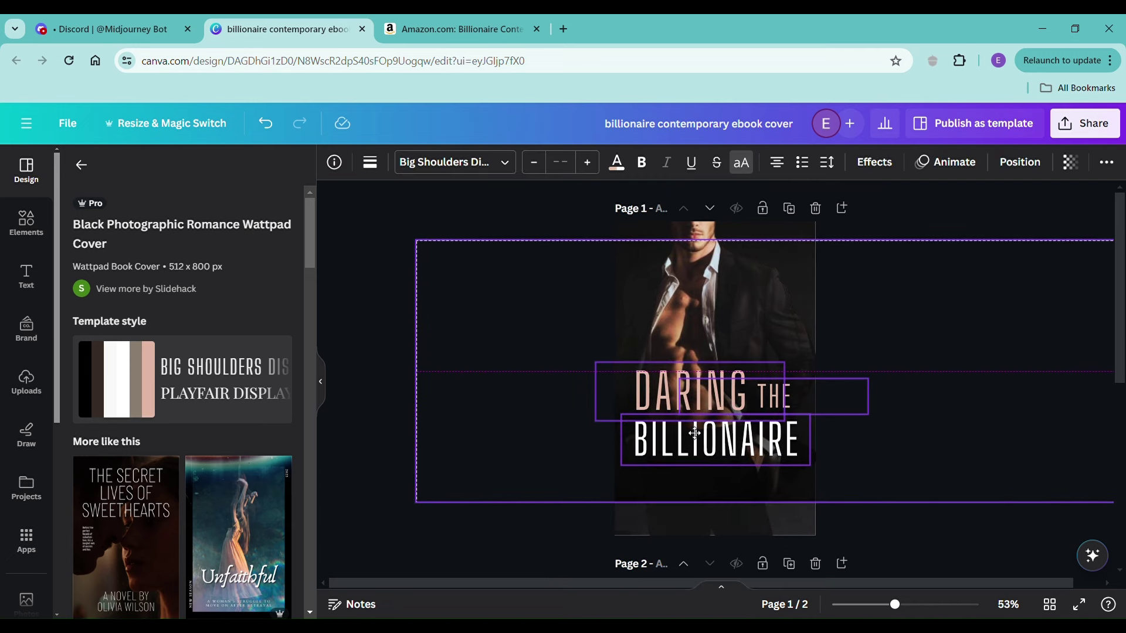
pyautogui.click(926, 346)
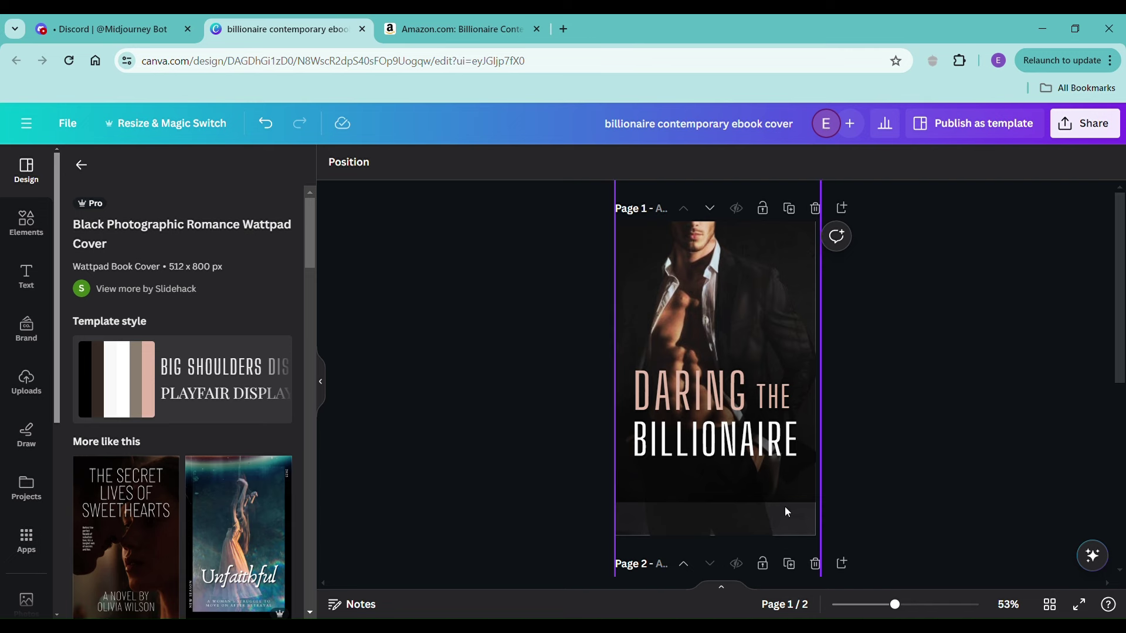
pyautogui.moveTo(786, 506); pyautogui.dragTo(782, 555)
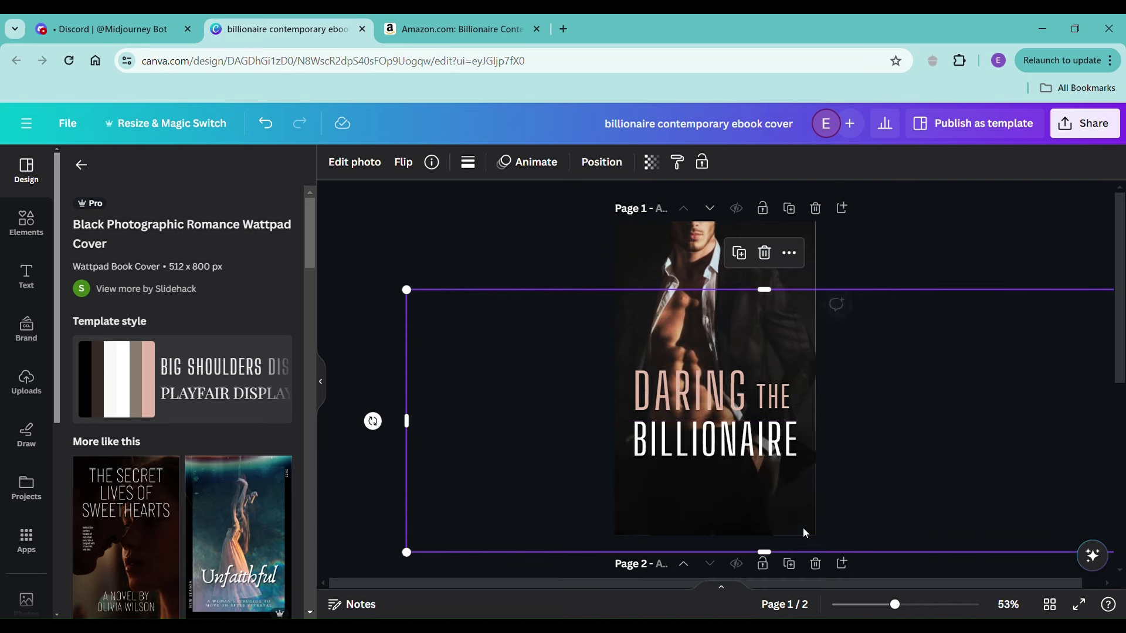
pyautogui.click(941, 444)
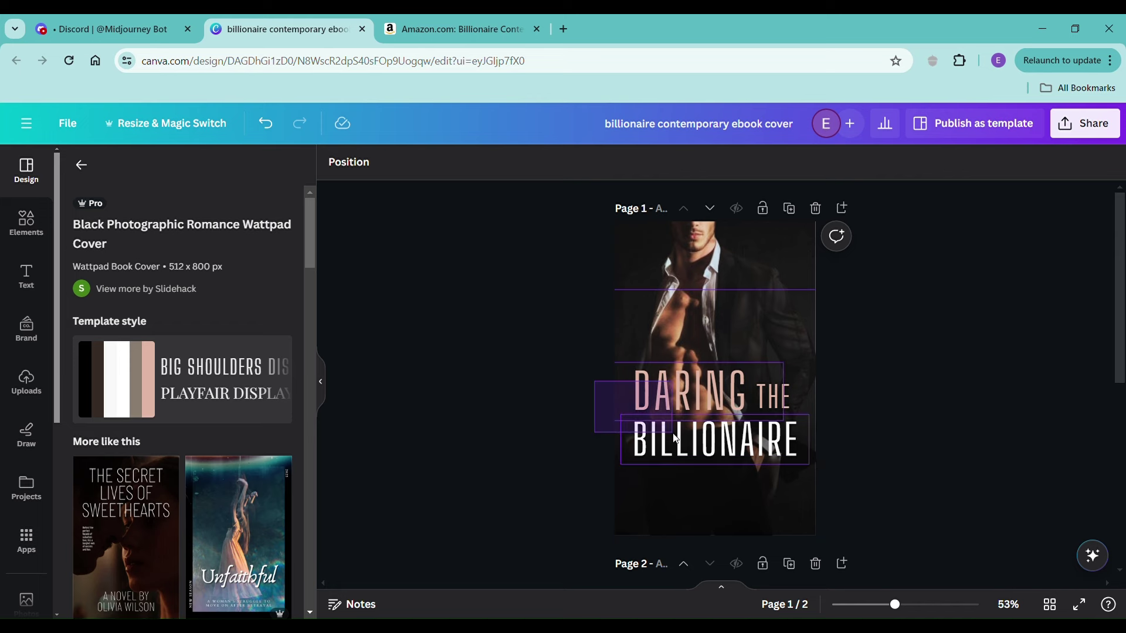
# Lower "DARING", "BILLIONAIRE" and the mist overlay slightly, and bring "THE" back down beside "DARING"
pyautogui.moveTo(680, 439); pyautogui.dragTo(681, 458)
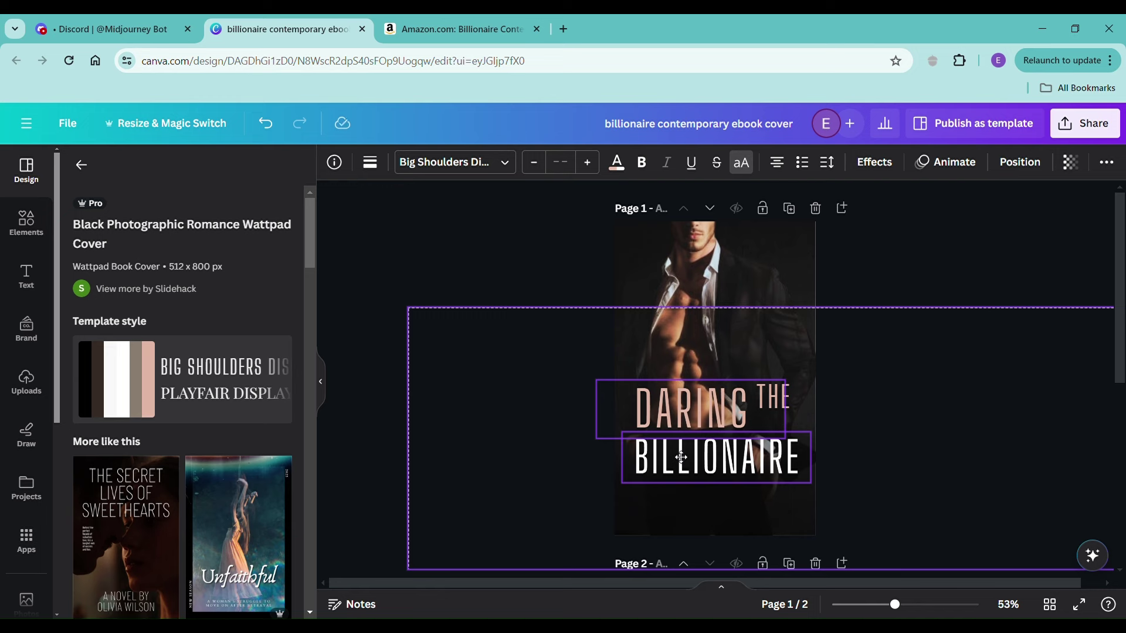
pyautogui.moveTo(680, 458); pyautogui.dragTo(681, 458)
pyautogui.click(862, 413)
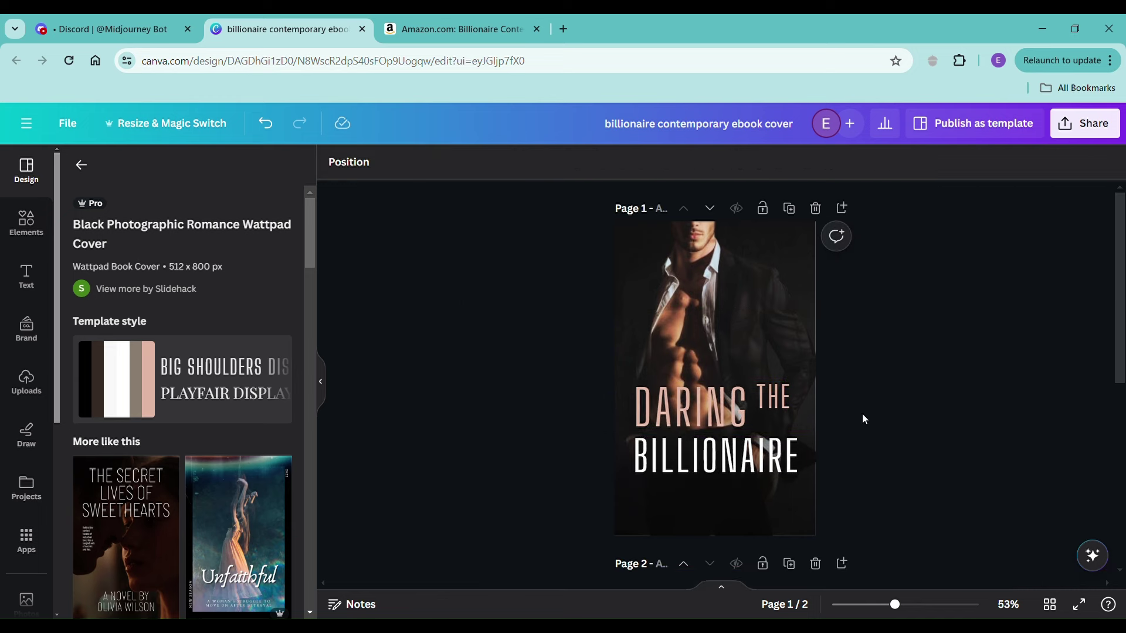
pyautogui.moveTo(785, 398); pyautogui.dragTo(788, 421)
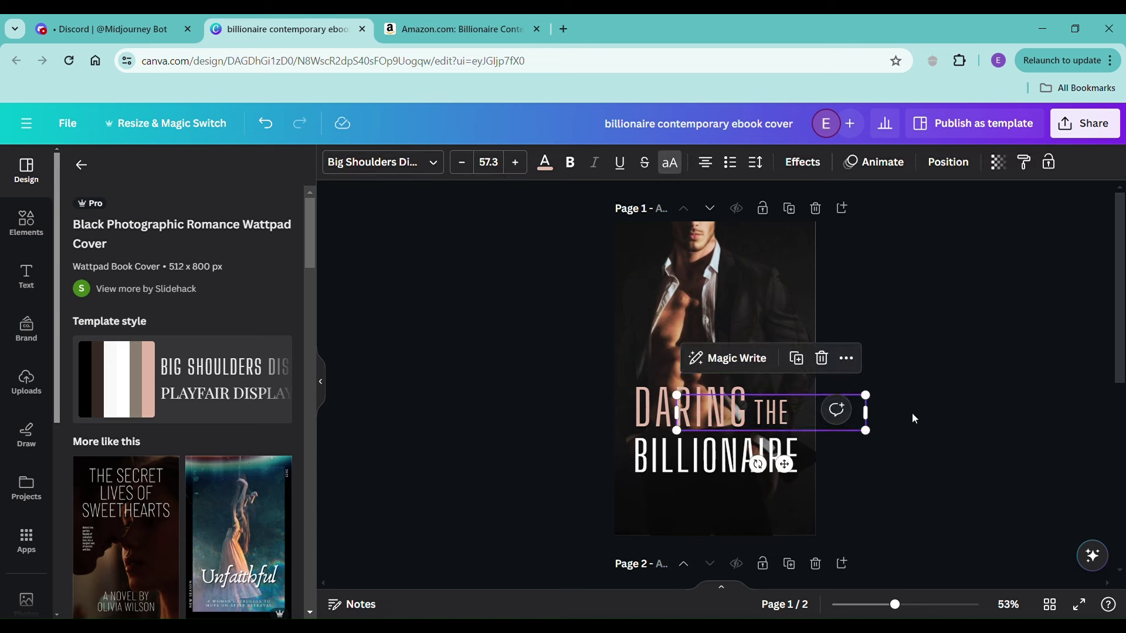
pyautogui.click(1020, 390)
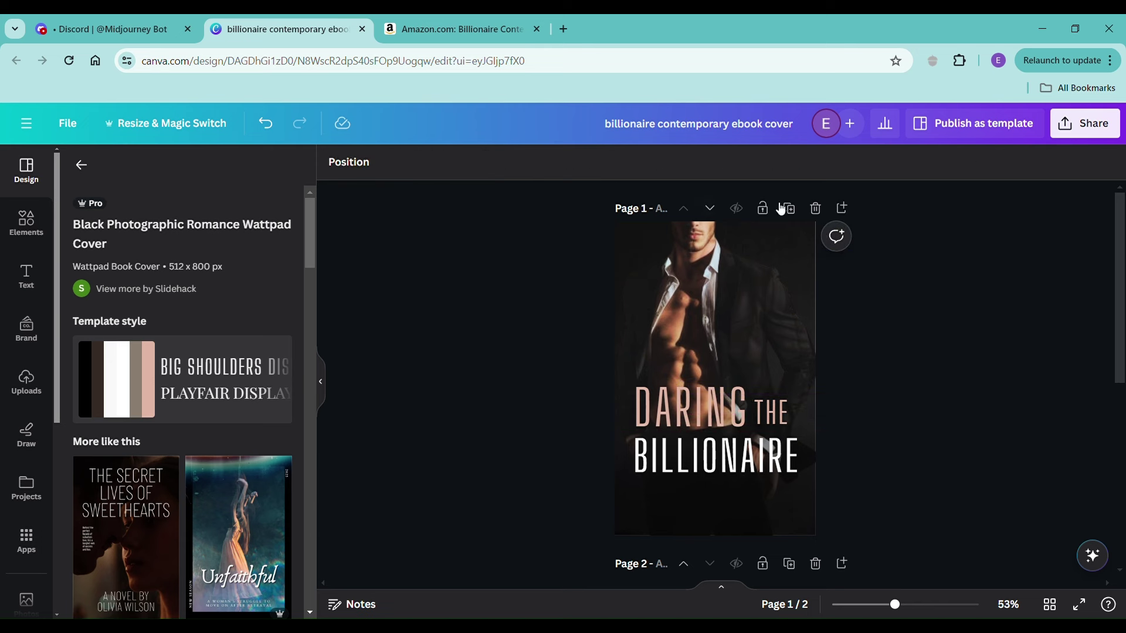
# Select the mist image in the layer list, move it up slightly and enlarge it to cover more of the man's photo
pyautogui.click(738, 288)
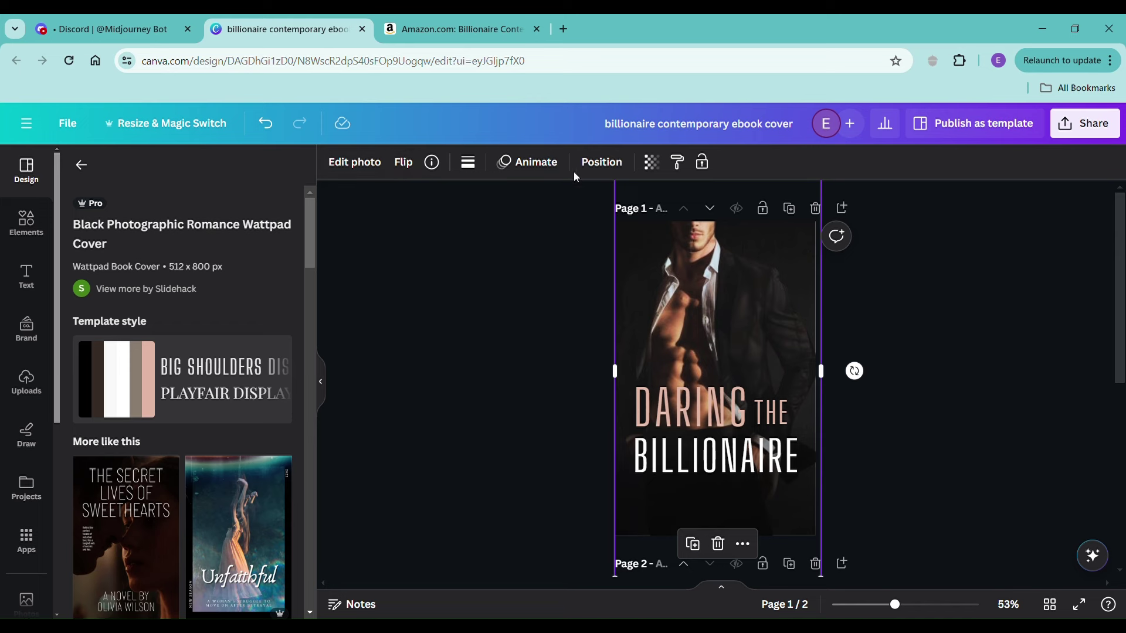
pyautogui.click(601, 162)
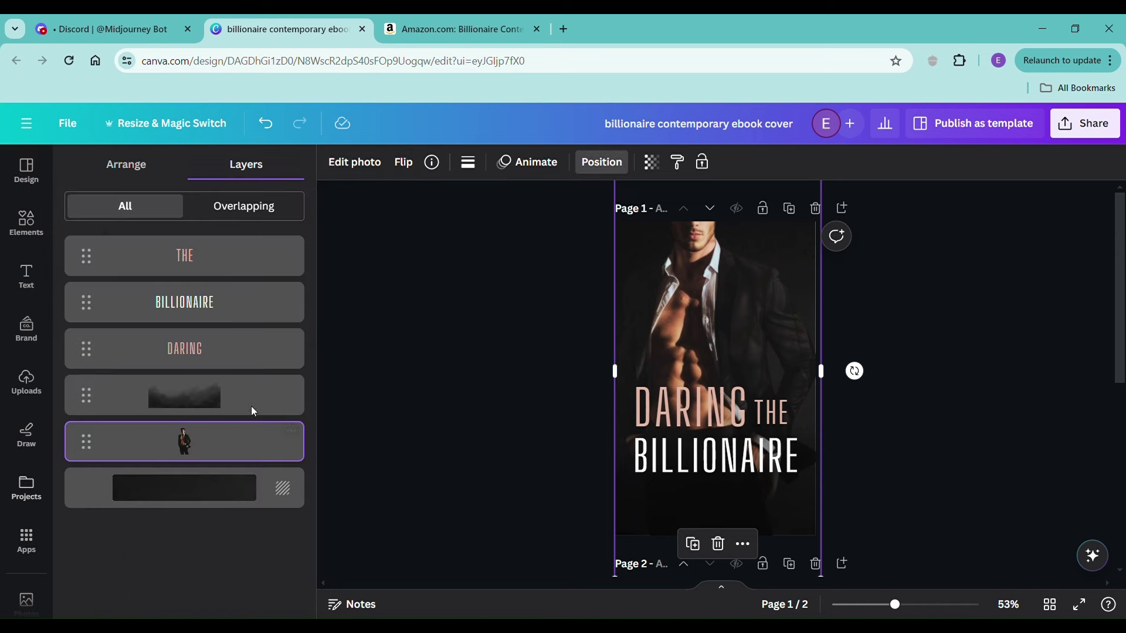
pyautogui.click(231, 401)
pyautogui.moveTo(456, 407); pyautogui.dragTo(451, 386)
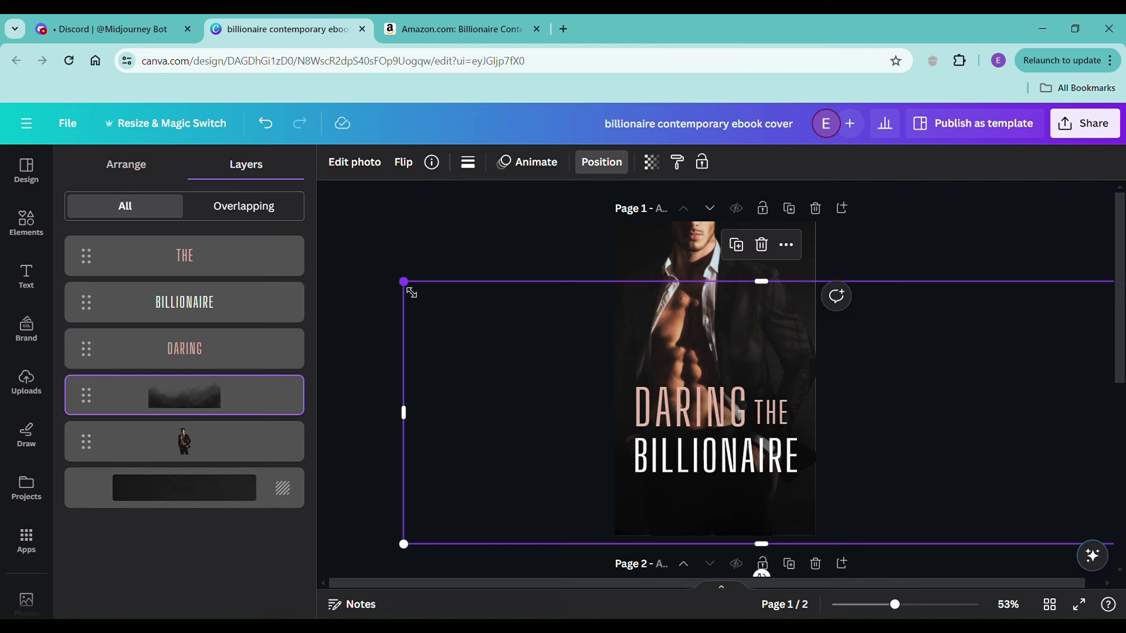
pyautogui.moveTo(411, 293); pyautogui.dragTo(346, 189)
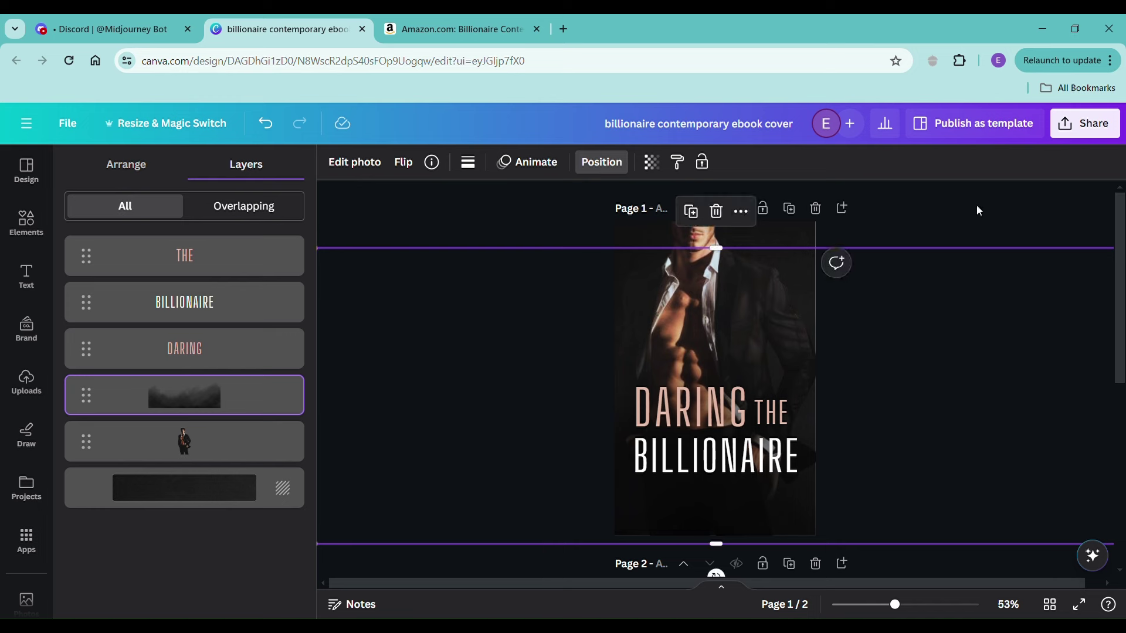
pyautogui.click(932, 229)
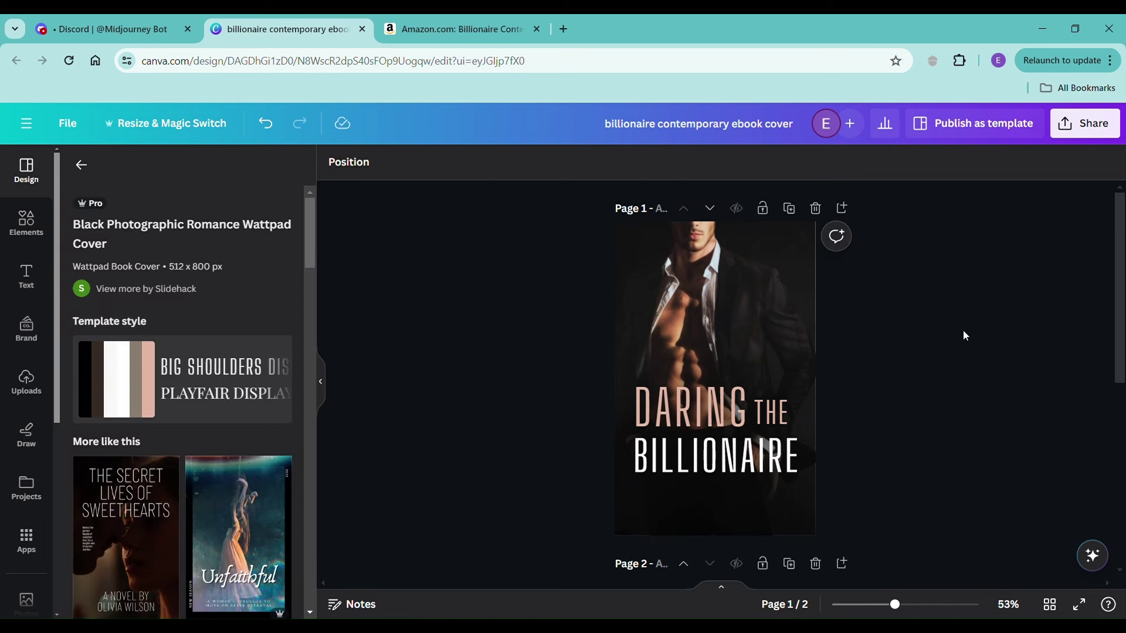
# Delete the pink "THE" and "DARING" title lines from page 1, keeping "BILLIONAIRE"
pyautogui.scroll(-2, 967, 332)
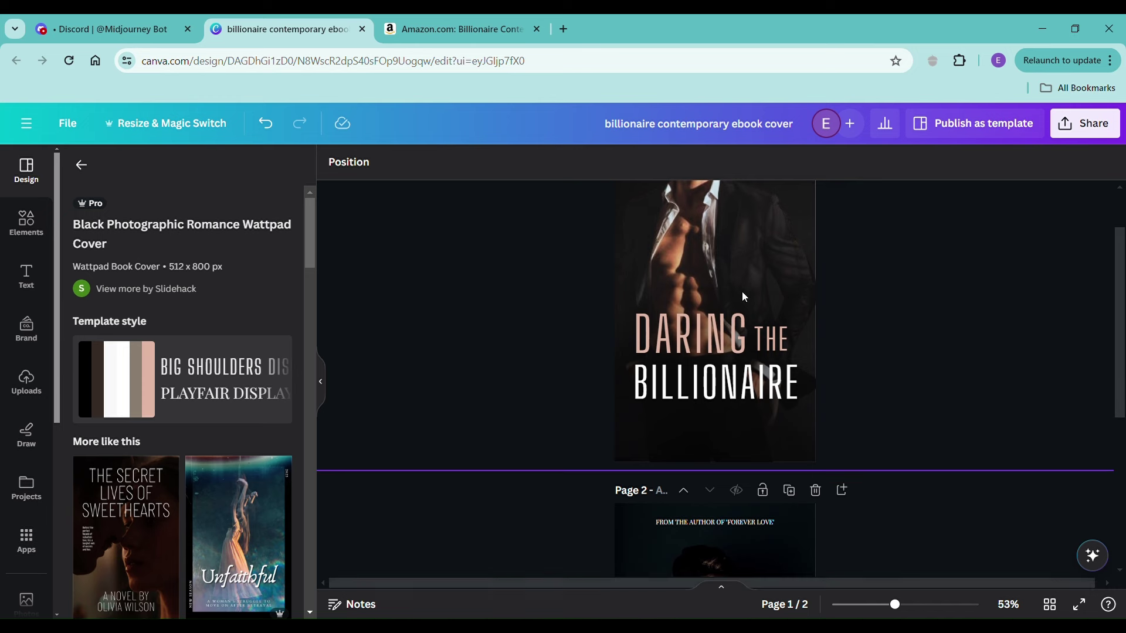
pyautogui.click(765, 345)
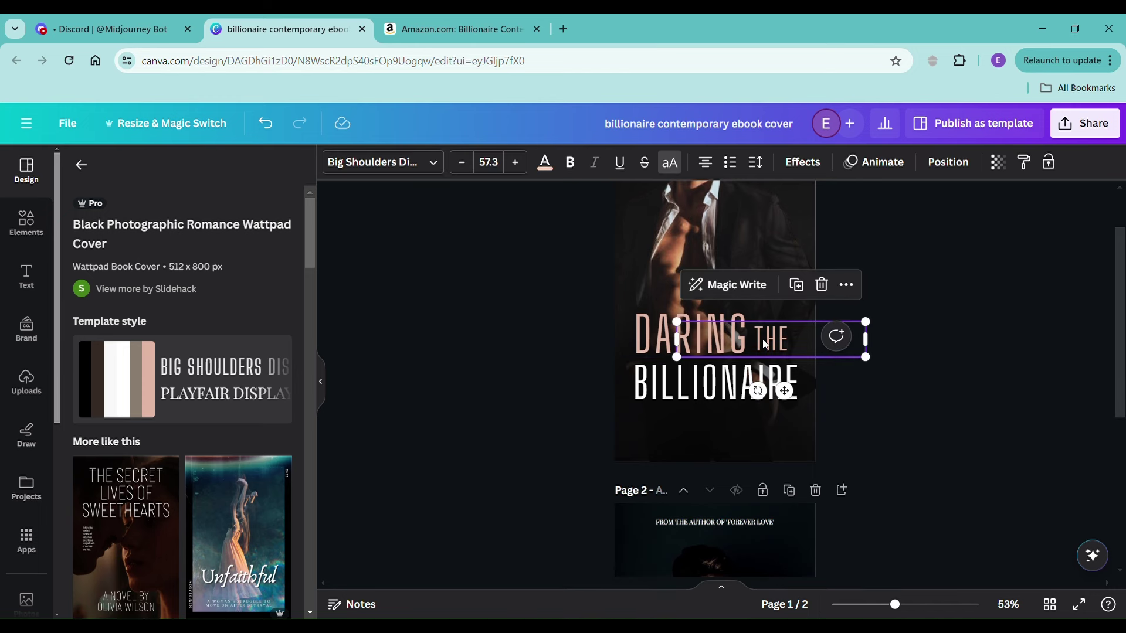
pyautogui.press('Delete')
pyautogui.click(765, 345)
pyautogui.press('Delete')
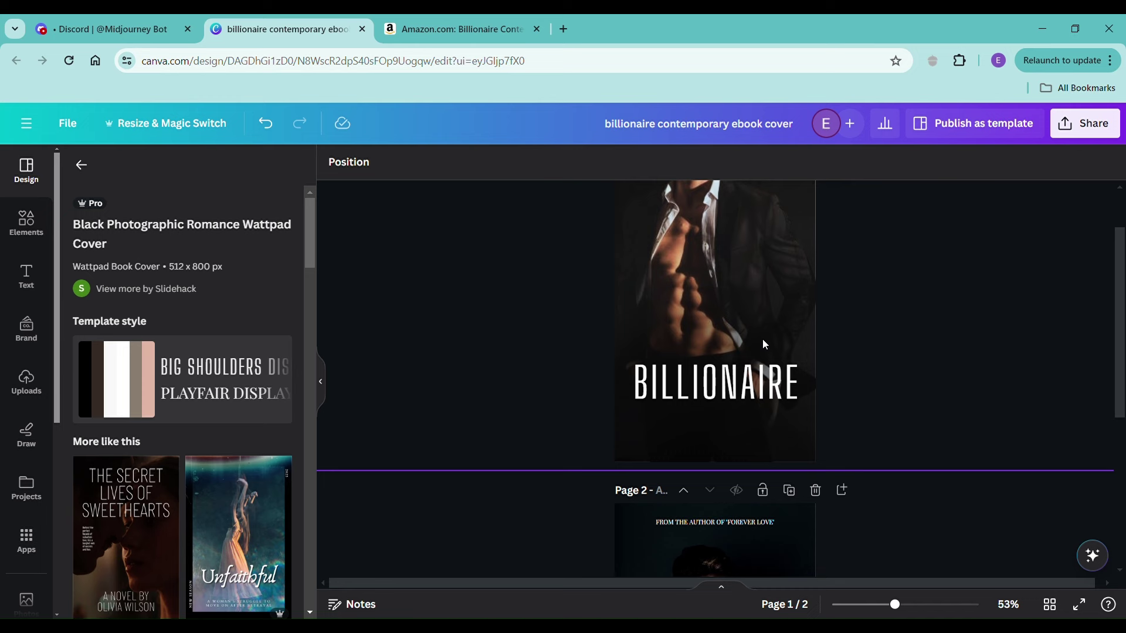
# Move the author name line from page 2 onto page 1 below "BILLIONAIRE" and widen its text box to the full cover width
pyautogui.scroll(-3, 935, 441)
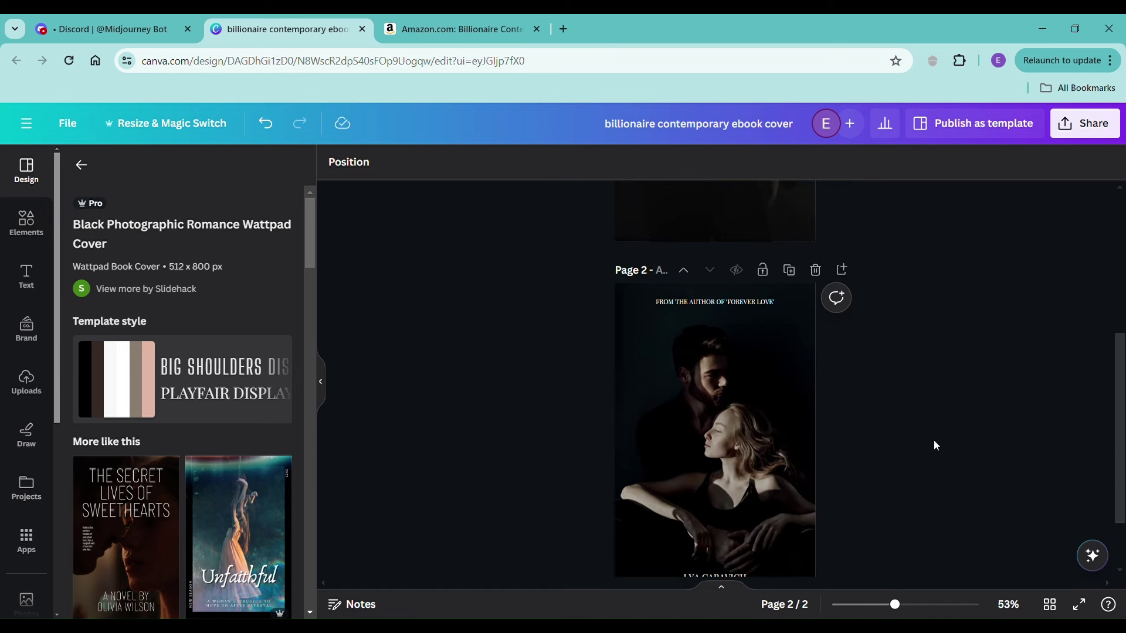
pyautogui.scroll(-1, 934, 445)
pyautogui.scroll(3, 723, 494)
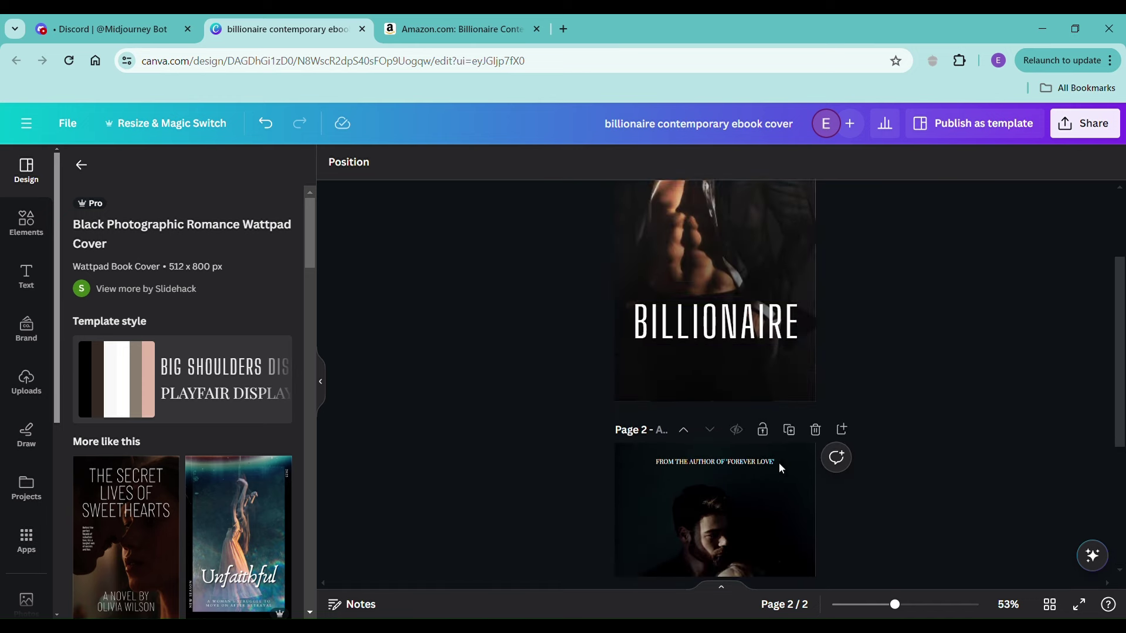
pyautogui.scroll(2, 779, 464)
pyautogui.scroll(-5, 777, 464)
pyautogui.click(729, 496)
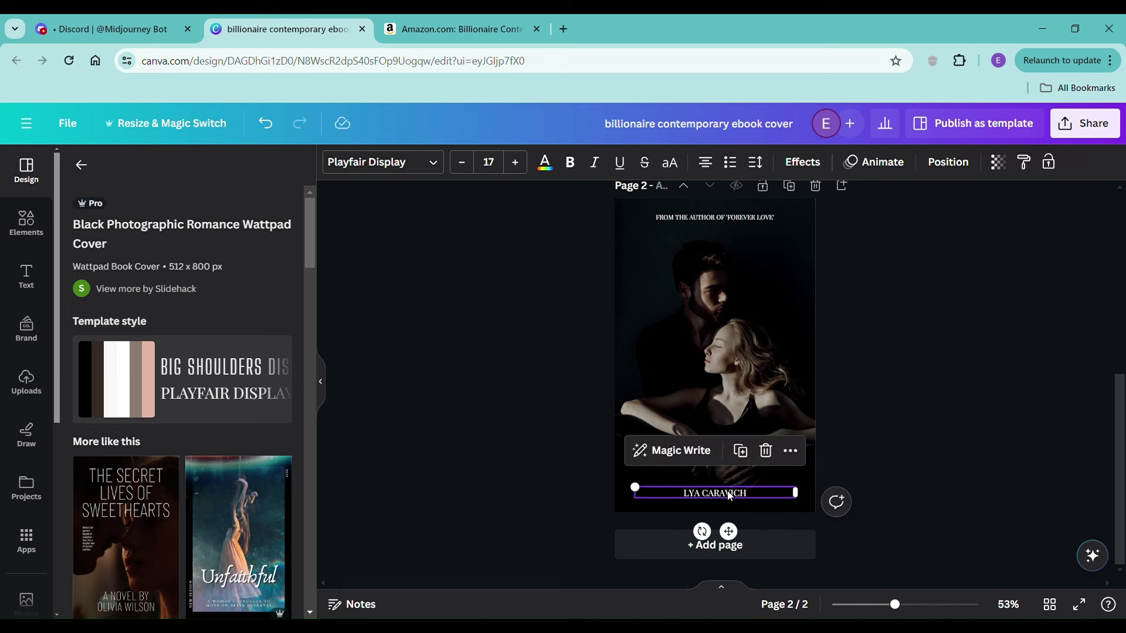
pyautogui.moveTo(729, 494); pyautogui.dragTo(744, 273)
pyautogui.scroll(5, 738, 469)
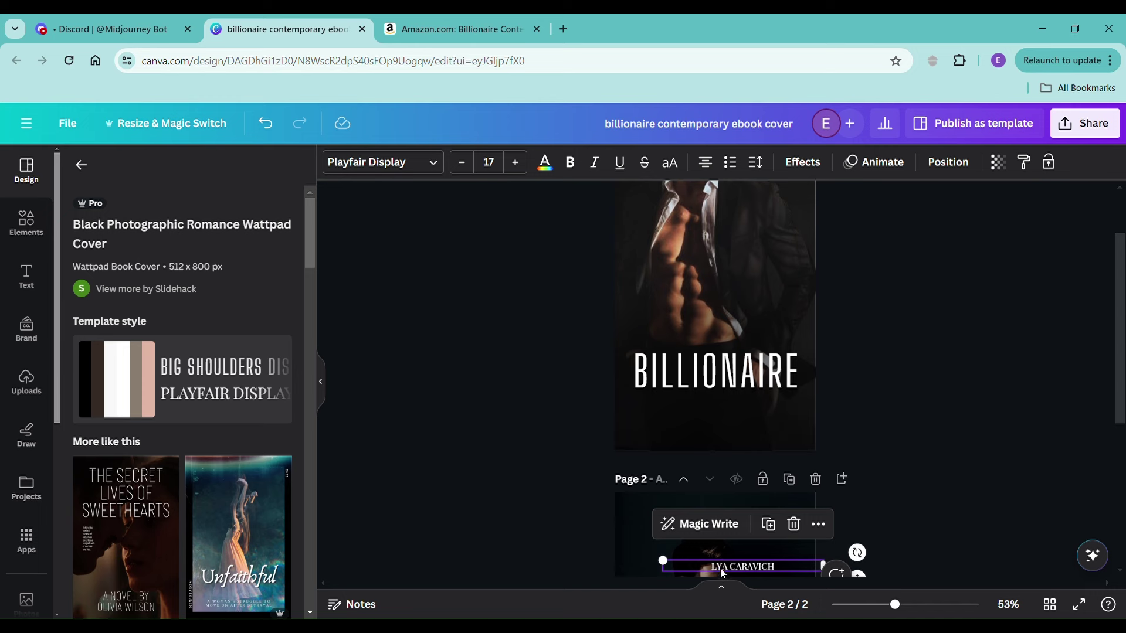
pyautogui.moveTo(722, 573); pyautogui.dragTo(686, 435)
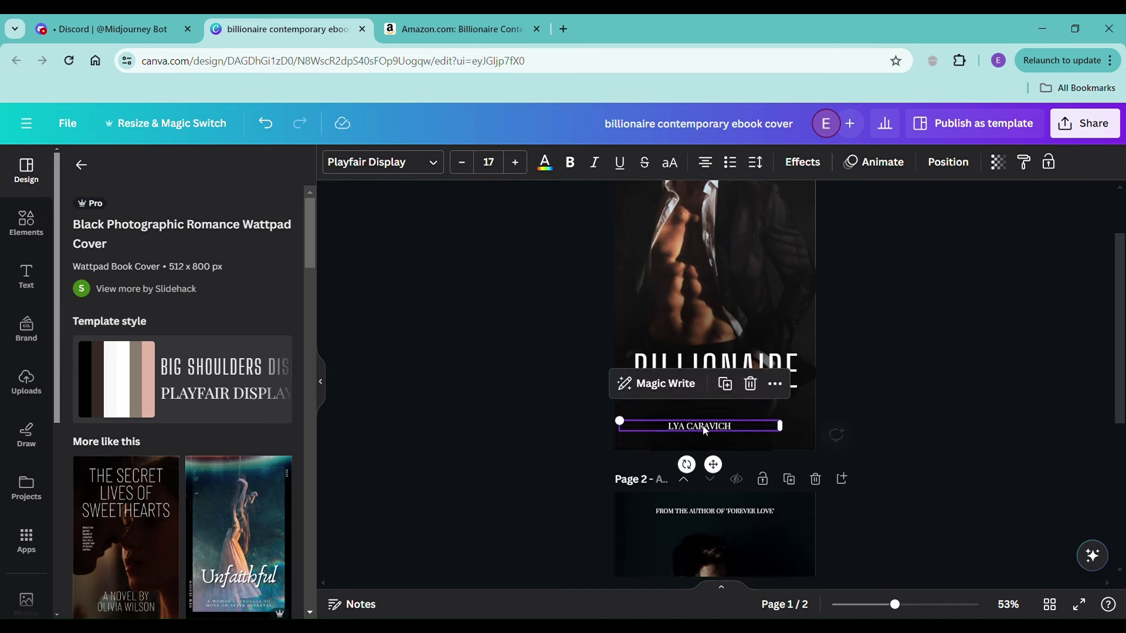
pyautogui.moveTo(793, 436); pyautogui.dragTo(827, 436)
pyautogui.moveTo(626, 436)
pyautogui.mouseDown()
pyautogui.moveTo(604, 439)
pyautogui.moveTo(623, 440)
pyautogui.mouseUp()
# Replace the text of the author line on page 1 with "Author Name"
pyautogui.doubleClick(696, 429)
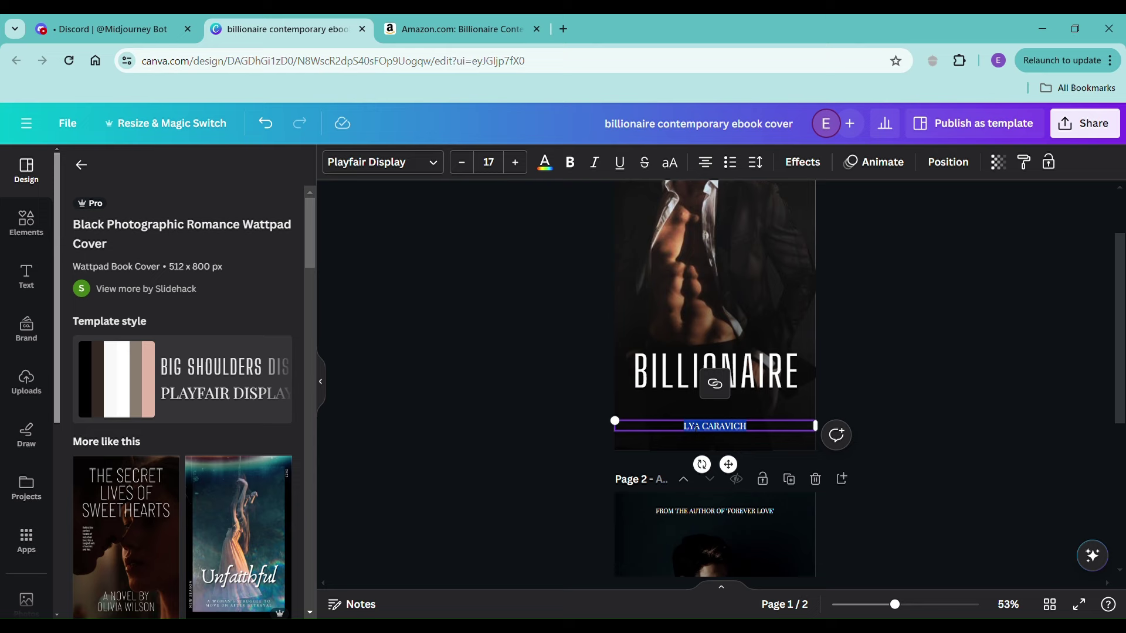
pyautogui.write('Aut')
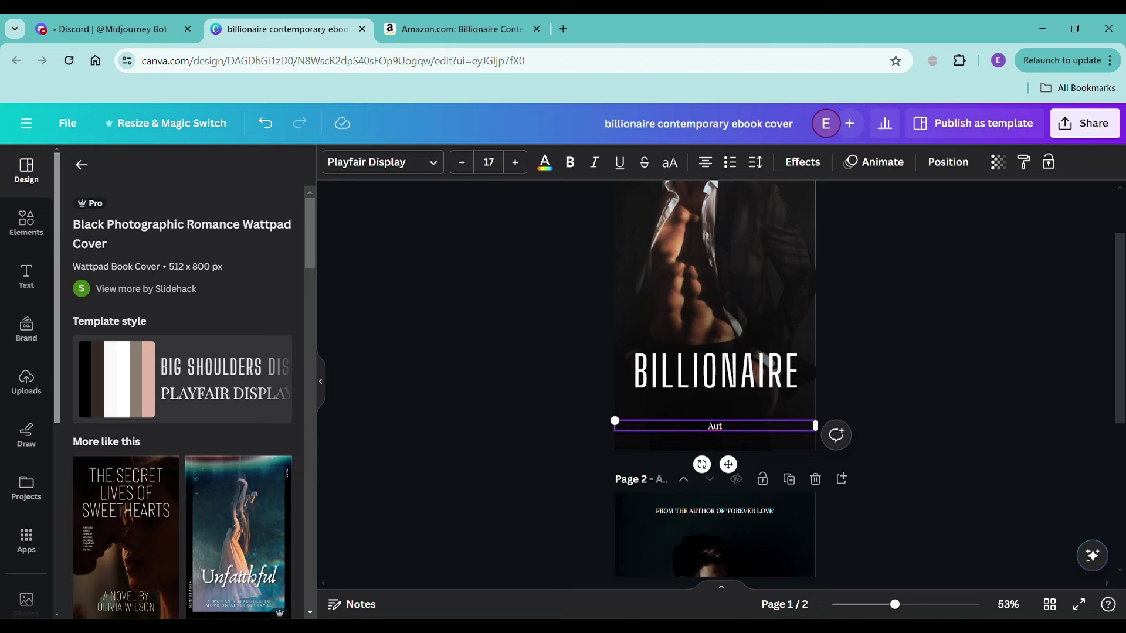
pyautogui.click(450, 30)
pyautogui.click(332, 28)
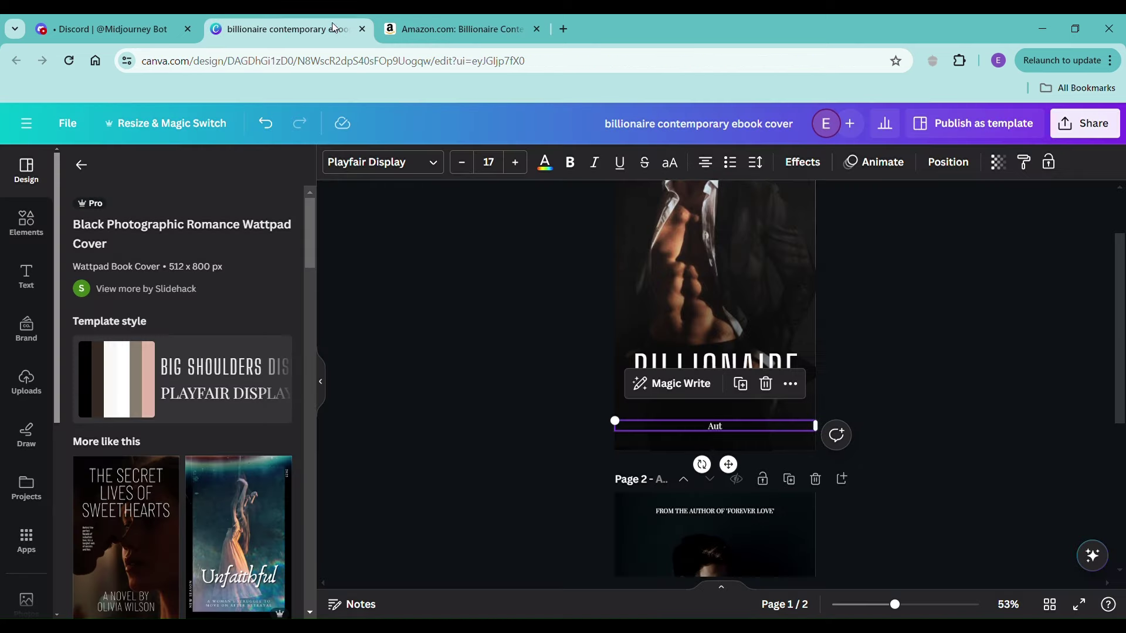
pyautogui.click(737, 428)
pyautogui.doubleClick(738, 428)
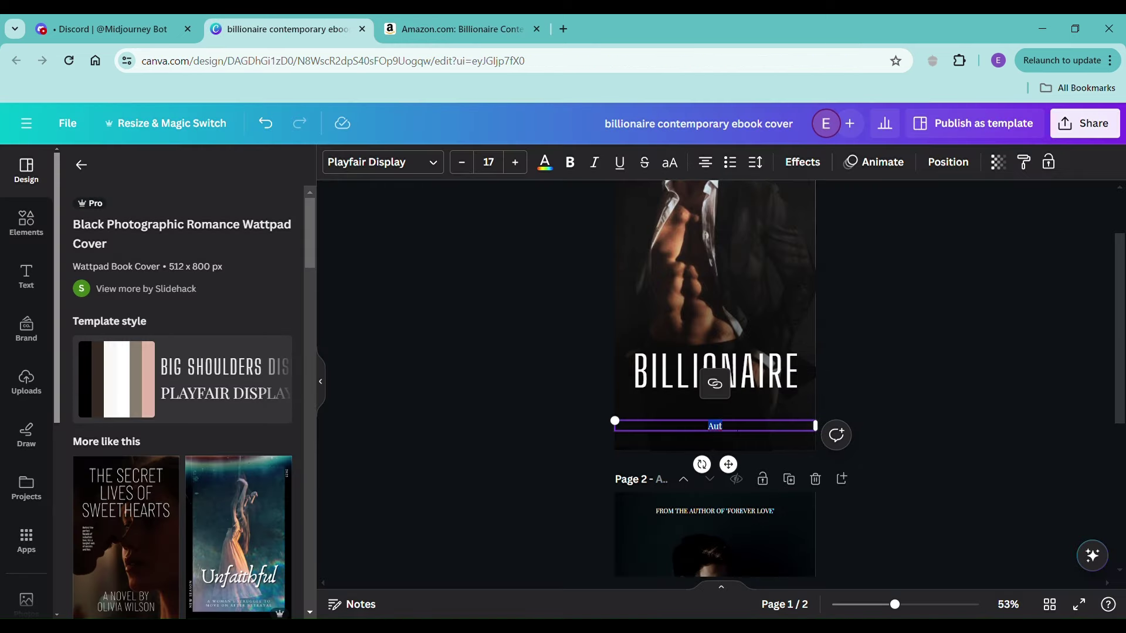
pyautogui.write('Author Name')
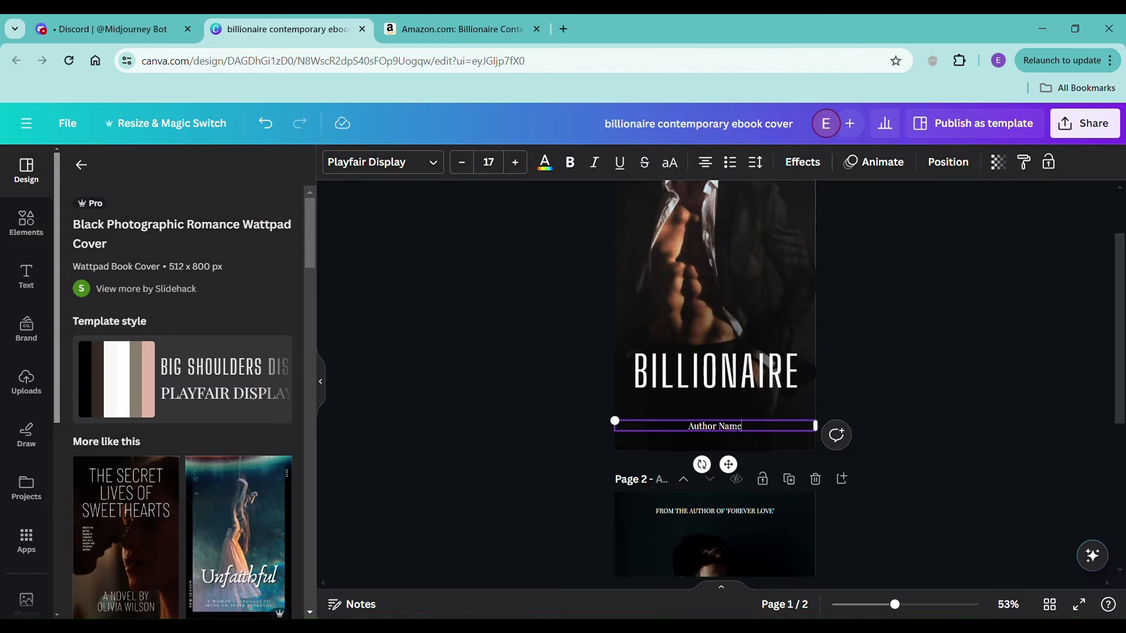
# Set the author line to uppercase and enlarge it to nearly the width of "BILLIONAIRE"
pyautogui.hotkey('ctrl', 'a')
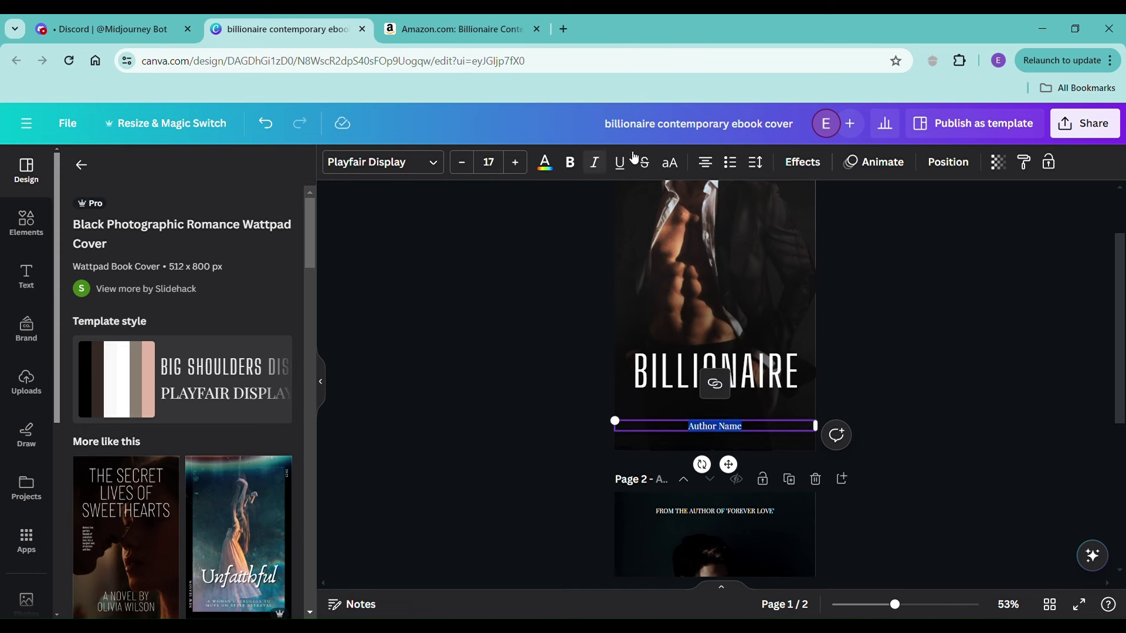
pyautogui.click(670, 162)
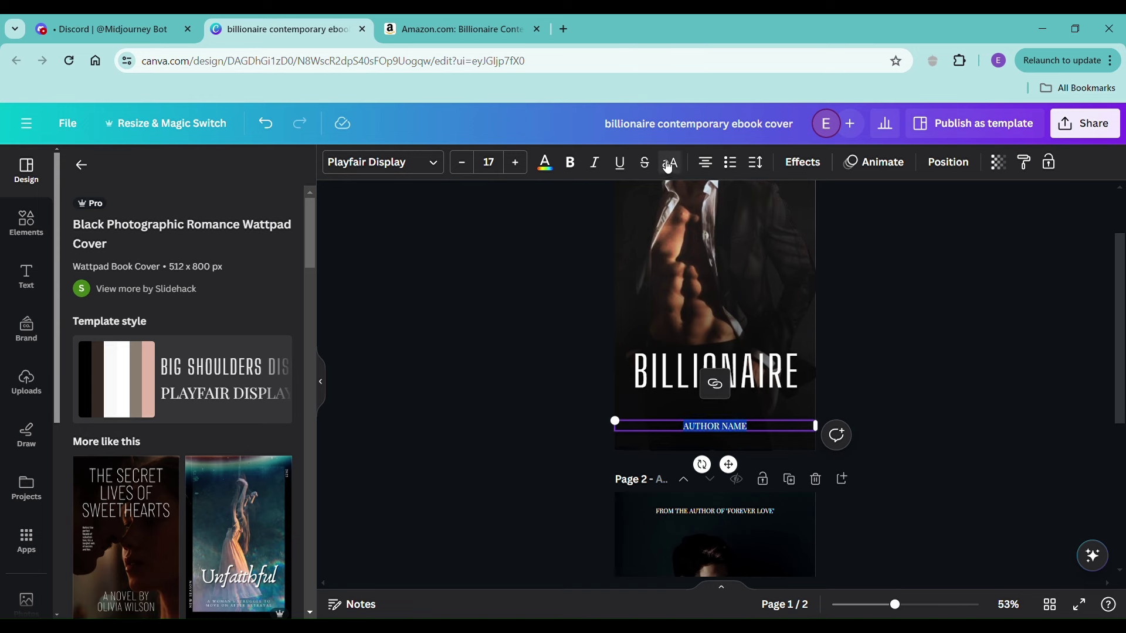
pyautogui.click(524, 167)
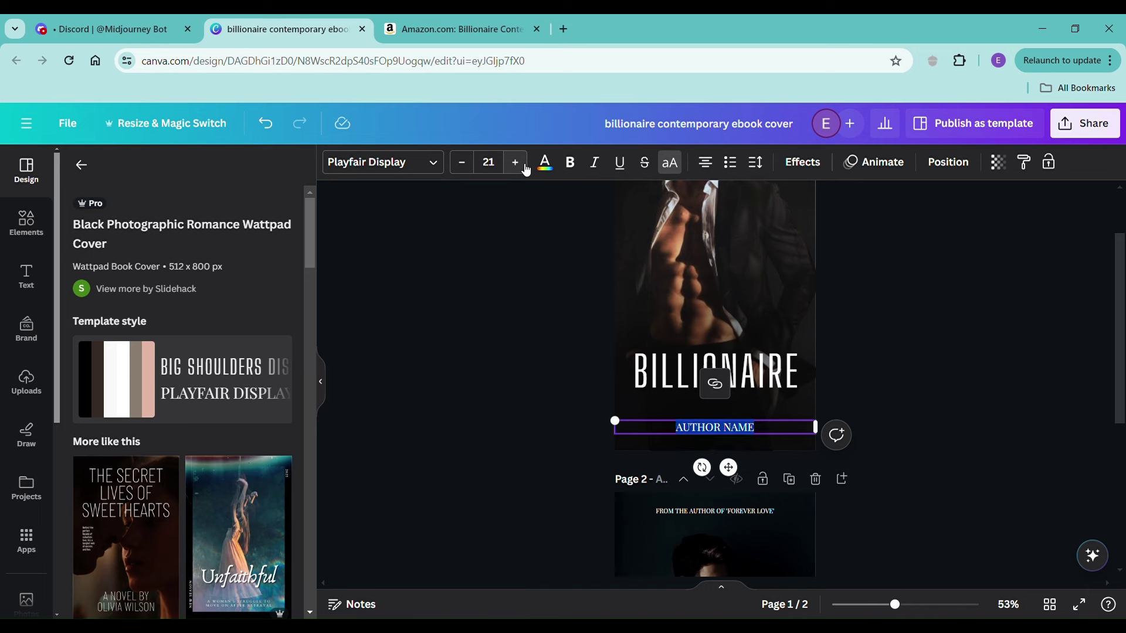
pyautogui.click(525, 169)
pyautogui.moveTo(526, 170); pyautogui.dragTo(527, 169)
pyautogui.click(934, 342)
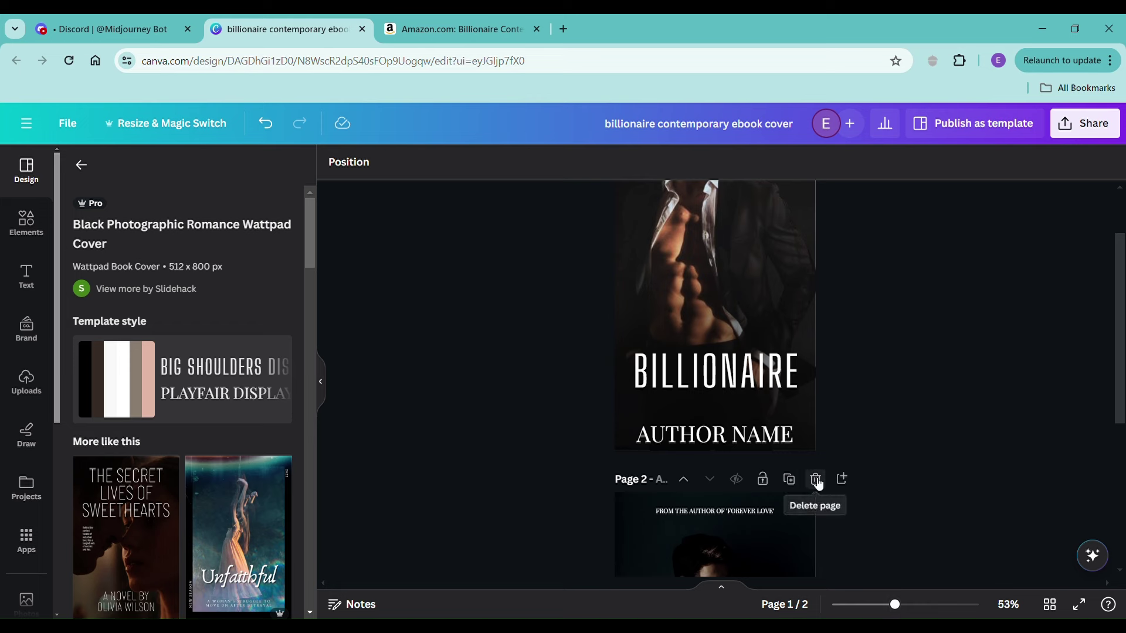
# Browse the similar book cover templates and apply the "Starstruck Secrets" template to page 2
pyautogui.scroll(-4, 561, 437)
pyautogui.scroll(-7, 231, 517)
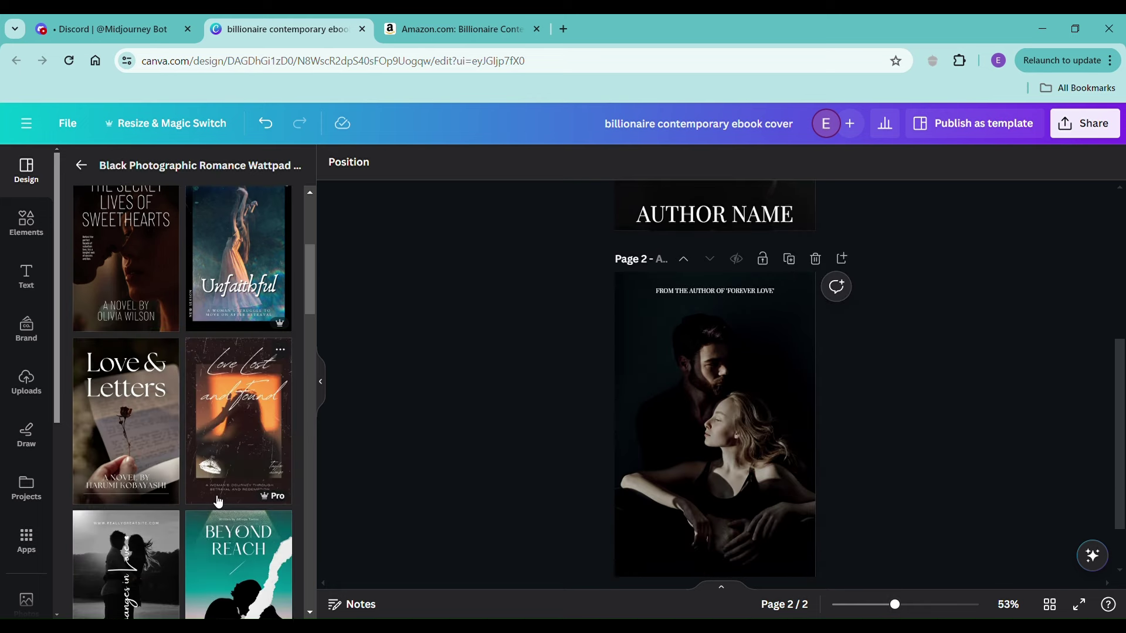
pyautogui.scroll(-4, 227, 499)
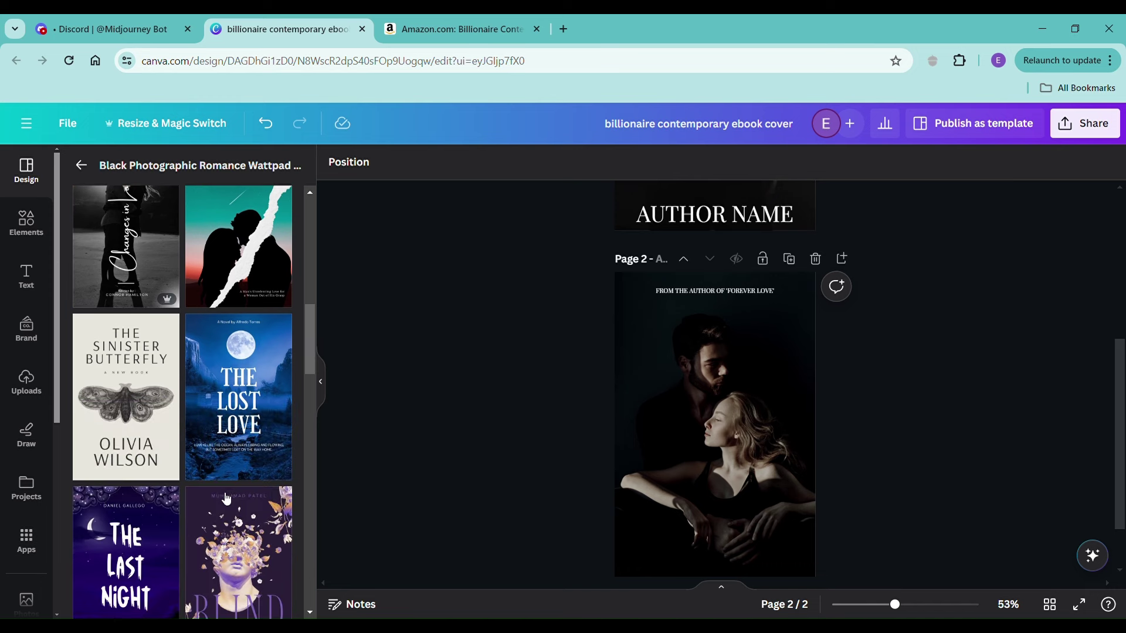
pyautogui.scroll(-4, 227, 495)
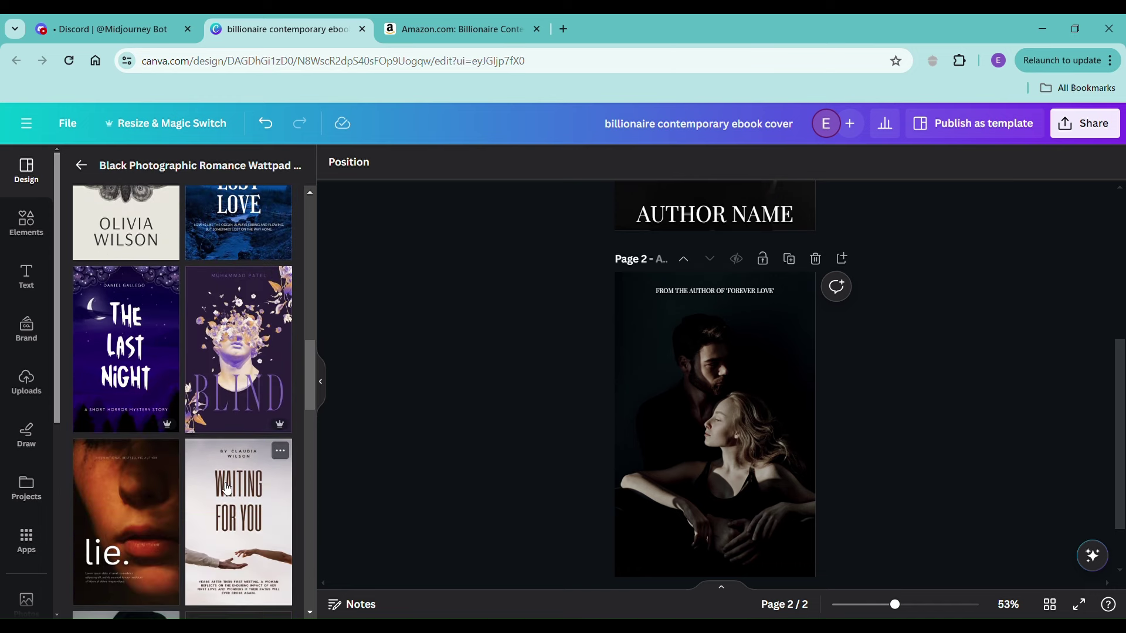
pyautogui.scroll(-8, 228, 488)
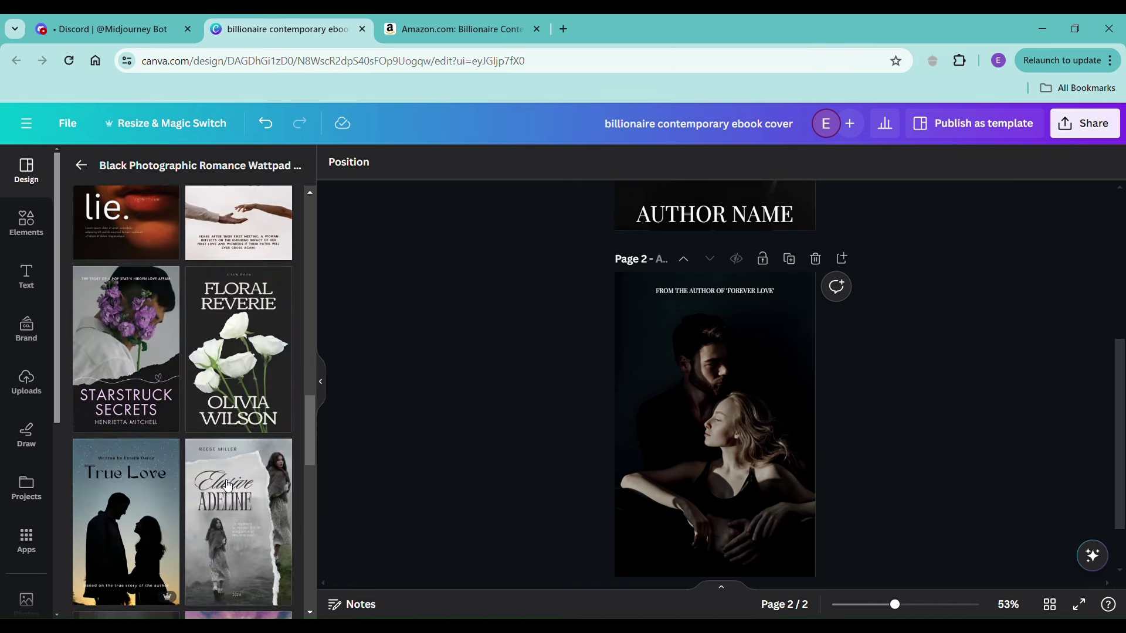
pyautogui.click(136, 296)
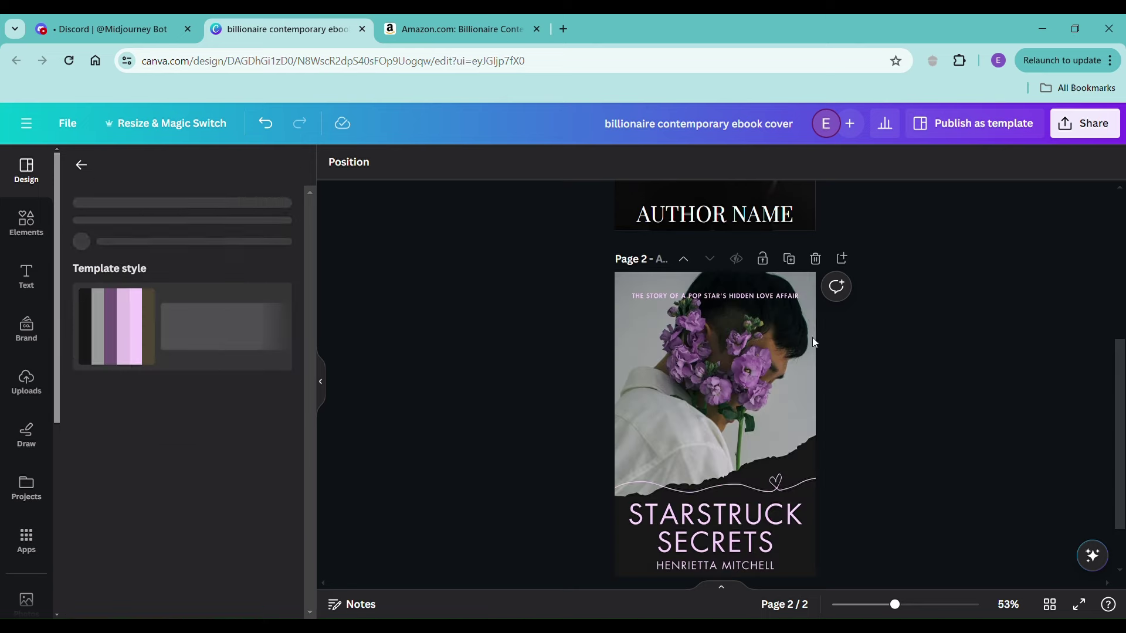
# Move the "STARSTRUCK SECRETS" title from page 2 onto page 1, directly above "BILLIONAIRE"
pyautogui.click(722, 524)
pyautogui.moveTo(722, 523); pyautogui.dragTo(725, 381)
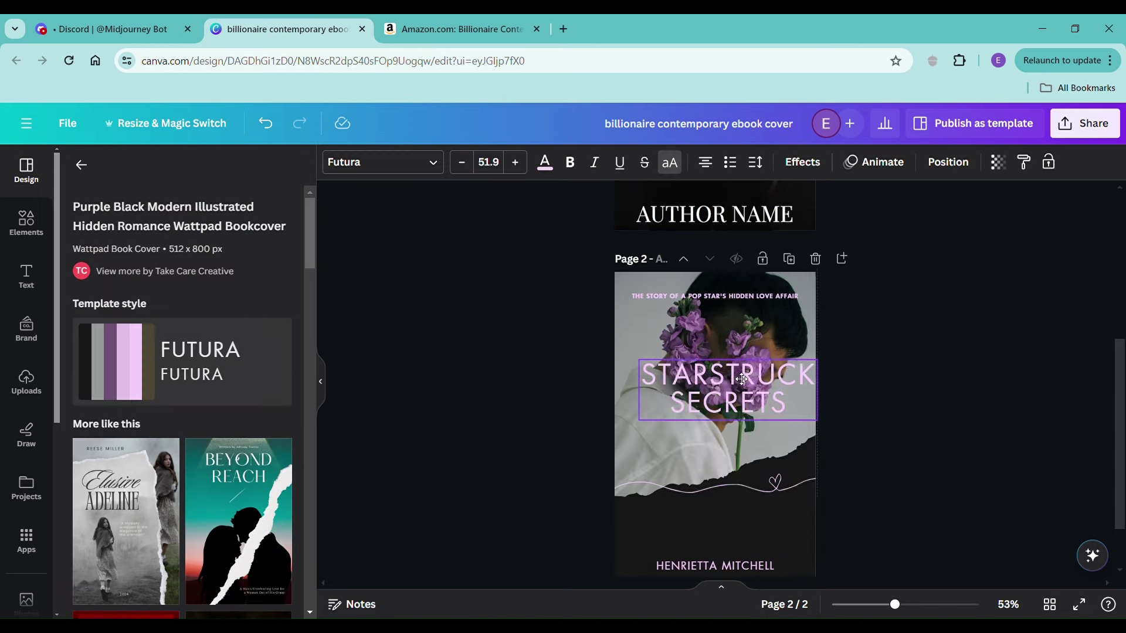
pyautogui.scroll(5, 755, 592)
pyautogui.scroll(-3, 755, 593)
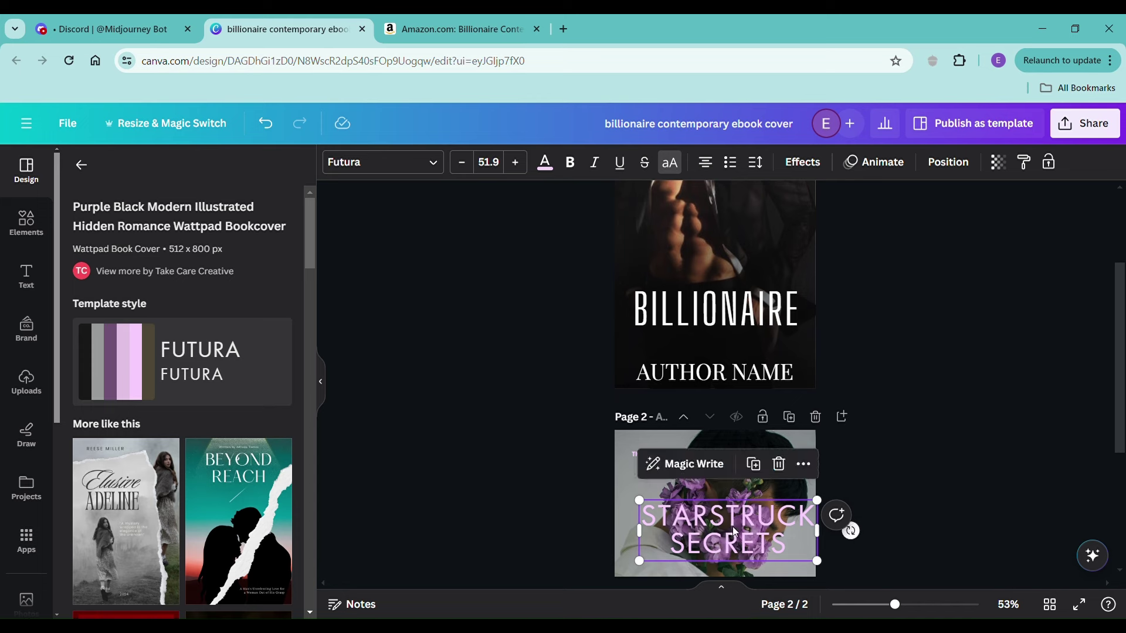
pyautogui.moveTo(733, 528); pyautogui.dragTo(729, 267)
pyautogui.scroll(2, 952, 321)
pyautogui.scroll(2, 951, 321)
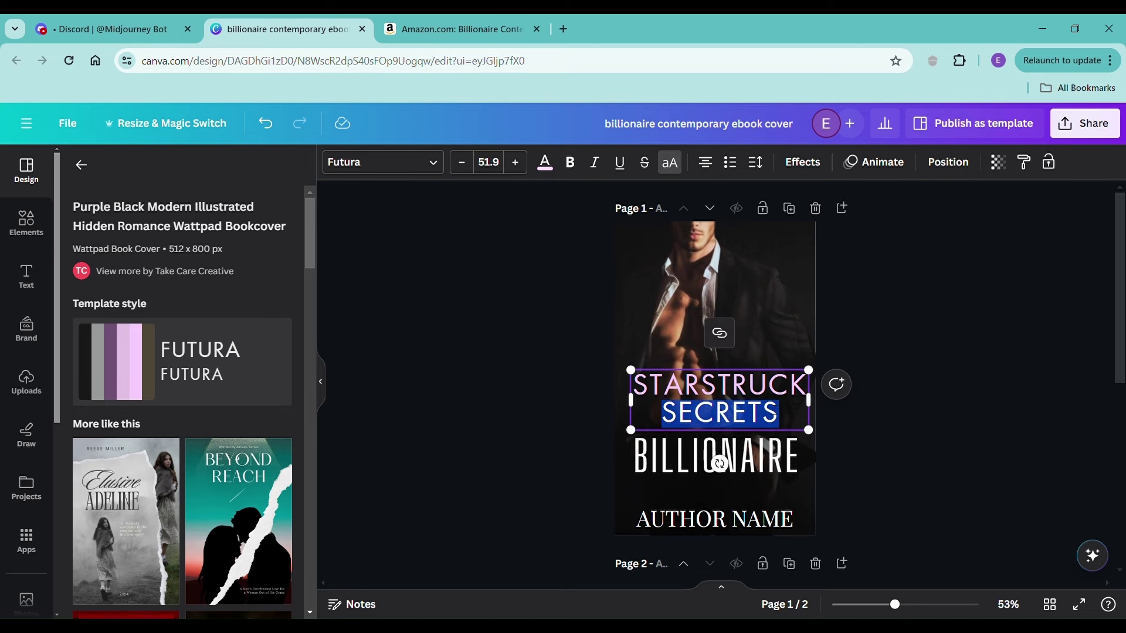
pyautogui.click(938, 429)
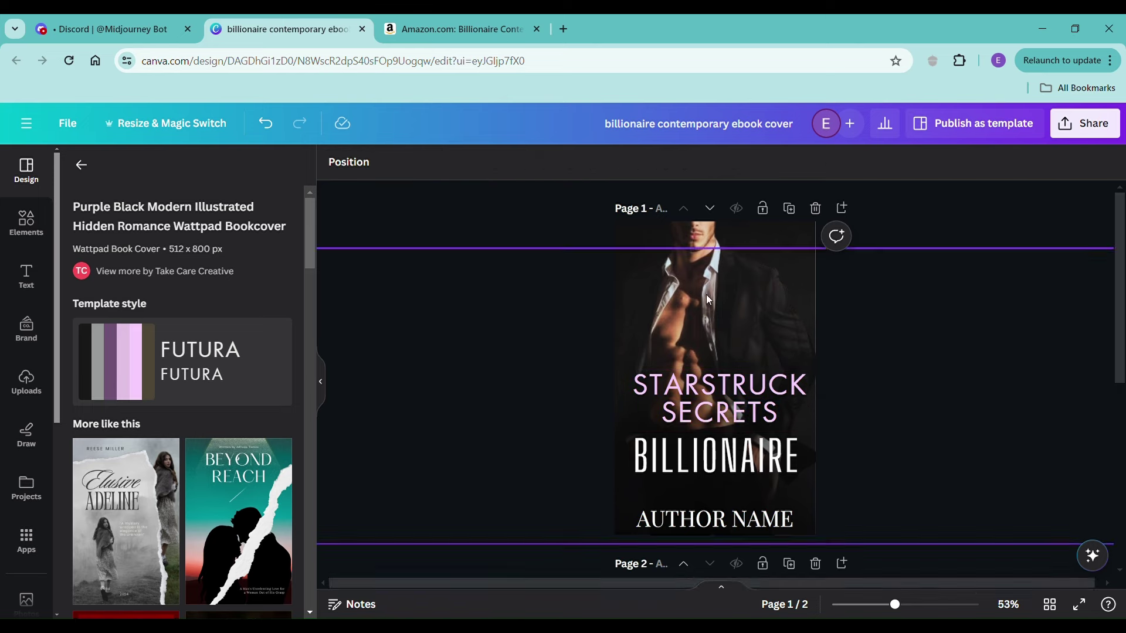
pyautogui.click(490, 28)
pyautogui.click(310, 24)
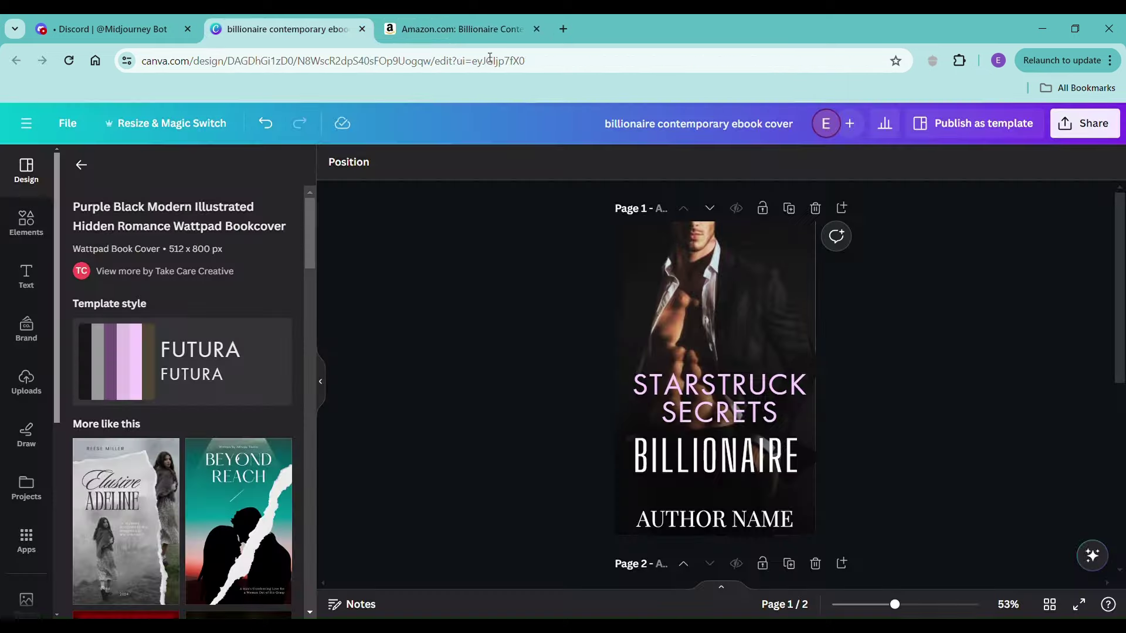
pyautogui.doubleClick(710, 401)
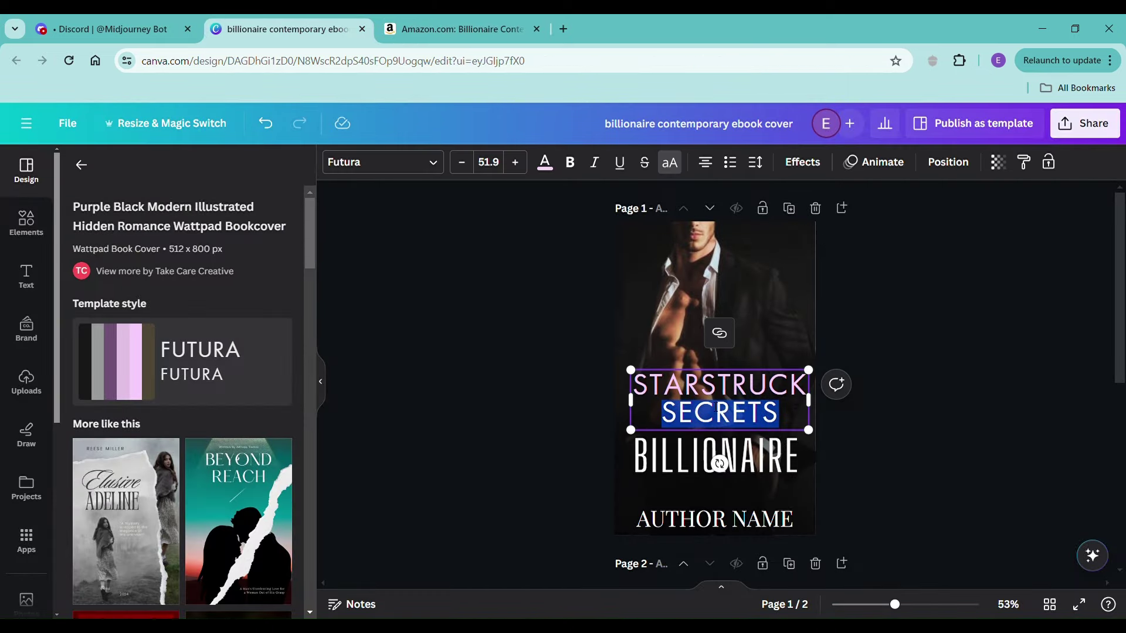
pyautogui.doubleClick(704, 386)
pyautogui.click(679, 413)
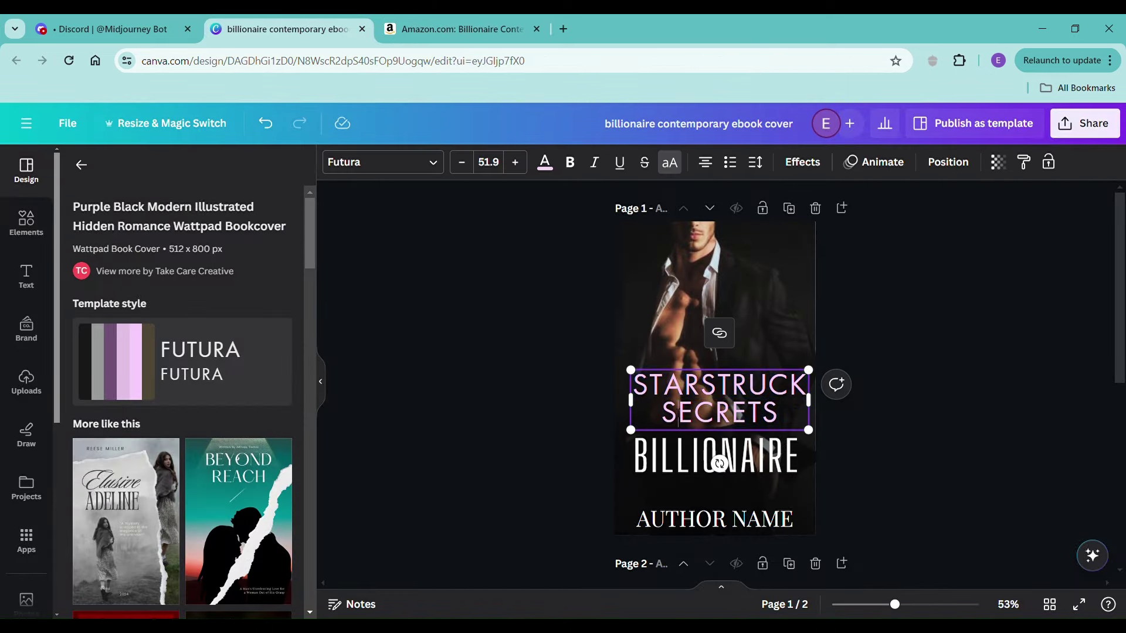
pyautogui.moveTo(913, 442); pyautogui.dragTo(739, 384)
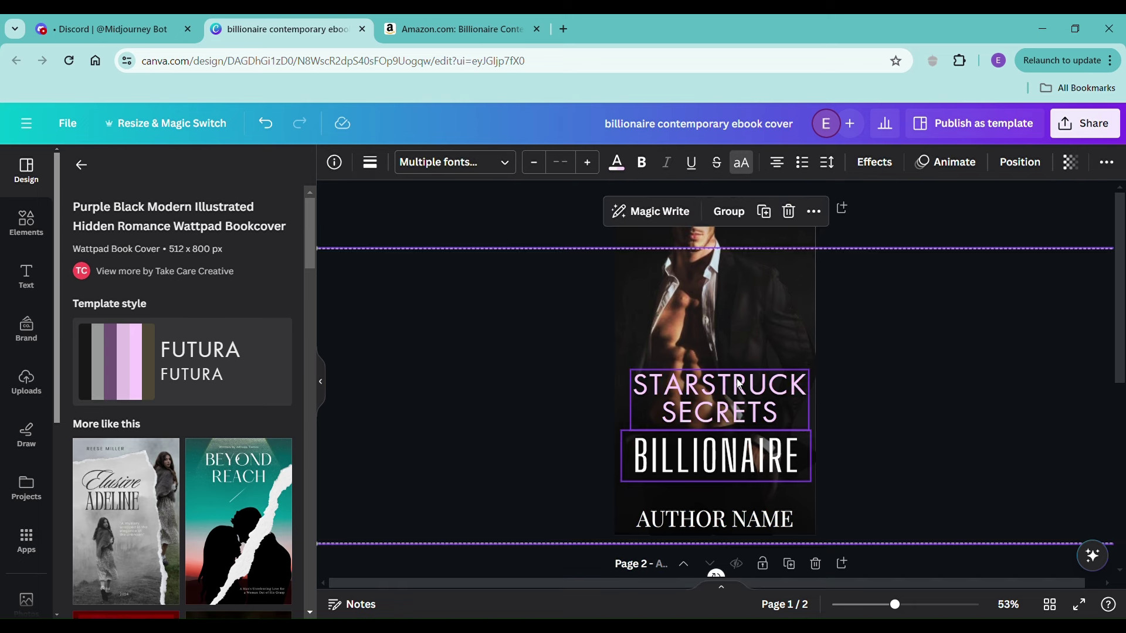
pyautogui.click(958, 314)
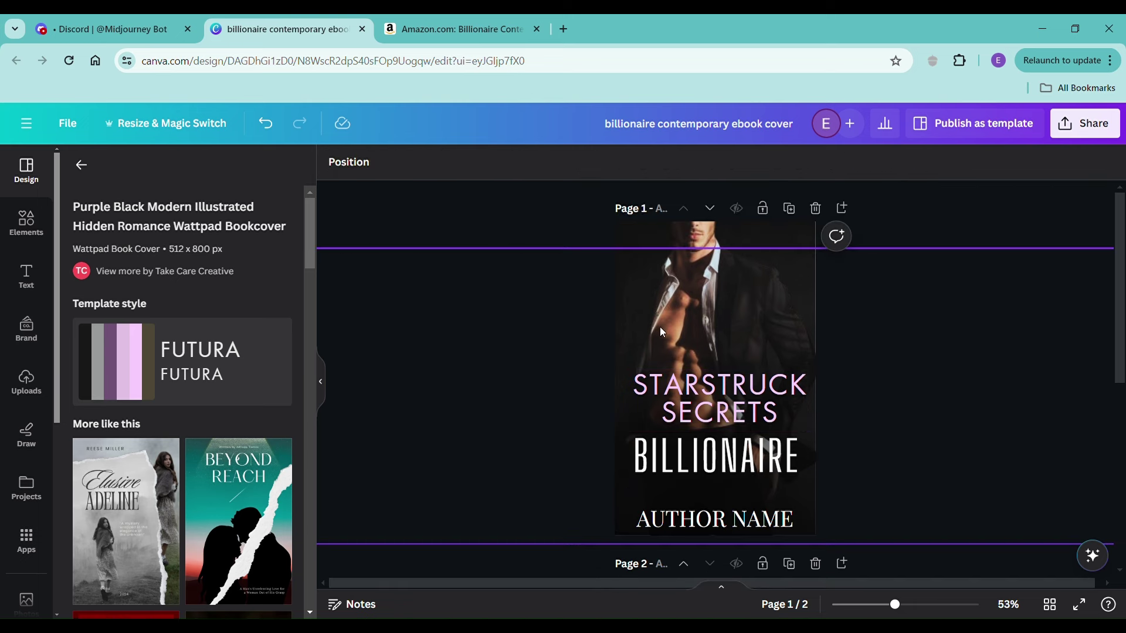
# Recolor the "STARSTRUCK SECRETS" title with the light tan from the man's photo colors and replace its text with "SECRET"
pyautogui.click(703, 392)
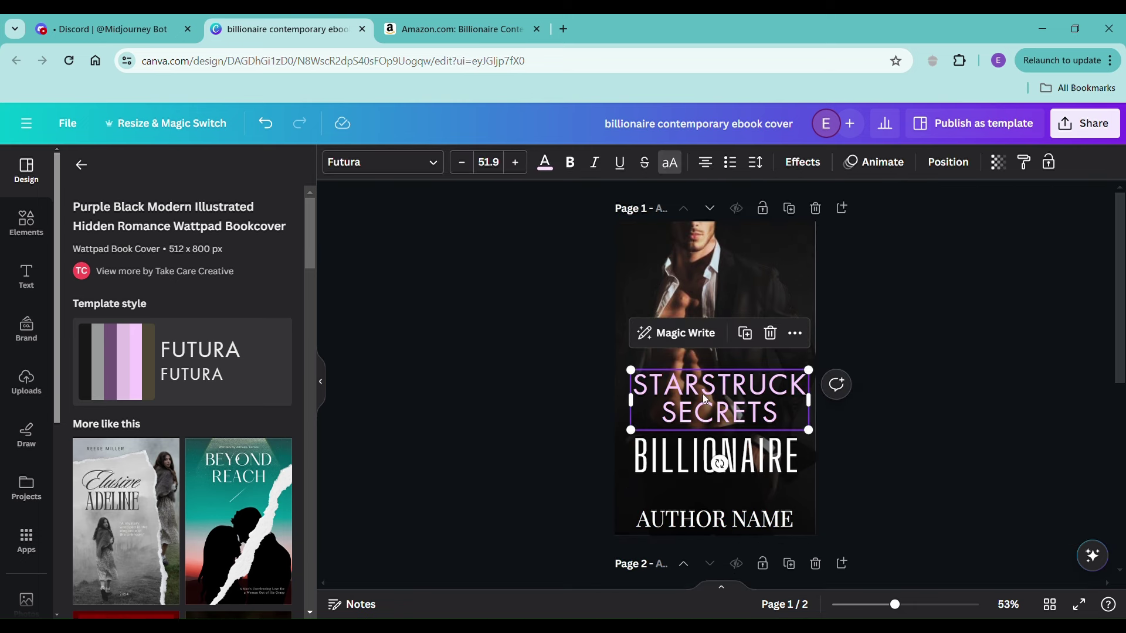
pyautogui.click(545, 162)
pyautogui.click(214, 479)
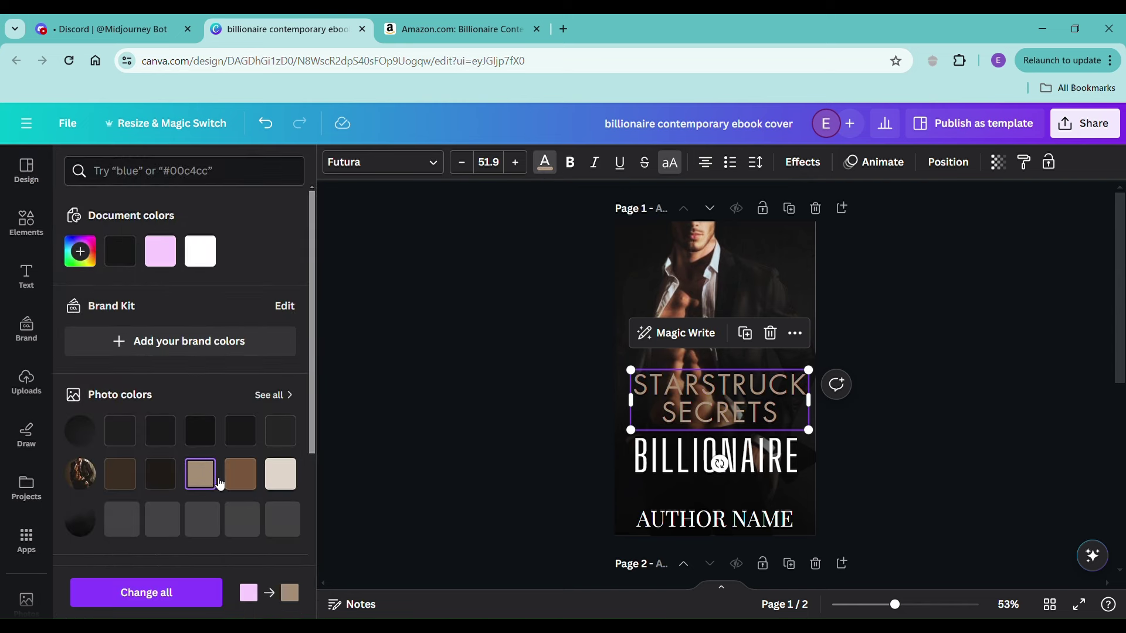
pyautogui.doubleClick(704, 400)
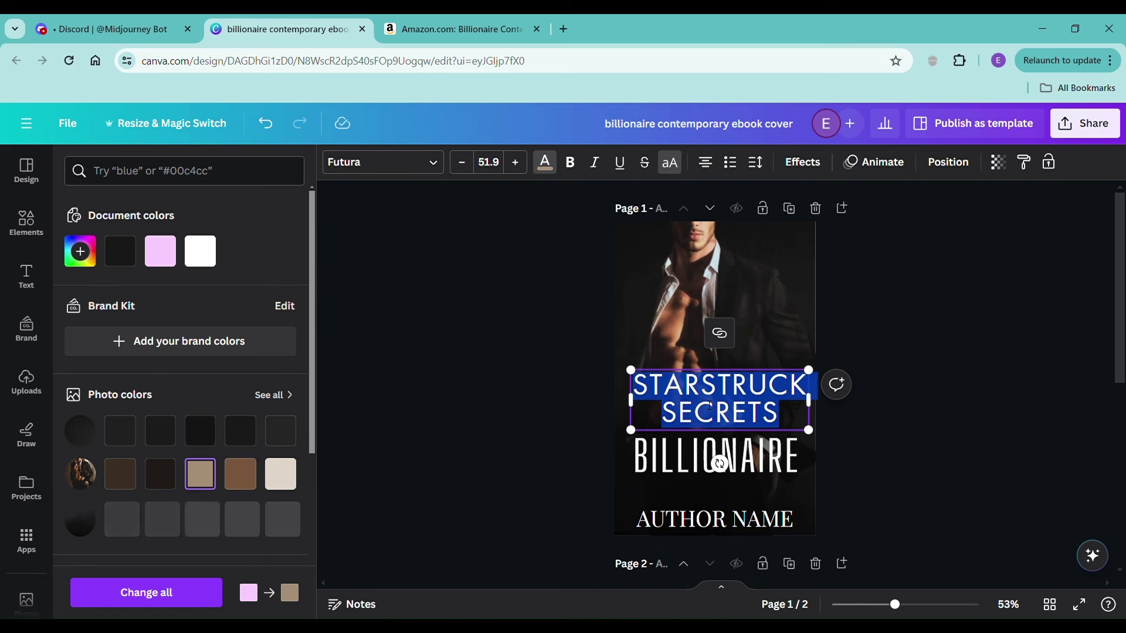
pyautogui.write('SECRET')
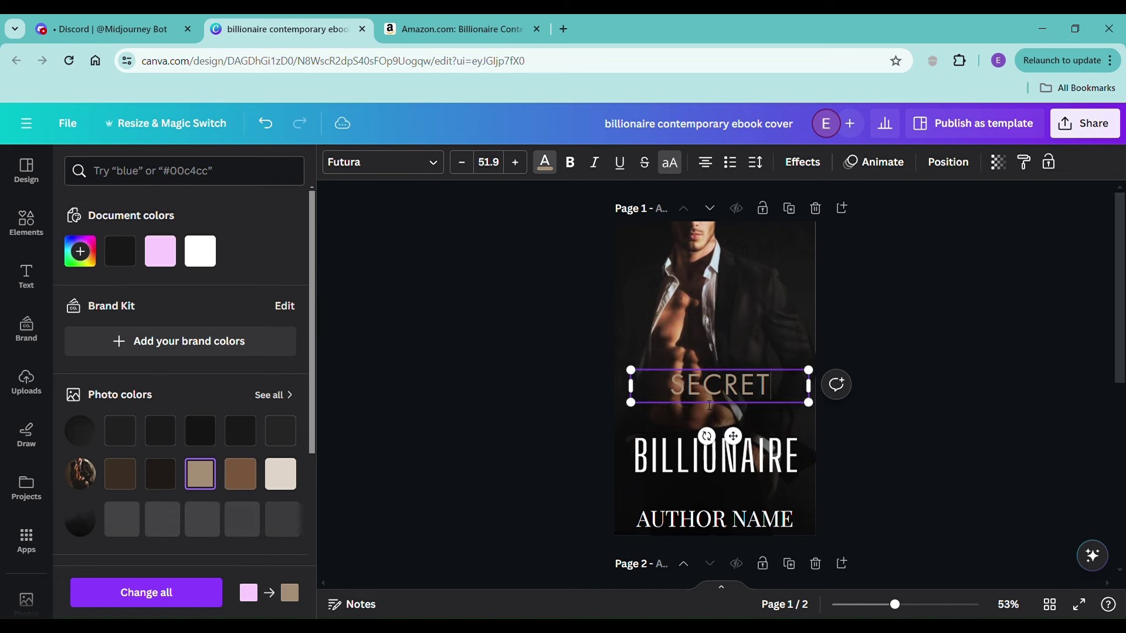
pyautogui.click(912, 444)
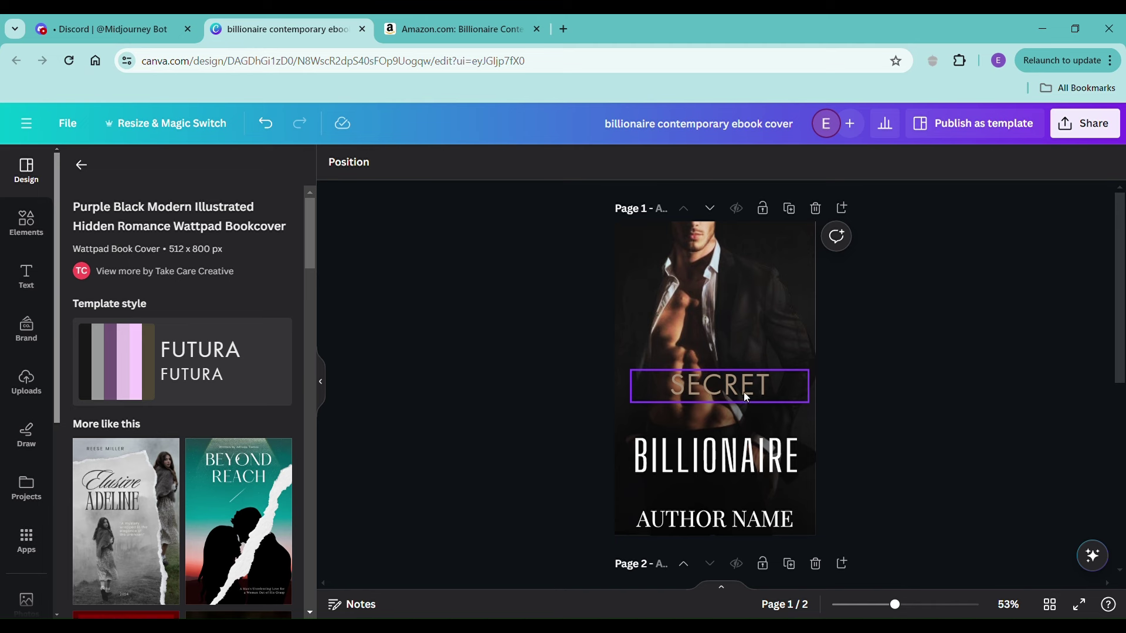
# Move "SECRET" down to sit directly above "BILLIONAIRE" and delete page 2
pyautogui.moveTo(743, 392); pyautogui.dragTo(748, 420)
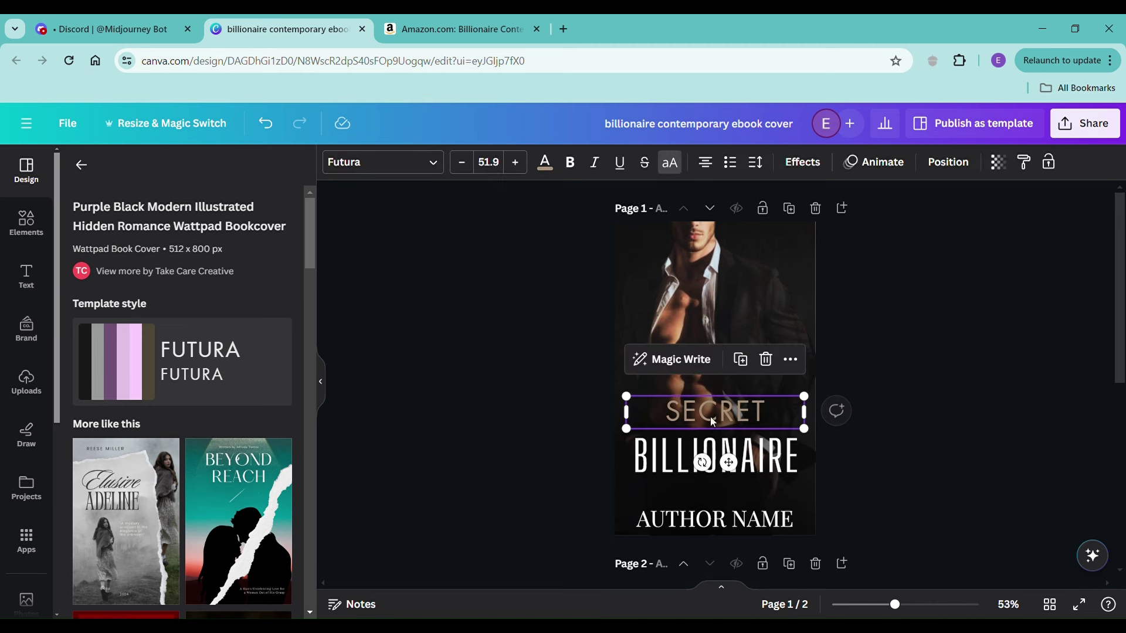
pyautogui.click(545, 164)
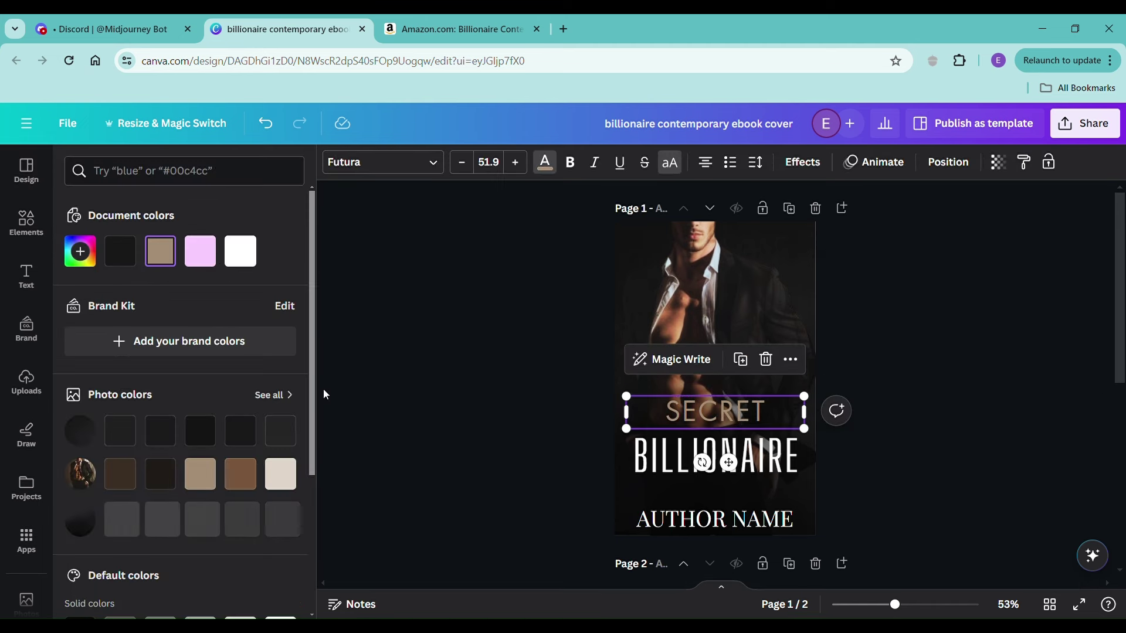
pyautogui.scroll(-5, 326, 395)
pyautogui.scroll(5, 407, 418)
pyautogui.scroll(-3, 800, 459)
pyautogui.click(814, 415)
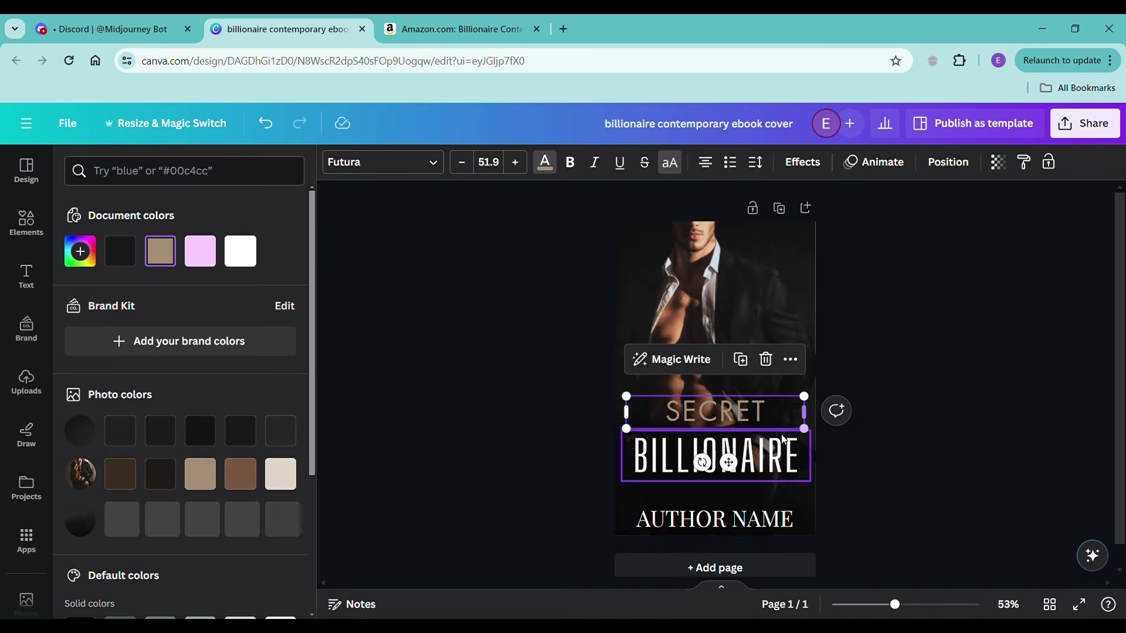
# Recolor "SECRET" with the default light orange and darken it to the gold #DB9D3F
pyautogui.scroll(-3, 122, 493)
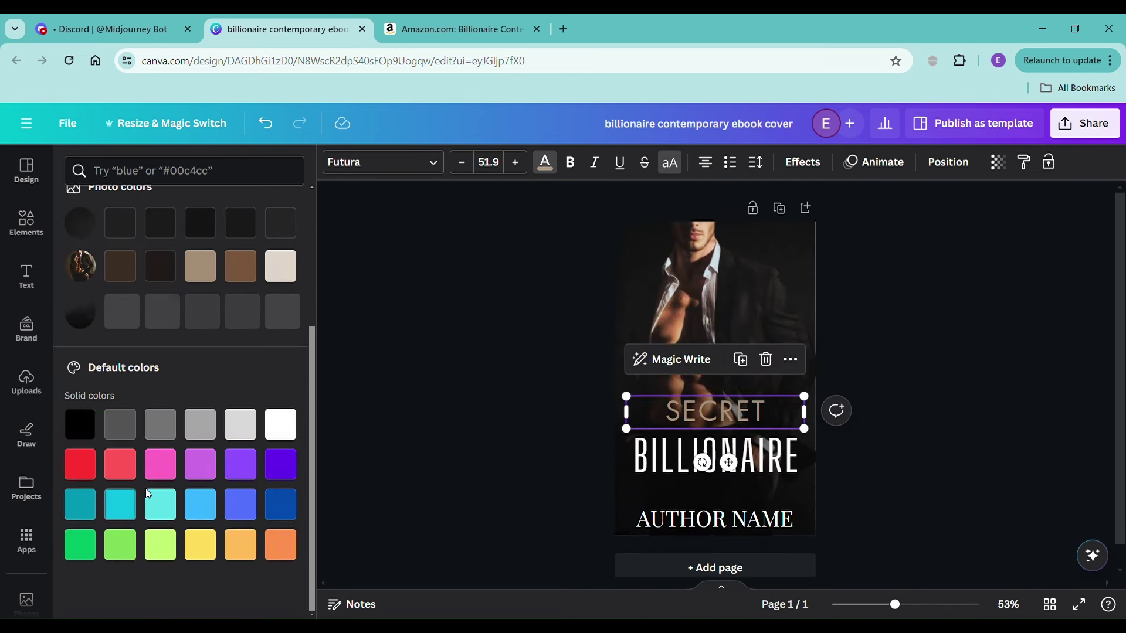
pyautogui.click(240, 557)
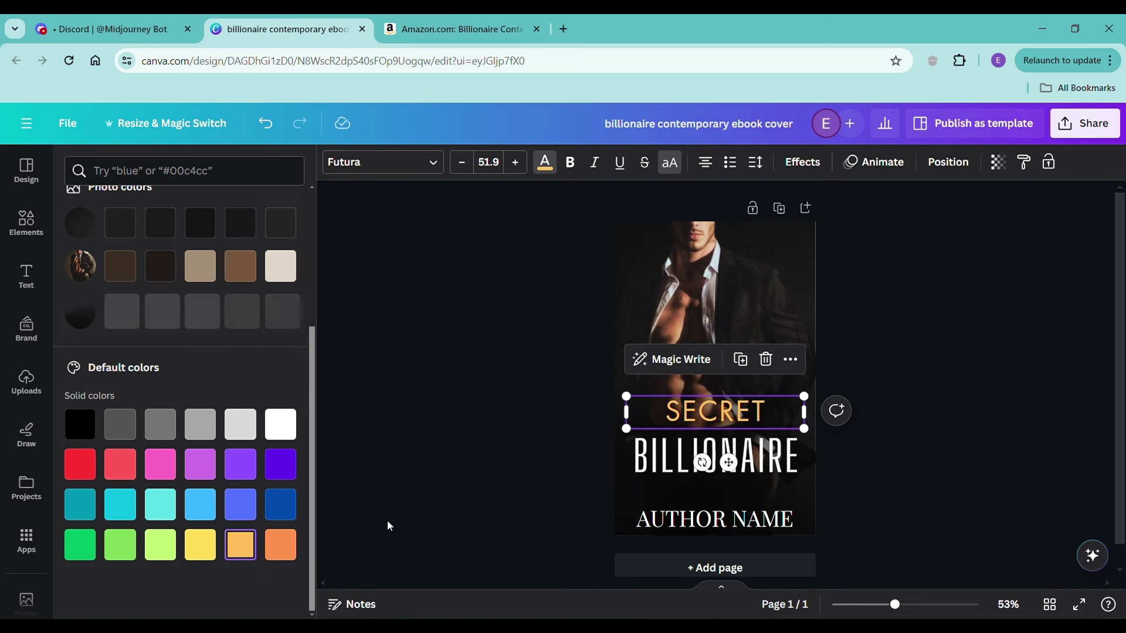
pyautogui.scroll(3, 101, 466)
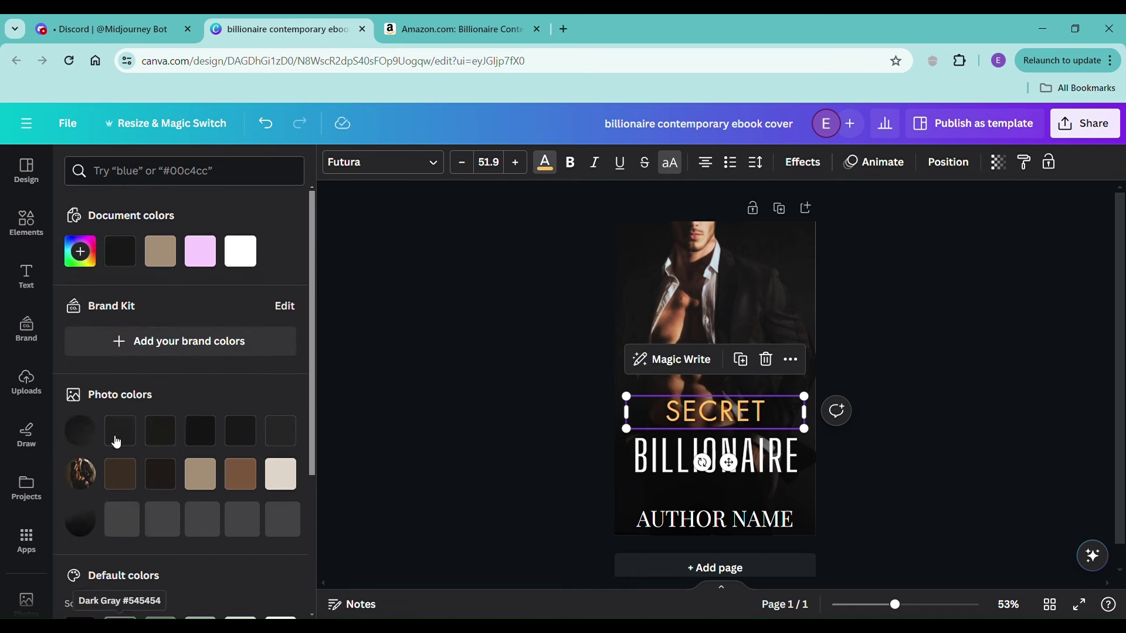
pyautogui.click(80, 252)
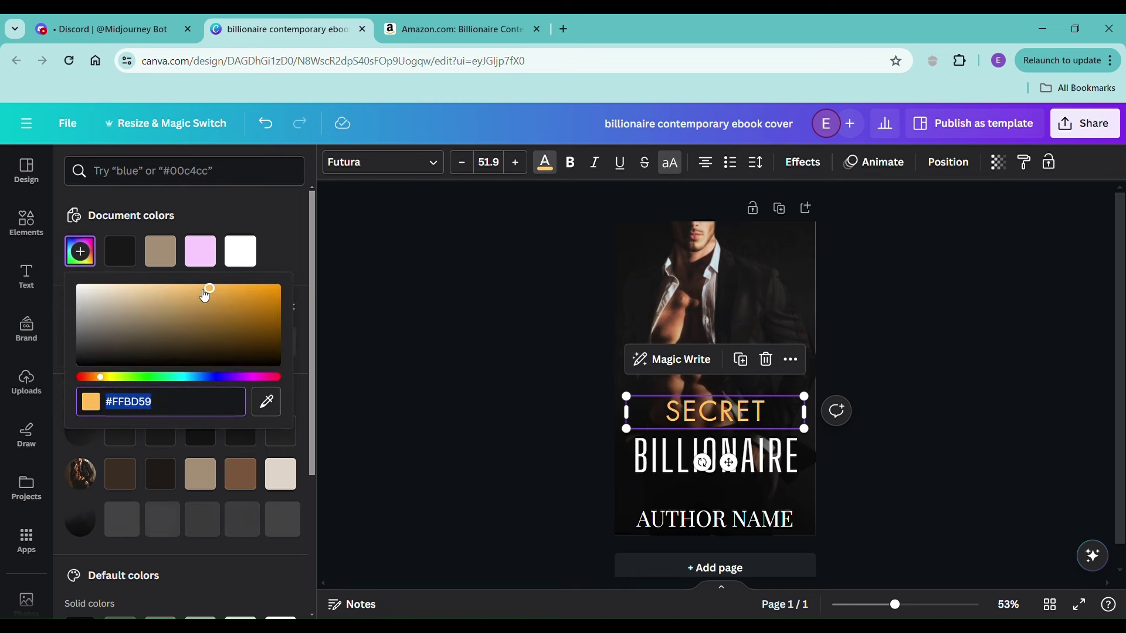
pyautogui.moveTo(209, 288)
pyautogui.mouseDown()
pyautogui.moveTo(246, 301)
pyautogui.moveTo(143, 301)
pyautogui.moveTo(214, 302)
pyautogui.moveTo(205, 329)
pyautogui.moveTo(204, 293)
pyautogui.moveTo(192, 292)
pyautogui.moveTo(222, 296)
pyautogui.mouseUp()
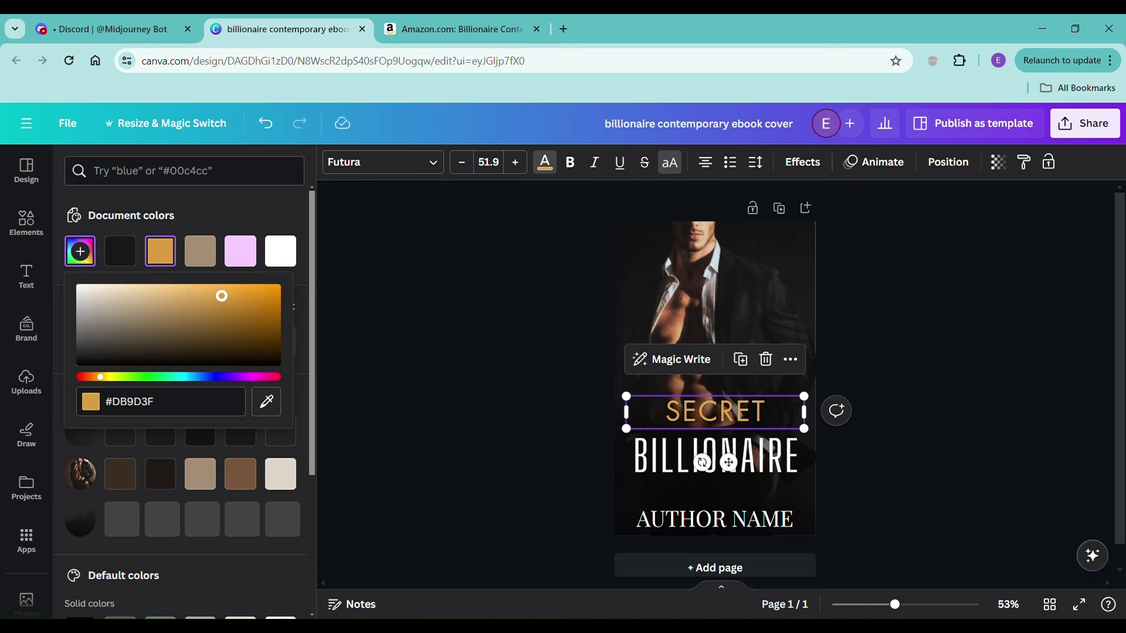
pyautogui.press('Escape')
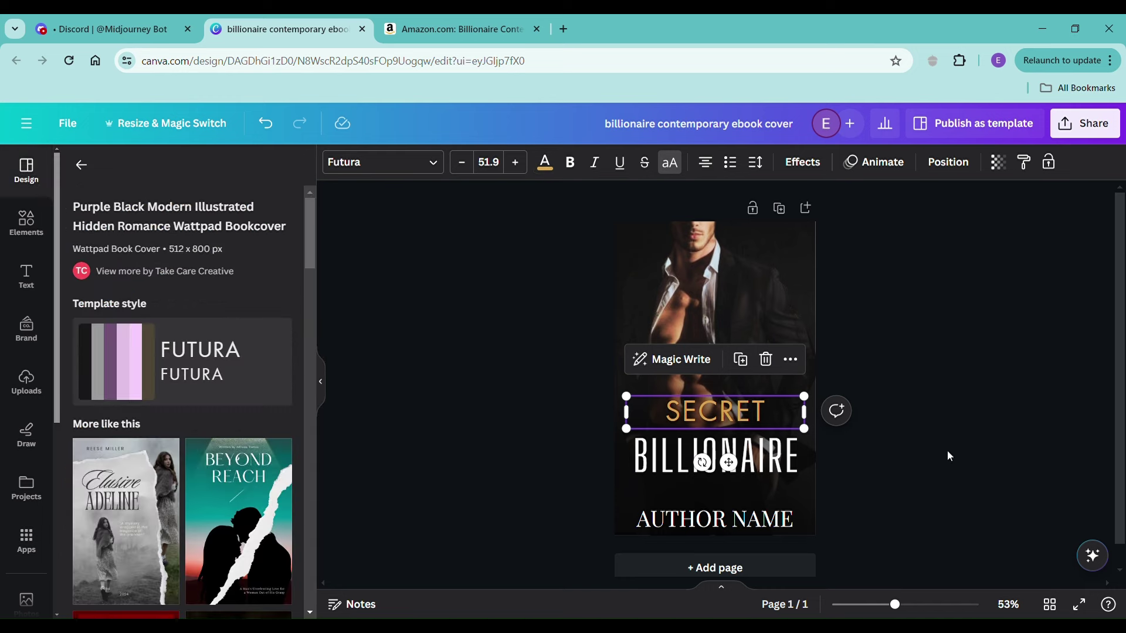
pyautogui.click(761, 418)
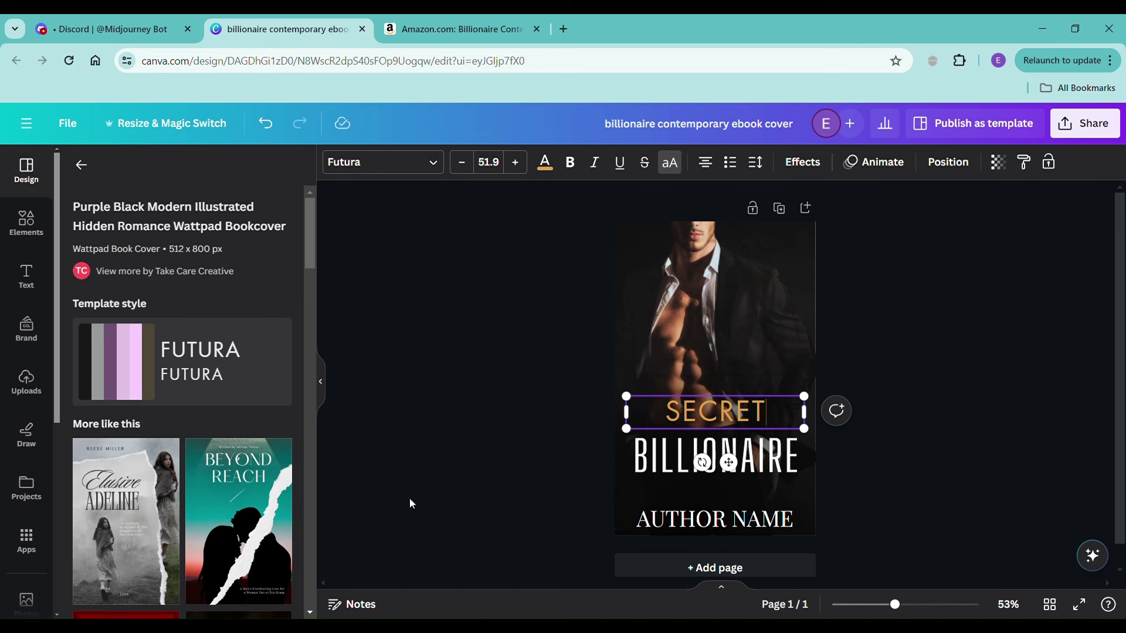
pyautogui.scroll(-3, 244, 537)
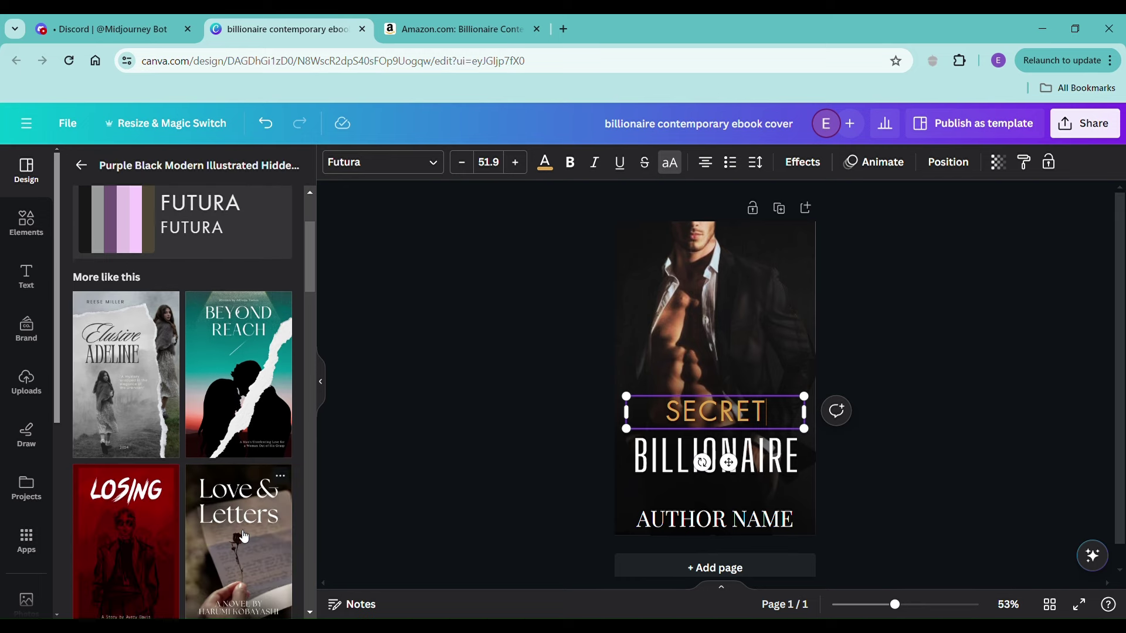
pyautogui.scroll(-9, 246, 536)
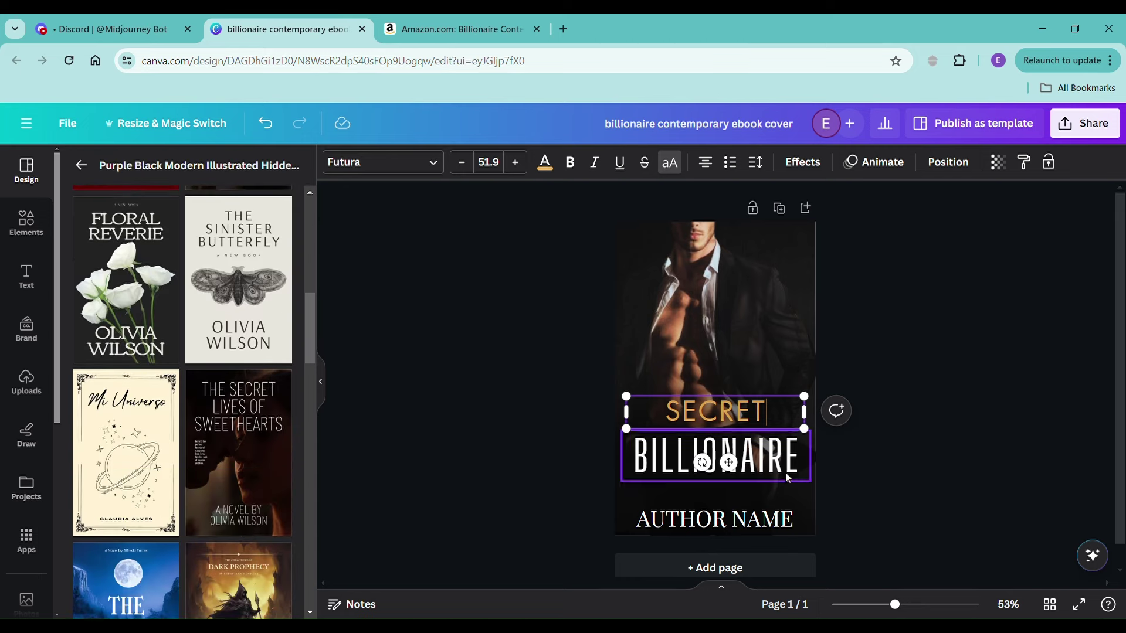
pyautogui.click(892, 451)
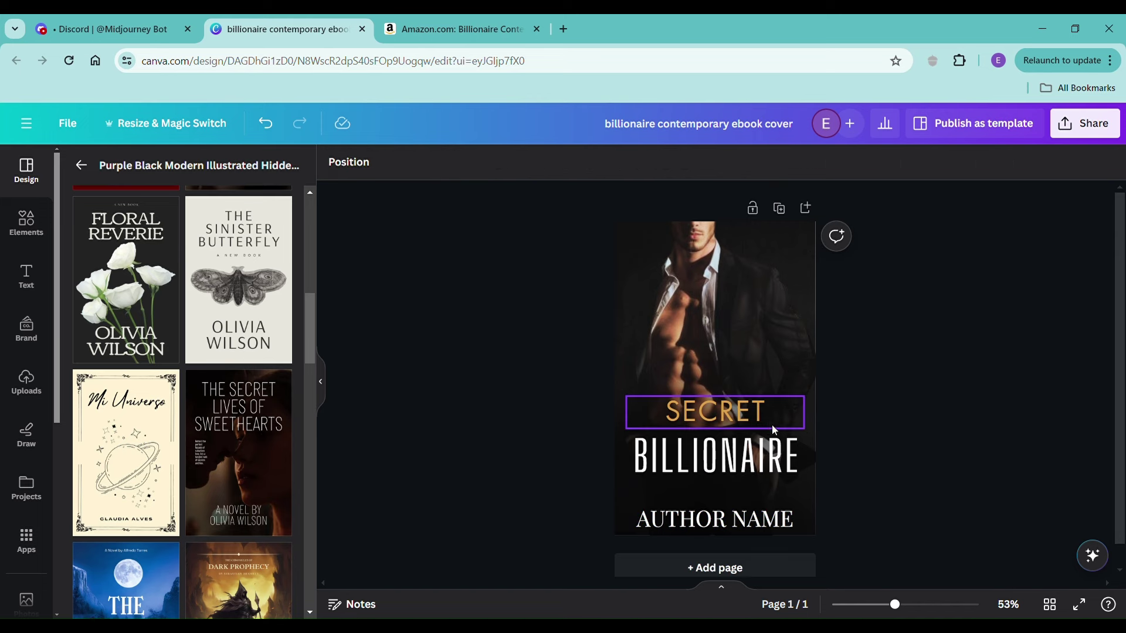
# Swap the two title words so that "BILLIONAIRE" sits directly above "SECRET"
pyautogui.click(766, 418)
pyautogui.moveTo(765, 463); pyautogui.dragTo(742, 473)
pyautogui.click(723, 431)
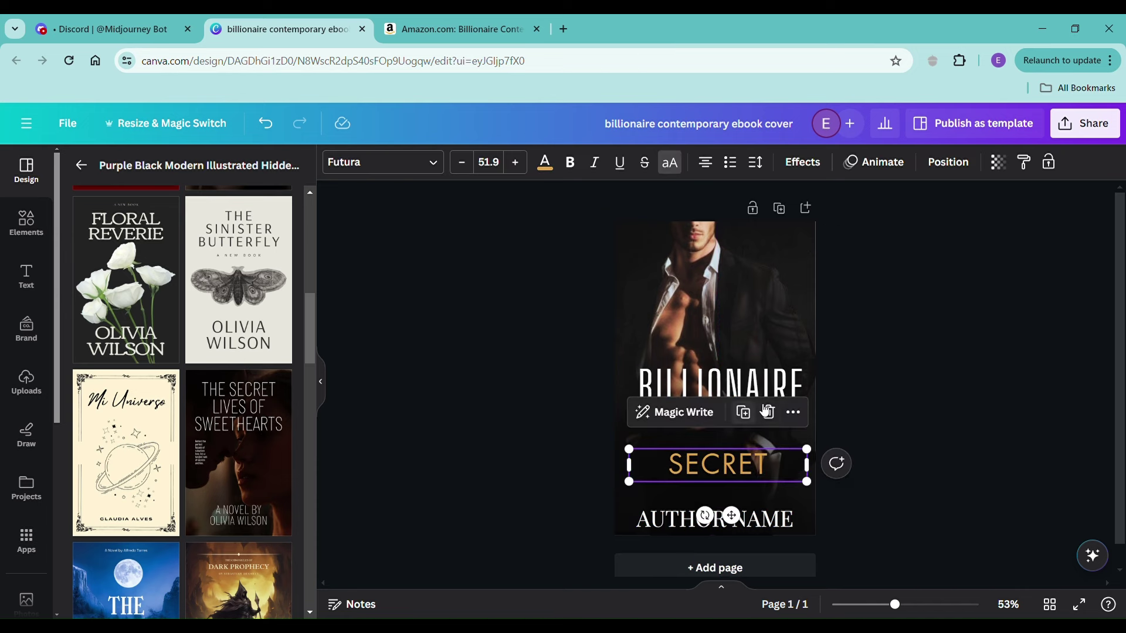
pyautogui.moveTo(794, 388); pyautogui.dragTo(792, 426)
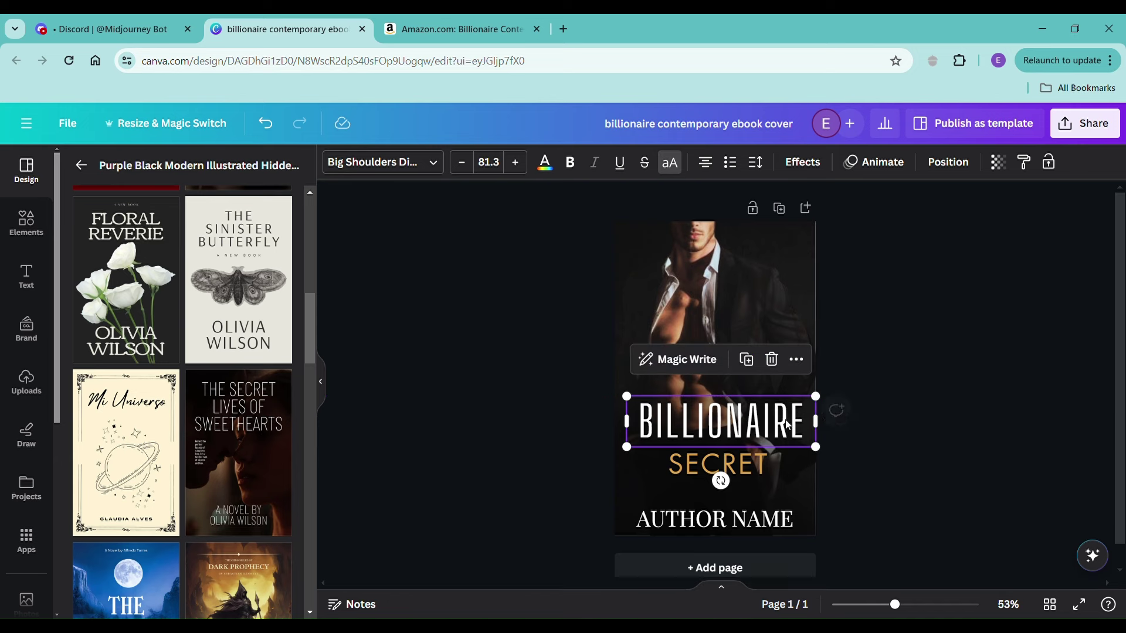
# Duplicate the gold "SECRET" text, place the copy directly above "BILLIONAIRE" and replace its wording with "THE"
pyautogui.click(773, 459)
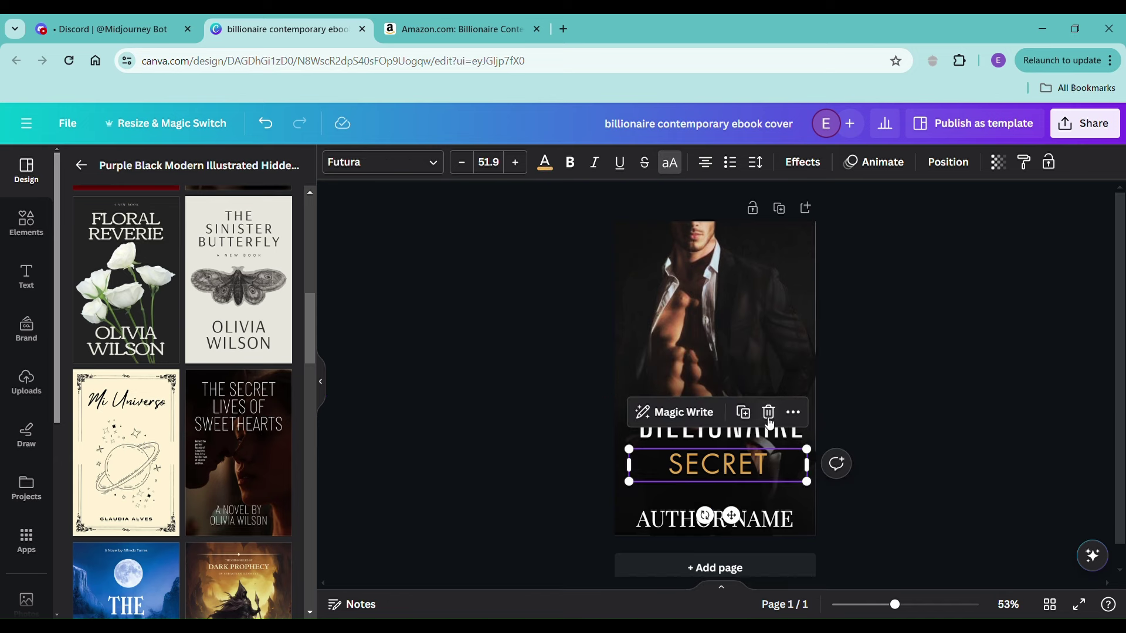
pyautogui.click(743, 412)
pyautogui.moveTo(744, 465); pyautogui.dragTo(737, 387)
pyautogui.doubleClick(730, 387)
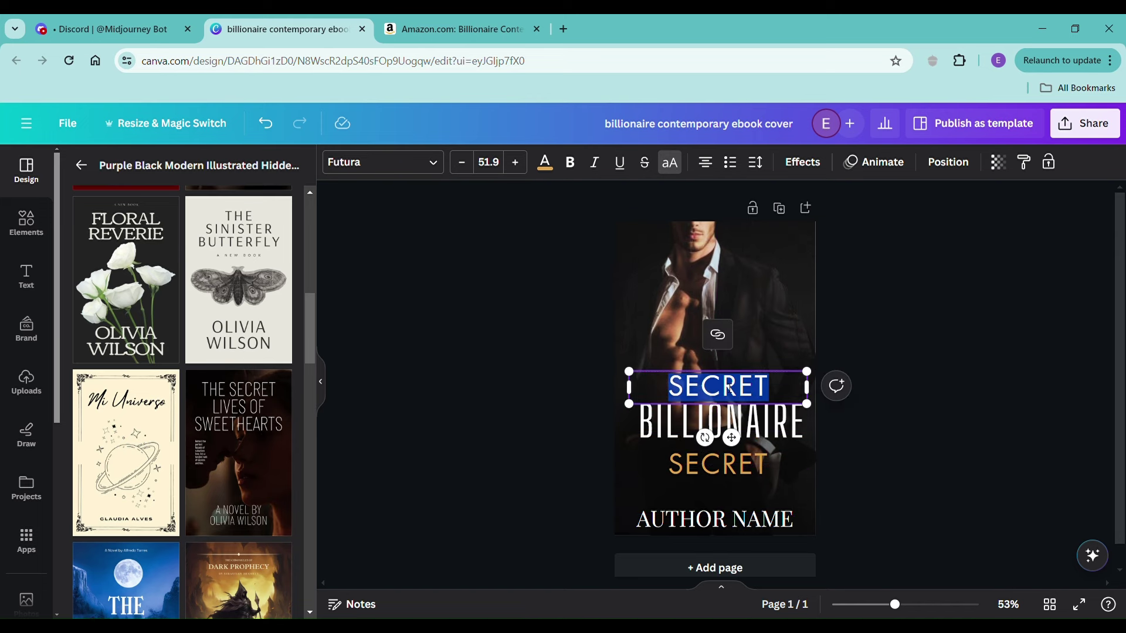
pyautogui.write('THE')
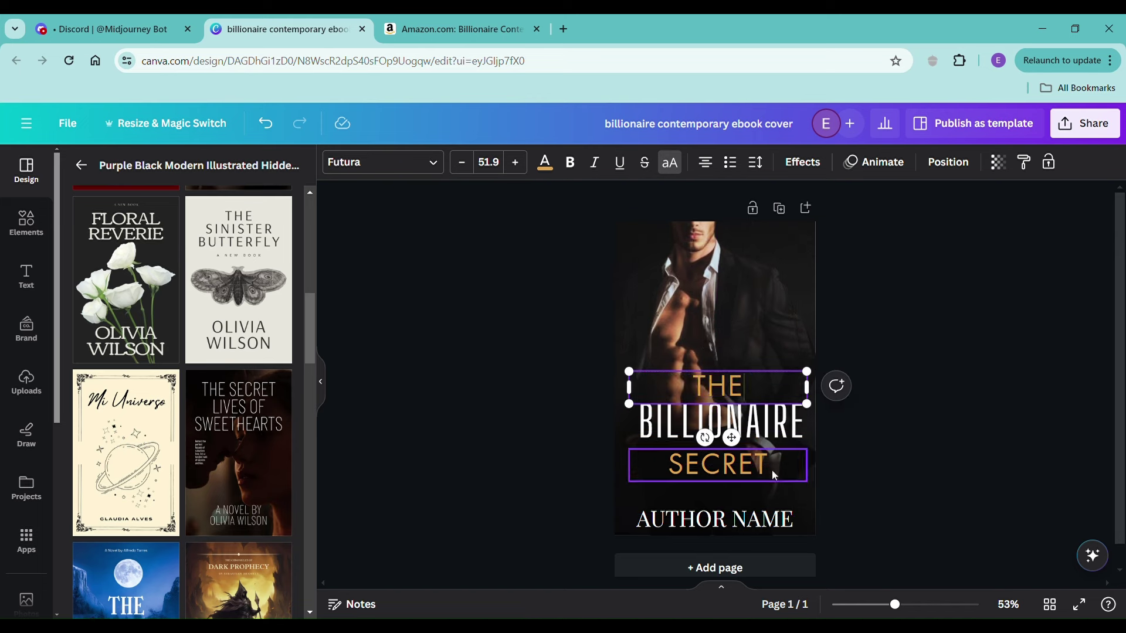
# Change "BILLIONAIRE" to "BILLIONAIRE'S" and reduce its font size to 72.3 to fit on one line
pyautogui.click(786, 422)
pyautogui.doubleClick(801, 430)
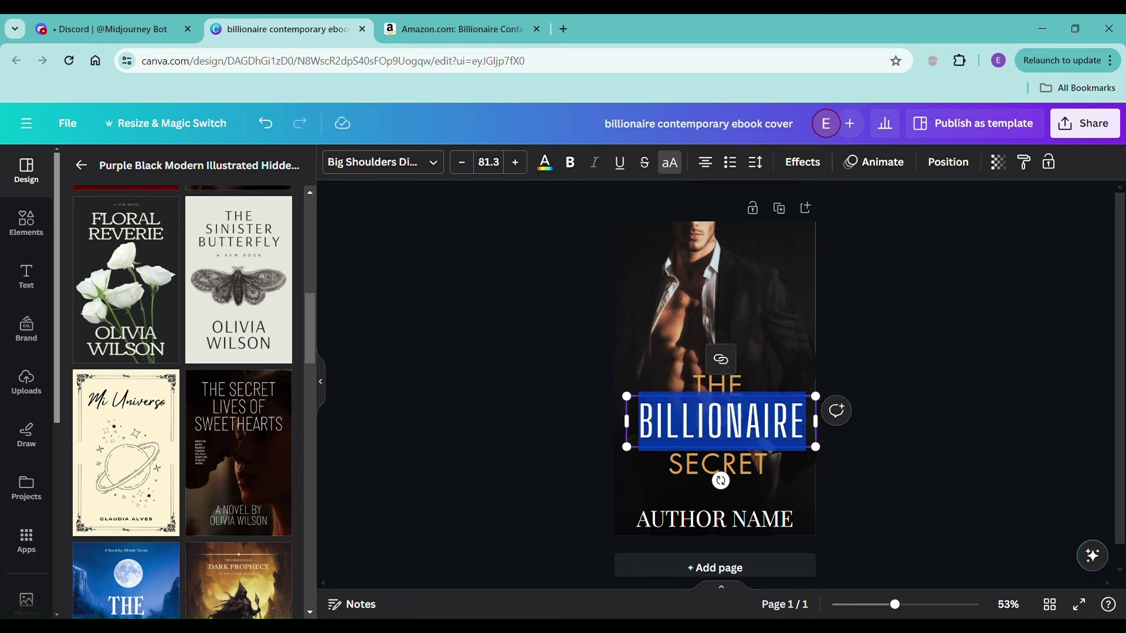
pyautogui.click(805, 430)
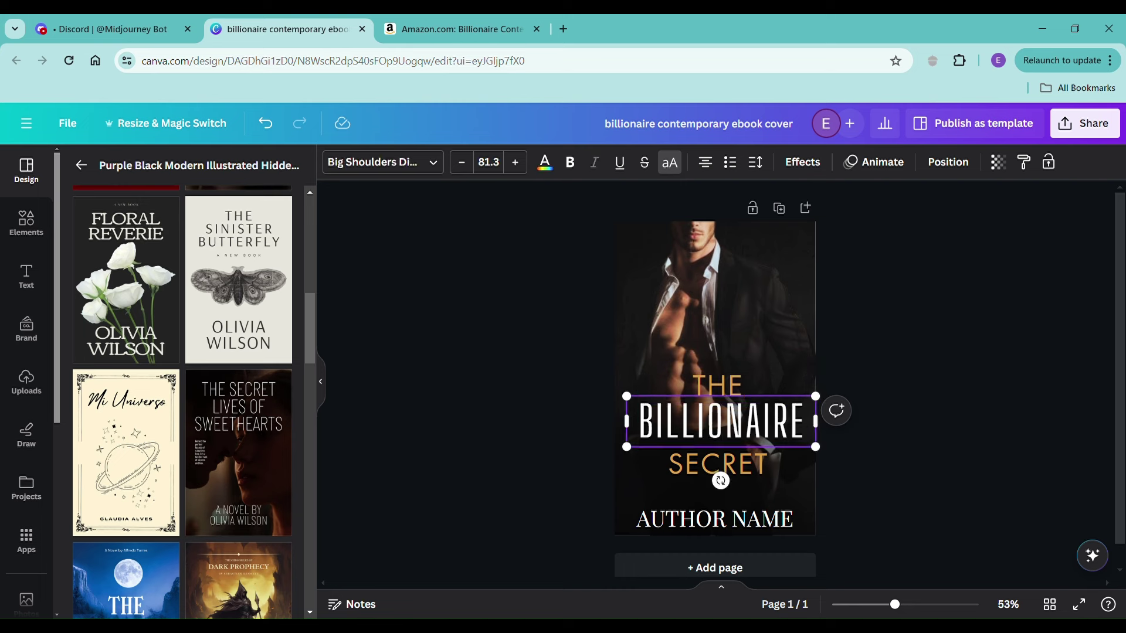
pyautogui.write("'s")
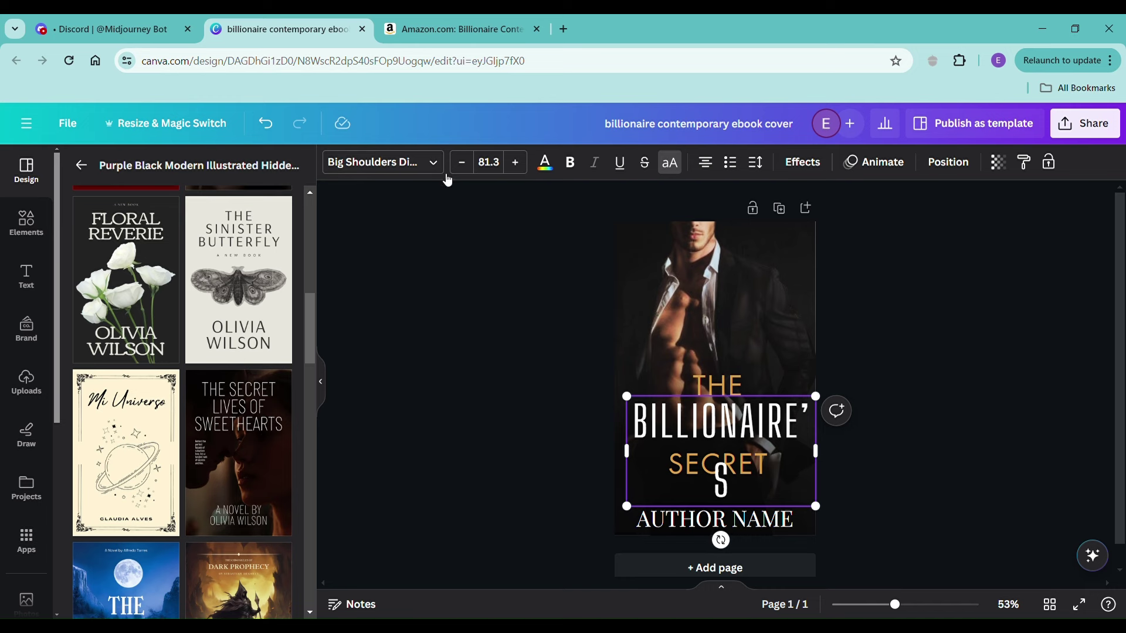
pyautogui.click(463, 164)
pyautogui.click(464, 164)
pyautogui.click(464, 165)
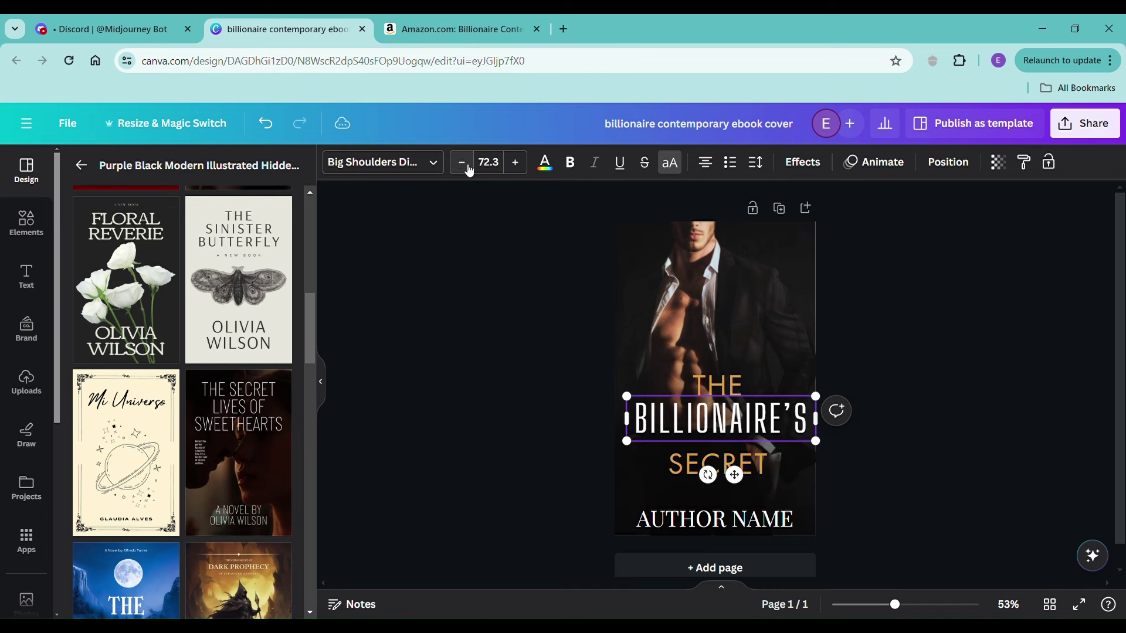
pyautogui.click(858, 402)
# Extend "SECRET" to "SECRET BABY" and reduce its font size to 46.9 to fit on one line
pyautogui.click(761, 473)
pyautogui.click(786, 465)
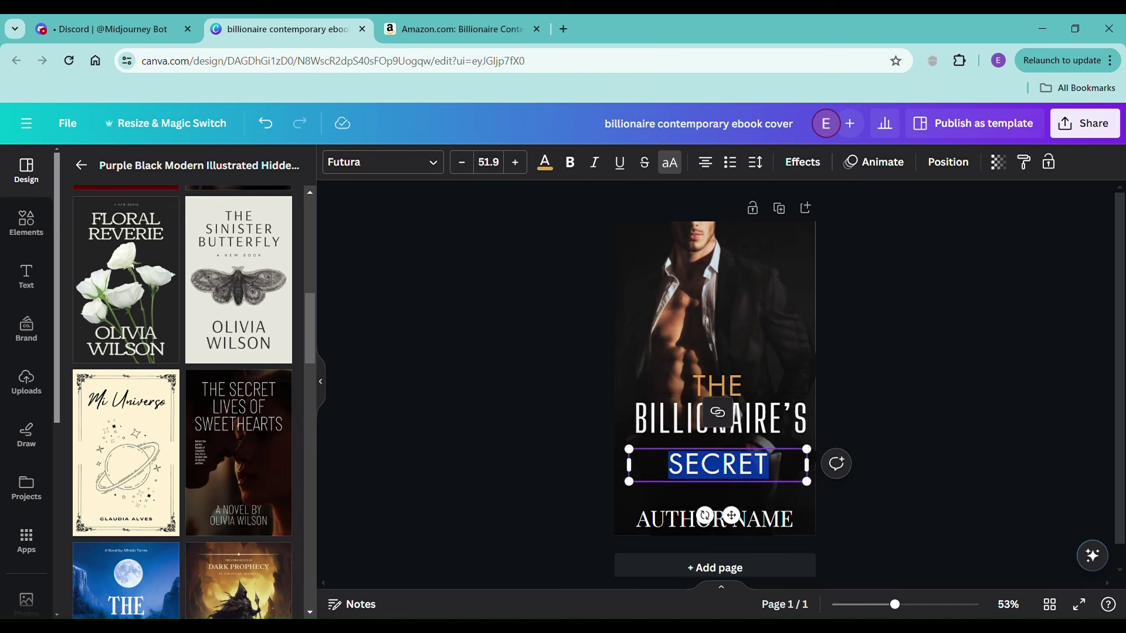
pyautogui.click(790, 469)
pyautogui.write('B')
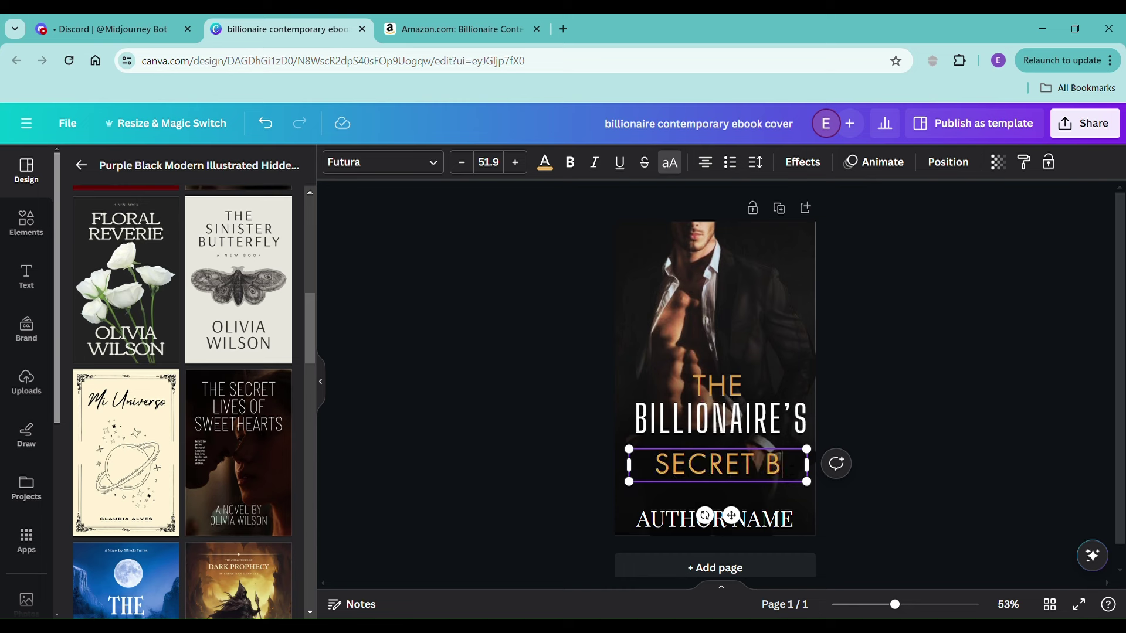
pyautogui.write('ABY')
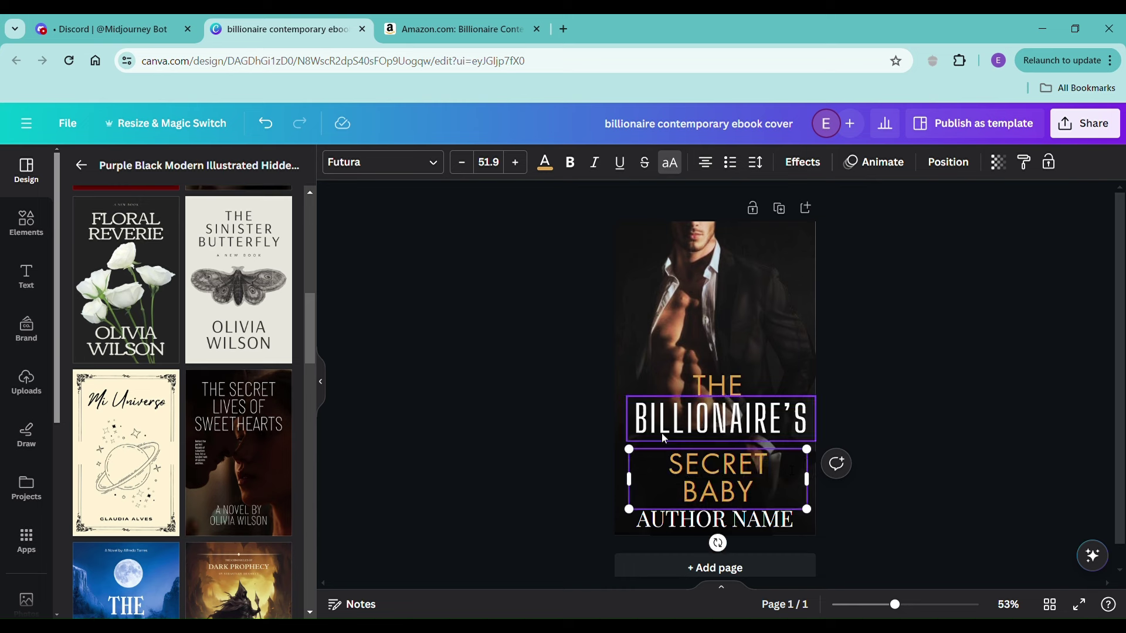
pyautogui.click(462, 163)
pyautogui.click(462, 163)
pyautogui.click(462, 162)
pyautogui.click(462, 162)
pyautogui.click(468, 165)
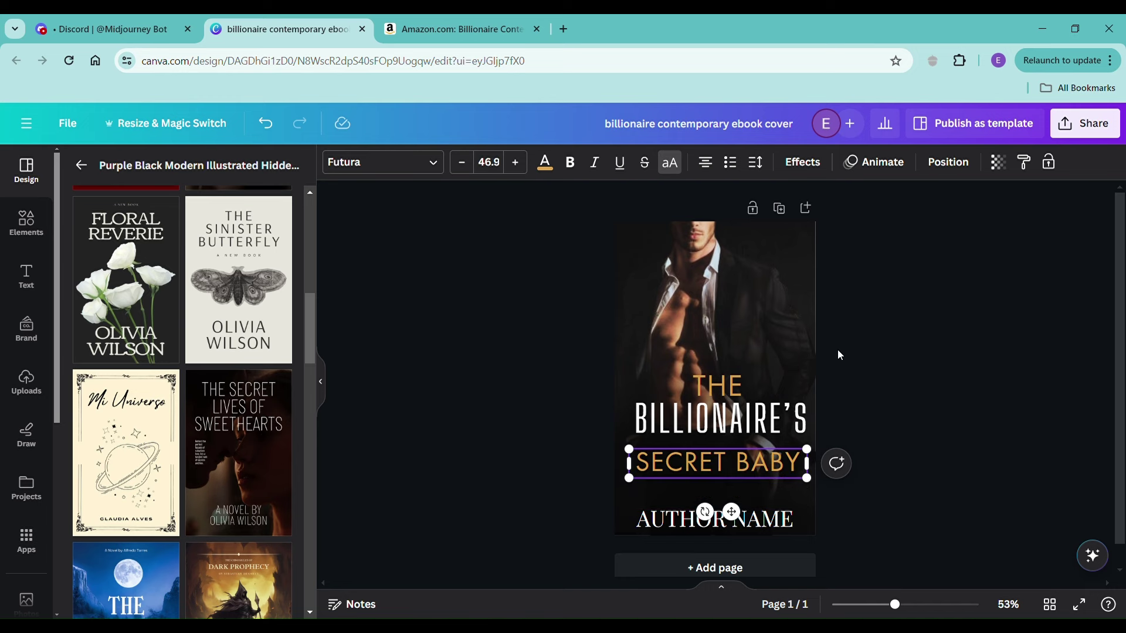
pyautogui.click(883, 386)
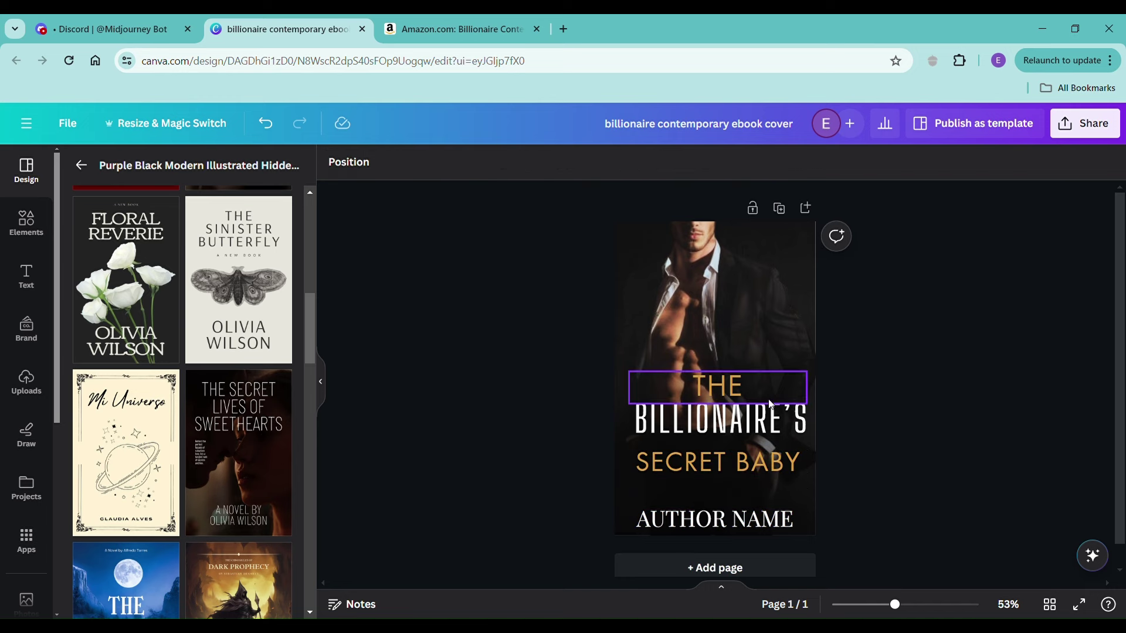
# Tighten the text spacing by moving "BILLIONAIRE'S" and "THE" slightly down and the author line slightly up
pyautogui.click(719, 433)
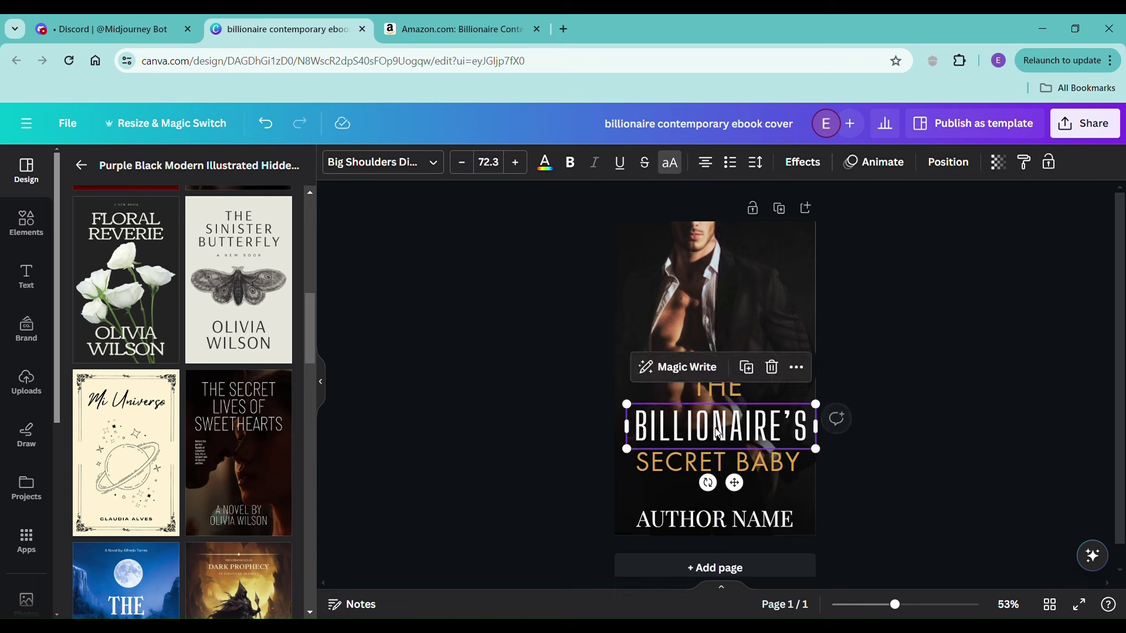
pyautogui.moveTo(745, 516); pyautogui.dragTo(754, 504)
pyautogui.click(905, 492)
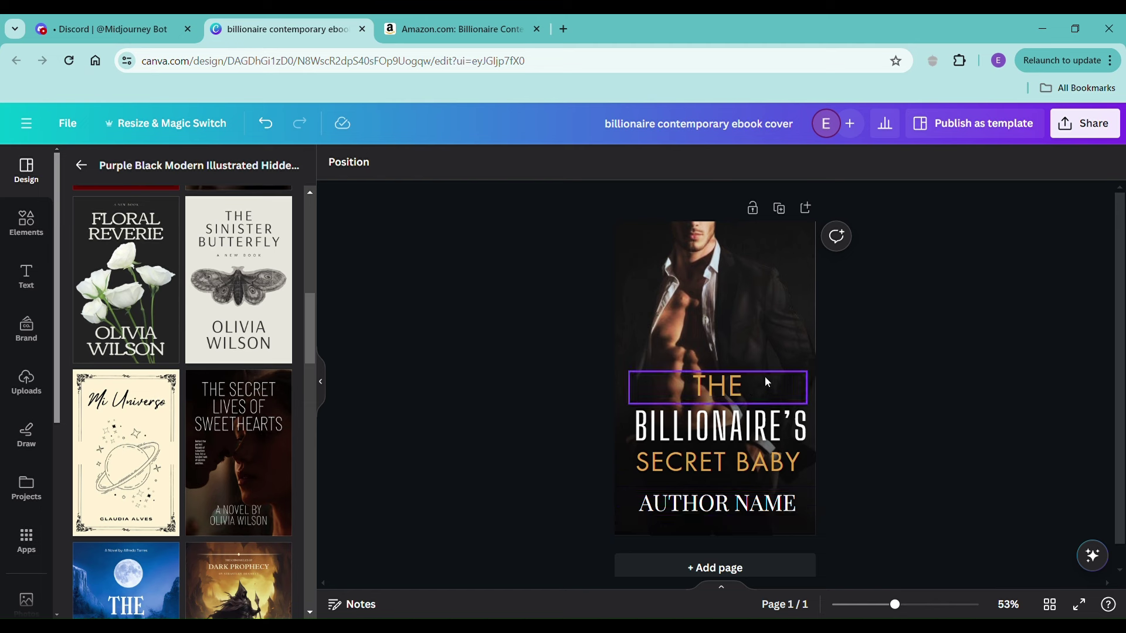
pyautogui.click(744, 389)
pyautogui.moveTo(745, 388); pyautogui.dragTo(745, 395)
pyautogui.click(931, 459)
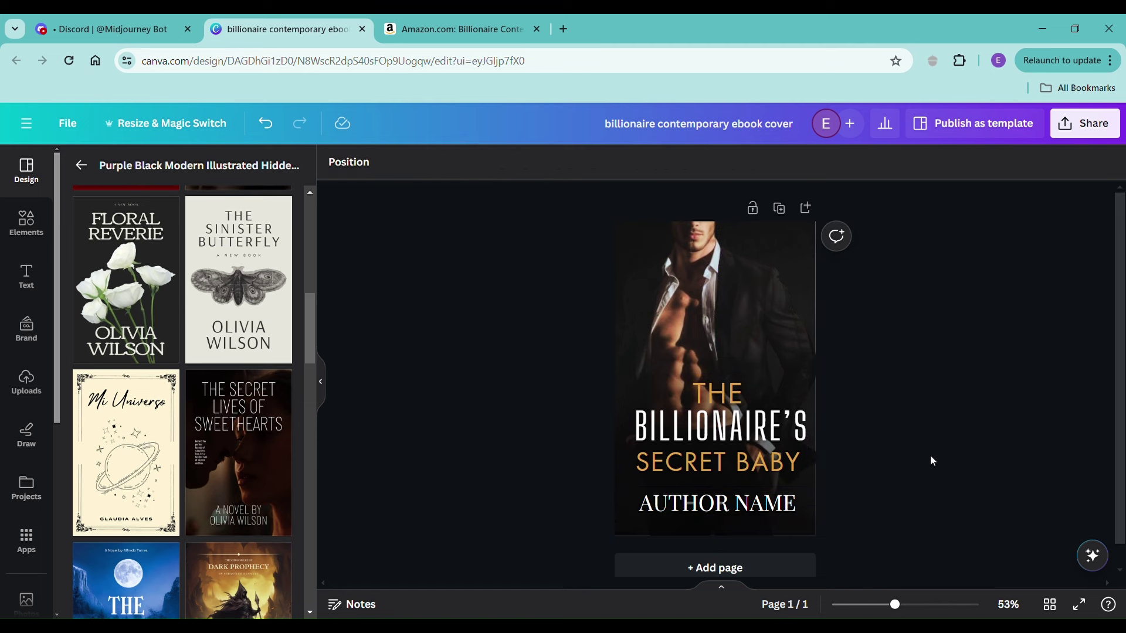
# Replace the "SECRET BABY" wording with "NANNY"
pyautogui.click(768, 474)
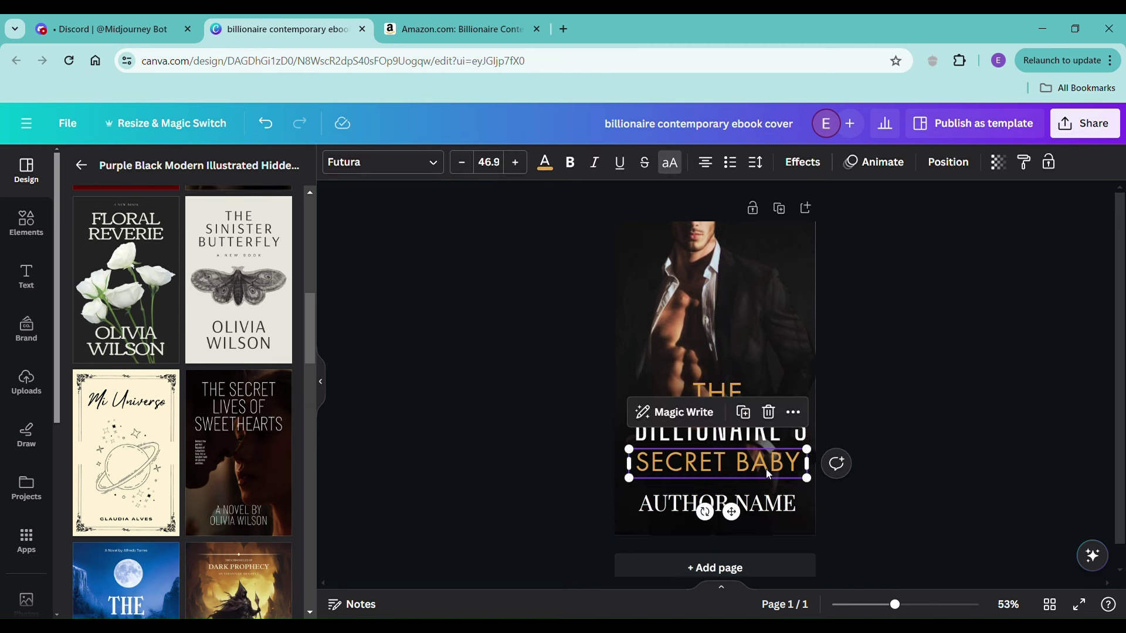
pyautogui.tripleClick(769, 473)
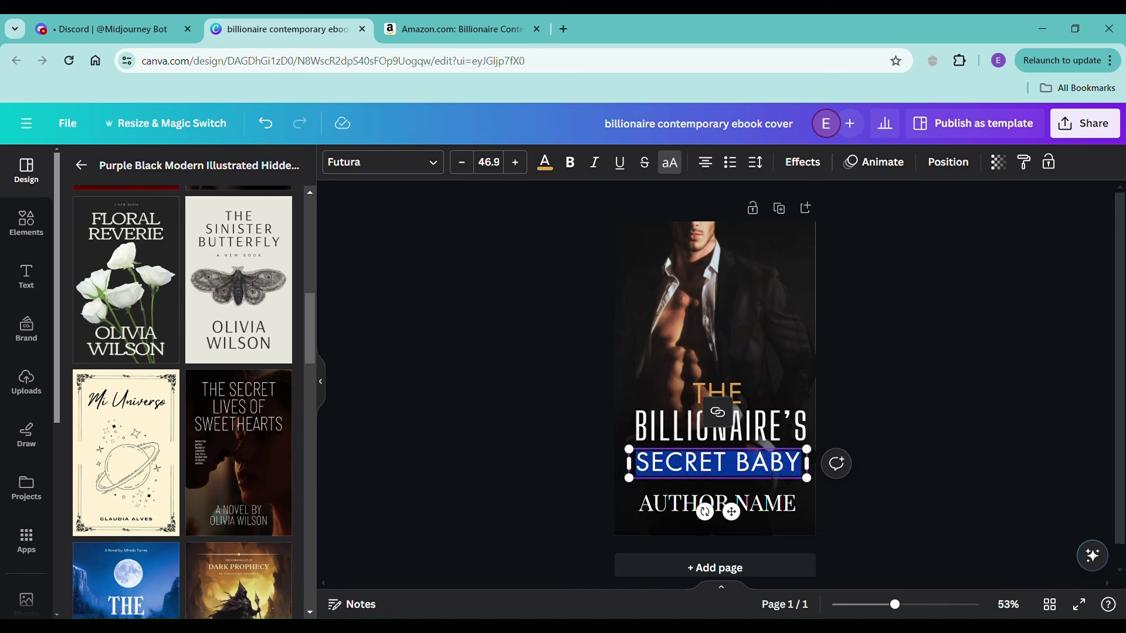
pyautogui.write('NANNY')
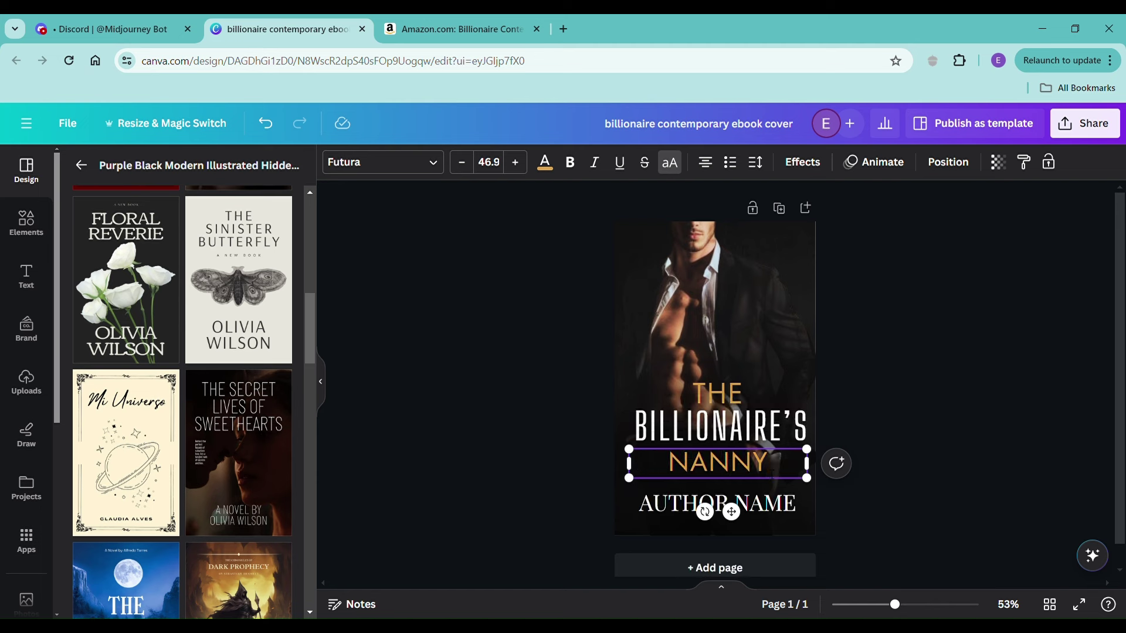
pyautogui.click(912, 447)
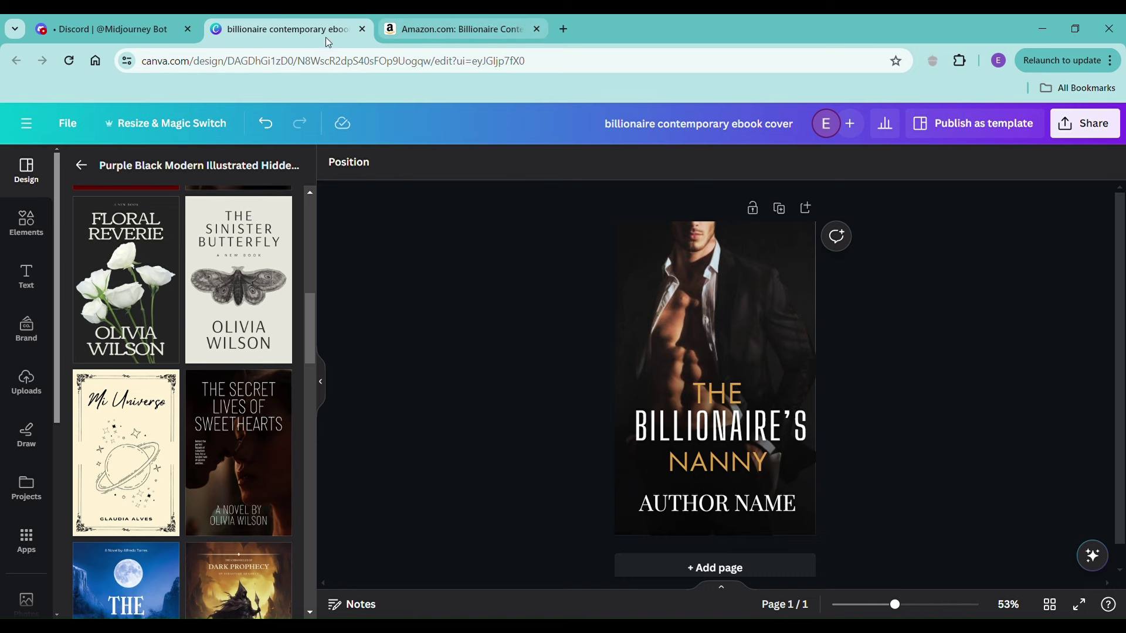
pyautogui.click(727, 467)
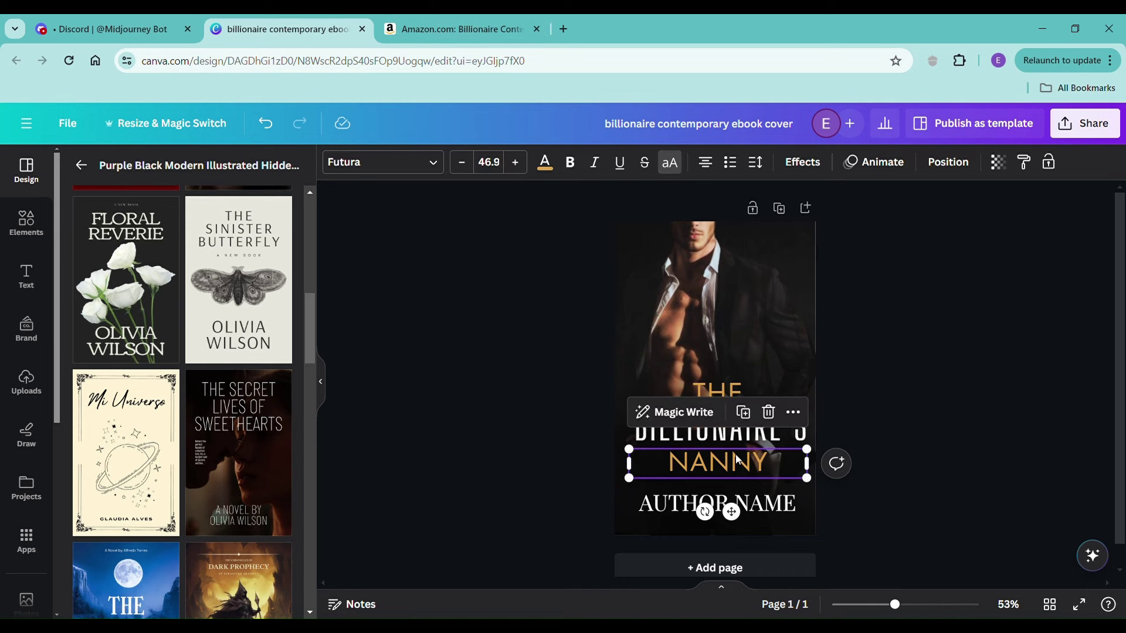
# Try the Aline Baker and Ambrossius Script fonts on the "NANNY" text
pyautogui.click(431, 164)
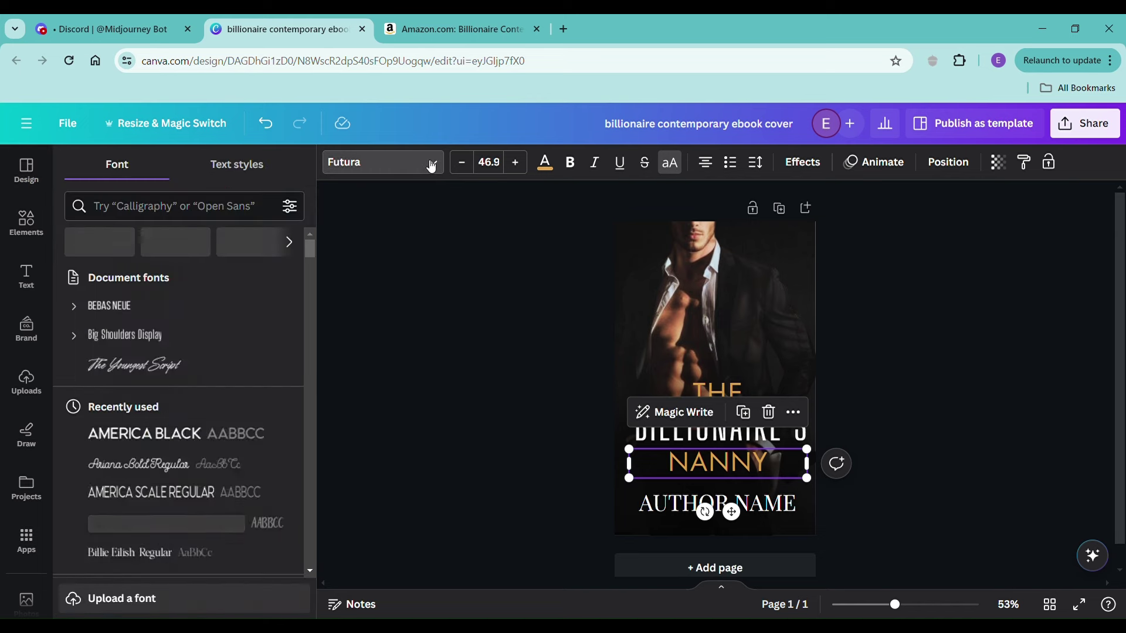
pyautogui.scroll(-4, 146, 478)
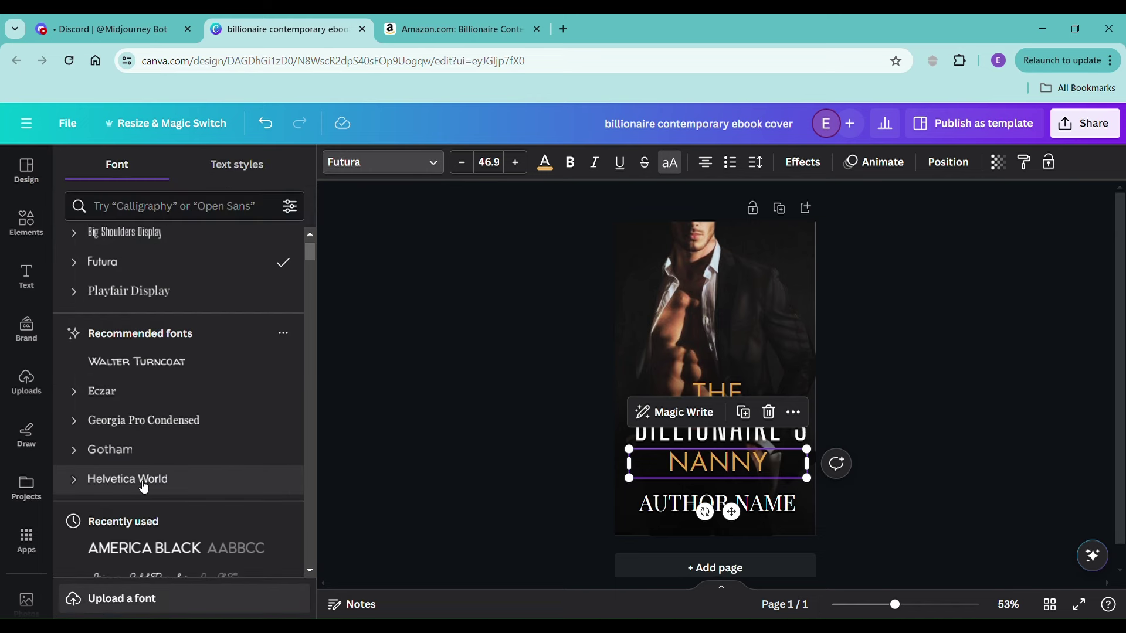
pyautogui.scroll(-5, 154, 452)
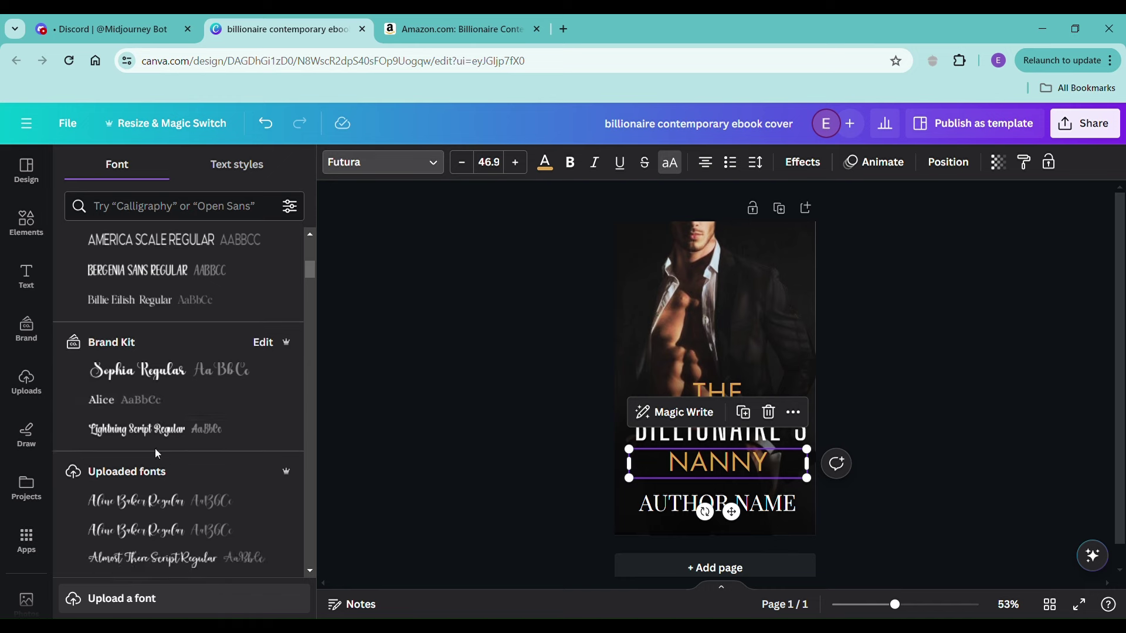
pyautogui.scroll(-1, 173, 426)
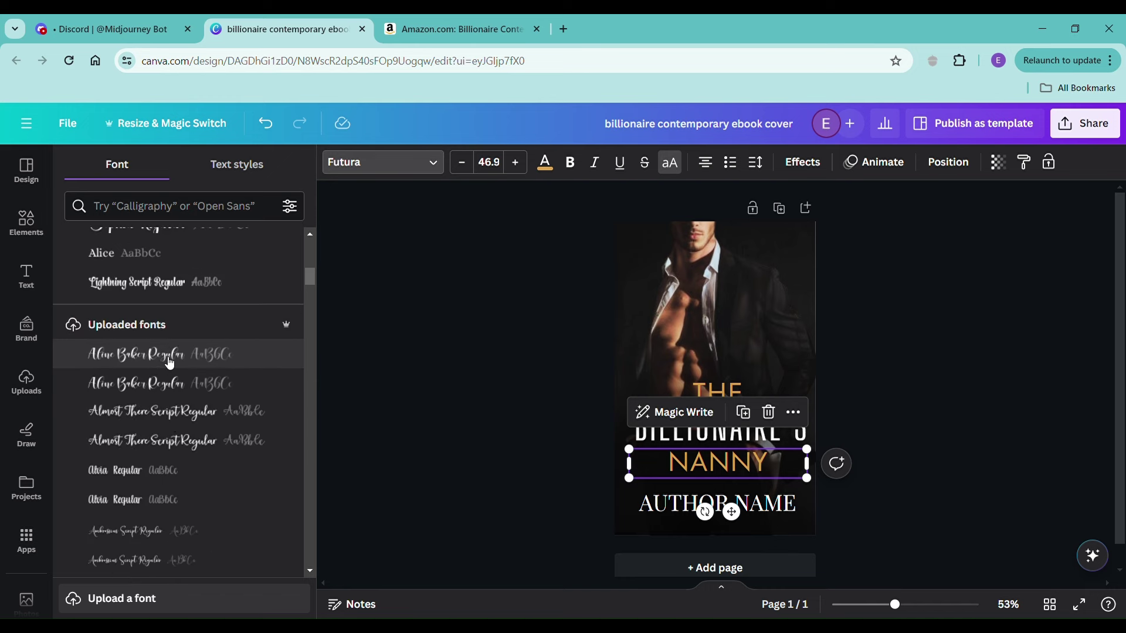
pyautogui.click(170, 363)
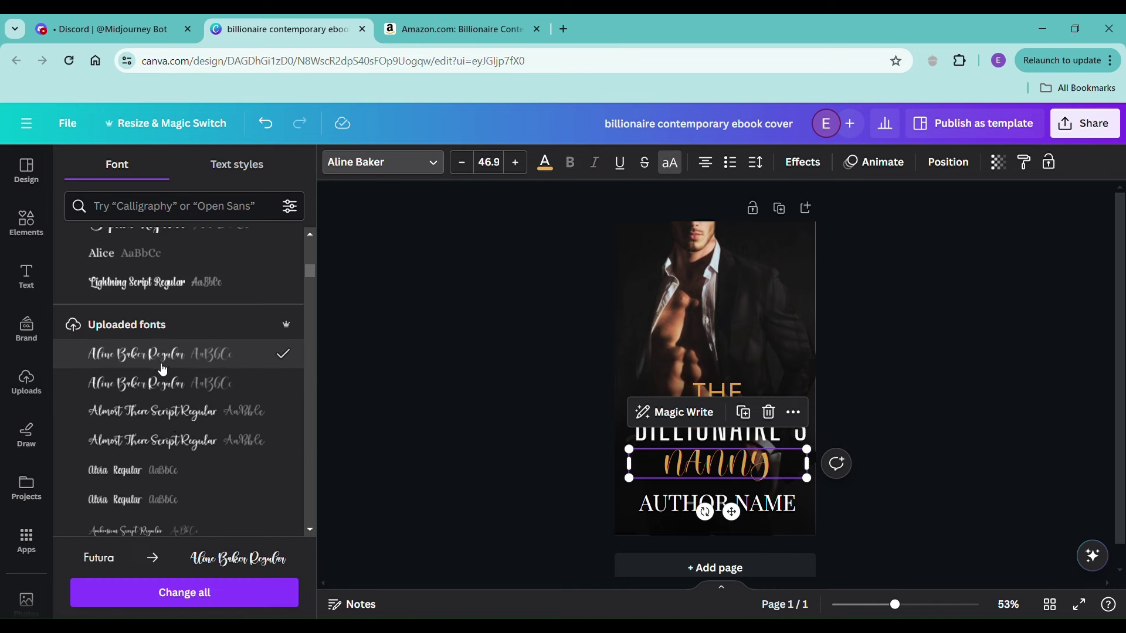
pyautogui.scroll(-5, 161, 376)
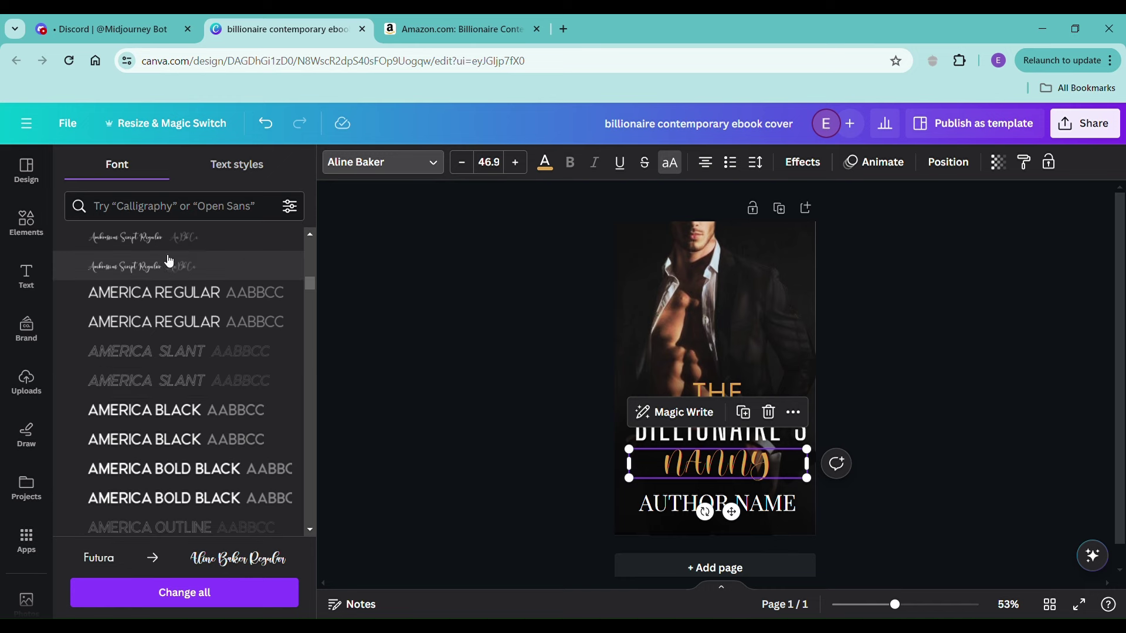
pyautogui.click(169, 264)
pyautogui.scroll(-1, 174, 255)
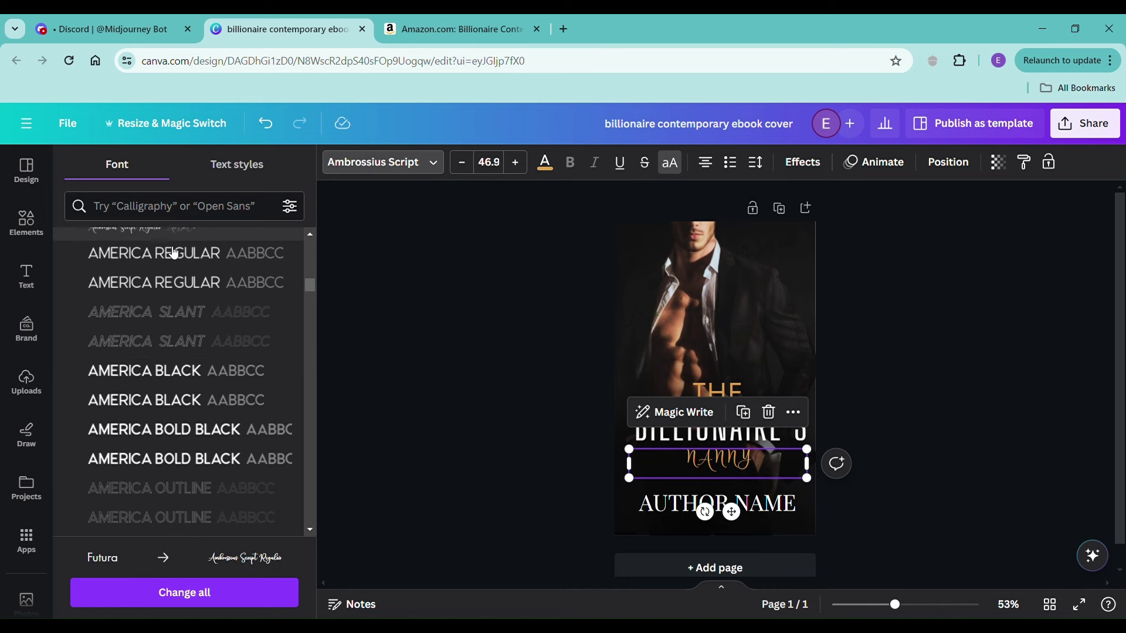
pyautogui.scroll(-4, 174, 253)
# Turn off all-caps on the "Nanny" text and set its font to the Beauty Moon script
pyautogui.click(680, 169)
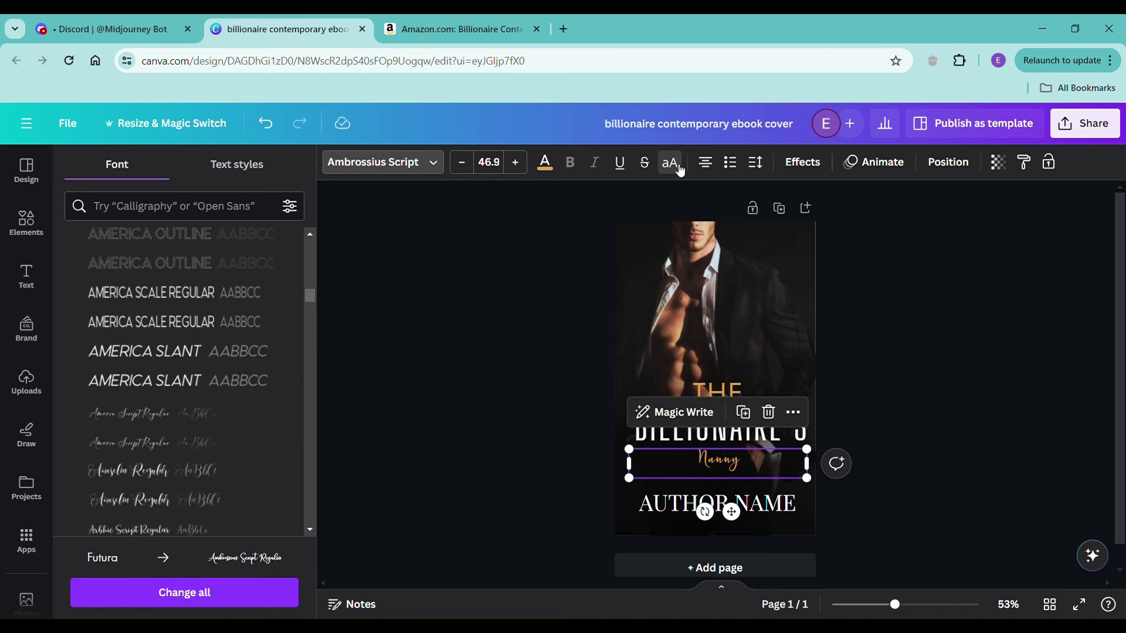
pyautogui.click(174, 467)
pyautogui.scroll(-3, 174, 467)
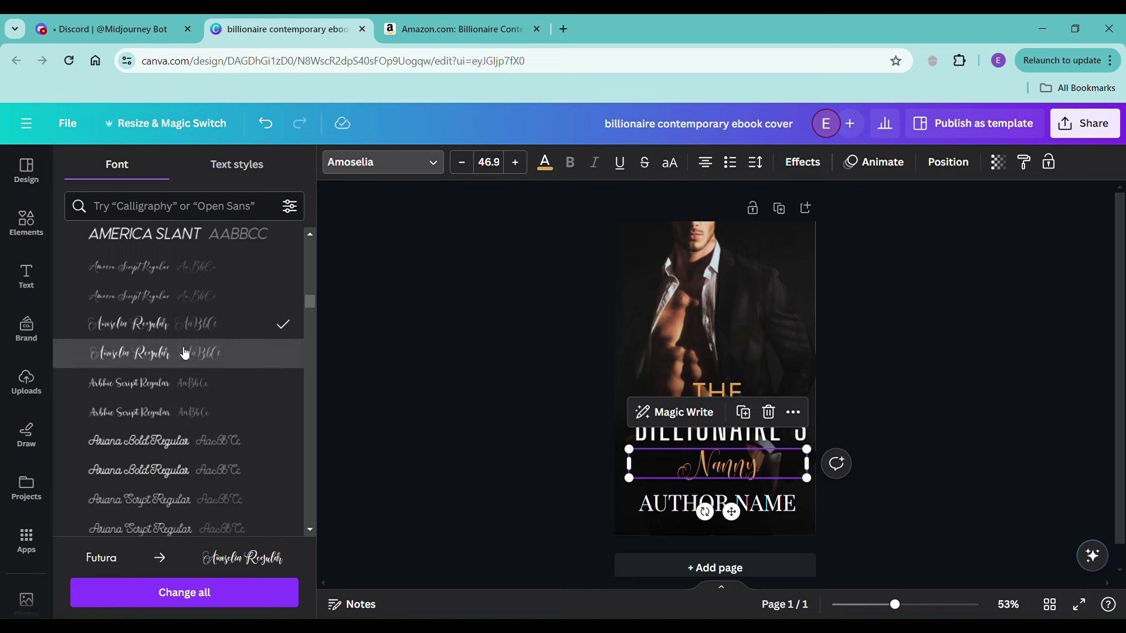
pyautogui.scroll(-6, 181, 355)
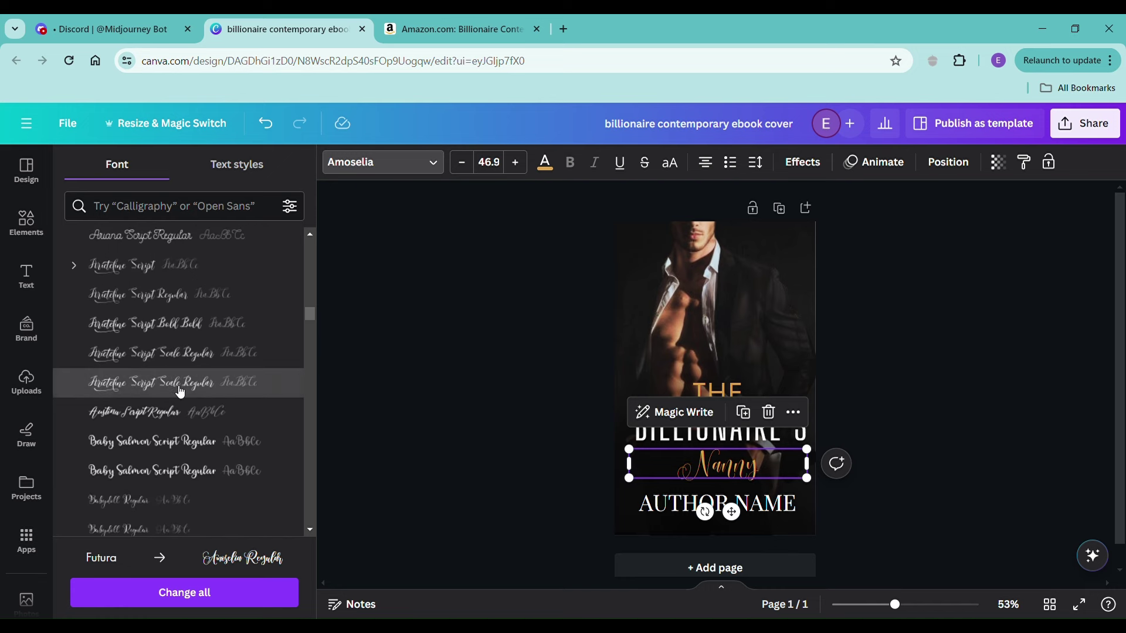
pyautogui.click(184, 382)
pyautogui.scroll(-2, 180, 392)
pyautogui.scroll(-1, 180, 392)
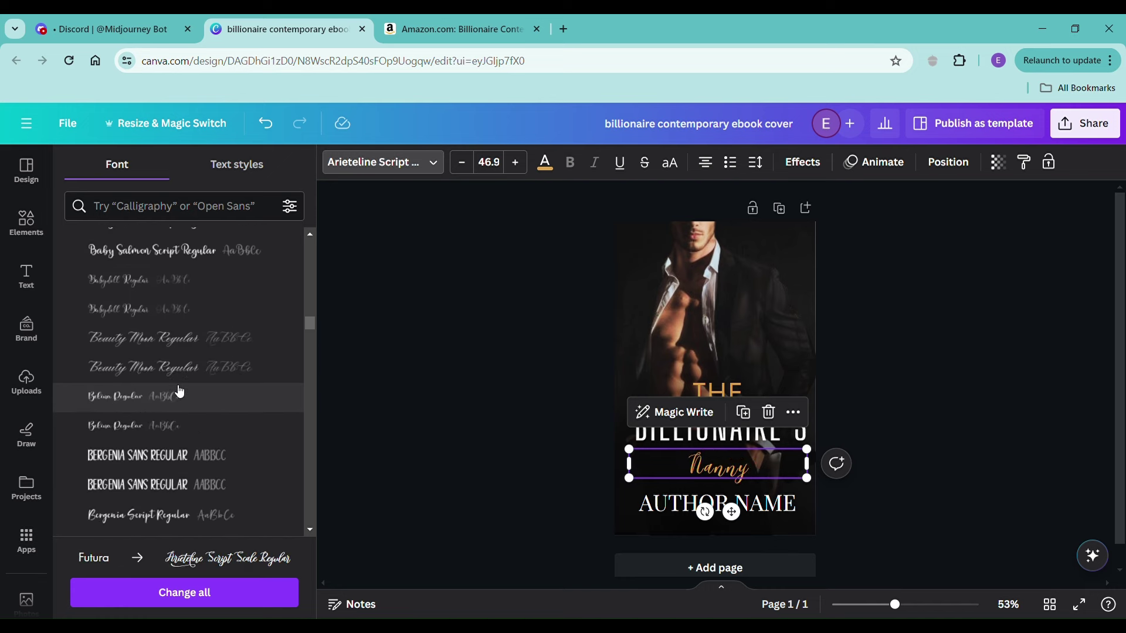
pyautogui.click(179, 395)
pyautogui.click(193, 365)
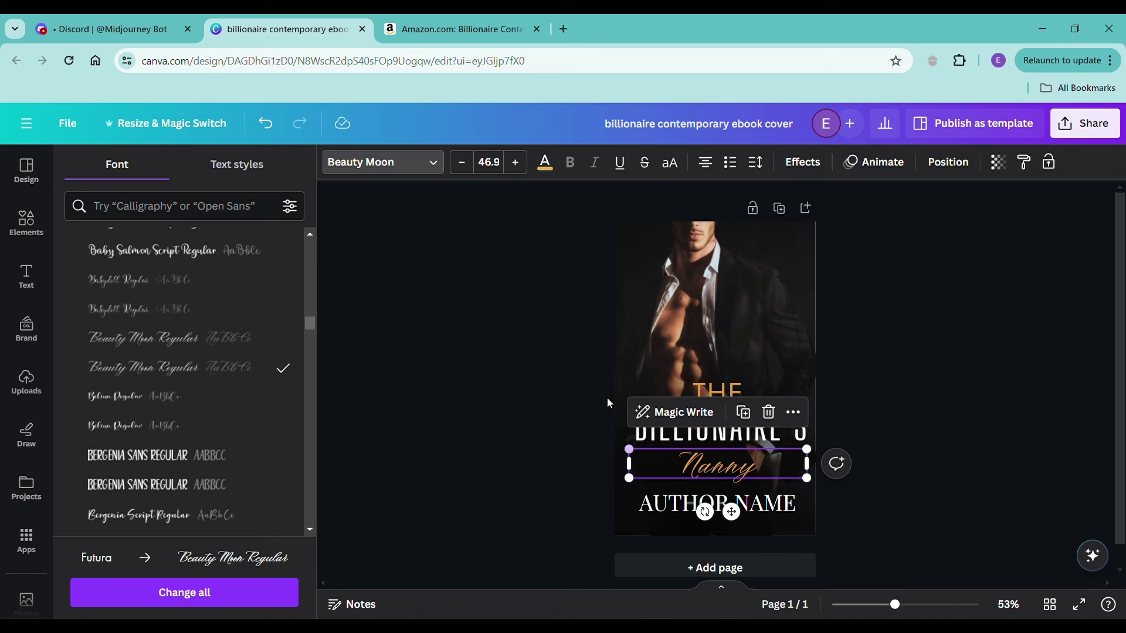
# Increase "Nanny" to font size 80.9 and move it up to overlap the bottom of "BILLIONAIRE'S"
pyautogui.click(516, 163)
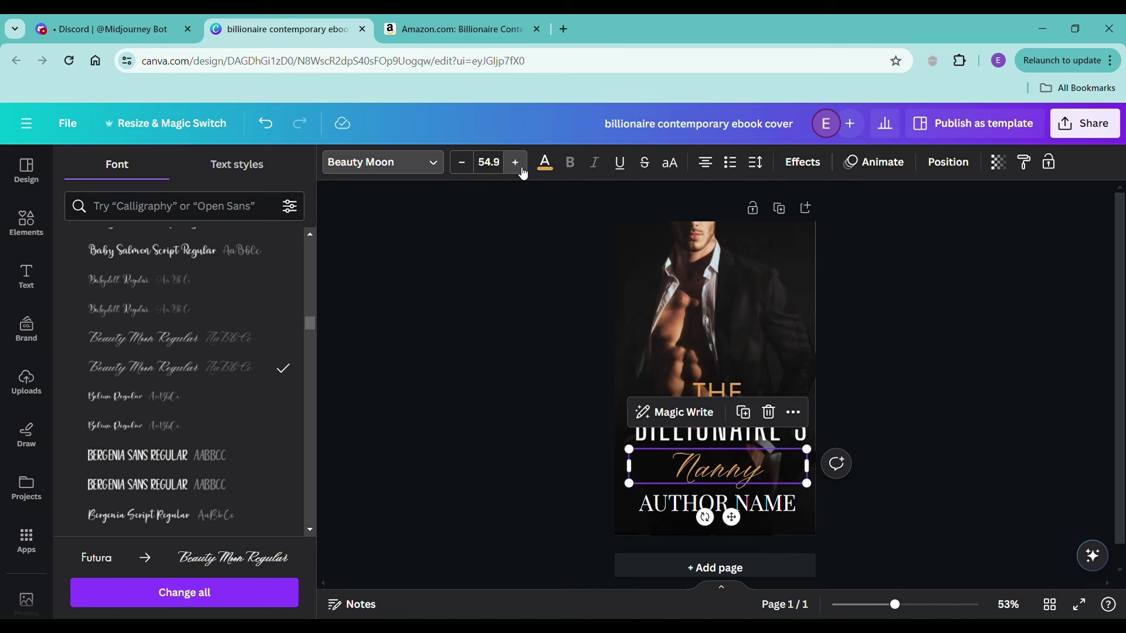
pyautogui.click(516, 163)
pyautogui.click(515, 163)
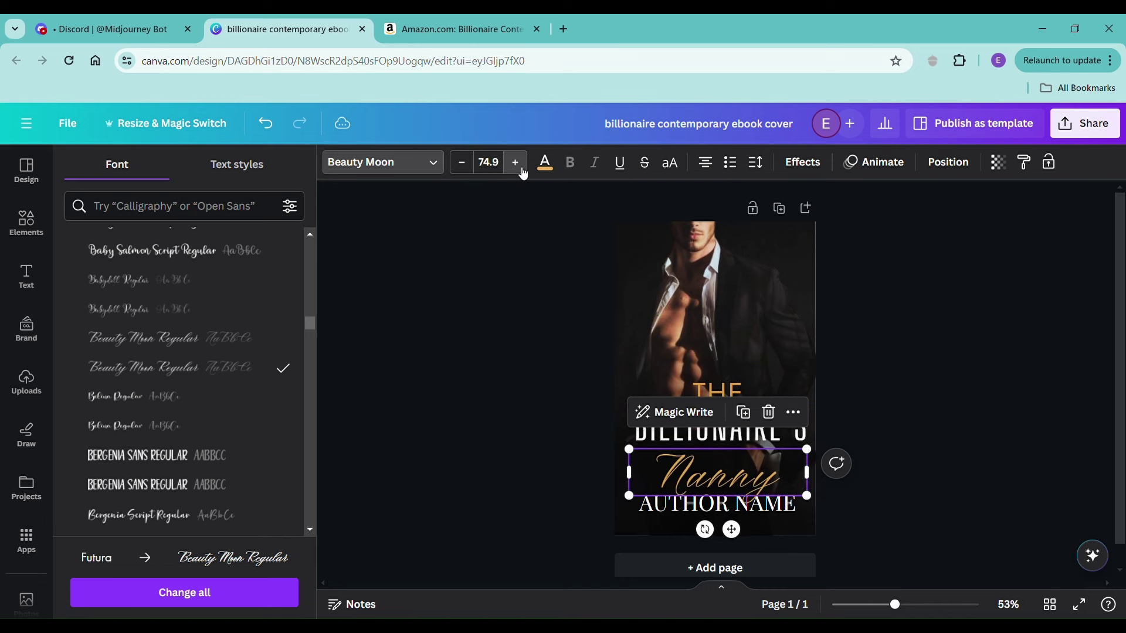
pyautogui.click(516, 163)
pyautogui.click(516, 163)
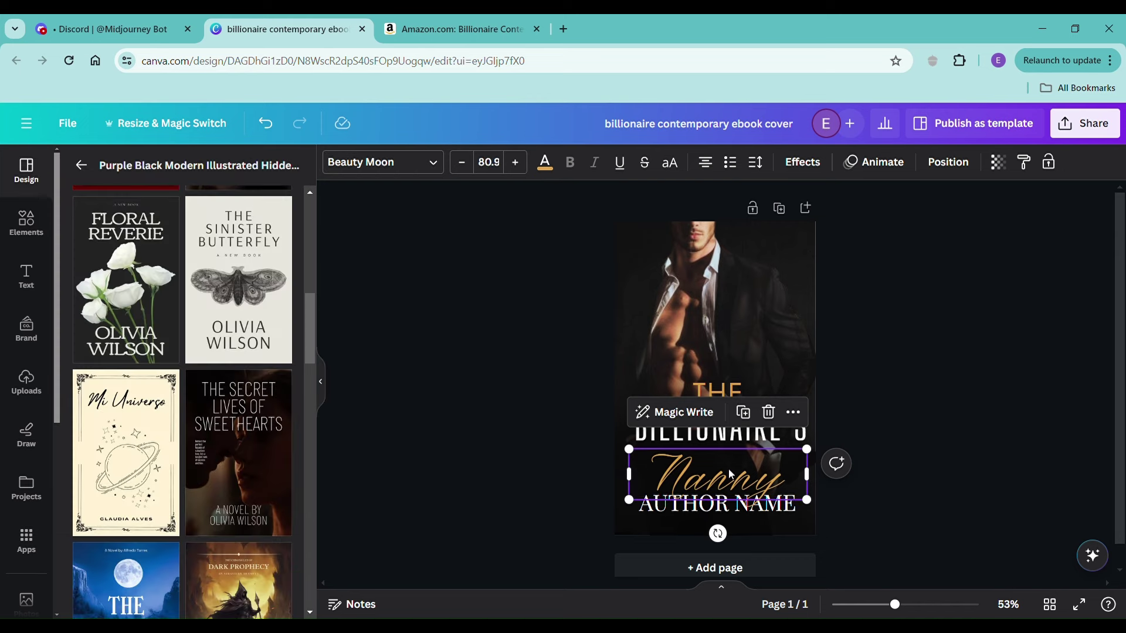
pyautogui.moveTo(733, 475); pyautogui.dragTo(738, 453)
pyautogui.click(983, 463)
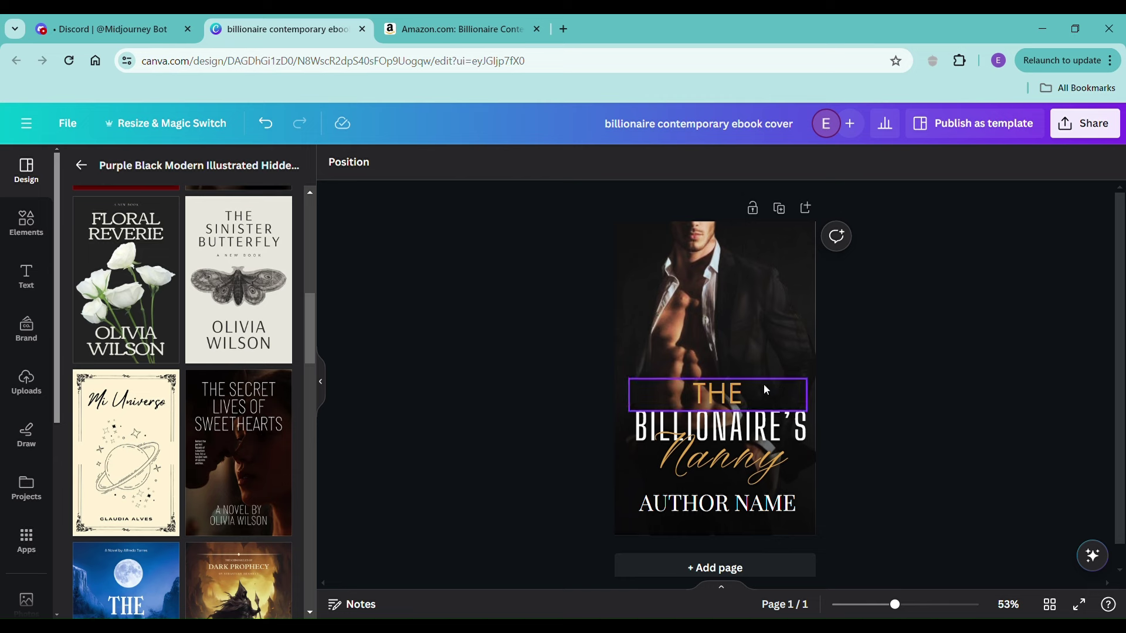
# Stagger the title by aligning "THE" with the left end of "BILLIONAIRE'S" and shifting "Nanny" toward its right end
pyautogui.click(737, 393)
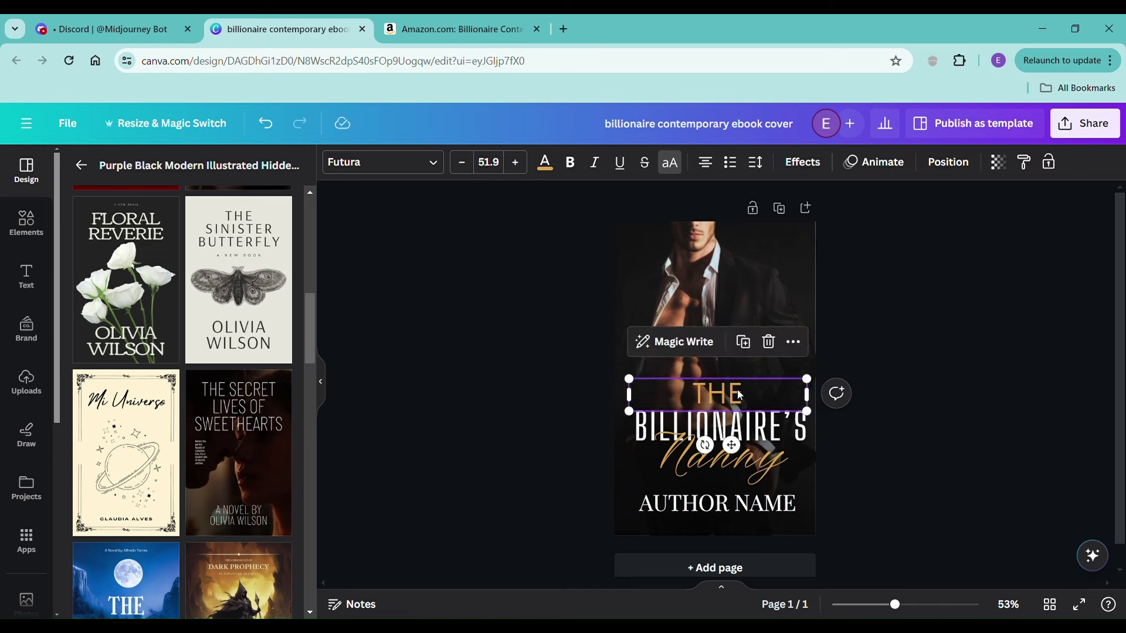
pyautogui.moveTo(737, 394); pyautogui.dragTo(689, 395)
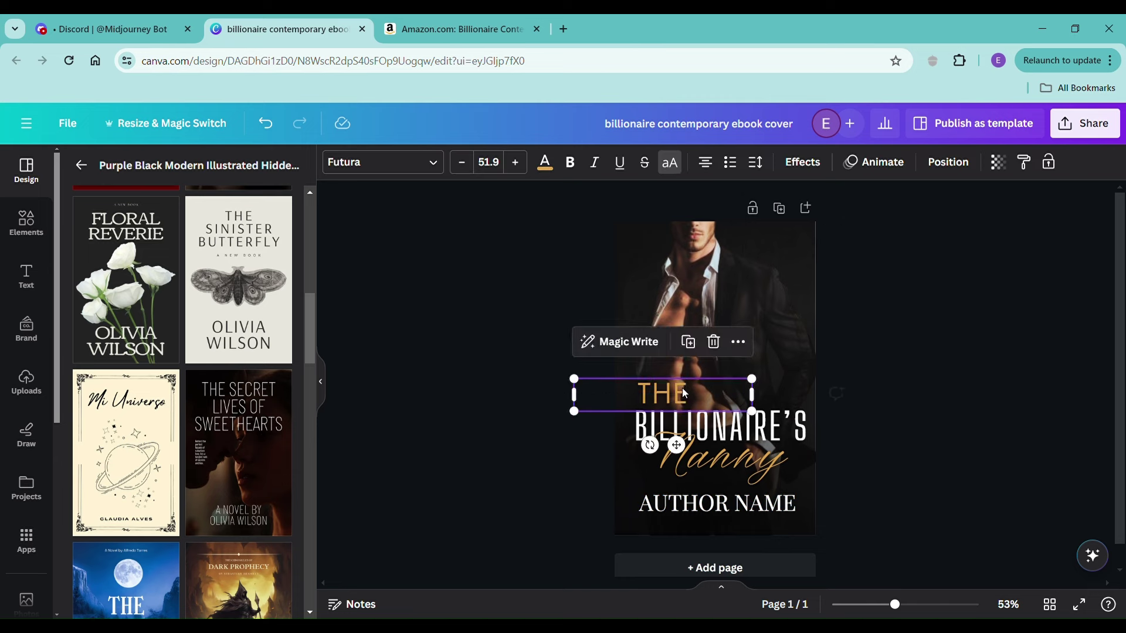
pyautogui.click(757, 460)
pyautogui.moveTo(758, 460); pyautogui.dragTo(765, 461)
pyautogui.click(603, 497)
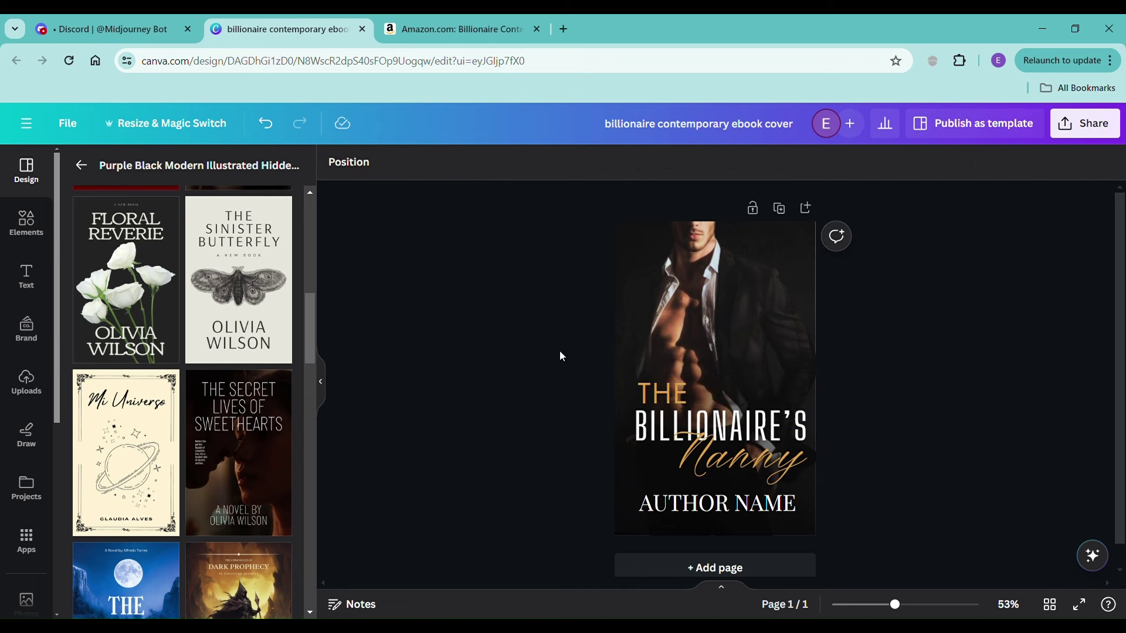
# Apply the Lift effect at intensity 100 to all title lines and the author line together
pyautogui.moveTo(560, 351); pyautogui.dragTo(828, 517)
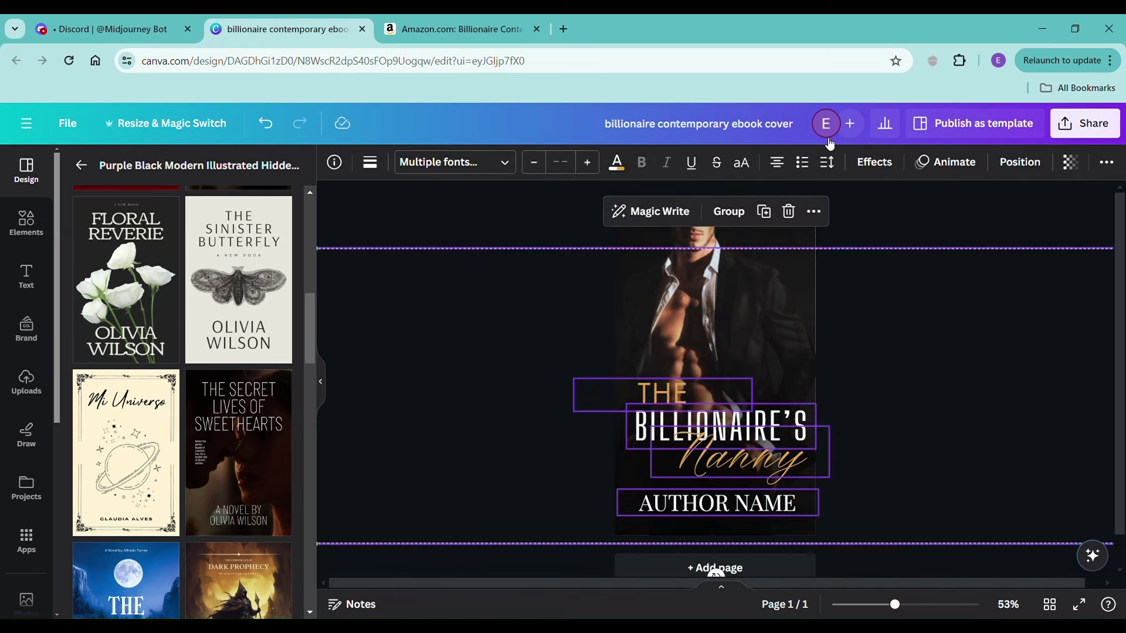
pyautogui.click(874, 163)
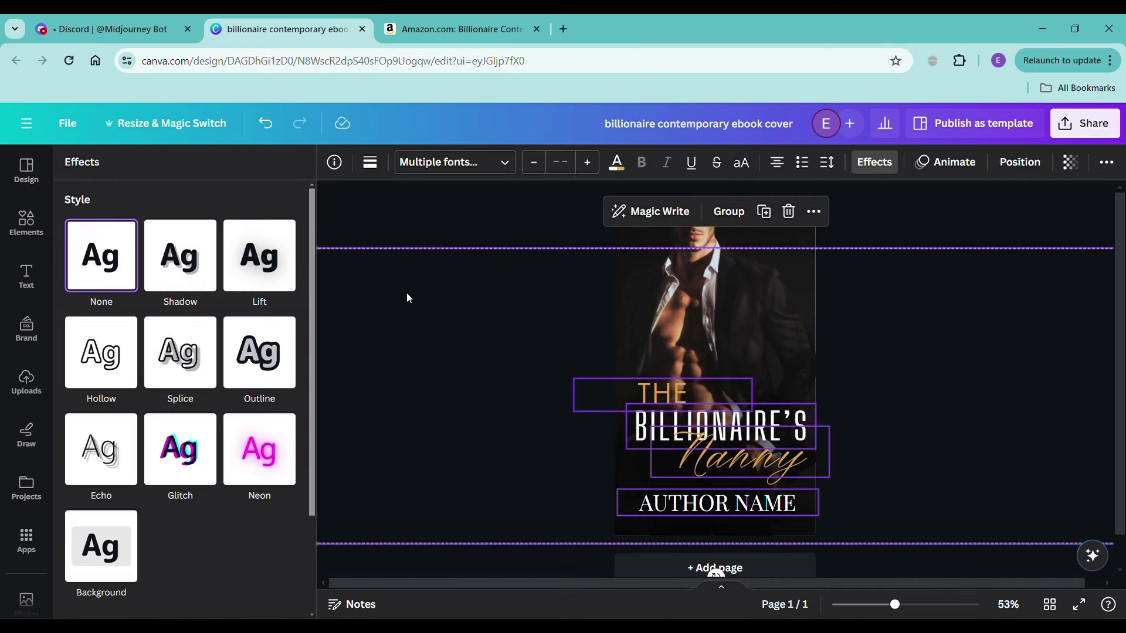
pyautogui.click(293, 271)
pyautogui.moveTo(181, 351); pyautogui.dragTo(322, 354)
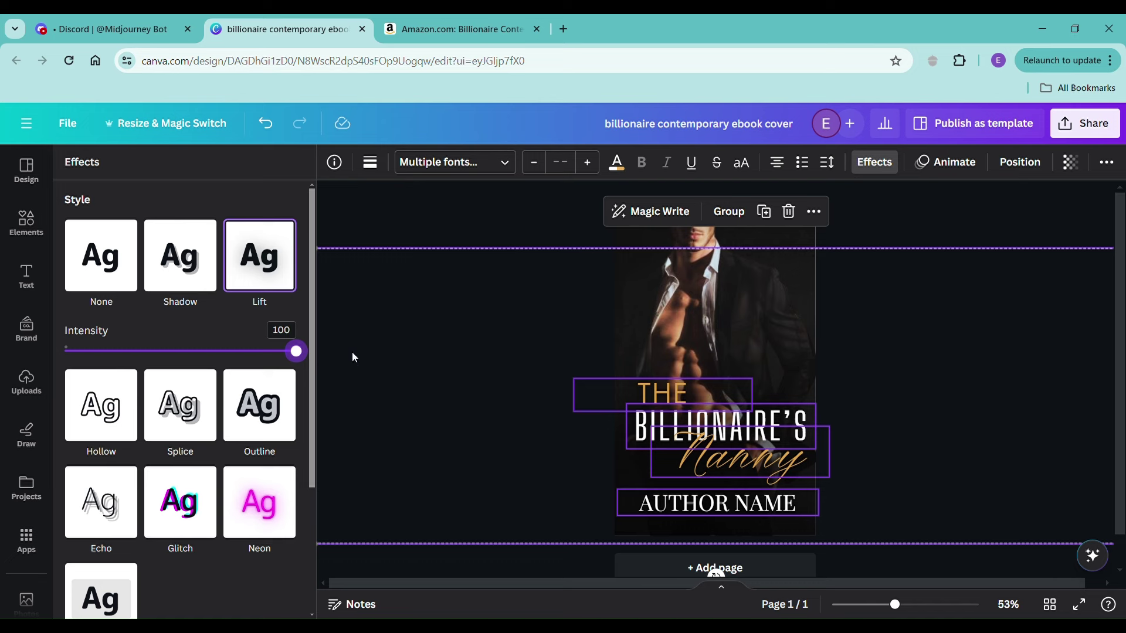
pyautogui.click(977, 386)
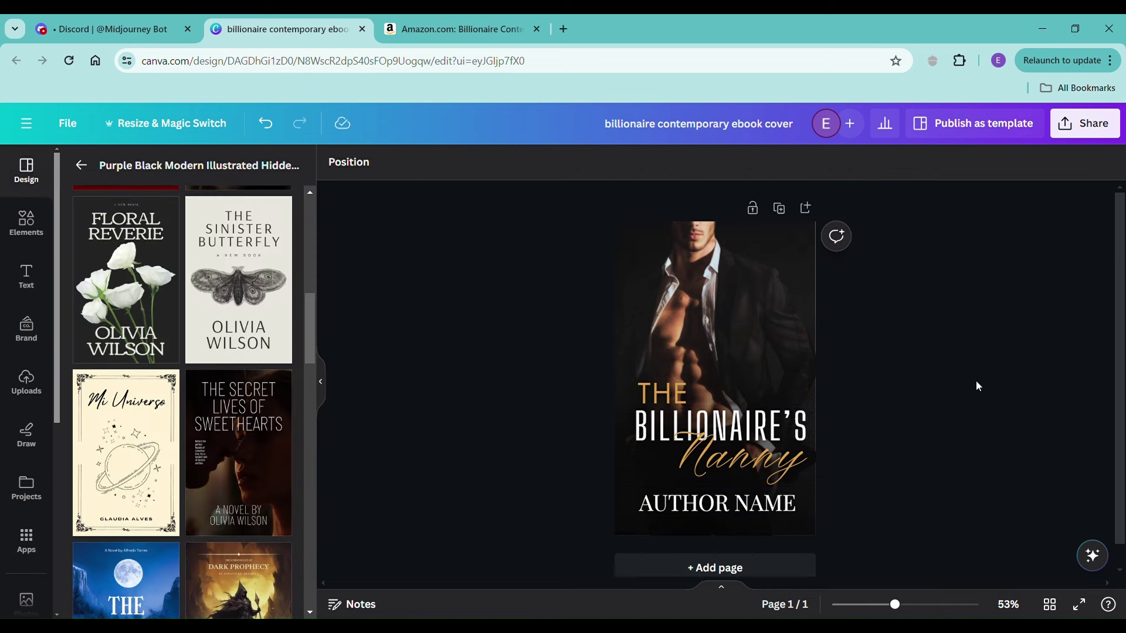
# Increase "Nanny" to font size 88.9 and nudge it slightly up and left over "BILLIONAIRE'S"
pyautogui.click(780, 461)
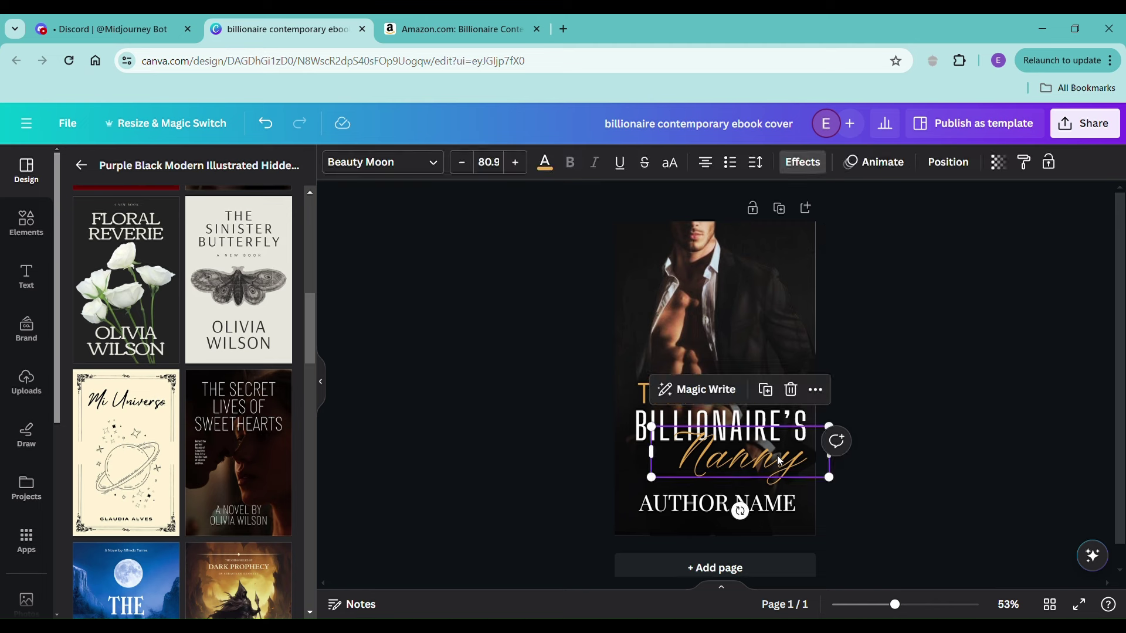
pyautogui.click(515, 163)
pyautogui.click(515, 163)
pyautogui.click(515, 163)
pyautogui.click(515, 163)
pyautogui.click(516, 163)
pyautogui.click(516, 163)
pyautogui.click(965, 406)
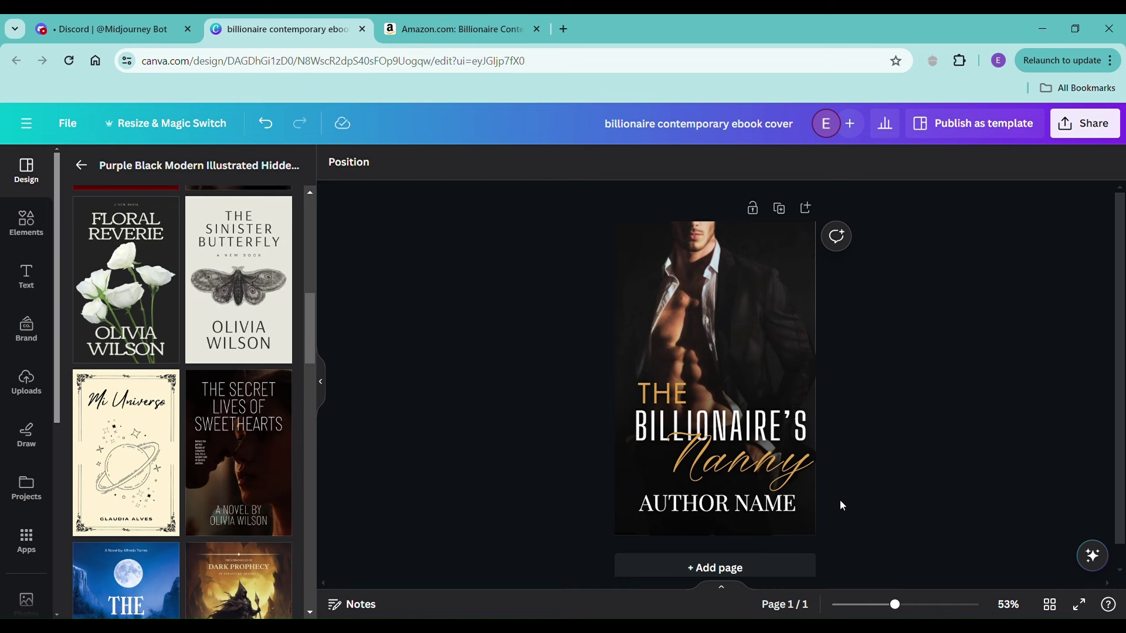
pyautogui.click(783, 476)
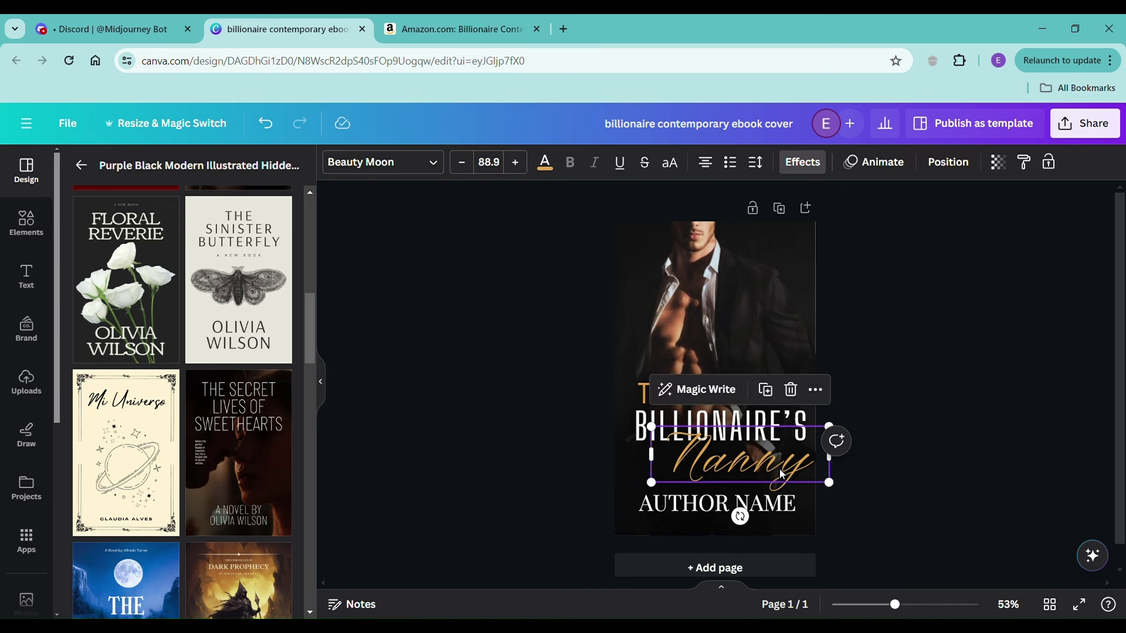
pyautogui.moveTo(784, 476); pyautogui.dragTo(785, 475)
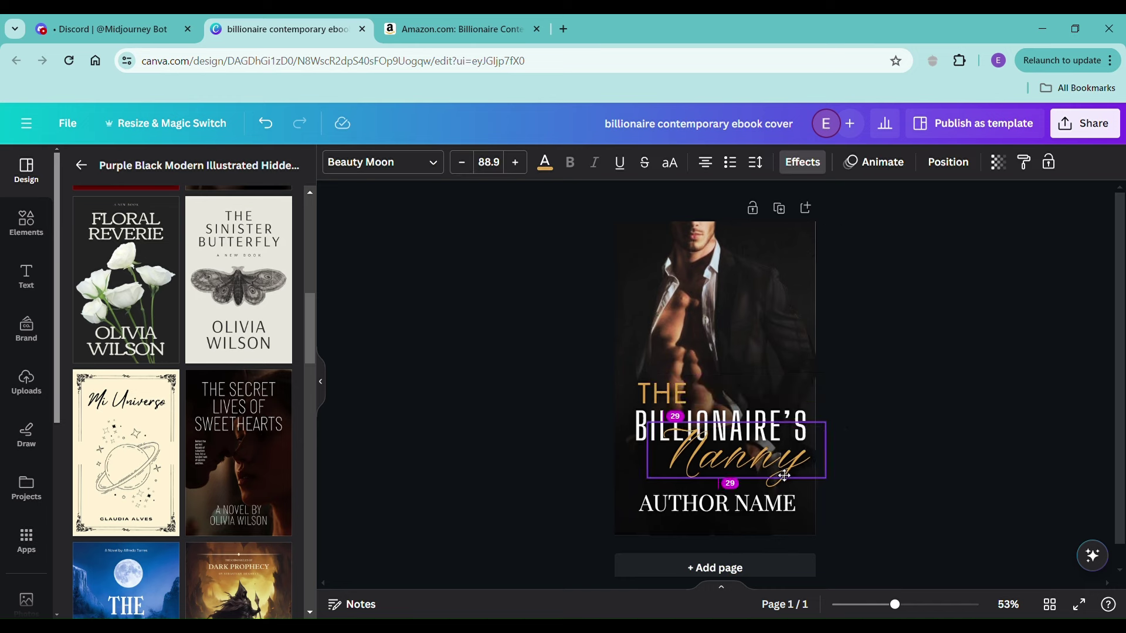
pyautogui.moveTo(785, 475); pyautogui.dragTo(784, 476)
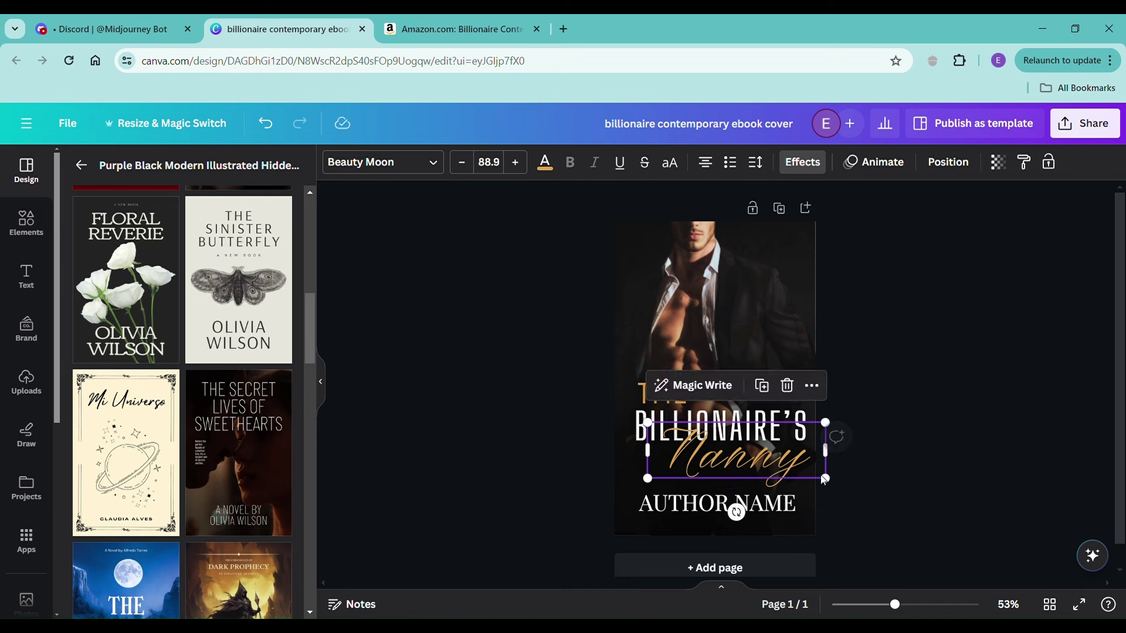
pyautogui.click(938, 485)
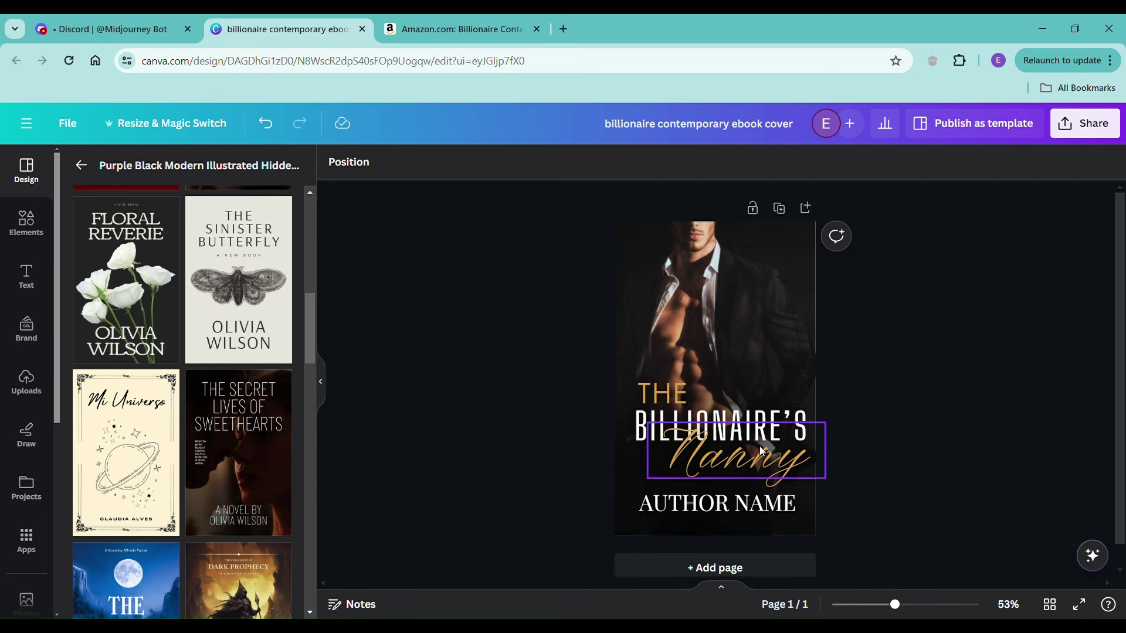
# Reduce "THE" to font size 41.9 and realign it with the left edge of "BILLIONAIRE'S"
pyautogui.click(655, 391)
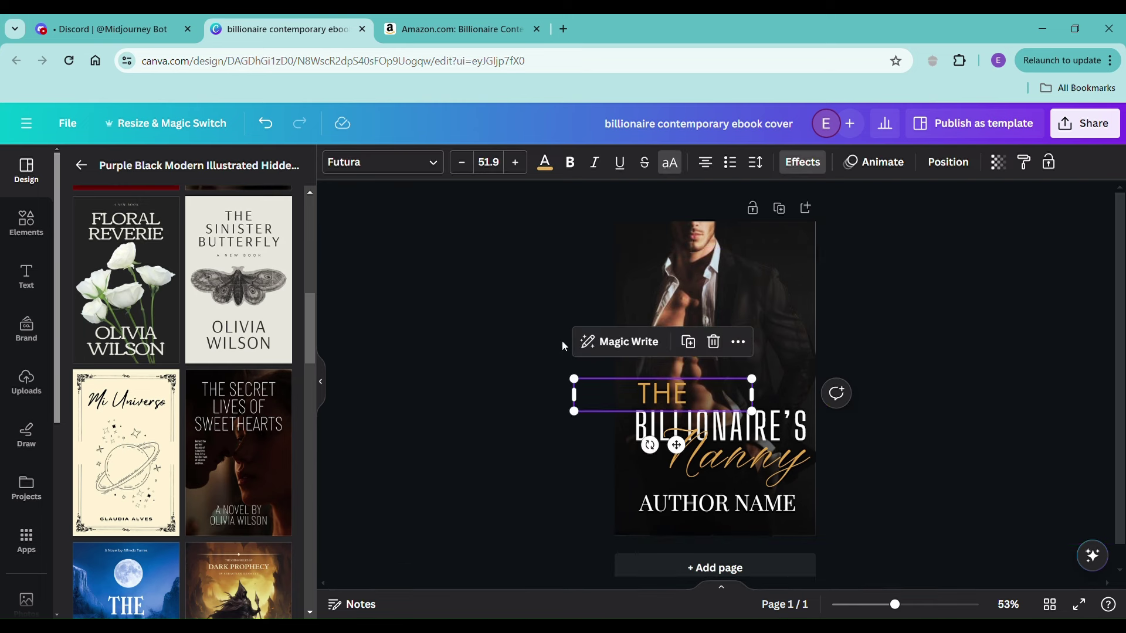
pyautogui.click(461, 163)
pyautogui.click(462, 163)
pyautogui.click(461, 162)
pyautogui.click(462, 162)
pyautogui.click(462, 162)
pyautogui.click(461, 162)
pyautogui.click(461, 163)
pyautogui.click(461, 163)
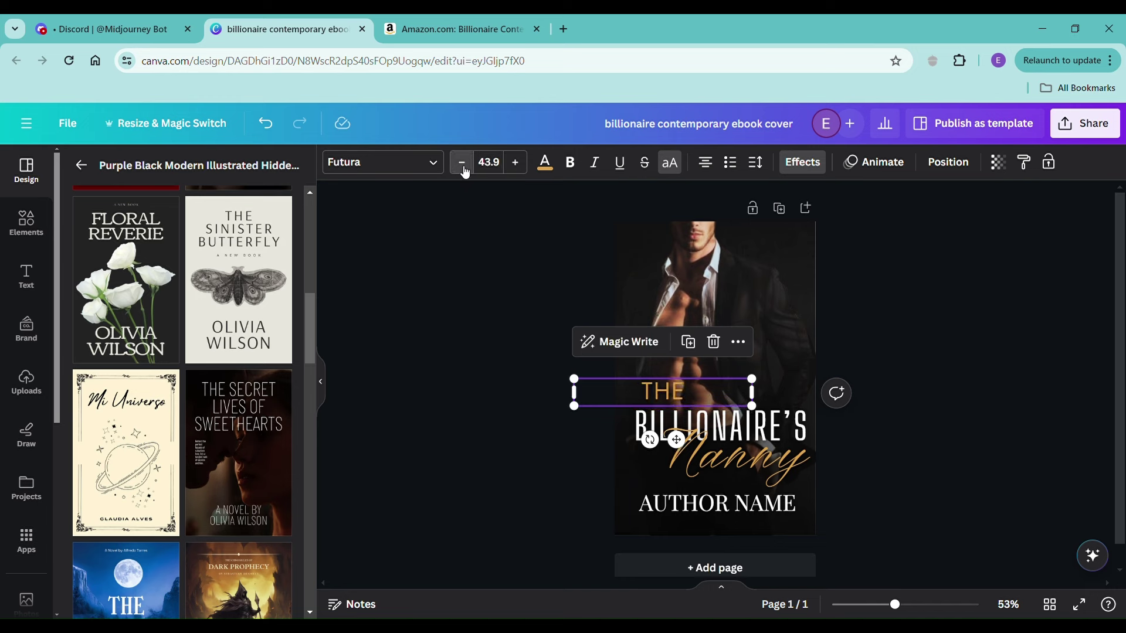
pyautogui.click(462, 162)
pyautogui.click(867, 316)
pyautogui.moveTo(665, 399); pyautogui.dragTo(662, 402)
pyautogui.click(984, 356)
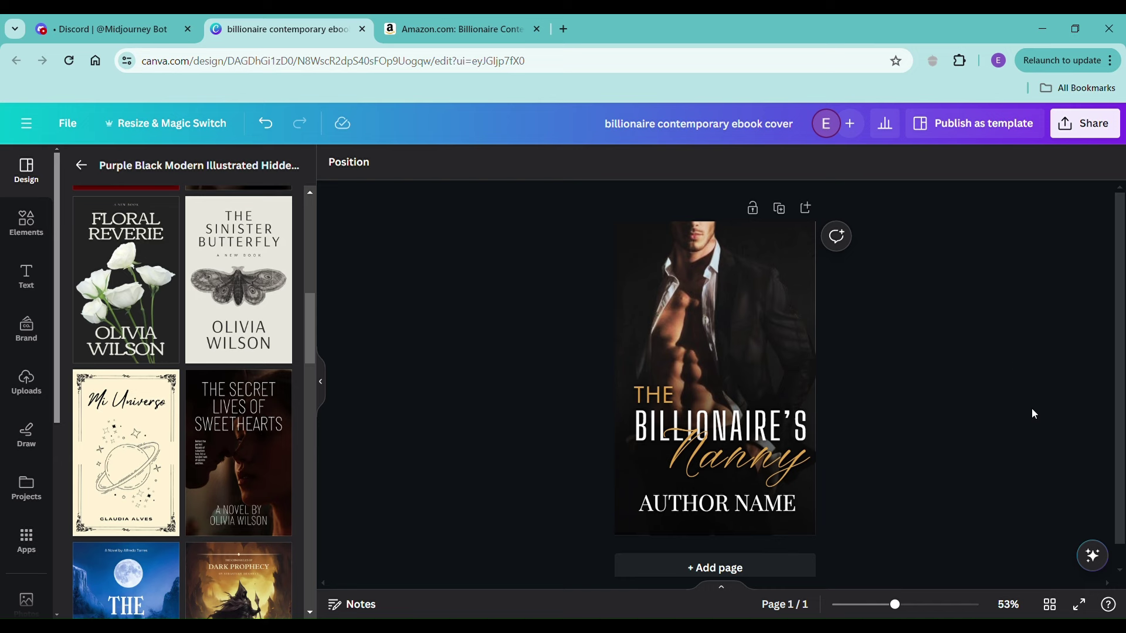
# Place a copy of "THE" near the cover's upper-right corner and reduce its font size to 26.9
pyautogui.click(668, 402)
pyautogui.moveTo(668, 403); pyautogui.dragTo(773, 247)
pyautogui.doubleClick(773, 247)
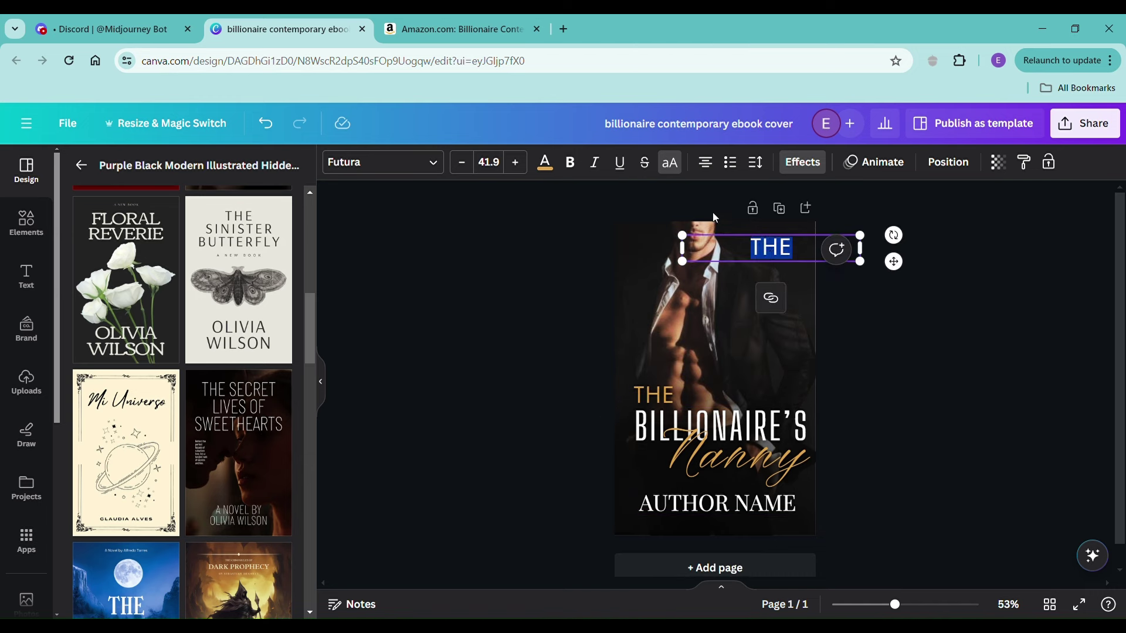
pyautogui.click(461, 162)
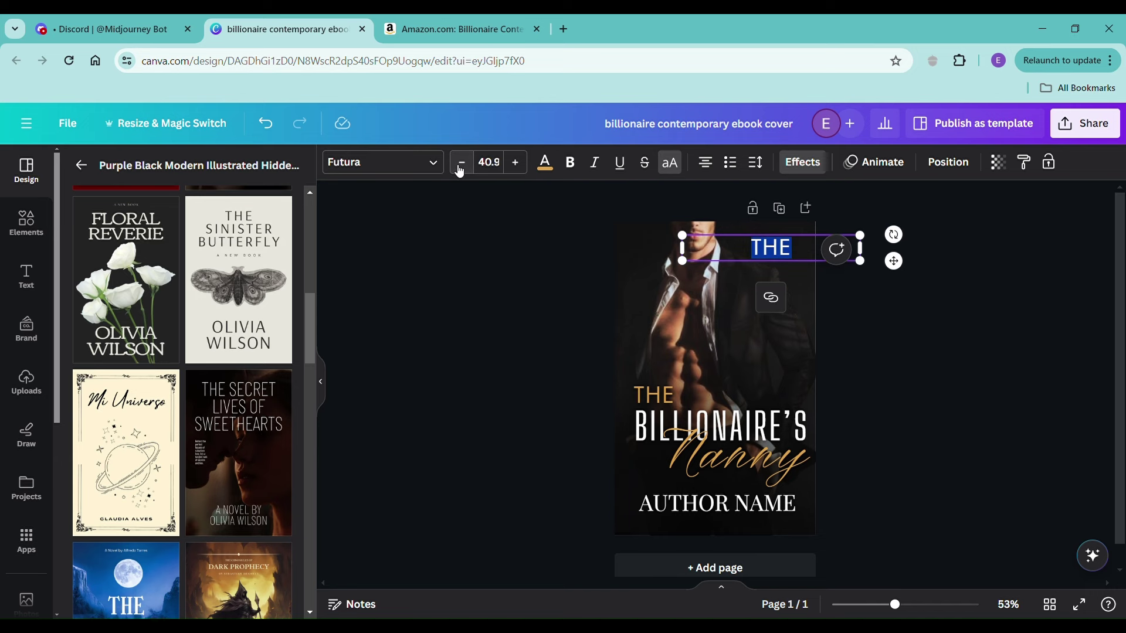
pyautogui.click(461, 163)
pyautogui.click(460, 162)
pyautogui.click(461, 162)
pyautogui.click(461, 163)
pyautogui.click(461, 163)
pyautogui.click(461, 163)
pyautogui.click(461, 162)
pyautogui.click(461, 162)
pyautogui.click(461, 163)
pyautogui.click(461, 162)
pyautogui.click(461, 162)
pyautogui.click(461, 163)
pyautogui.click(461, 163)
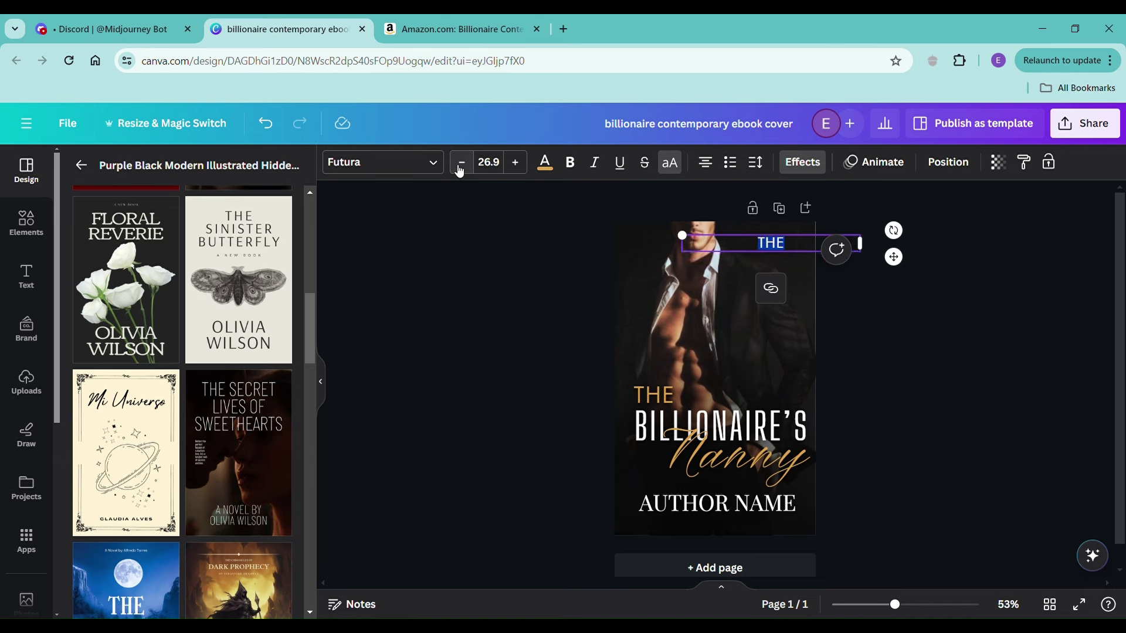
# Replace the copied "THE" near the cover's upper-right corner with "BILLIONAIRE'S OF NEW ORLEANS BOOK ONE" on three lines
pyautogui.write('BI')
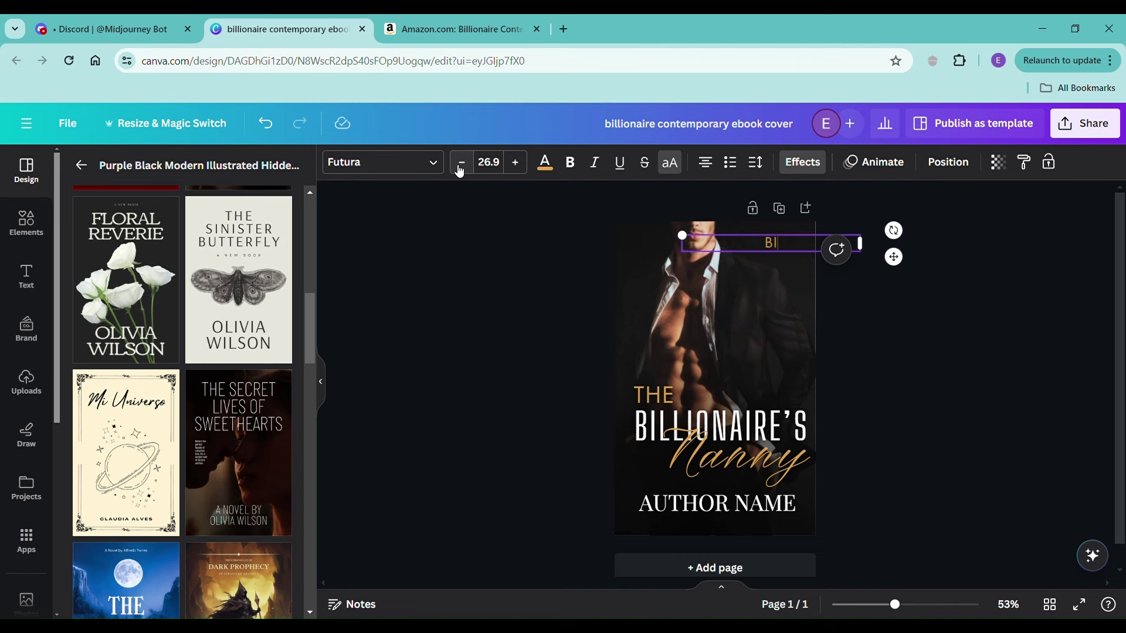
pyautogui.write('LLIONAIRE')
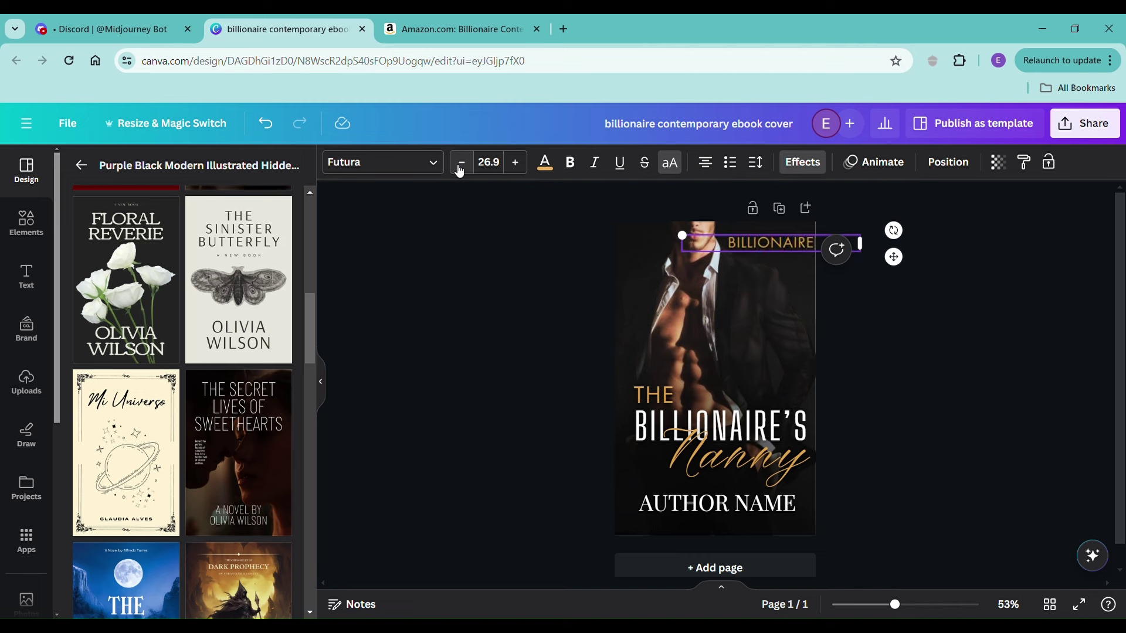
pyautogui.press('BackSpace')
pyautogui.press('BackSpace')
pyautogui.press('BackSpace')
pyautogui.write("IRE'S")
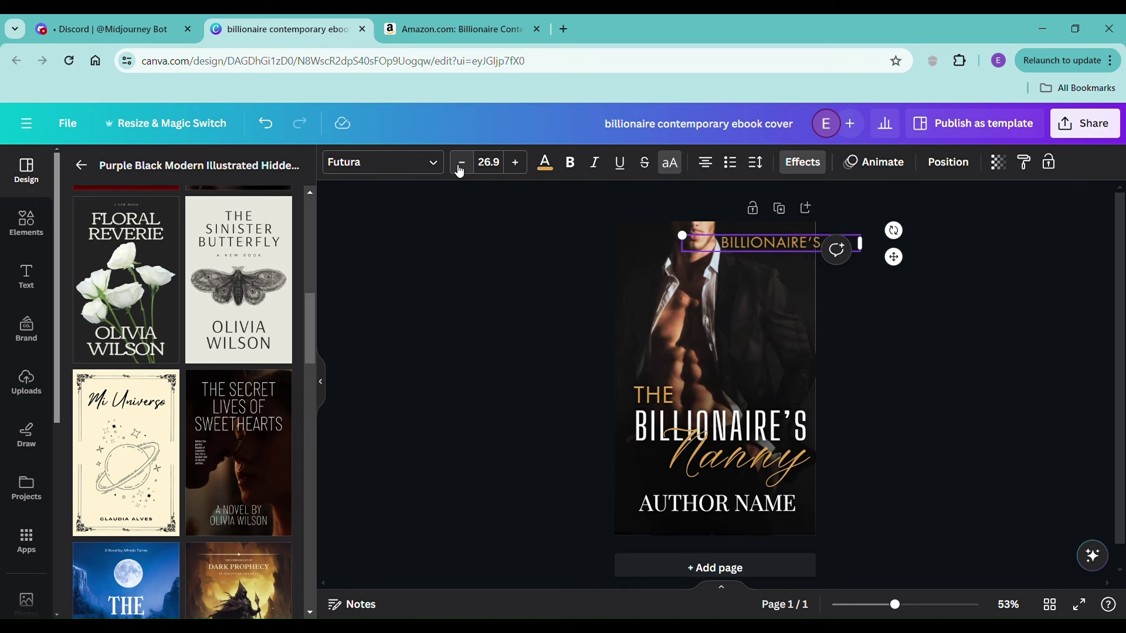
pyautogui.write(' OF N')
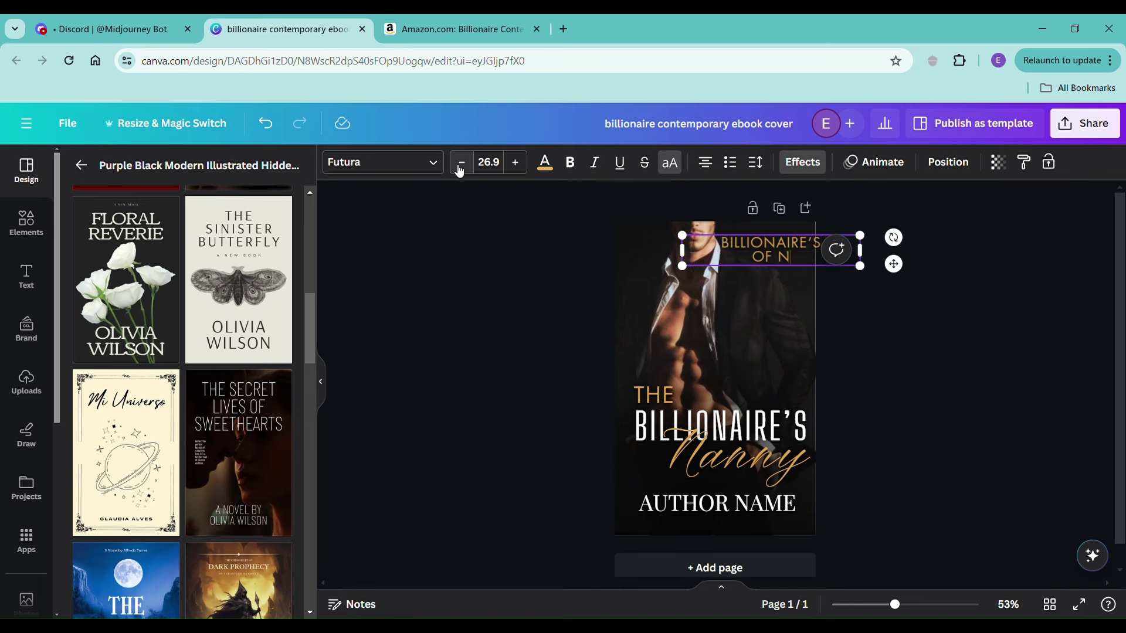
pyautogui.press('BackSpace')
pyautogui.write('N')
pyautogui.press('BackSpace')
pyautogui.write('NEW ORLEA')
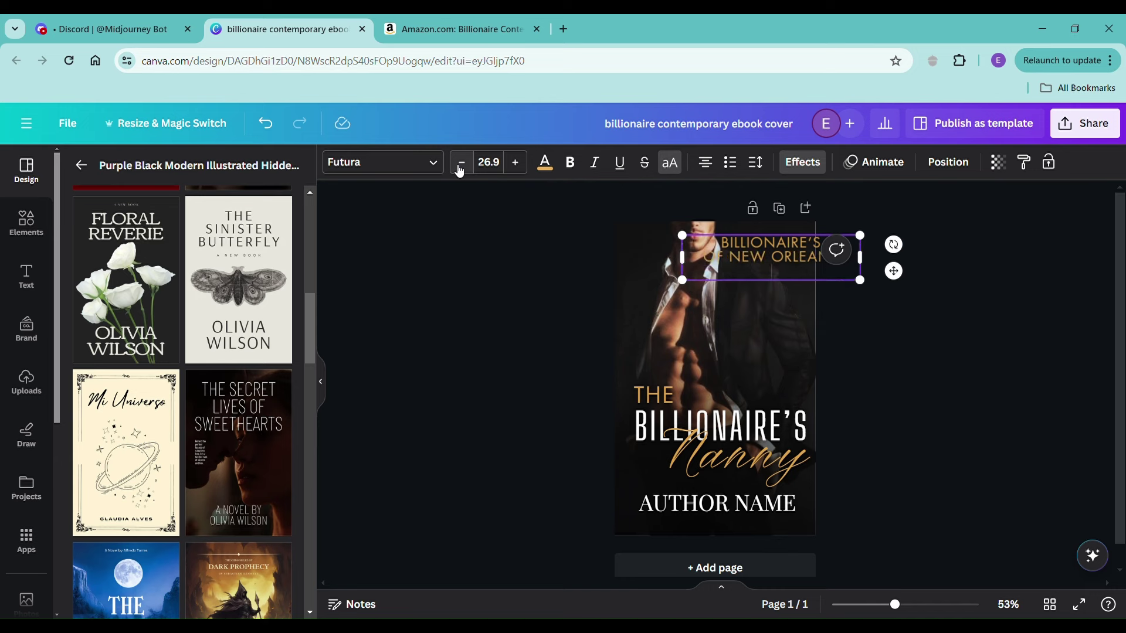
pyautogui.write('N BOOK 1')
pyautogui.press('BackSpace')
pyautogui.write('ONE')
# Reduce the whole series text block to font size 14.9
pyautogui.hotkey('ctrl', 'a')
pyautogui.click(460, 169)
pyautogui.click(460, 169)
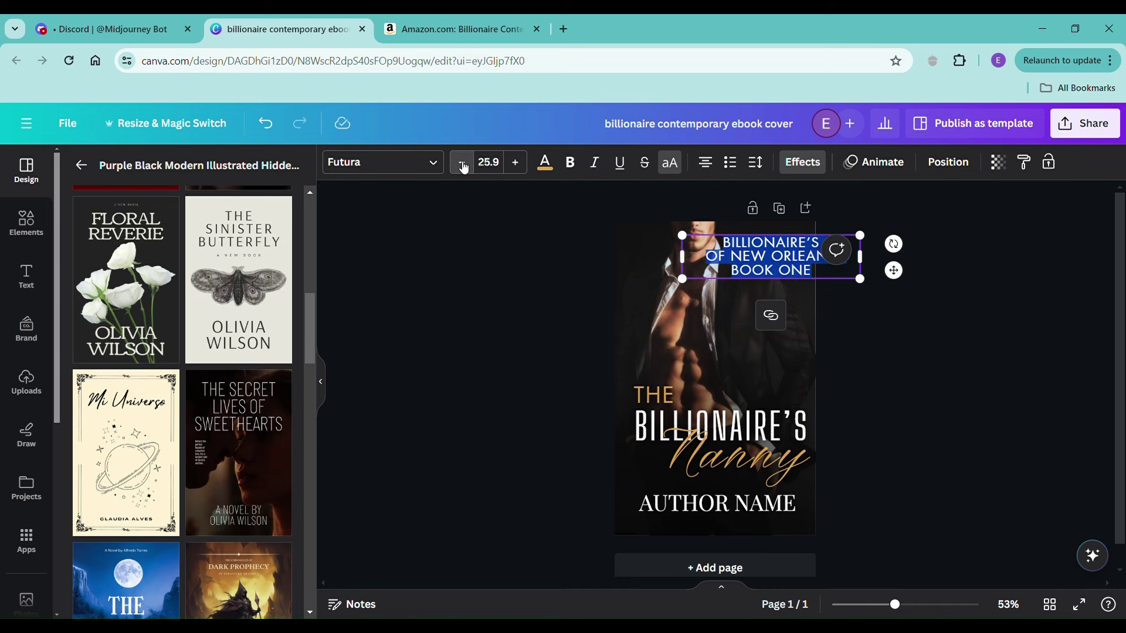
pyautogui.click(462, 168)
pyautogui.click(462, 168)
pyautogui.click(463, 169)
pyautogui.click(463, 168)
pyautogui.click(464, 168)
pyautogui.click(464, 168)
pyautogui.click(464, 167)
pyautogui.click(464, 168)
pyautogui.click(463, 168)
pyautogui.click(464, 168)
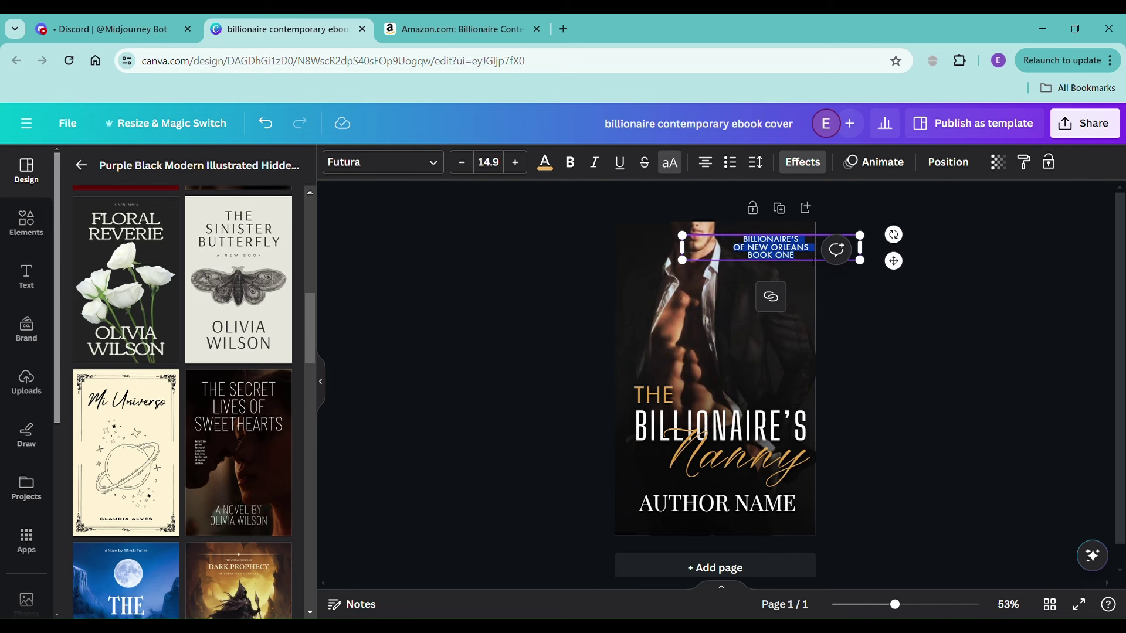
# Remove the apostrophe from the series text so its first line reads "BILLIONAIRES"
pyautogui.click(800, 246)
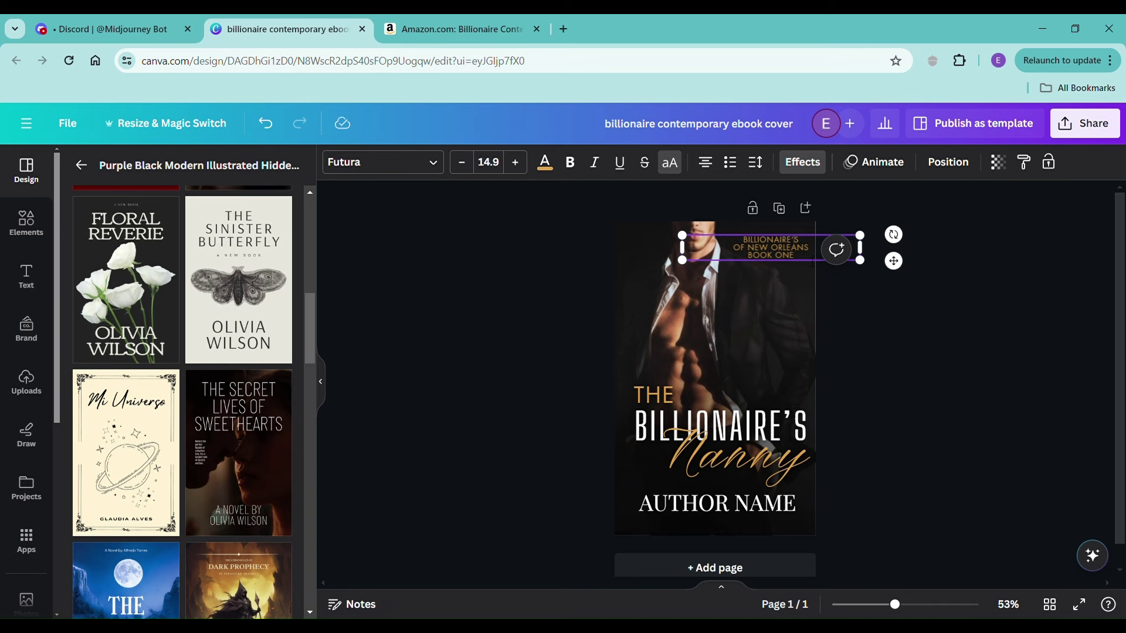
pyautogui.press('BackSpace')
pyautogui.click(757, 288)
# Change the series text color from gold to the document's white
pyautogui.click(779, 249)
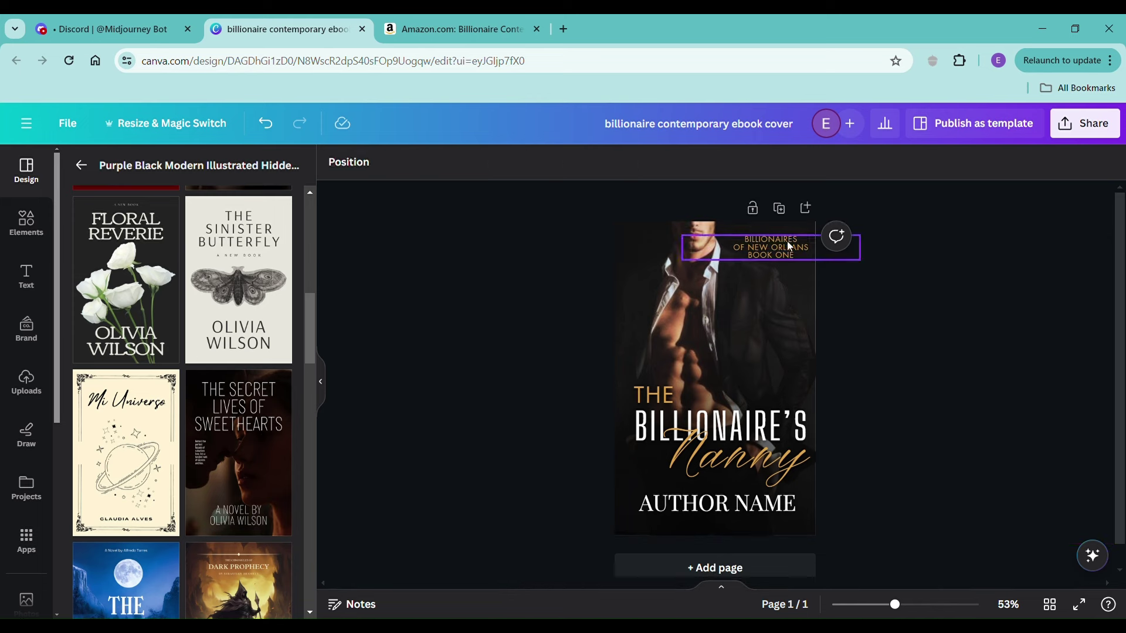
pyautogui.click(550, 169)
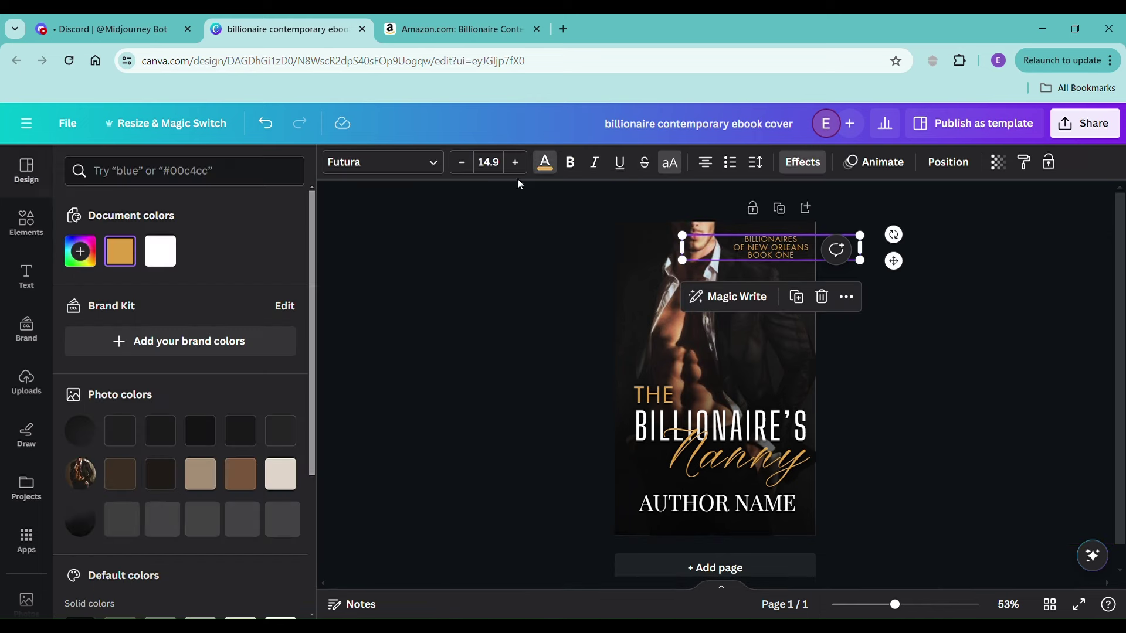
pyautogui.click(170, 254)
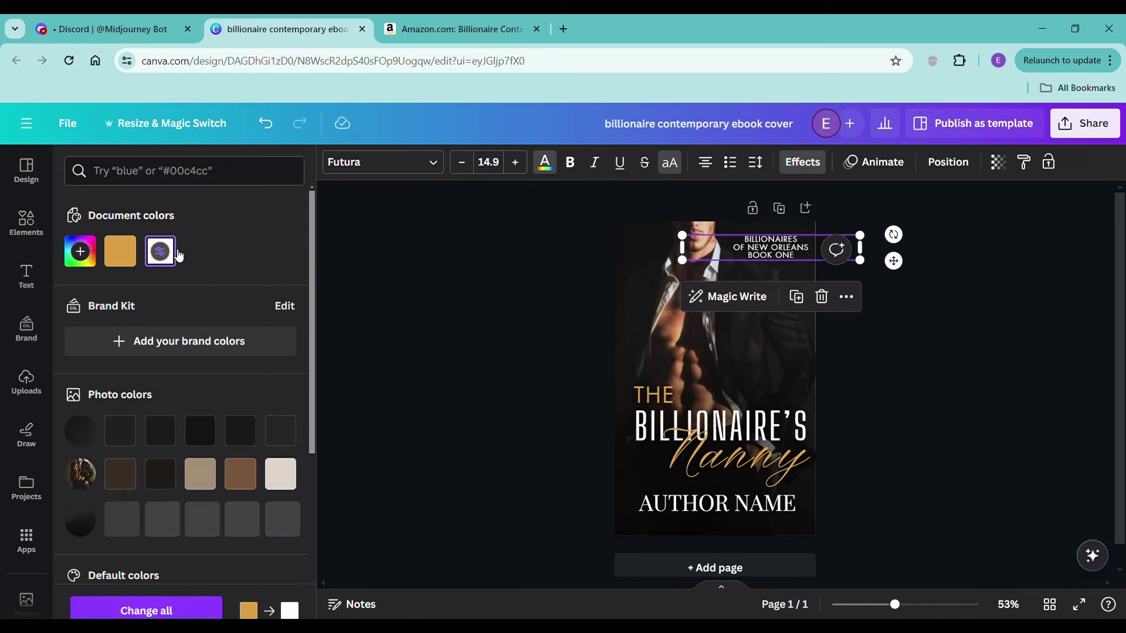
pyautogui.click(965, 365)
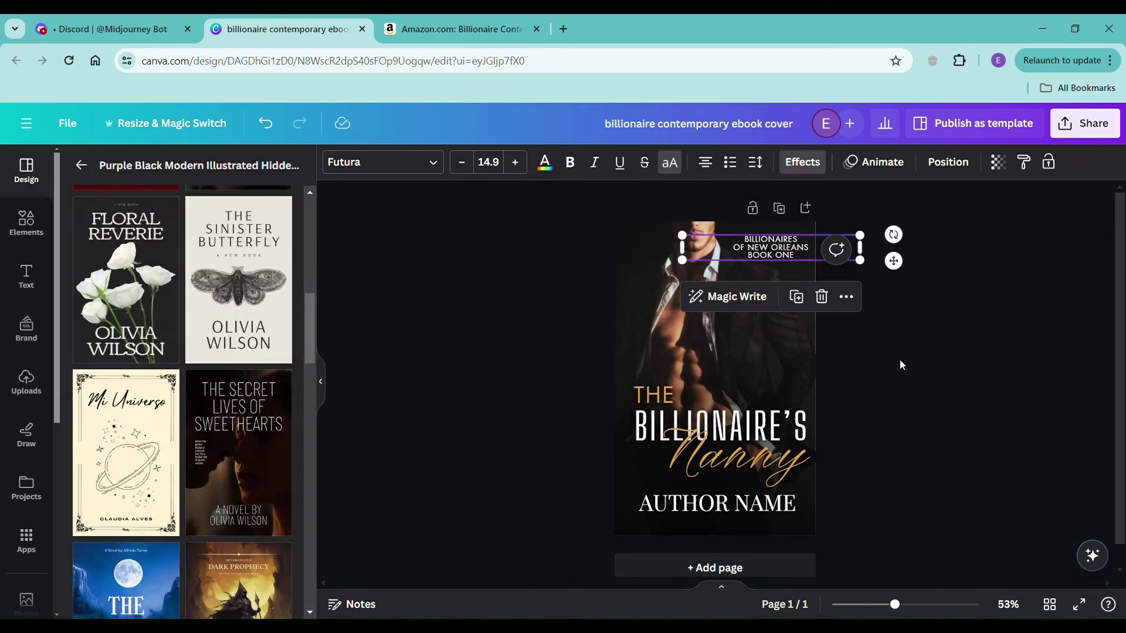
# Reword the first two lines of the series text to "NEW ORLEANS" and "BILLIONAIRES", keeping "BOOK ONE" below
pyautogui.click(778, 259)
pyautogui.click(746, 244)
pyautogui.moveTo(743, 240); pyautogui.dragTo(816, 253)
pyautogui.write('N')
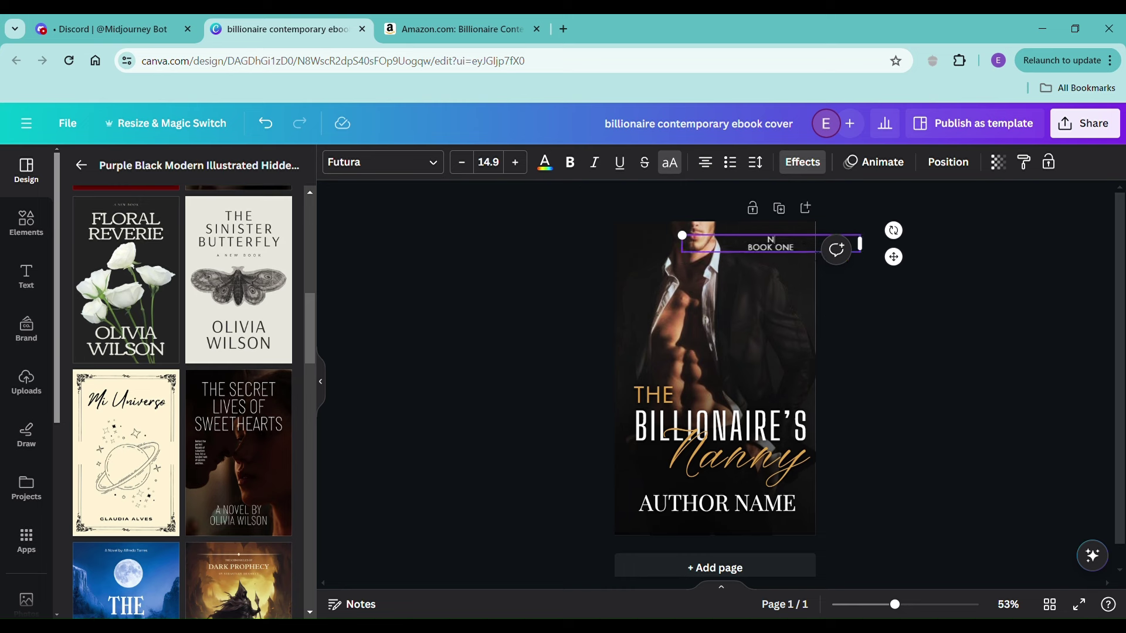
pyautogui.write('EW ORLEANS')
pyautogui.press('Return')
pyautogui.write('BILLIO')
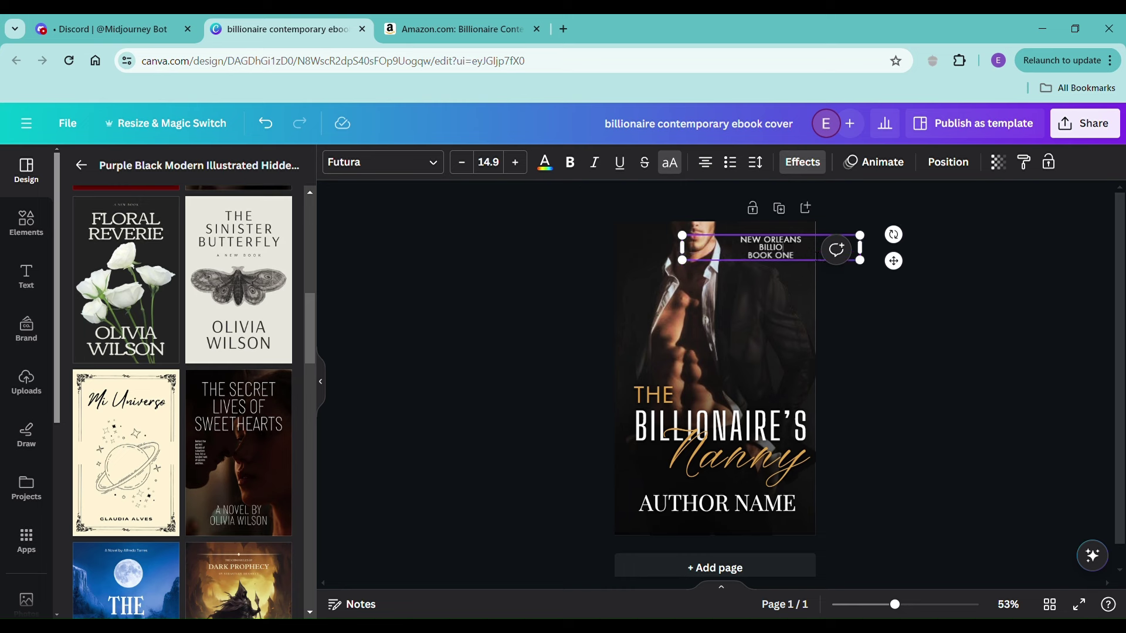
pyautogui.write('NAIRES')
pyautogui.click(878, 344)
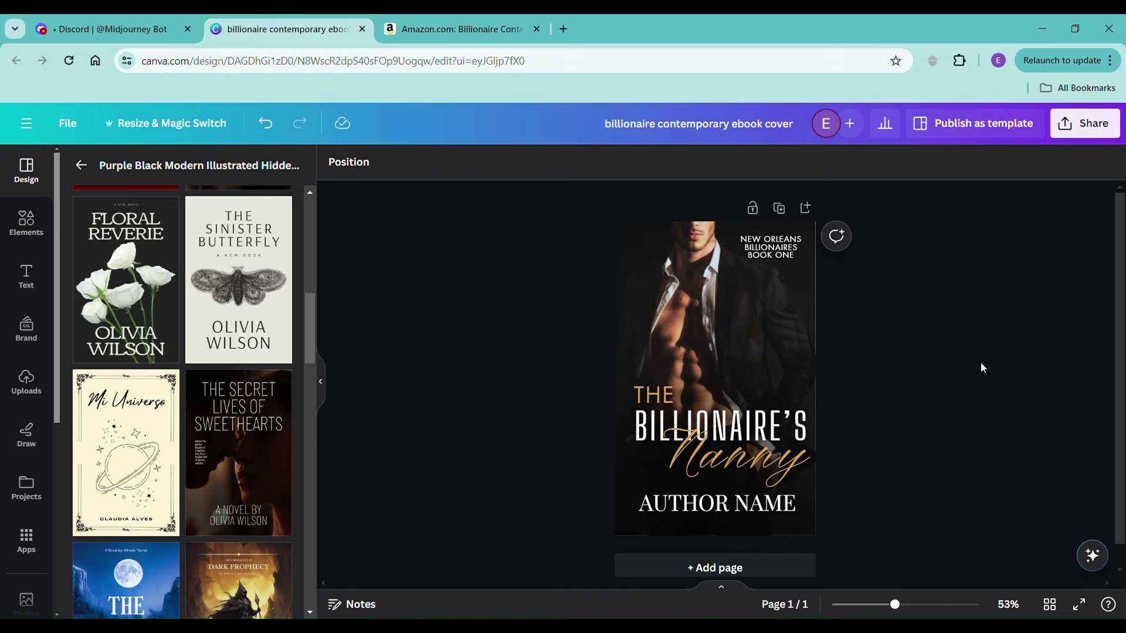
# Switch to the Midjourney Bot chat in Discord, review the generated images of suited men, and return to the Canva cover
pyautogui.click(109, 28)
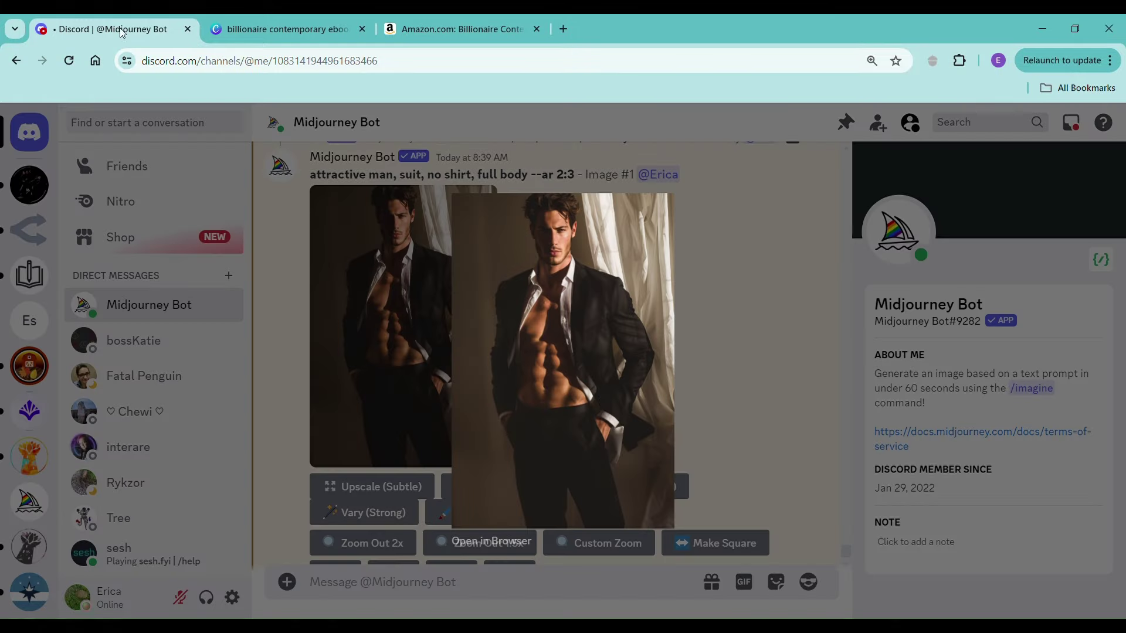
pyautogui.click(600, 402)
pyautogui.click(763, 358)
pyautogui.scroll(8, 748, 371)
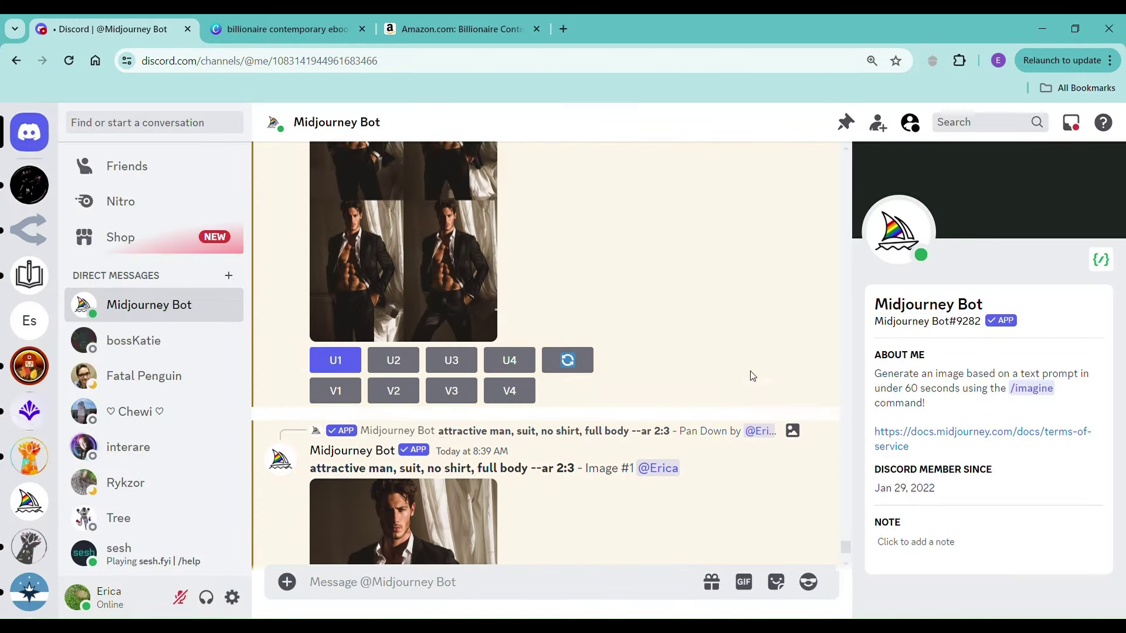
pyautogui.scroll(10, 753, 382)
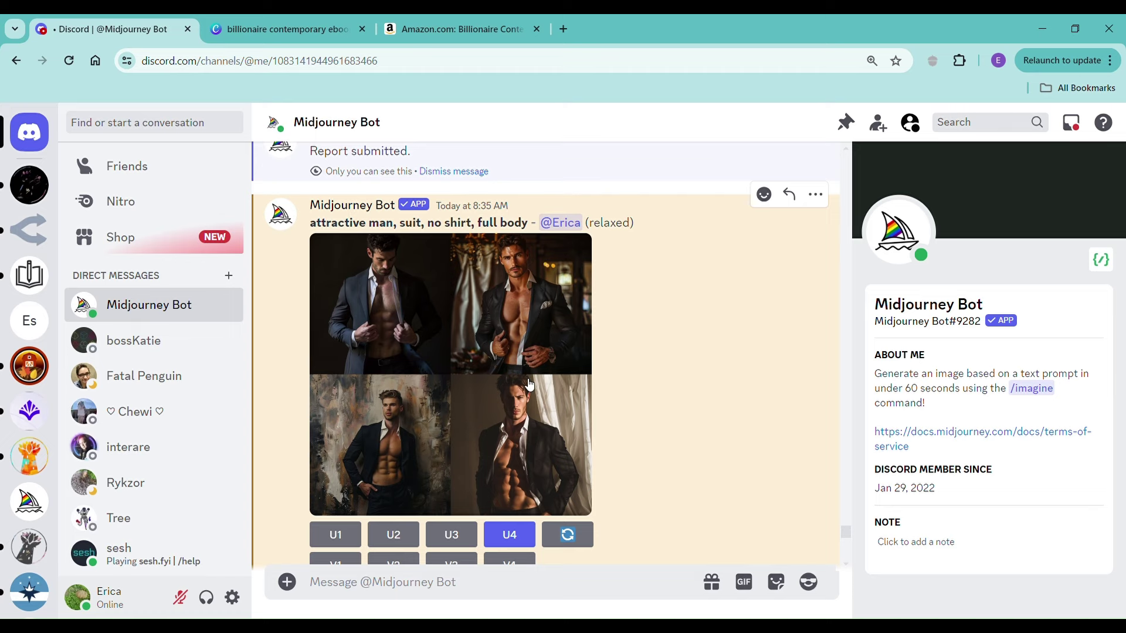
pyautogui.scroll(7, 543, 394)
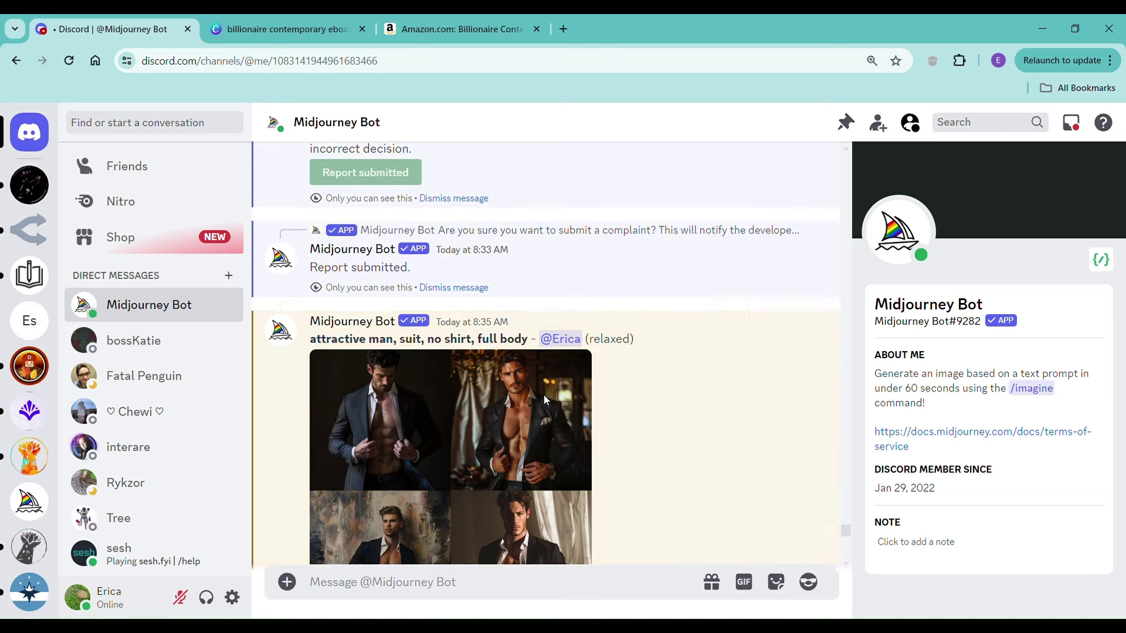
pyautogui.scroll(10, 547, 400)
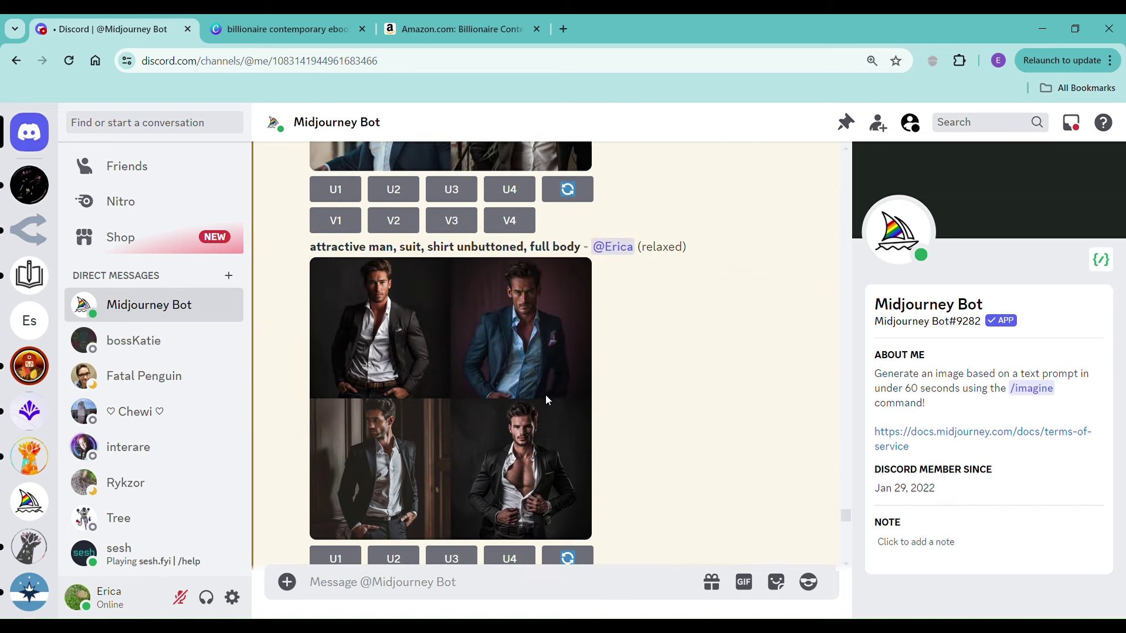
pyautogui.scroll(-1, 550, 401)
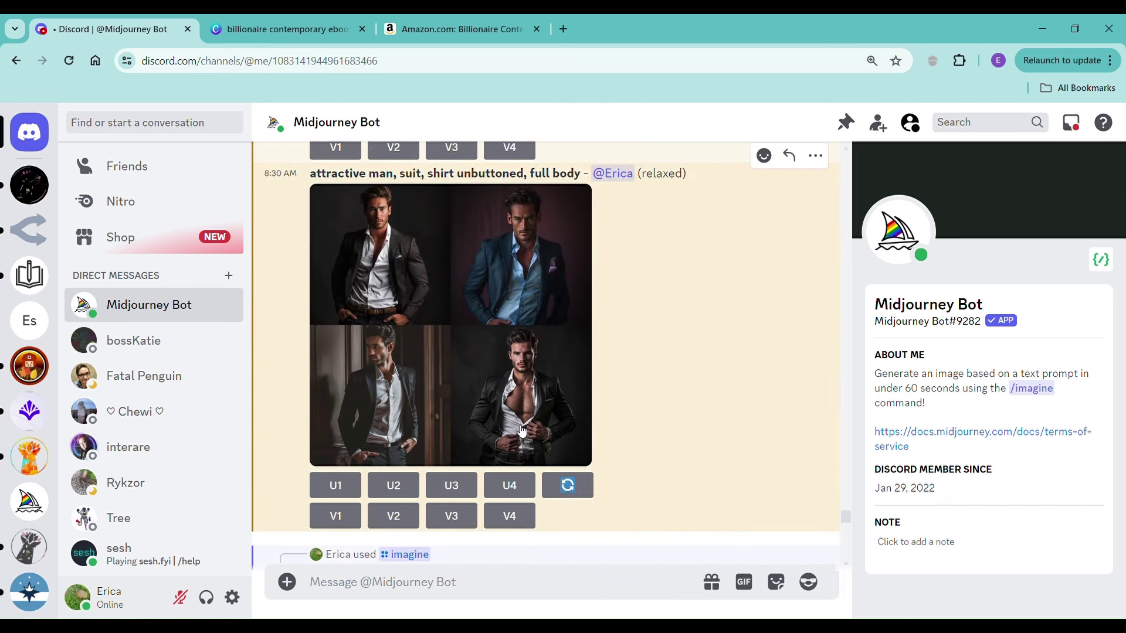
pyautogui.scroll(-15, 565, 427)
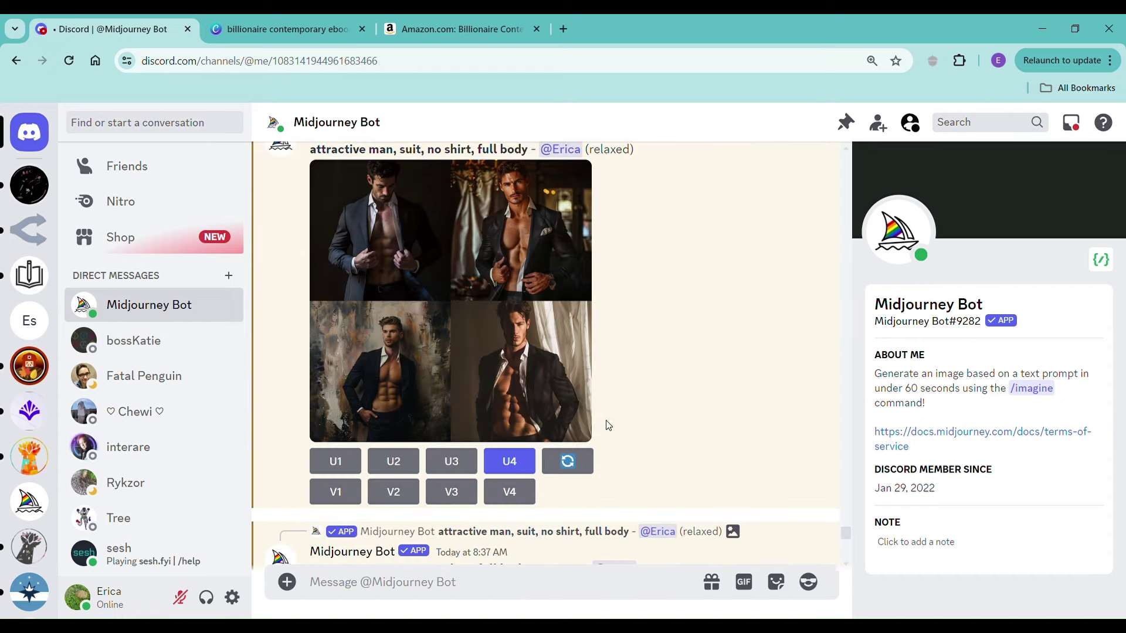
pyautogui.click(482, 32)
pyautogui.click(290, 29)
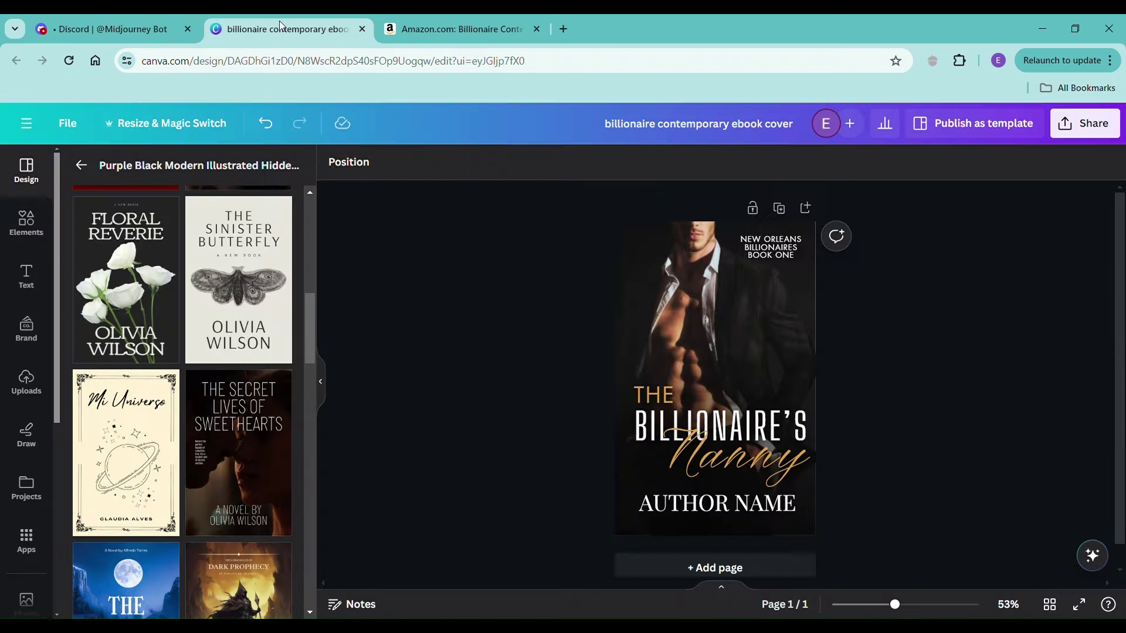